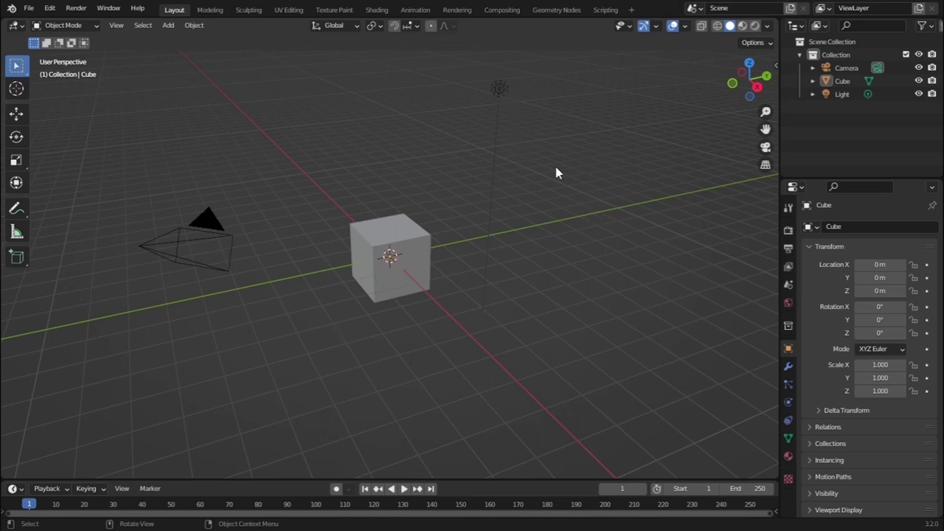
Delete the default light and camera from the scene and select the cube.
drag(467, 72, 576, 161)
key(Delete)
click(208, 218)
key(Delete)
click(425, 270)
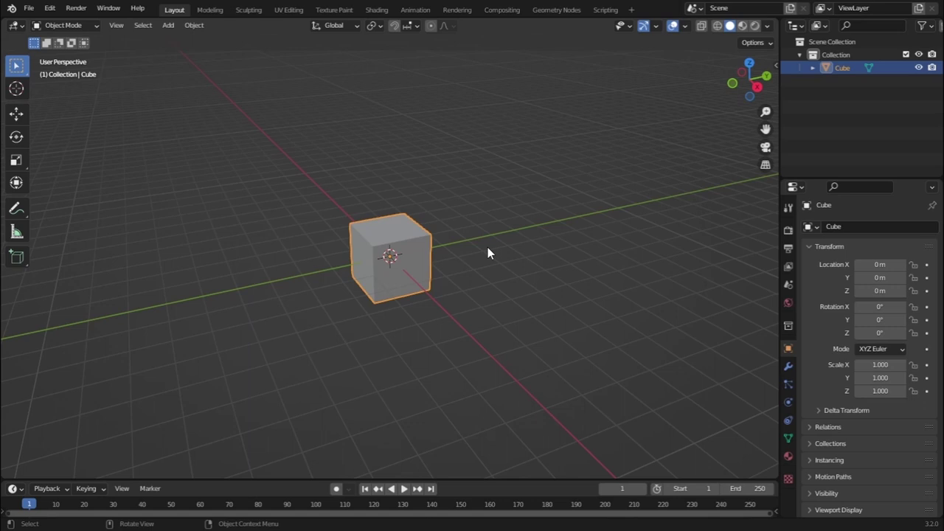
In front orthographic view, widen the cube along the global X axis to a scale of about 2.38.
scroll(487, 253, down, 5)
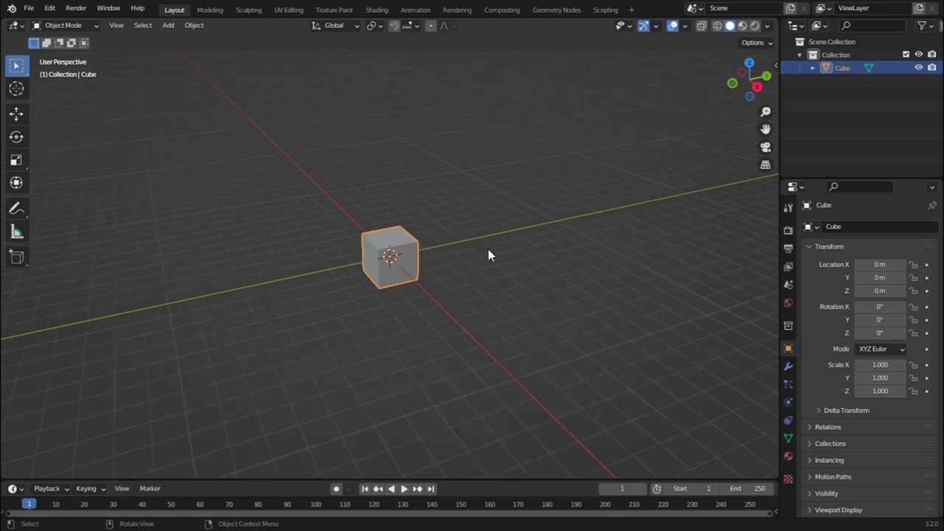
scroll(489, 254, up, 3)
key(shift)
shift+middle_drag(510, 246, 483, 235)
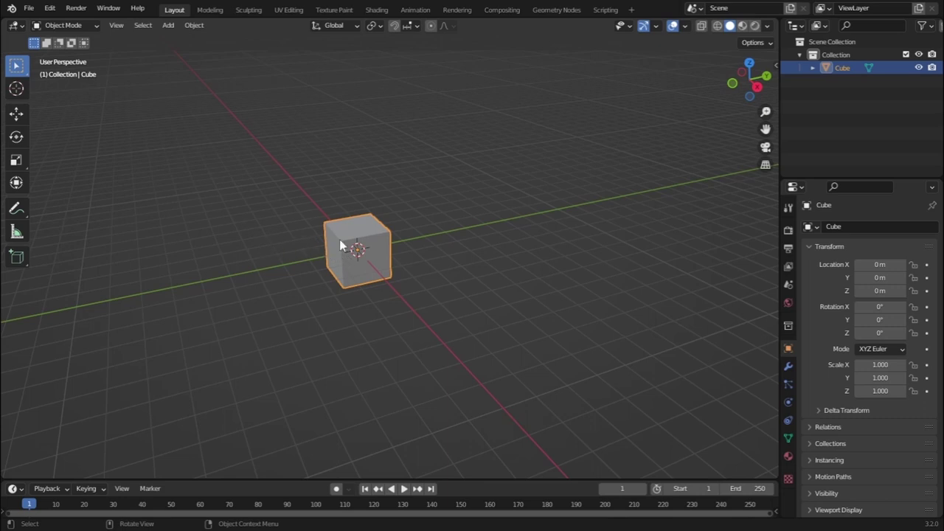
mouse_move(353, 244)
middle_down()
mouse_move(379, 259)
mouse_move(561, 251)
mouse_move(329, 257)
mouse_move(344, 257)
middle_up()
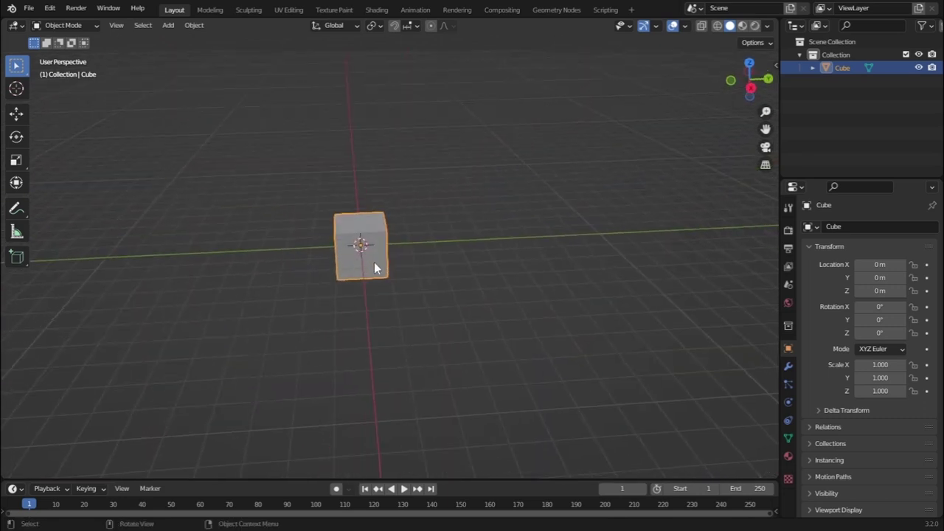
key(KP_1)
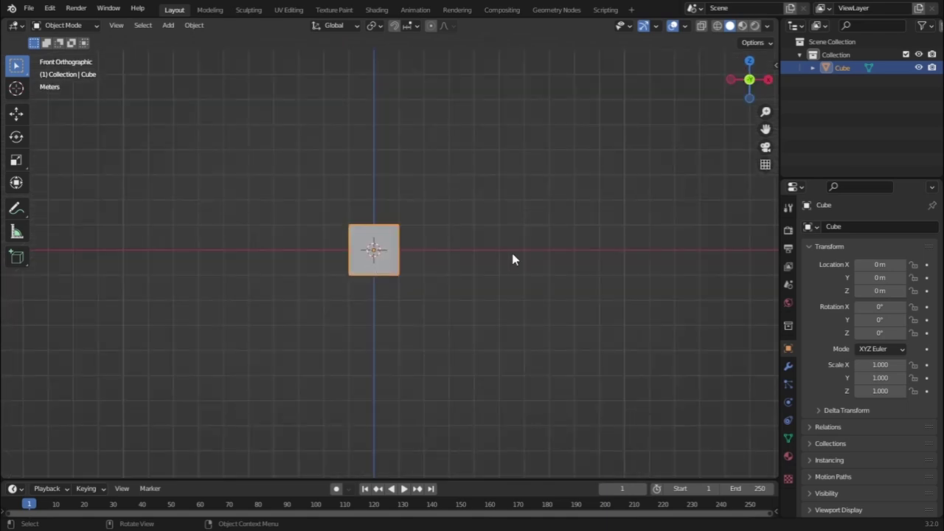
scroll(521, 266, up, 5)
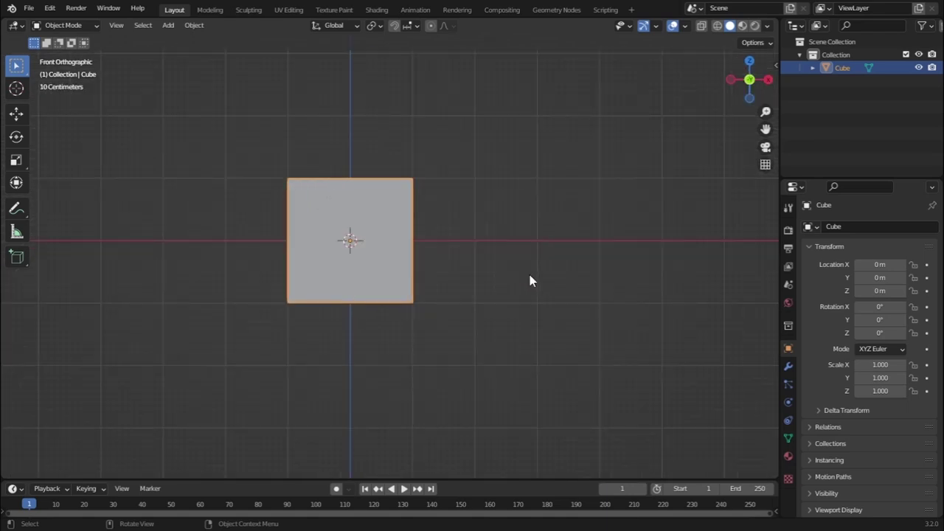
key(s)
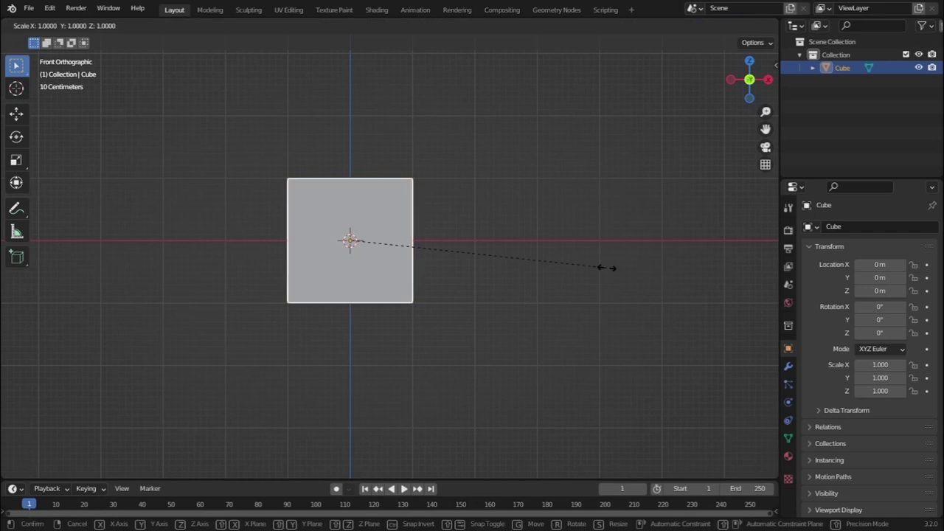
key(x)
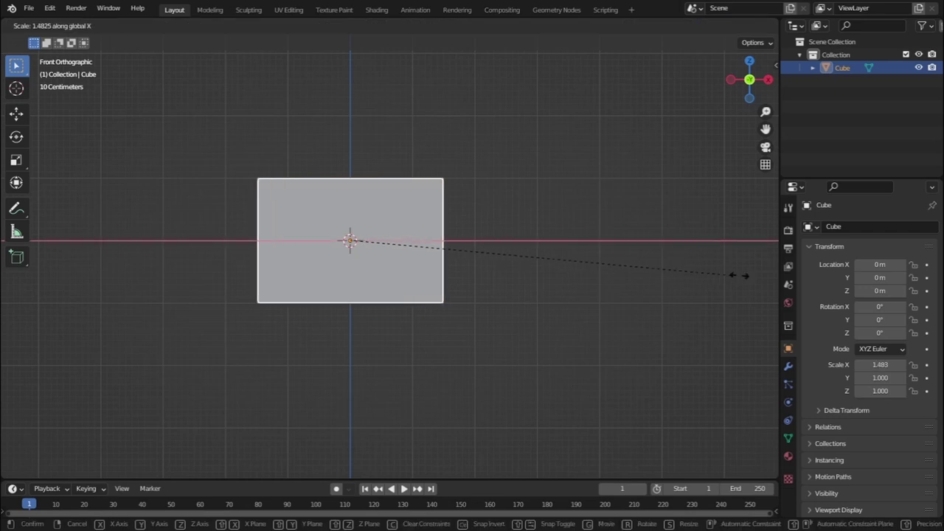
click(186, 280)
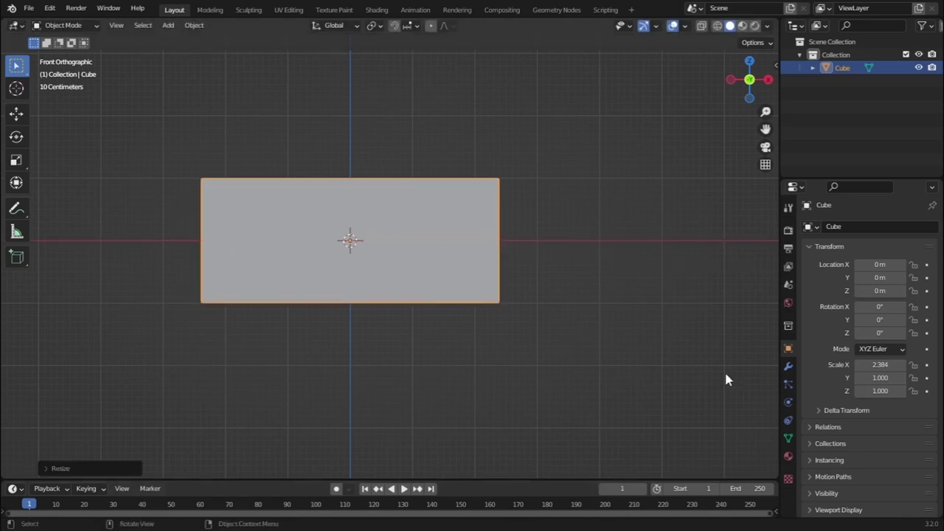
Stretch the block along Z to a scale of about 1.48 and flatten it along Y to about 0.13.
key(s)
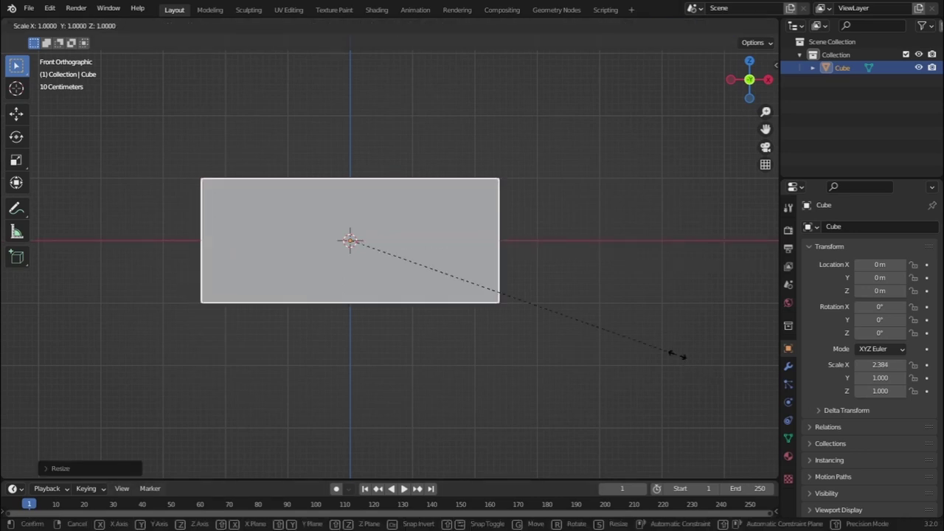
key(z)
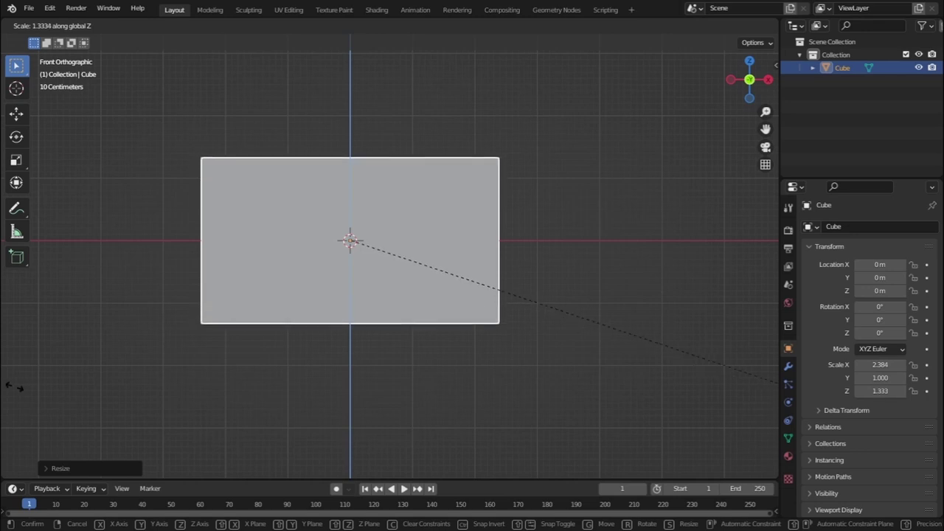
click(64, 384)
middle_drag(246, 298, 430, 278)
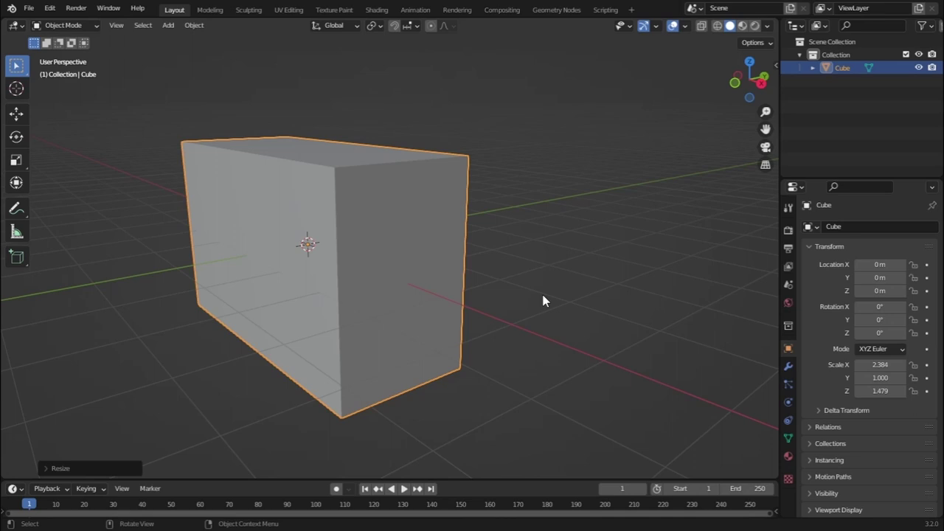
key(s)
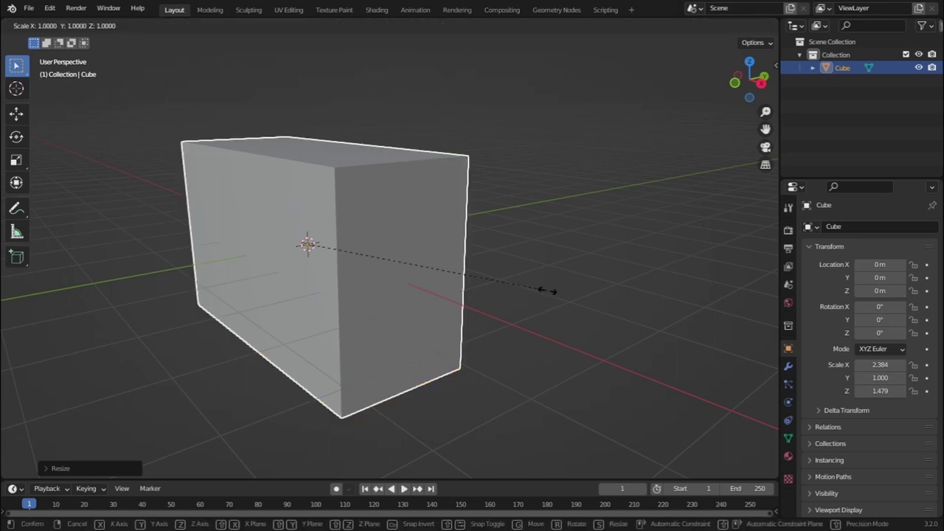
key(y)
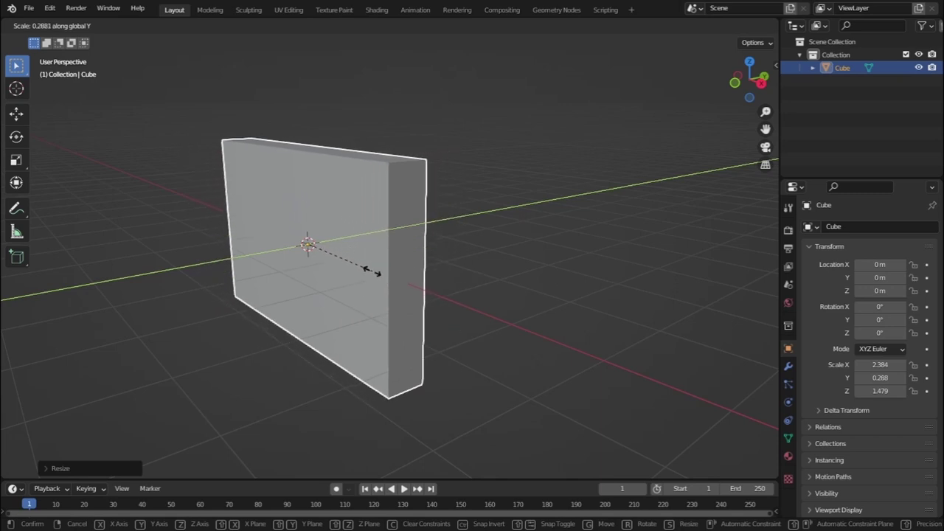
click(343, 248)
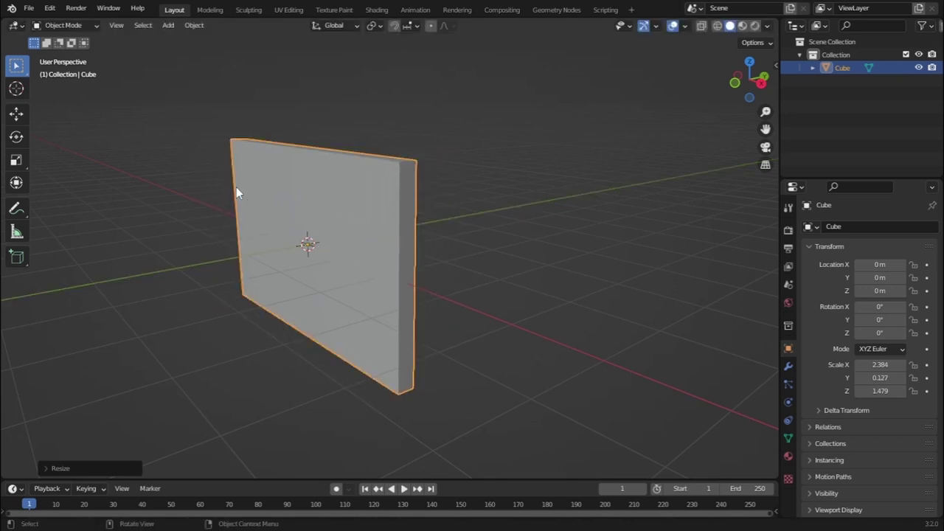
In Edit Mode with face selection, inset the slab's large front face by about 0.07 m.
click(61, 27)
click(63, 53)
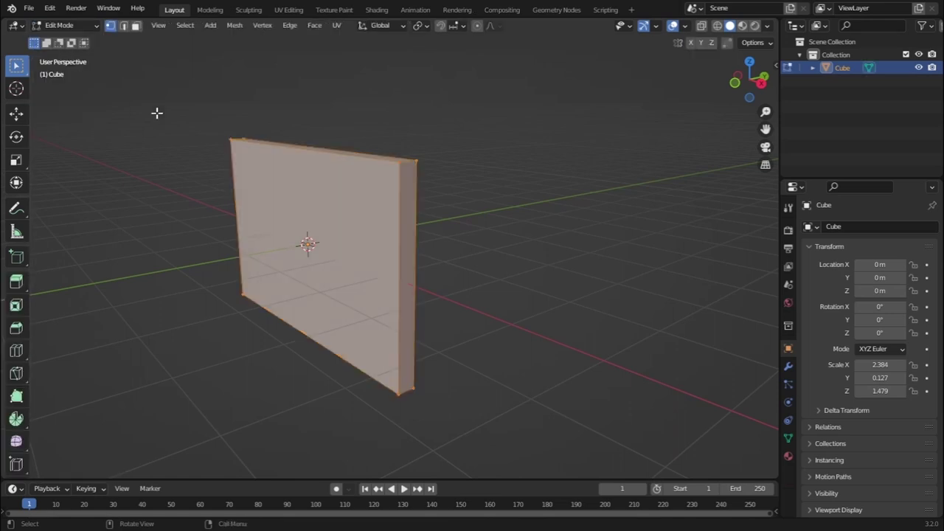
click(135, 25)
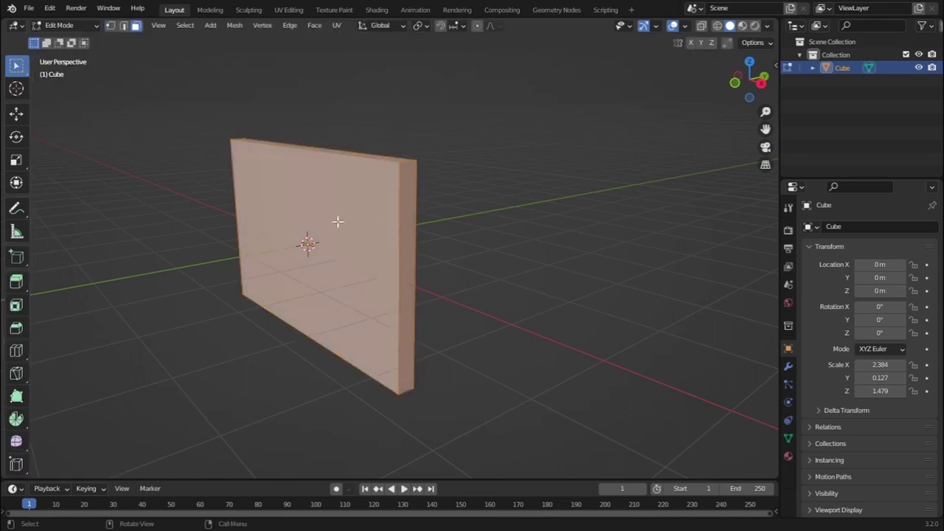
key(alt+a)
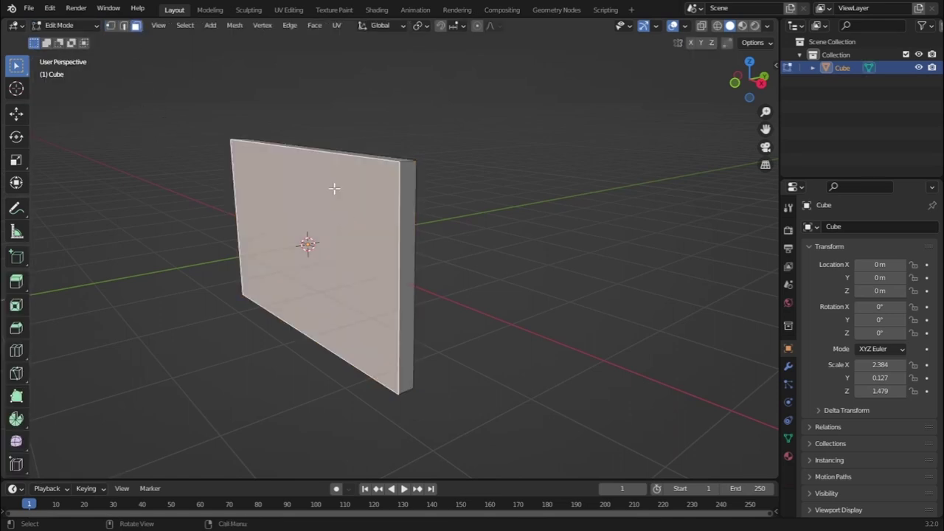
click(113, 26)
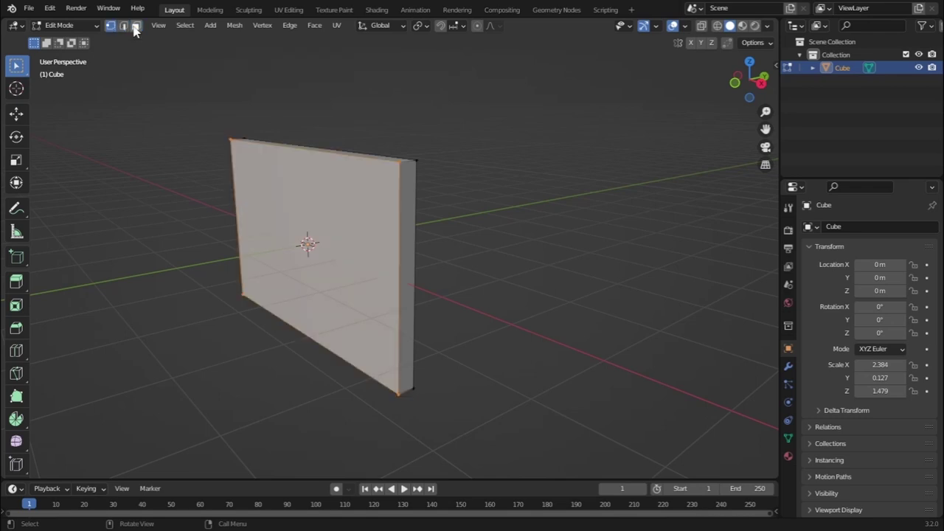
click(135, 27)
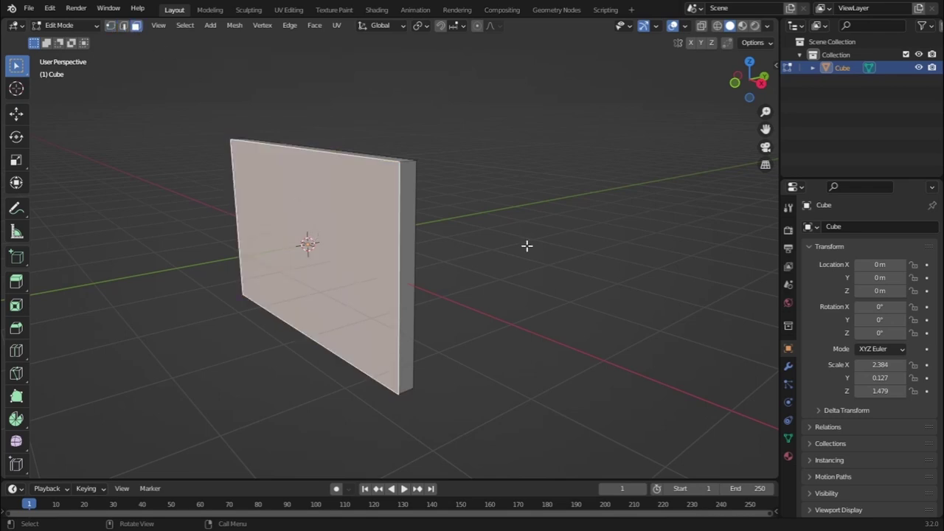
key(alt+a)
key(a)
key(i)
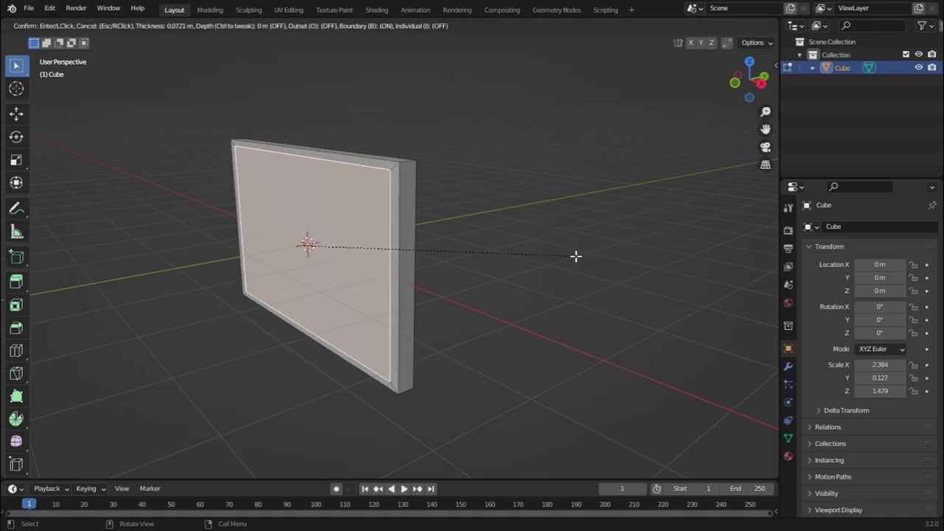
click(579, 256)
key(KP_Decimal)
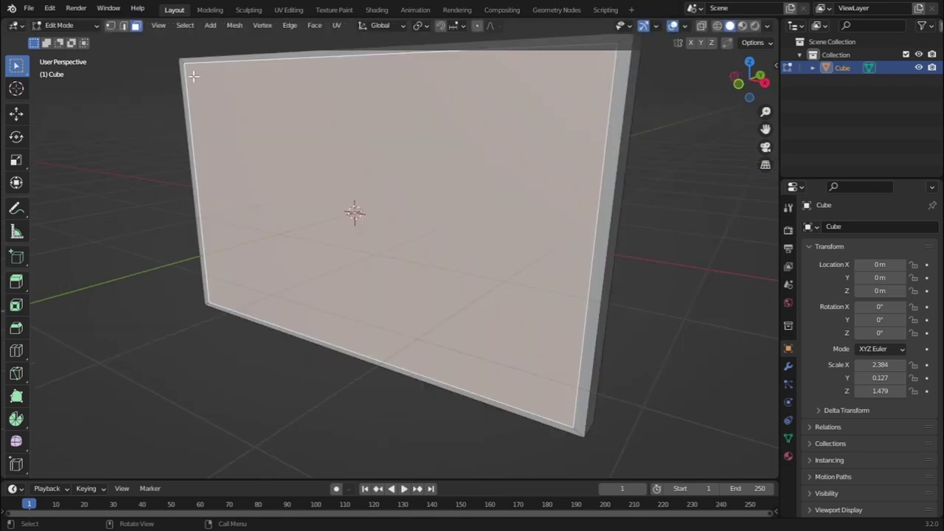
Select the lower edge of the inset face and move it up along Z by about 0.3 m to thicken the lower border.
click(123, 25)
key(alt+a)
middle_drag(462, 379, 443, 320)
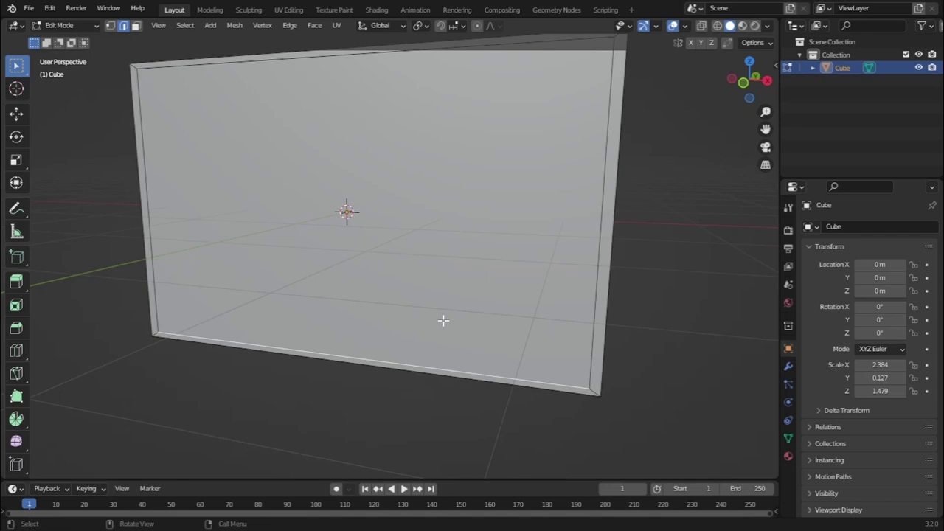
key(g)
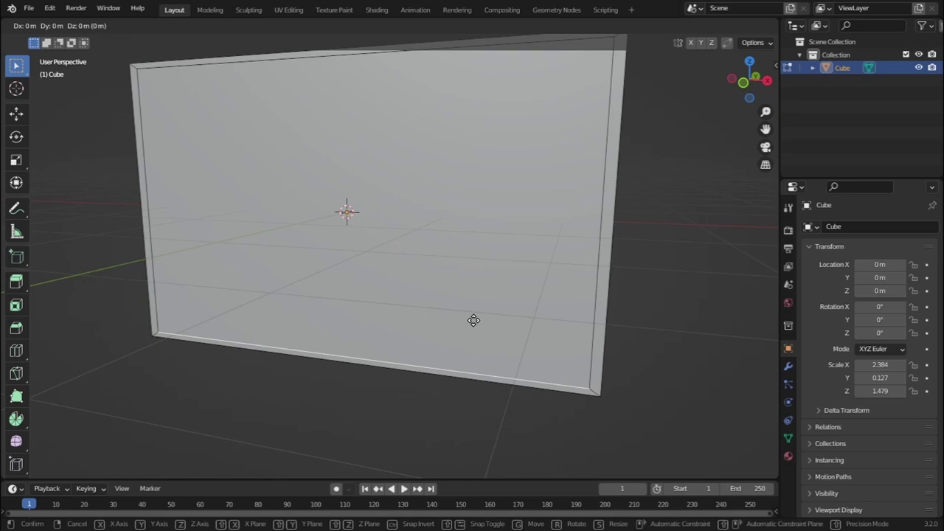
key(z)
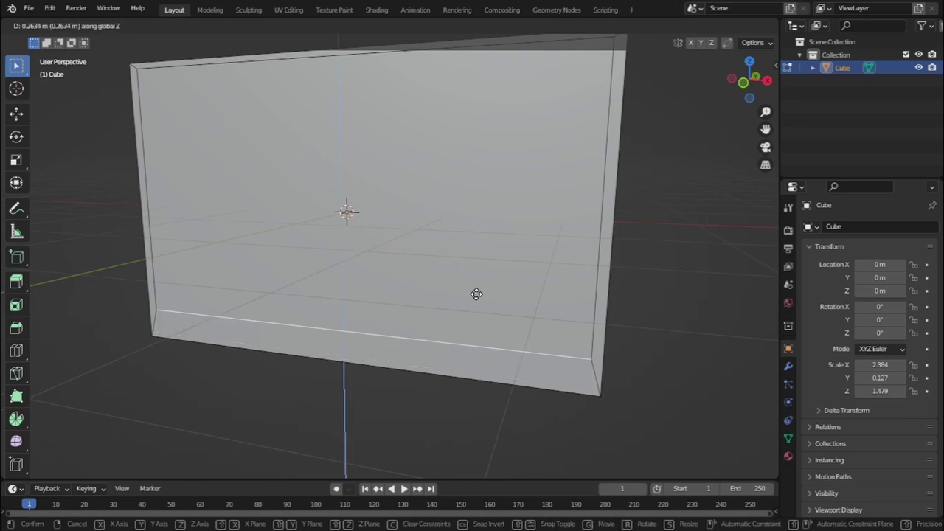
click(478, 292)
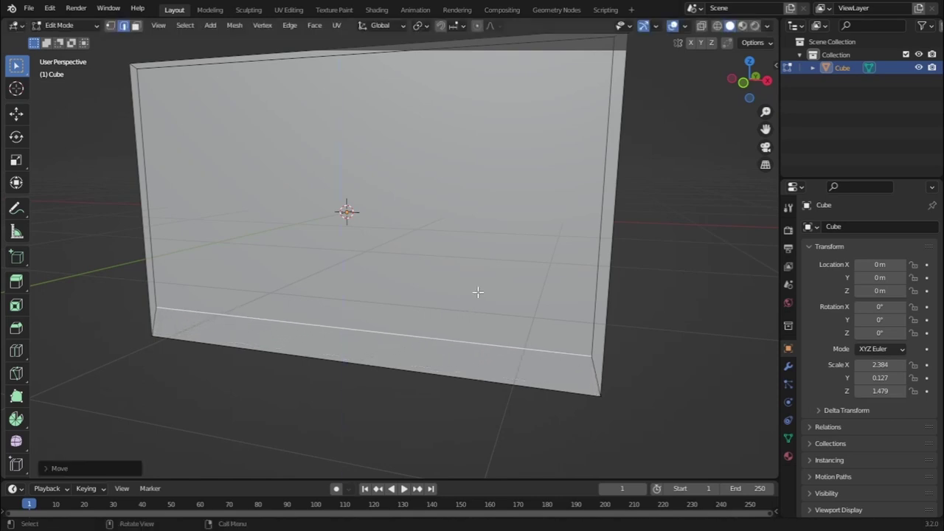
Inset the inner front face slightly and extrude it about 0.06 m inward to recess it behind the border.
click(136, 25)
click(226, 128)
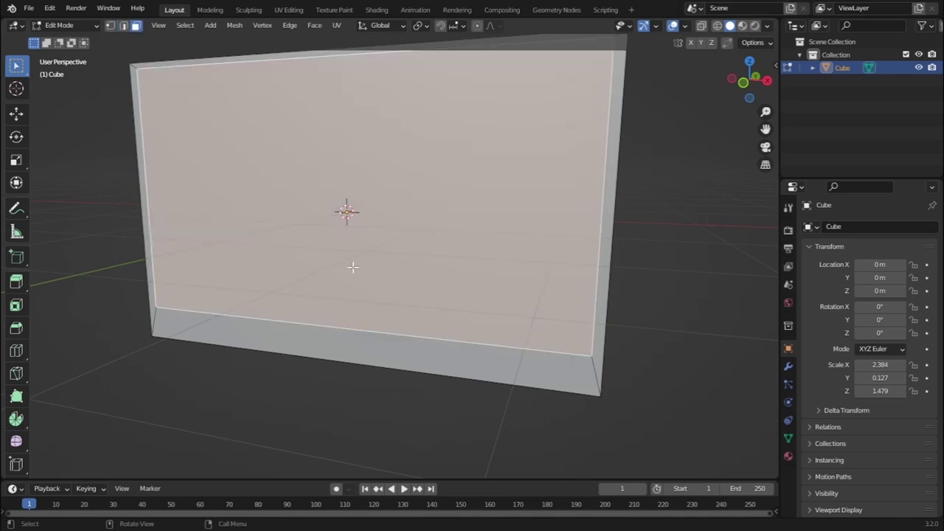
middle_drag(350, 268, 320, 272)
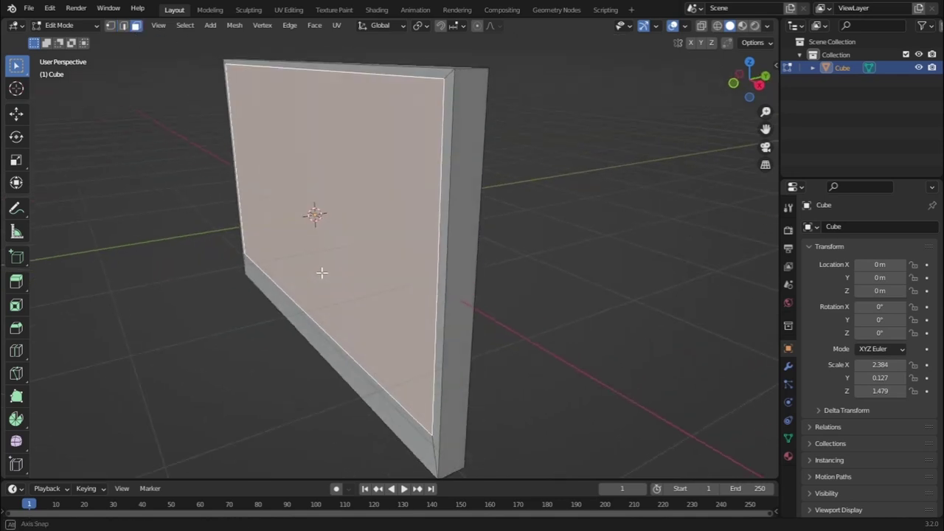
key(i)
click(379, 282)
key(e)
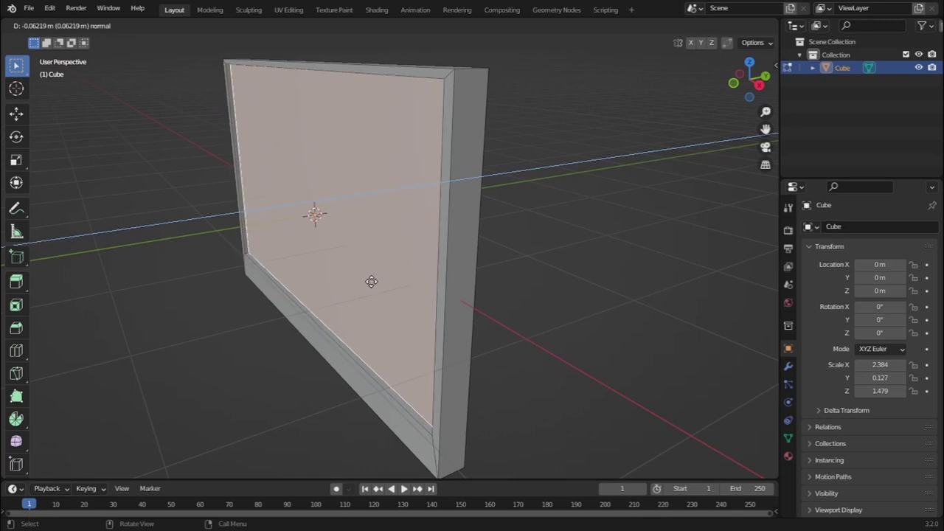
click(371, 281)
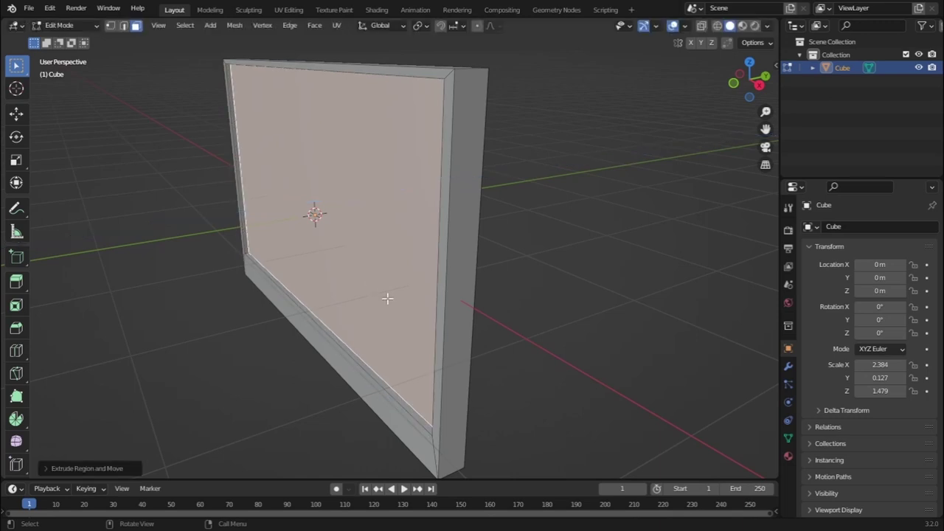
Return to Object Mode and apply the panel's scale.
middle_drag(348, 258, 672, 225)
click(61, 26)
click(65, 39)
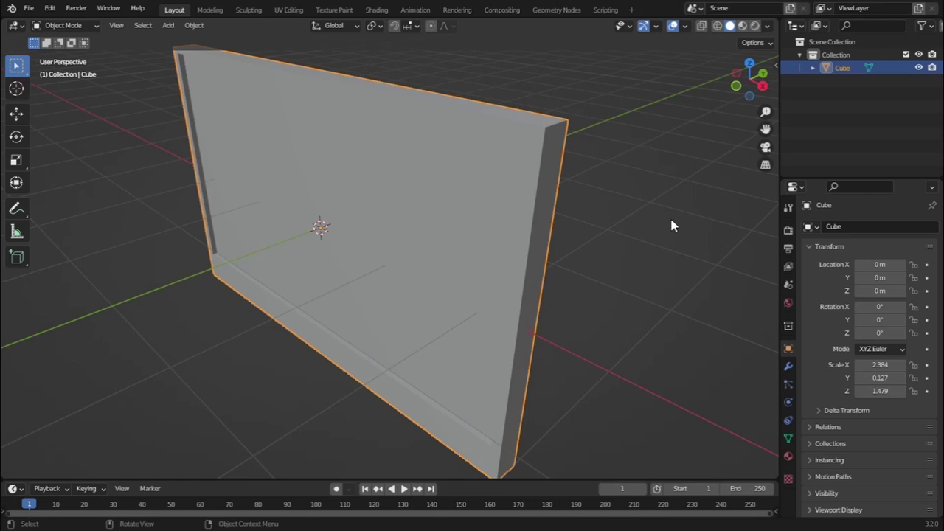
key(ctrl+a)
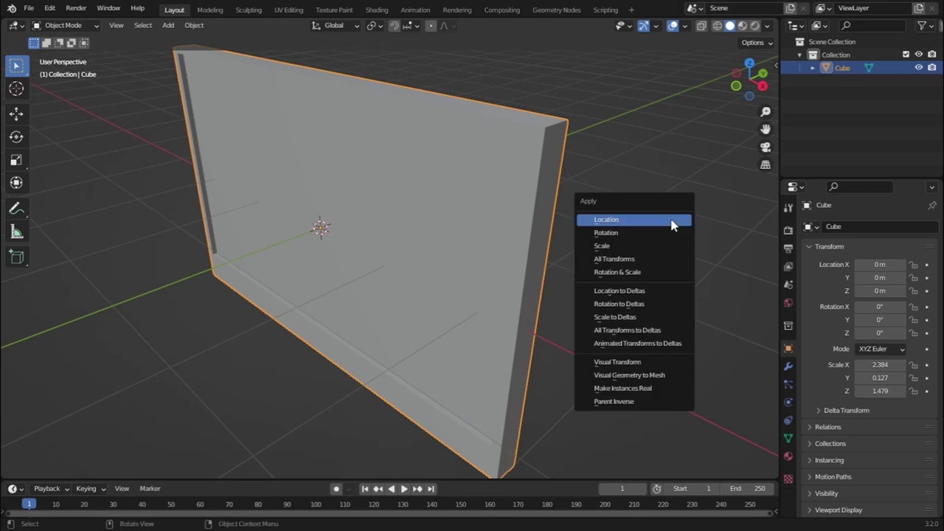
click(640, 245)
Add a Bevel modifier to the panel.
middle_drag(518, 286, 727, 386)
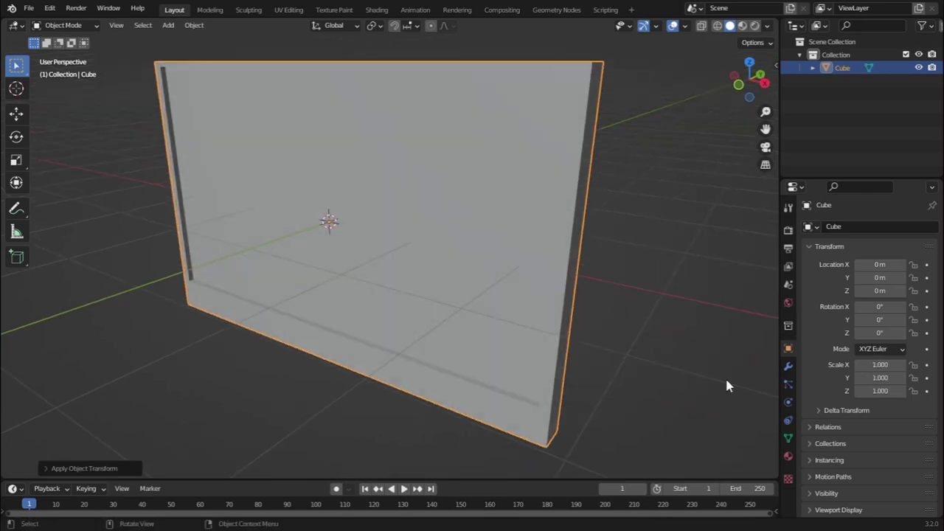
click(791, 366)
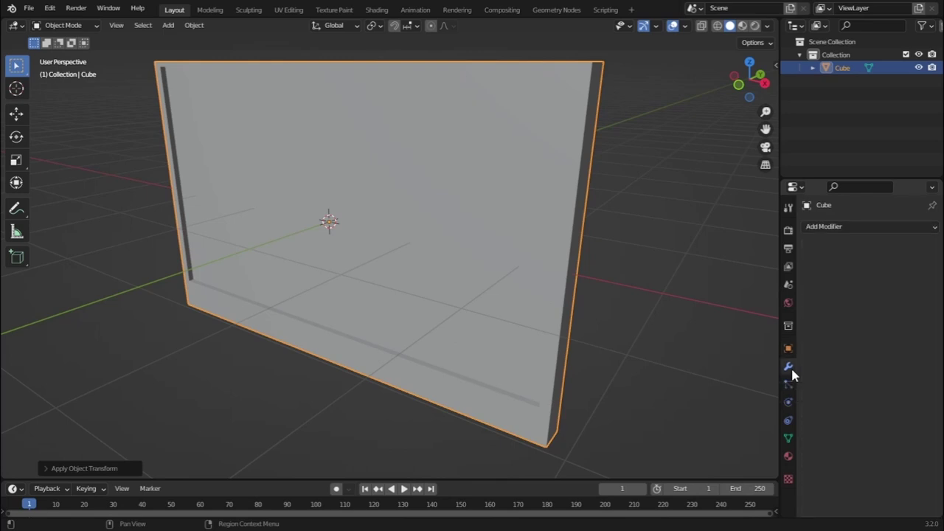
click(855, 228)
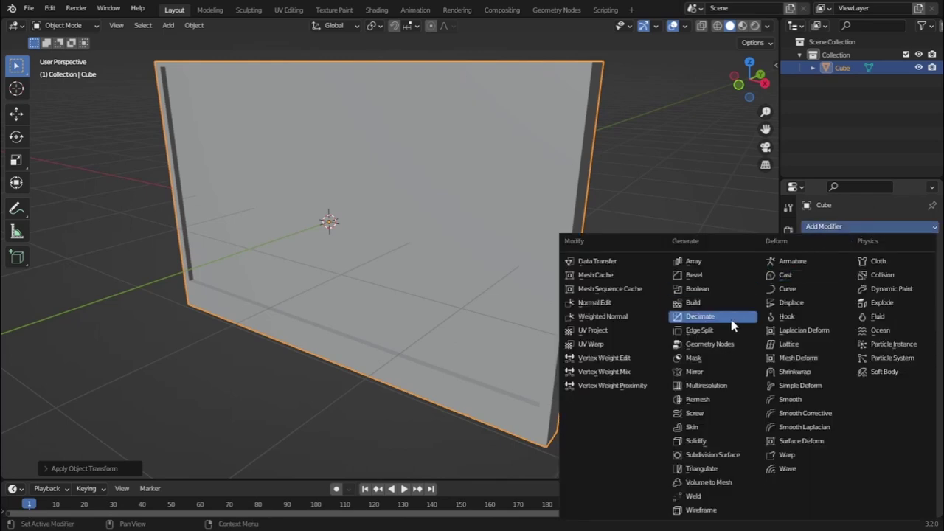
click(723, 284)
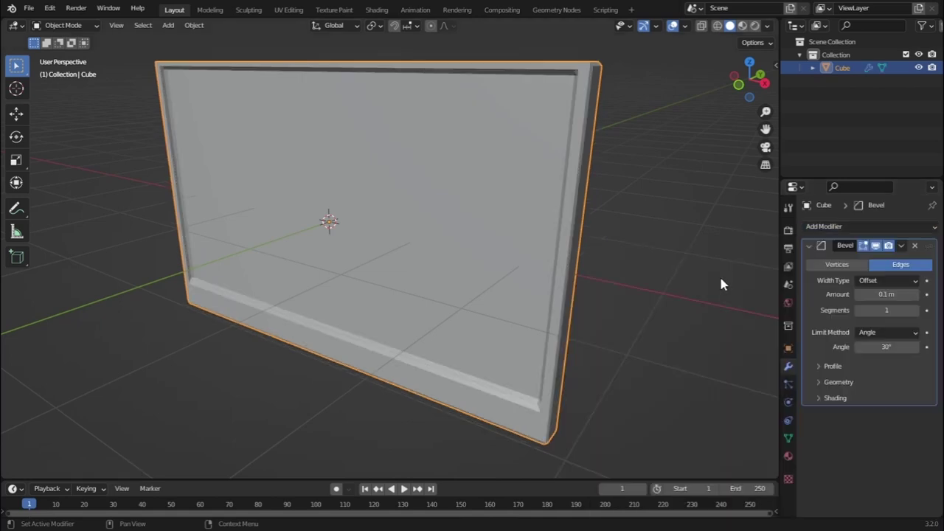
Set the Bevel modifier's amount to 0.05 m.
scroll(591, 181, up, 3)
middle_drag(591, 181, 481, 312)
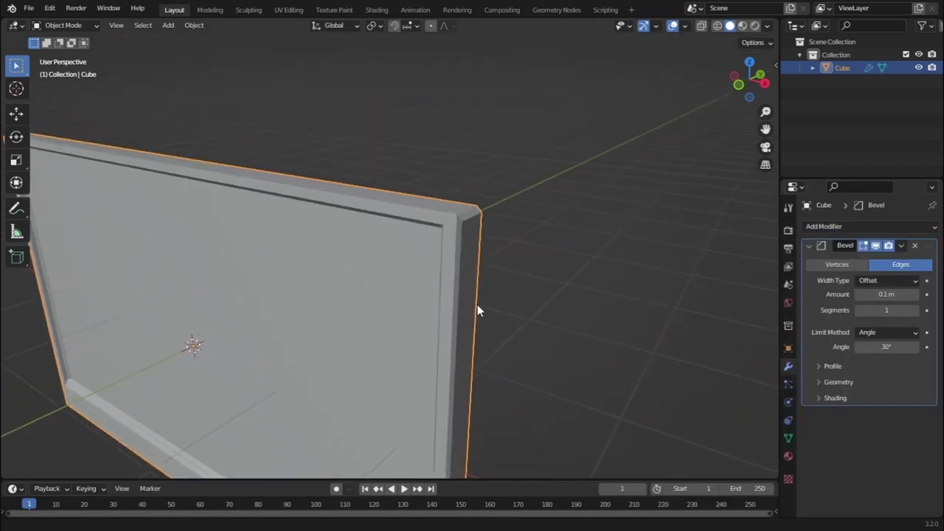
scroll(462, 287, up, 5)
middle_drag(457, 280, 497, 274)
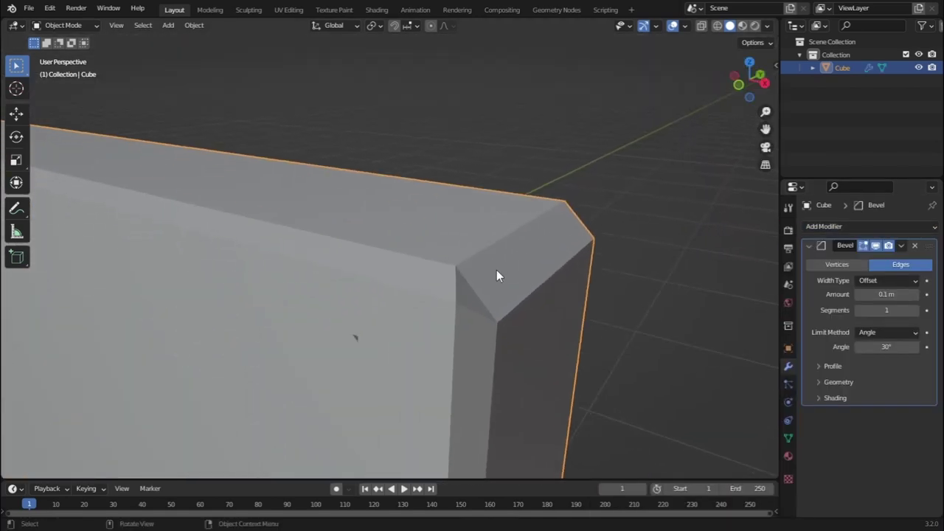
drag(886, 294, 871, 294)
click(899, 296)
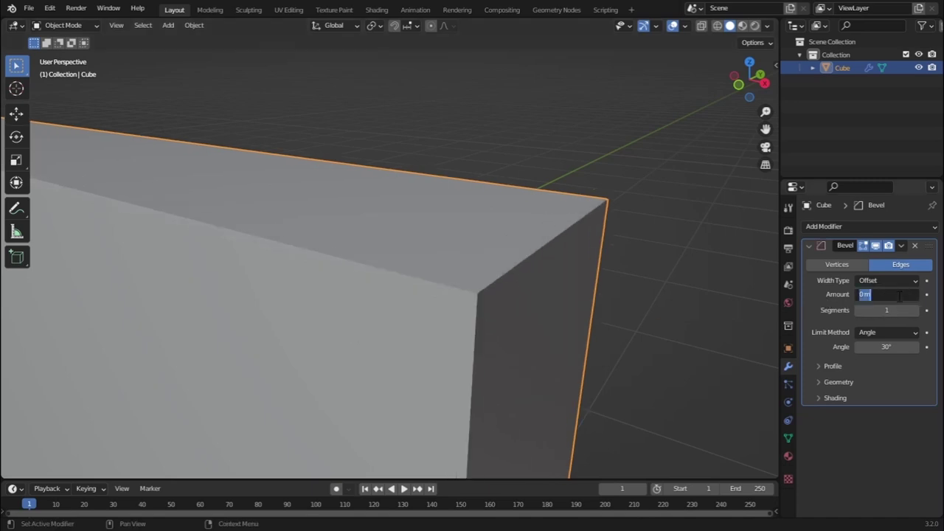
key(BackSpace)
text(.05)
key(Return)
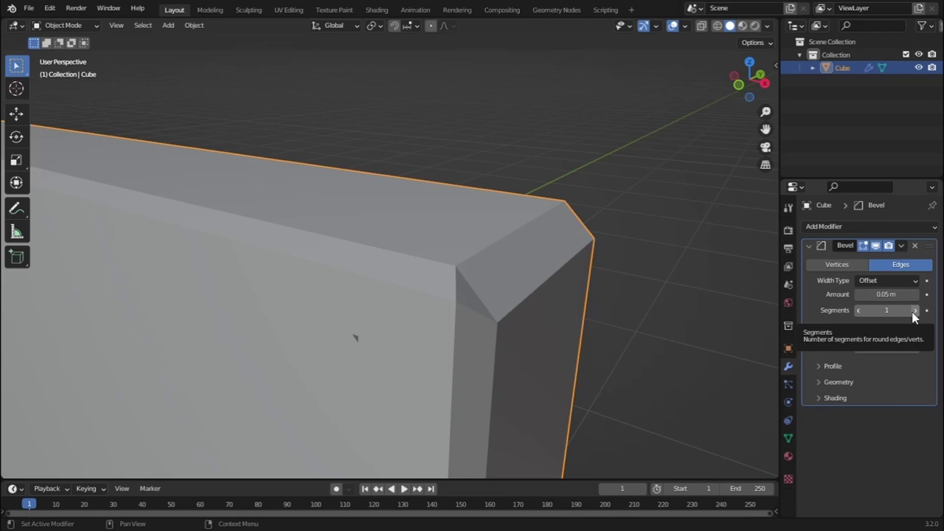
Raise the Bevel modifier's segments to 5 to round the panel's edges.
click(917, 312)
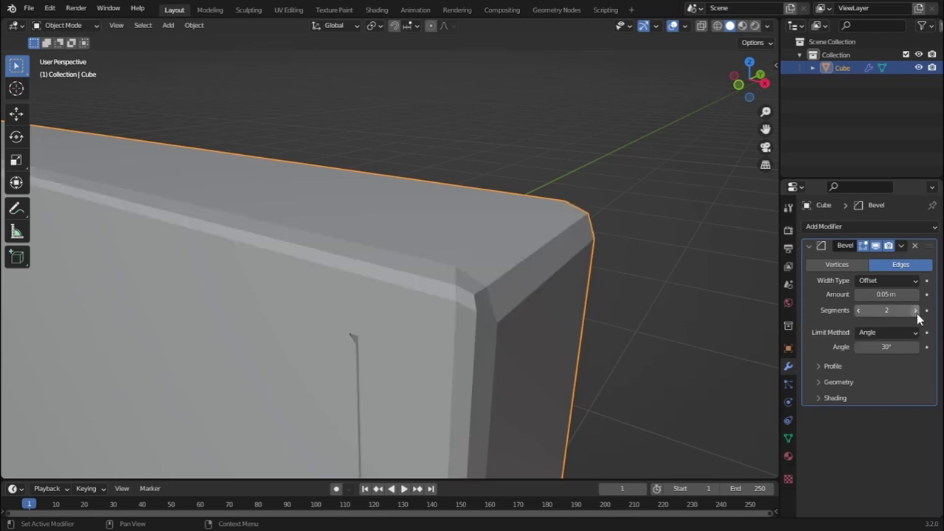
click(916, 311)
click(916, 312)
click(916, 312)
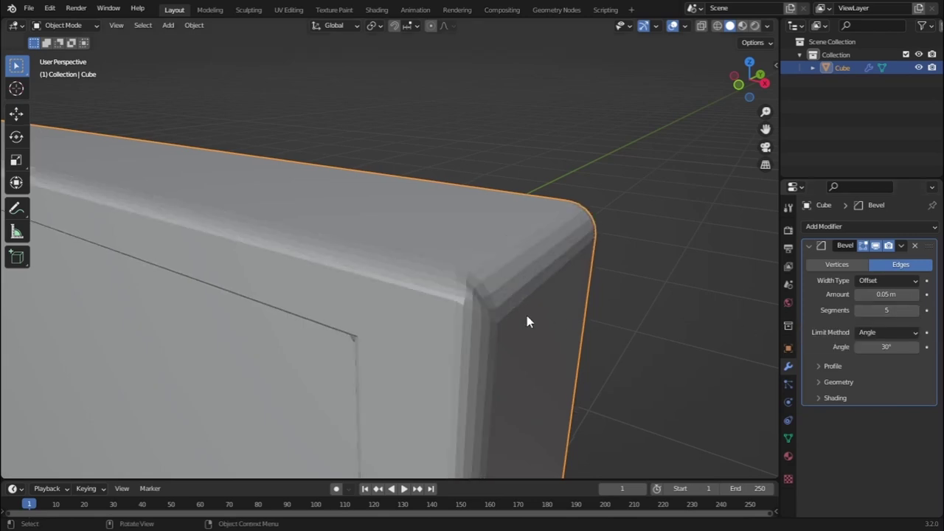
Apply Shade Smooth to the panel and deselect it.
middle_drag(529, 321, 543, 276)
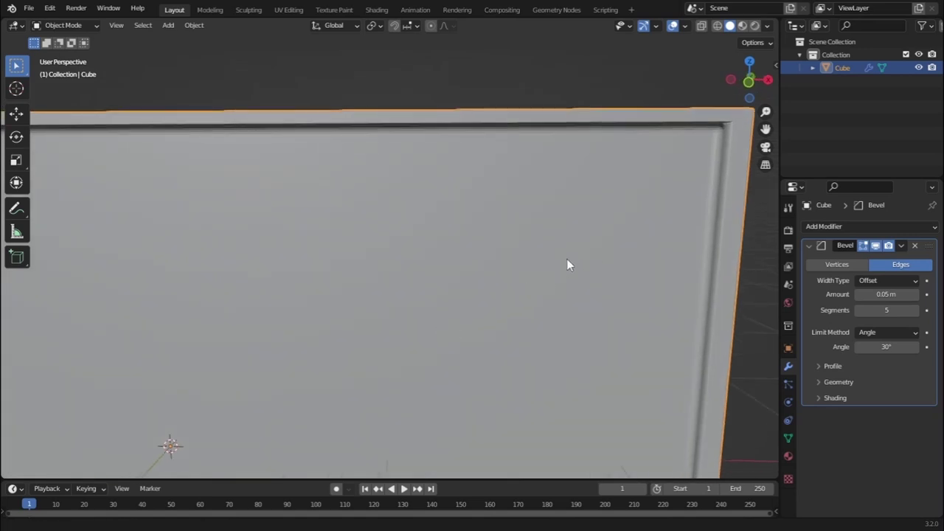
scroll(567, 259, down, 8)
shift+middle_drag(398, 319, 496, 266)
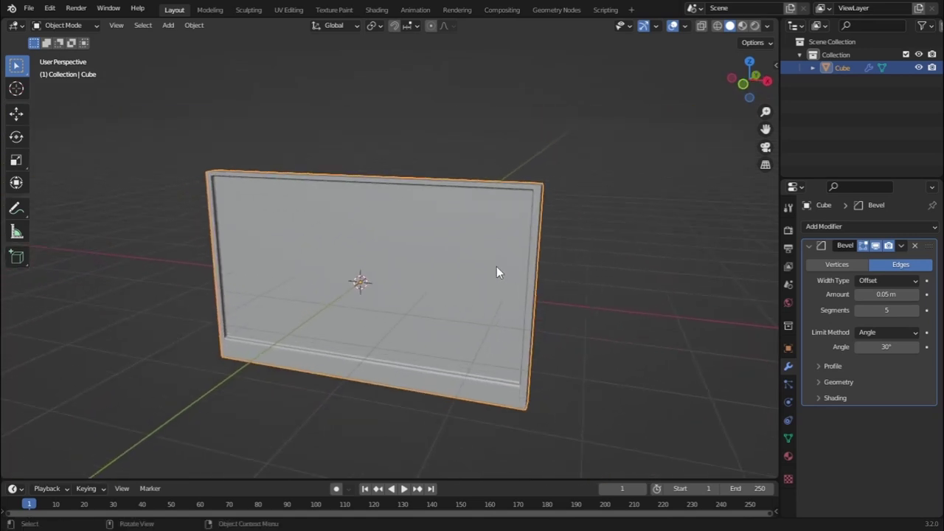
right_click(450, 281)
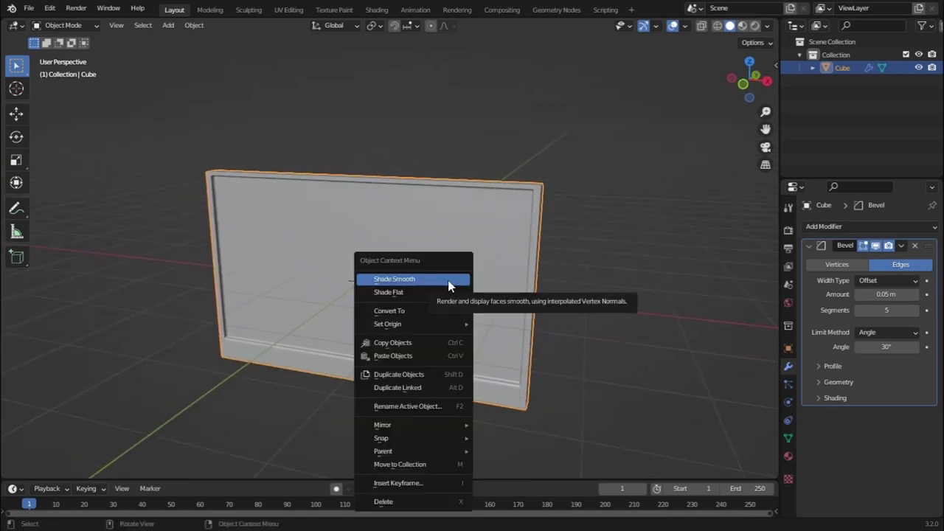
click(449, 285)
click(595, 326)
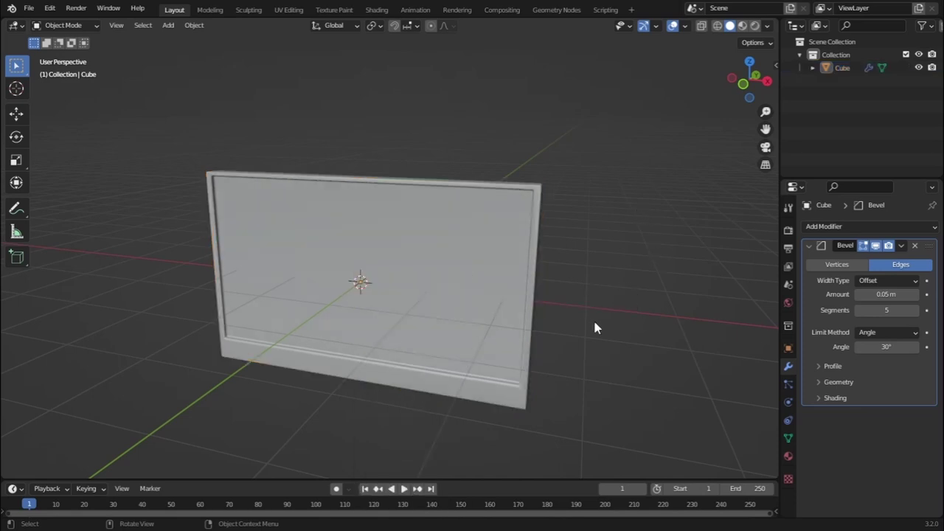
In Edit Mode with edge selection, add a vertical loop cut with 2 cuts across the panel's back.
middle_drag(450, 354, 385, 299)
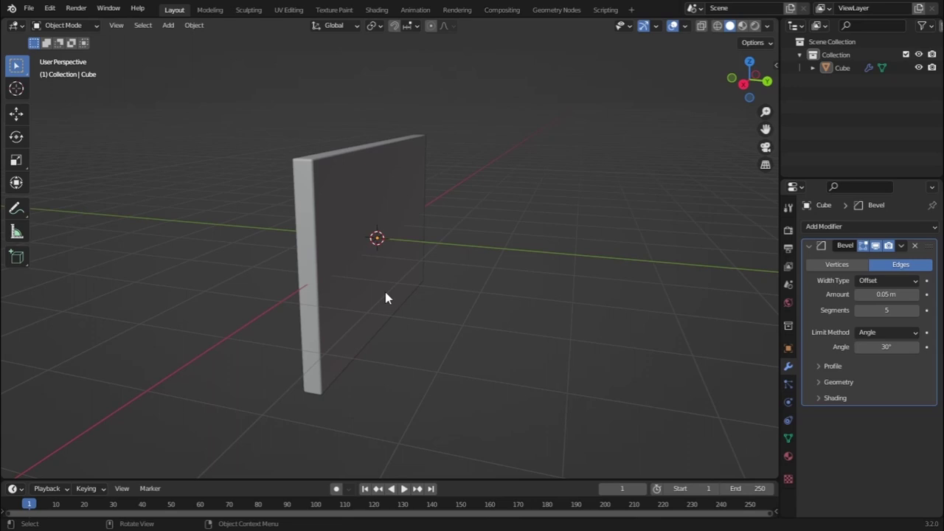
click(93, 27)
click(78, 54)
middle_drag(428, 206, 187, 88)
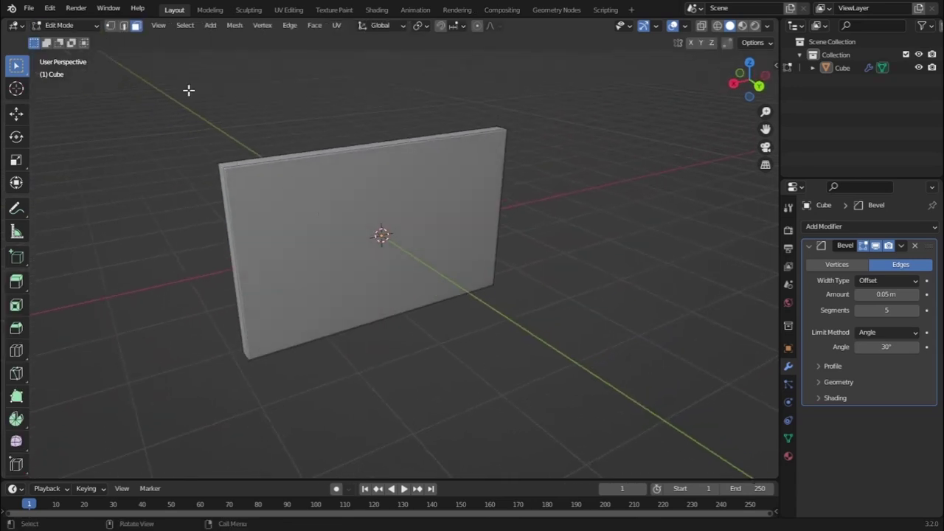
click(123, 25)
middle_drag(424, 246, 344, 219)
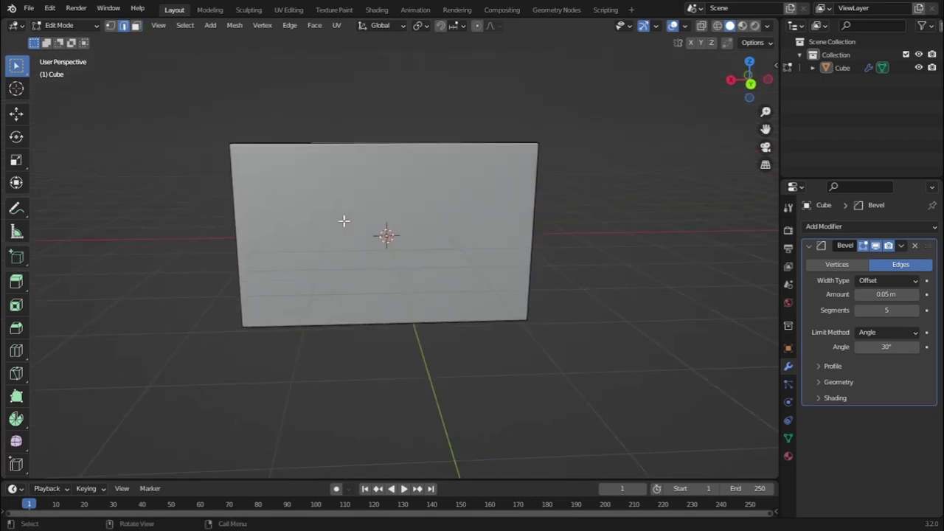
click(22, 355)
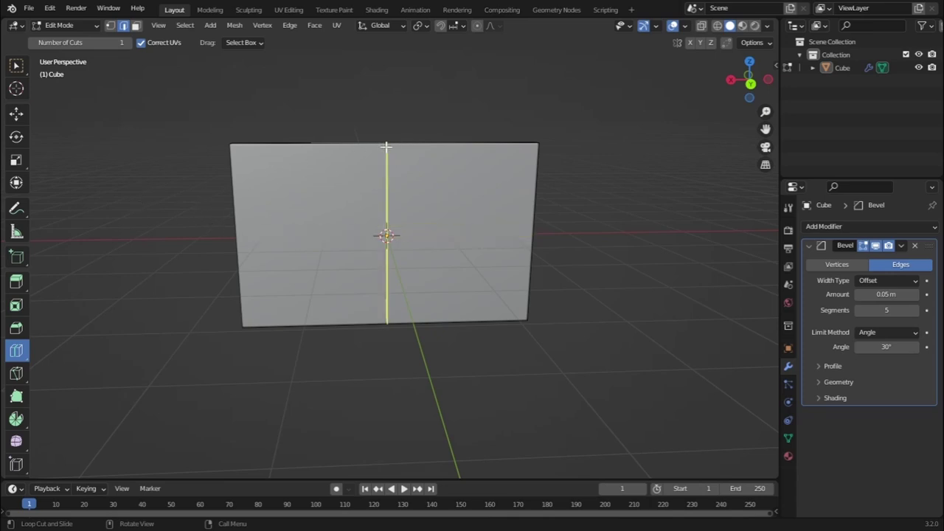
click(408, 141)
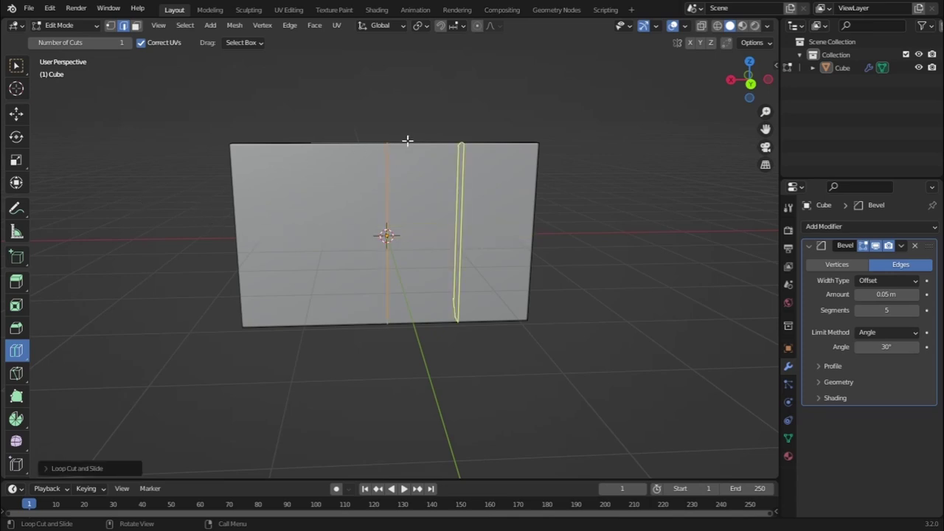
click(43, 473)
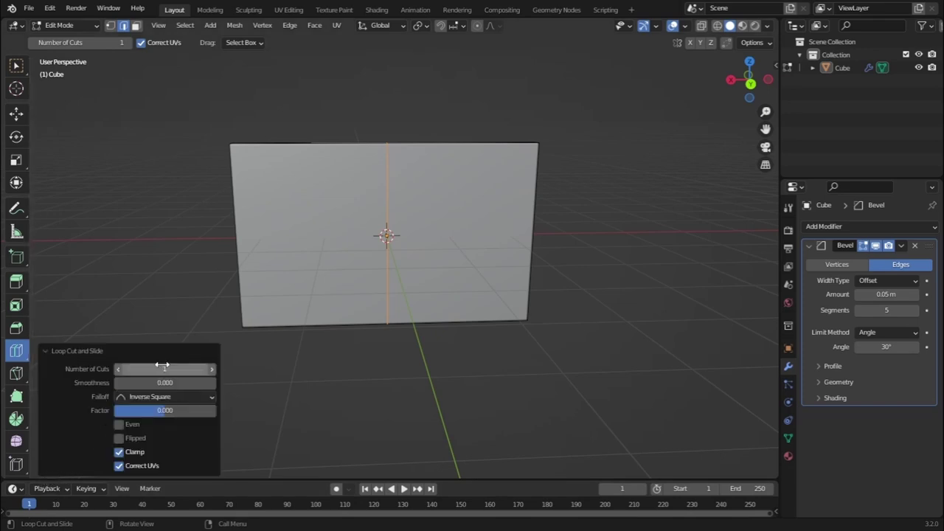
click(211, 370)
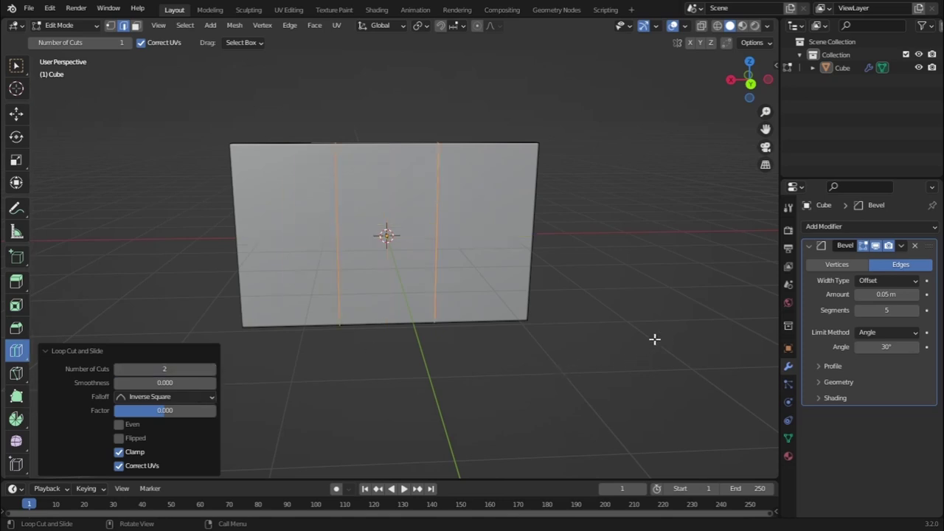
Scale the two vertical loops along X by about 0.574 to bring them closer to the centre.
key(s)
key(x)
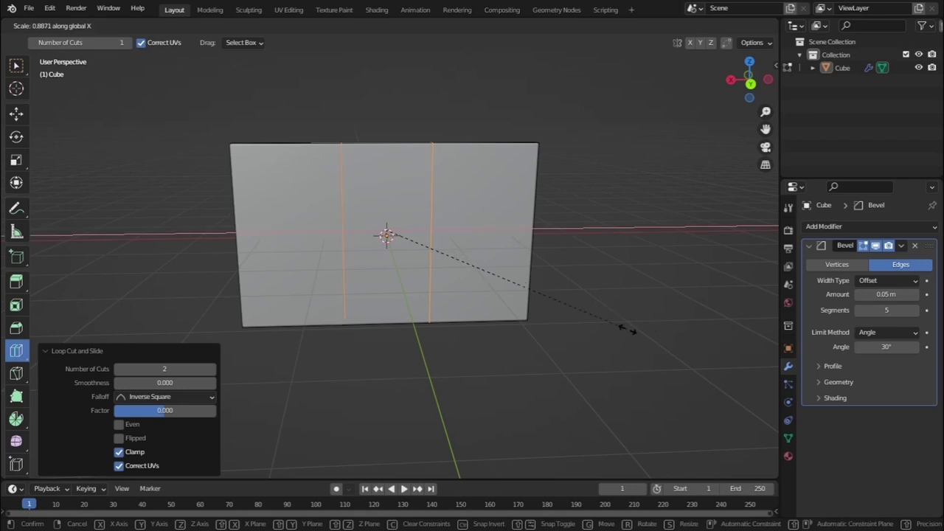
click(524, 328)
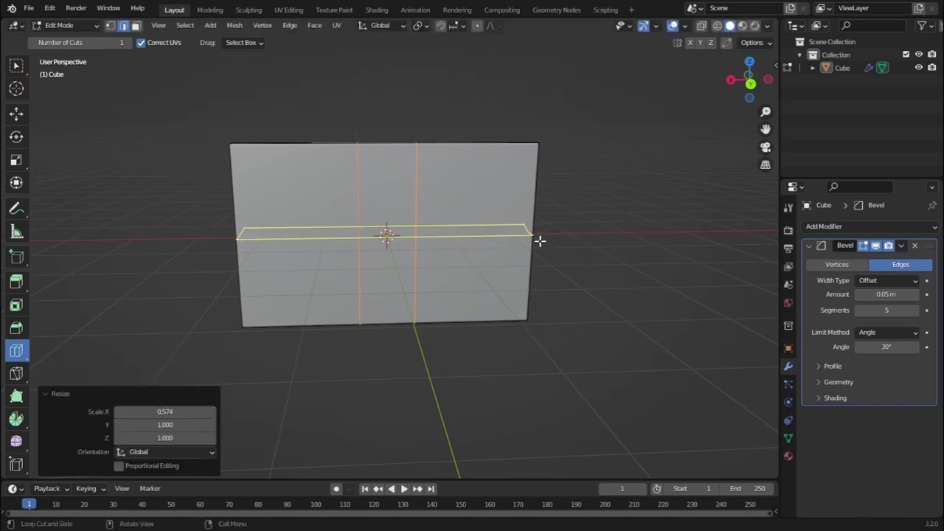
Add two horizontal loop cuts in the lower half of the panel, sliding the lower one down by a factor of about 0.678.
drag(530, 234, 538, 301)
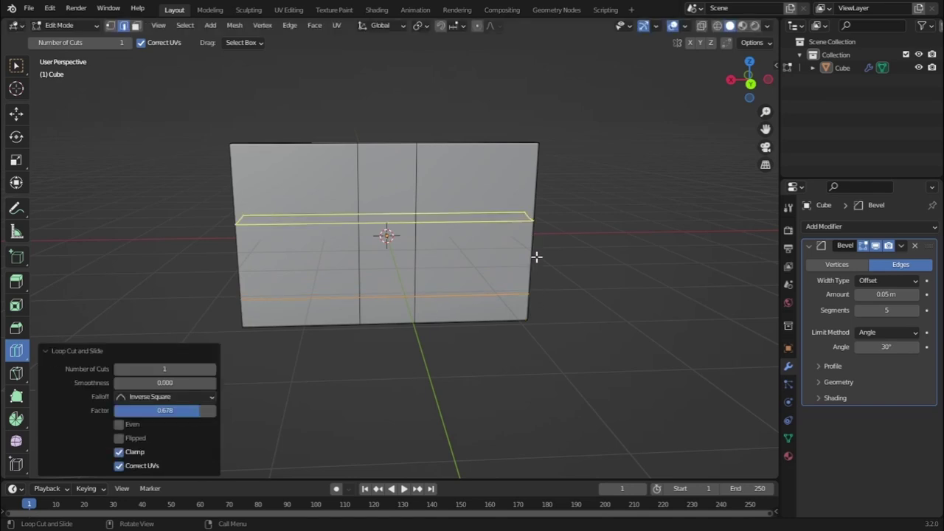
drag(537, 223, 540, 261)
middle_drag(540, 260, 487, 280)
Select the centre edge of the upper horizontal loop on the back and move it outward along Y by about 0.095 m.
click(135, 26)
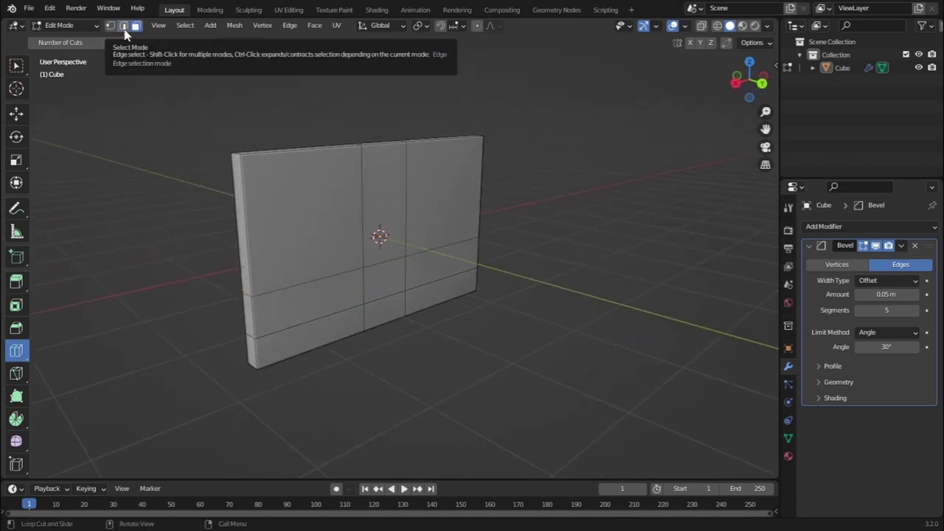
click(123, 26)
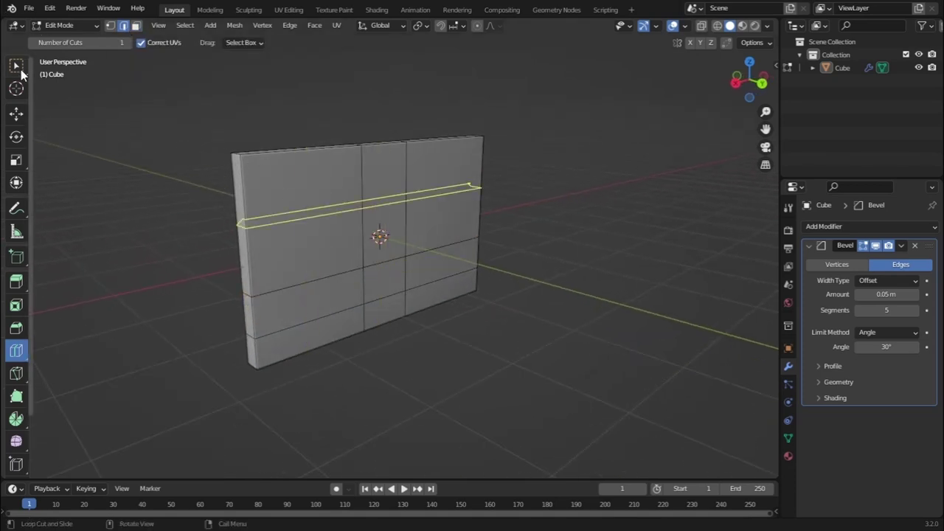
click(16, 66)
click(386, 264)
middle_drag(386, 264, 441, 289)
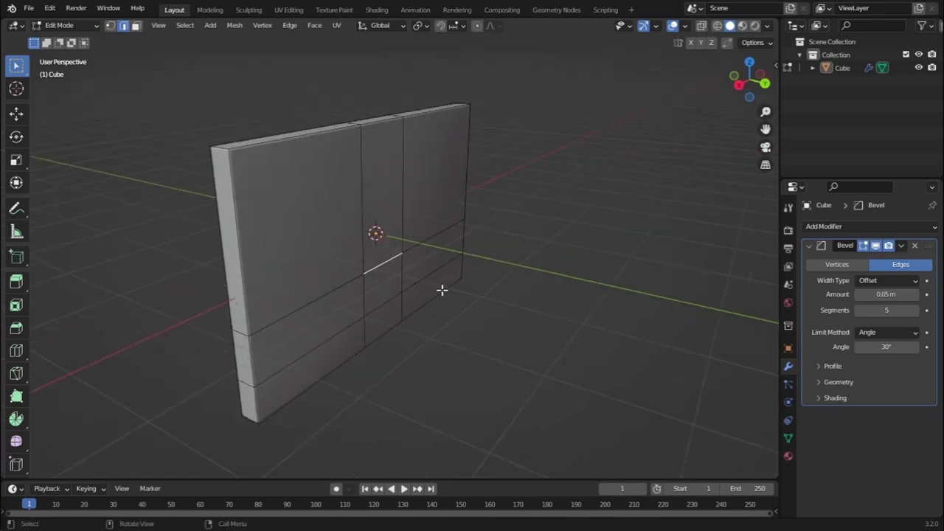
key(g)
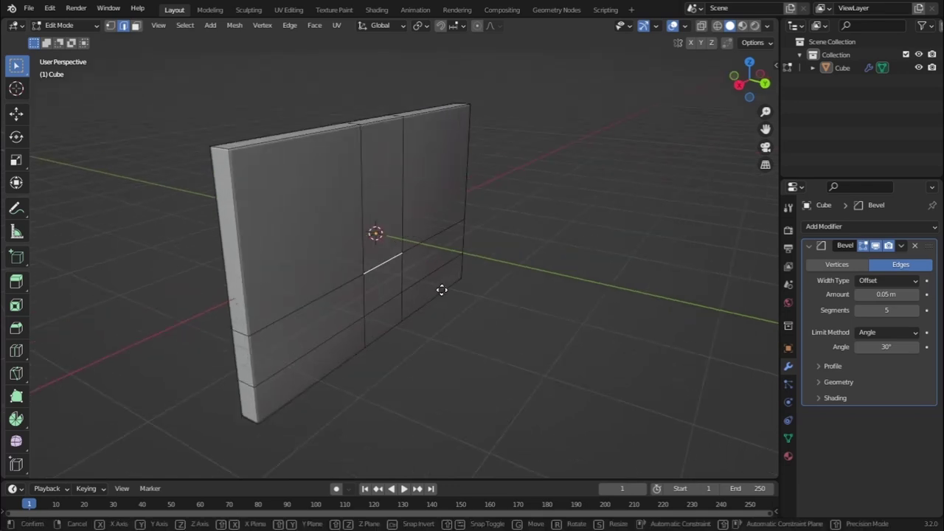
key(y)
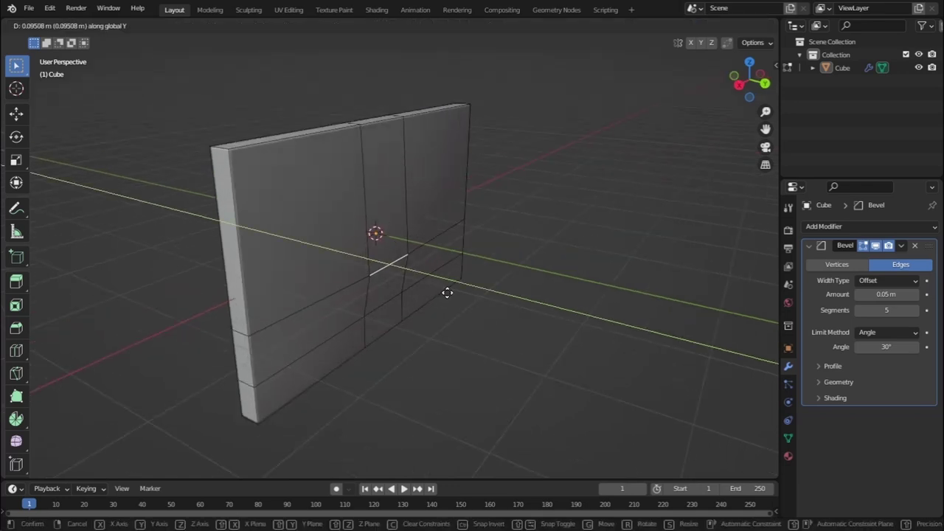
click(447, 291)
Select the centre edge of the lower horizontal loop on the back and move it outward along Y by about 0.099 m.
click(385, 305)
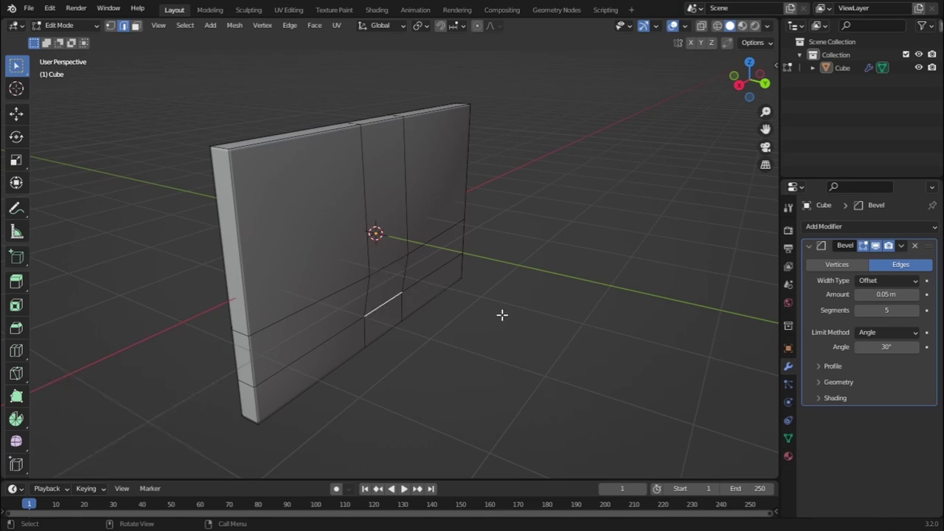
key(g)
key(y)
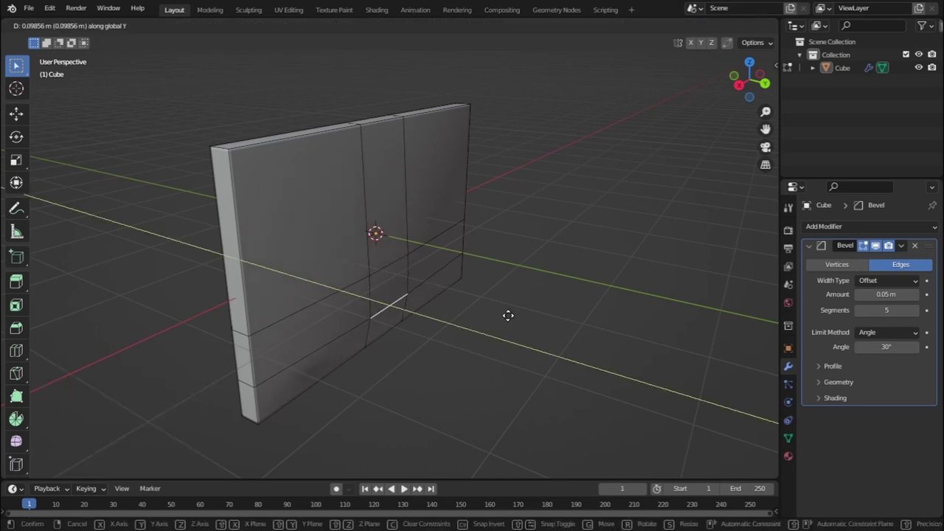
click(508, 315)
Extrude the centre back face between the two horizontal loops by about 0.237 m and rotate it about 28.4° in side view.
middle_drag(453, 314, 379, 288)
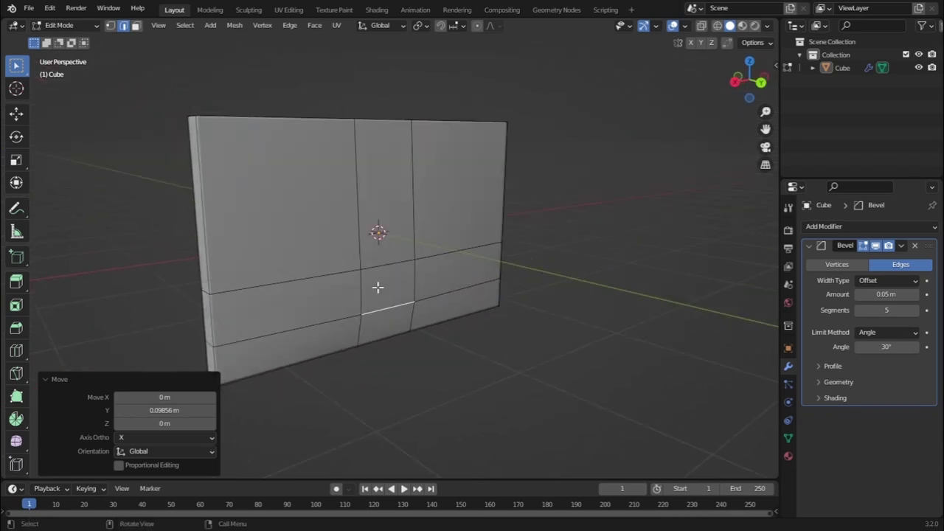
click(136, 26)
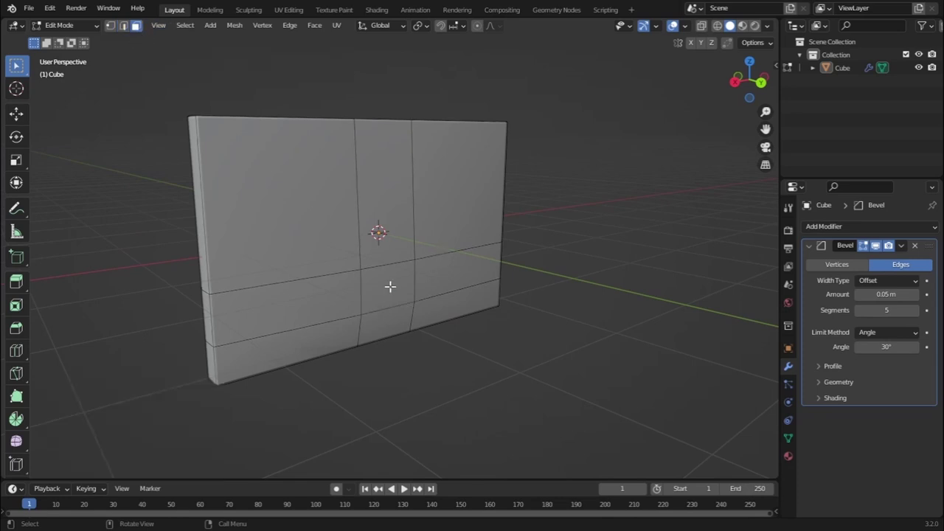
click(390, 286)
middle_drag(335, 311, 335, 283)
key(KP_3)
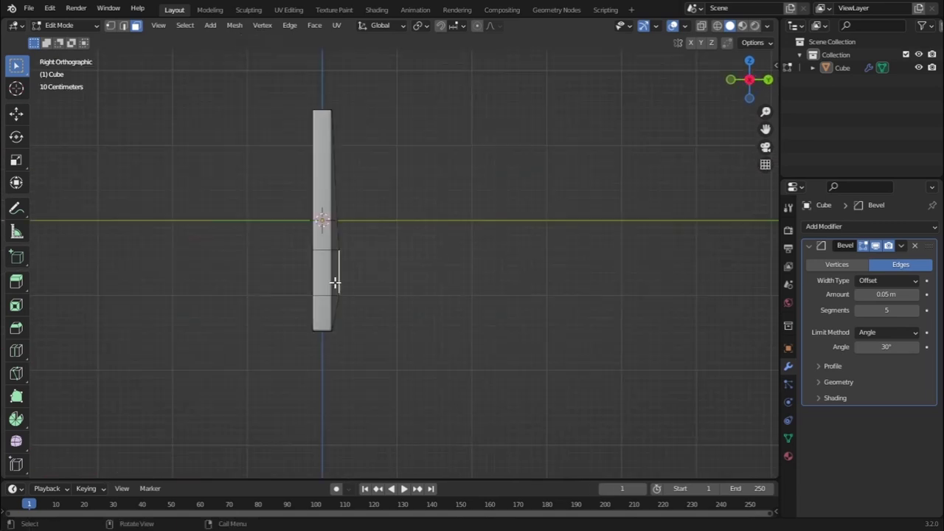
scroll(375, 289, up, 2)
shift+middle_drag(375, 288, 432, 302)
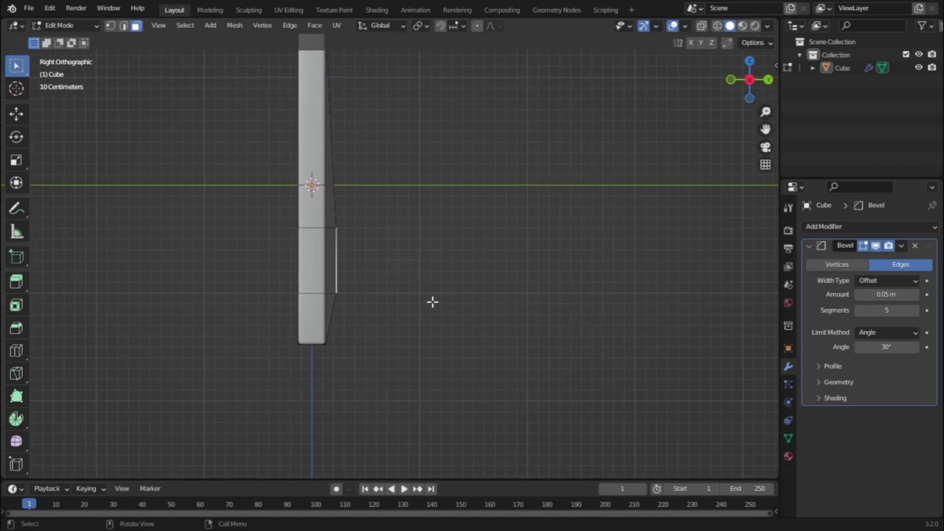
key(e)
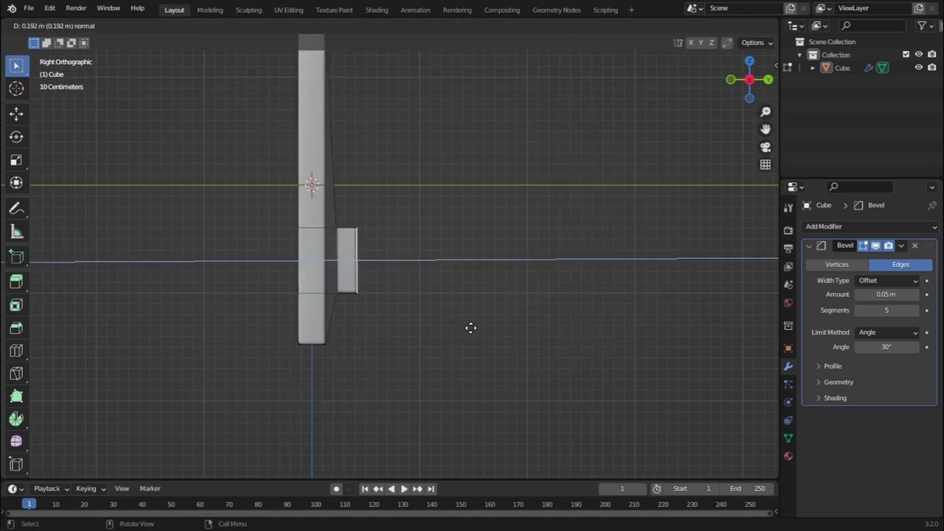
click(478, 331)
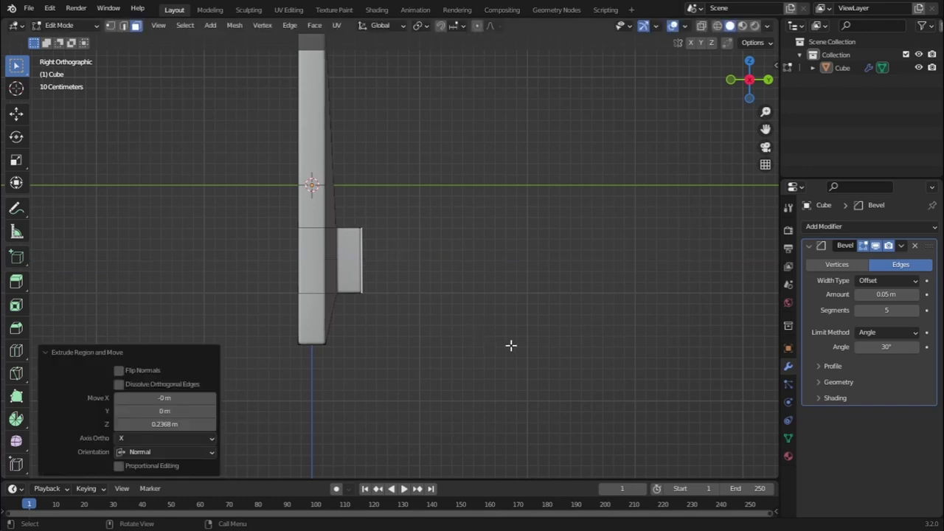
key(r)
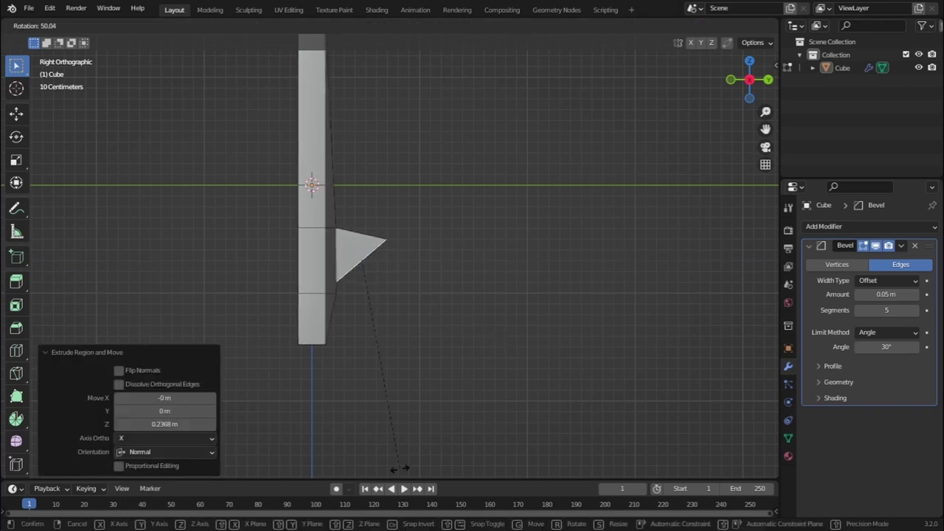
click(450, 393)
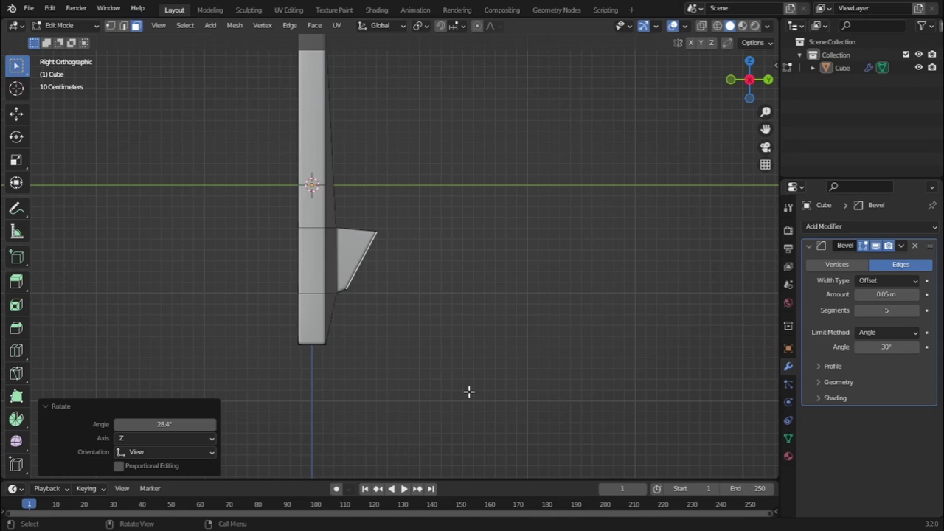
Extrude the tilted end face by about 0.293 m and rotate it about 18.7° to start the downward curve of the neck.
key(e)
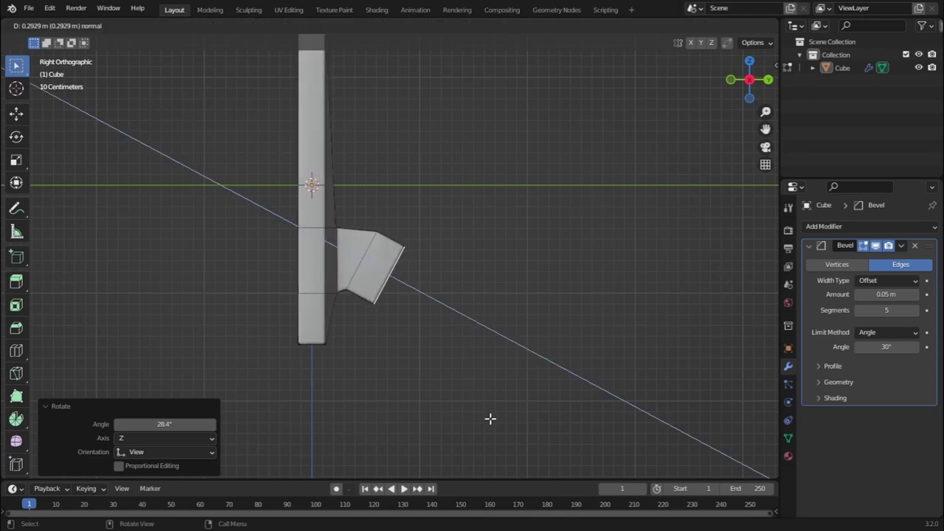
click(491, 419)
key(r)
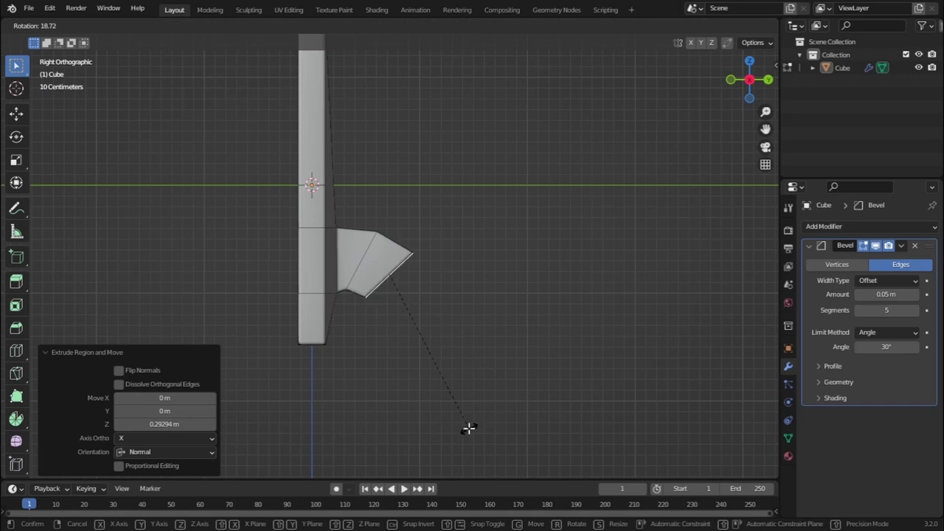
click(469, 428)
key(e)
click(470, 447)
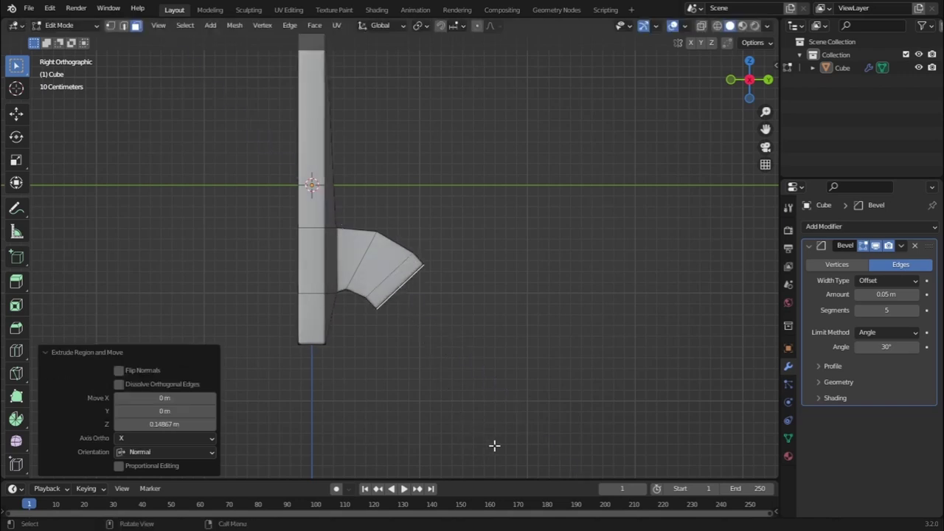
key(ctrl+z)
Extrude the neck's end face by about 0.161 m and rotate it a further 13.7° downward.
key(e)
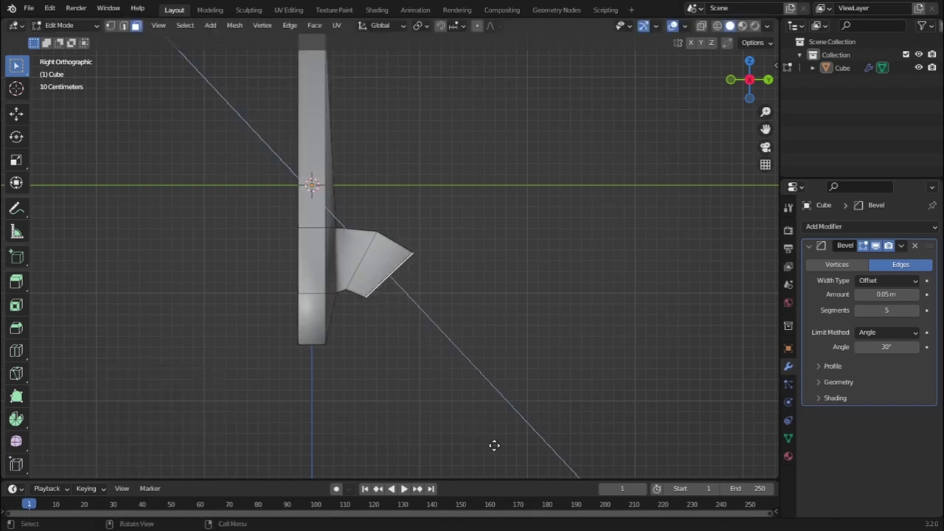
click(499, 464)
key(r)
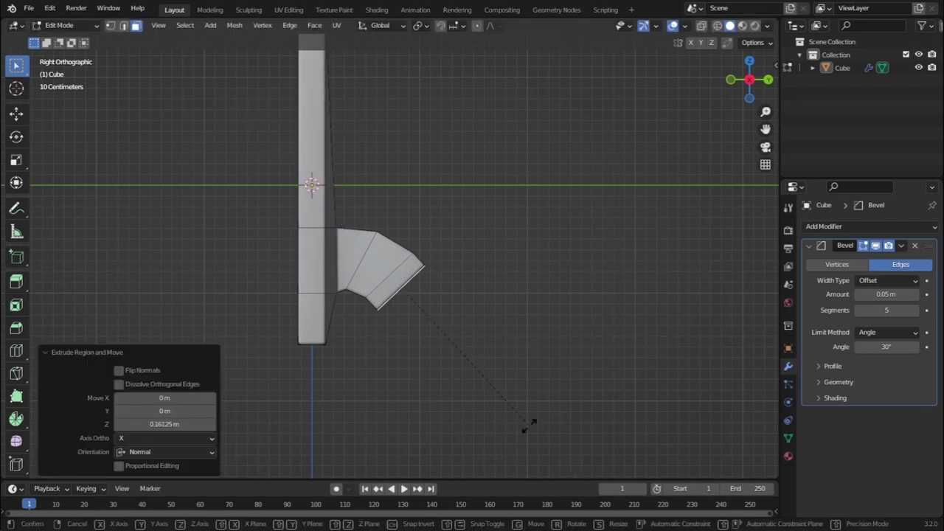
click(506, 447)
Extrude the neck's end face by about 0.228 m and rotate it about 26.1° so it is nearly horizontal.
key(e)
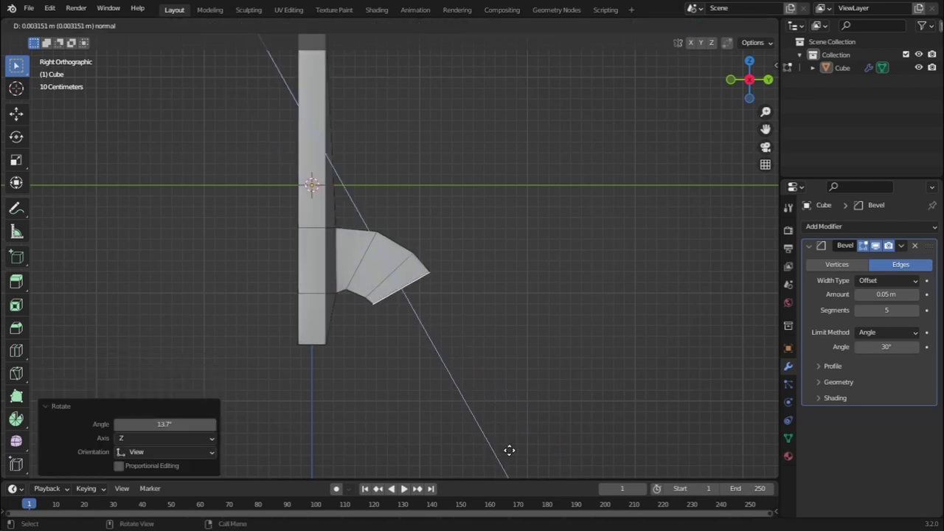
click(513, 469)
key(r)
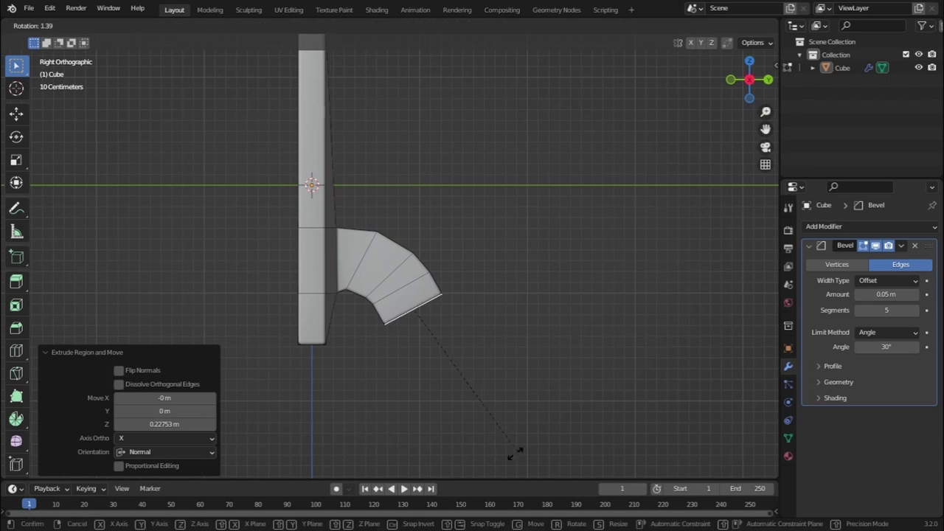
click(447, 483)
Extrude the neck's end face by about 0.129 m and rotate it about 3.05° to level it.
key(e)
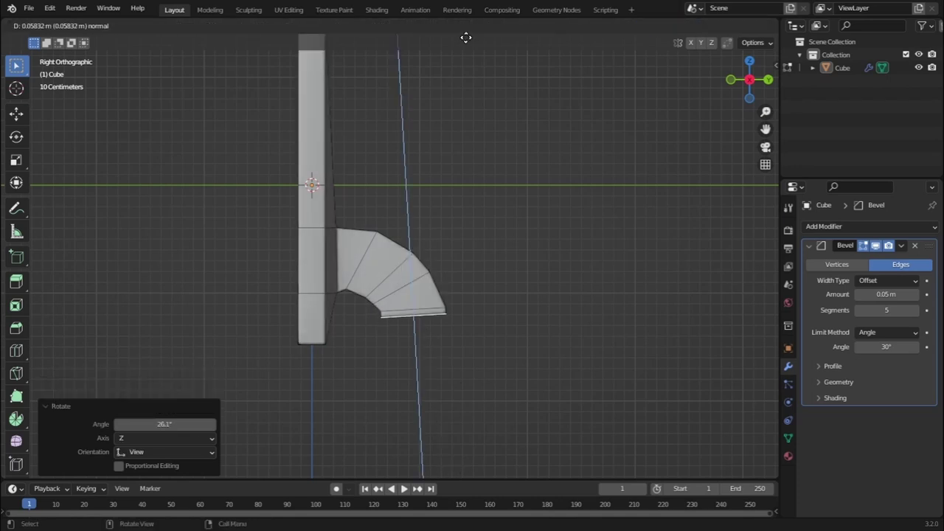
click(465, 38)
key(r)
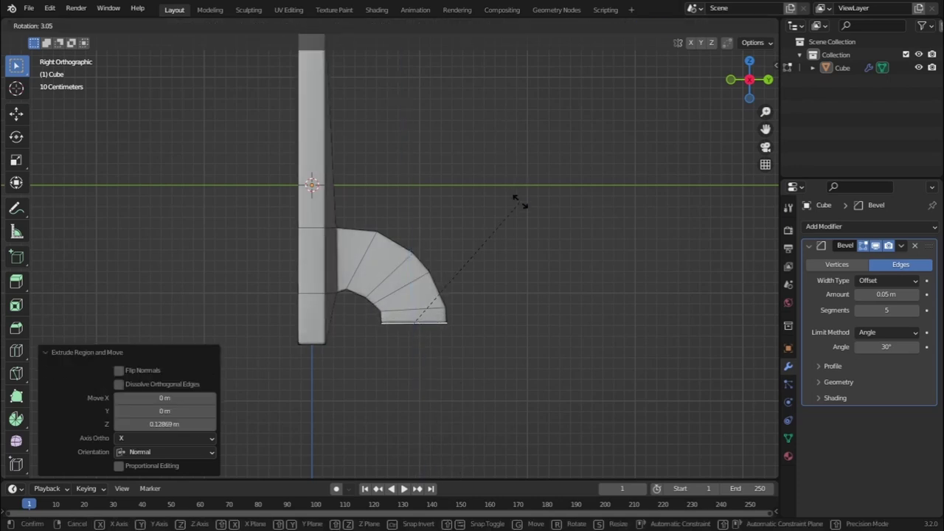
click(526, 201)
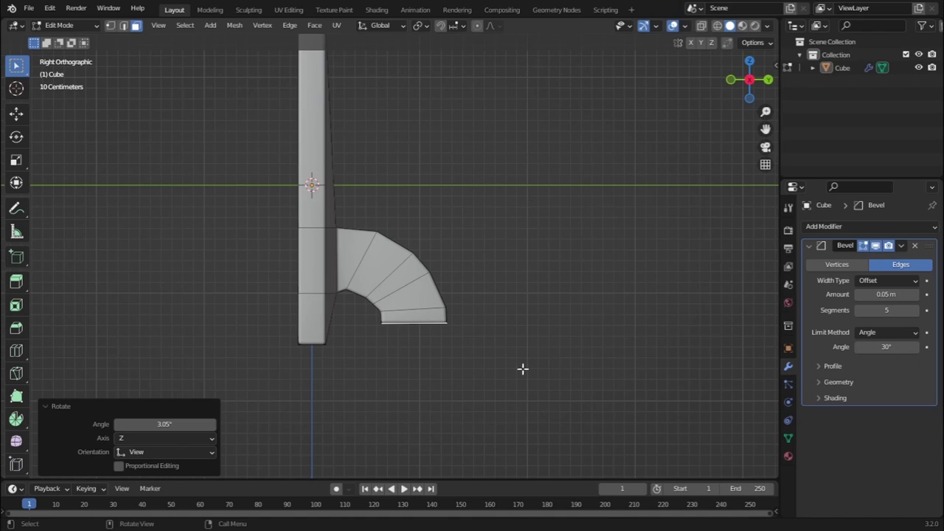
Extrude the levelled end face straight down by about 0.775 m to form the stand's vertical column.
key(e)
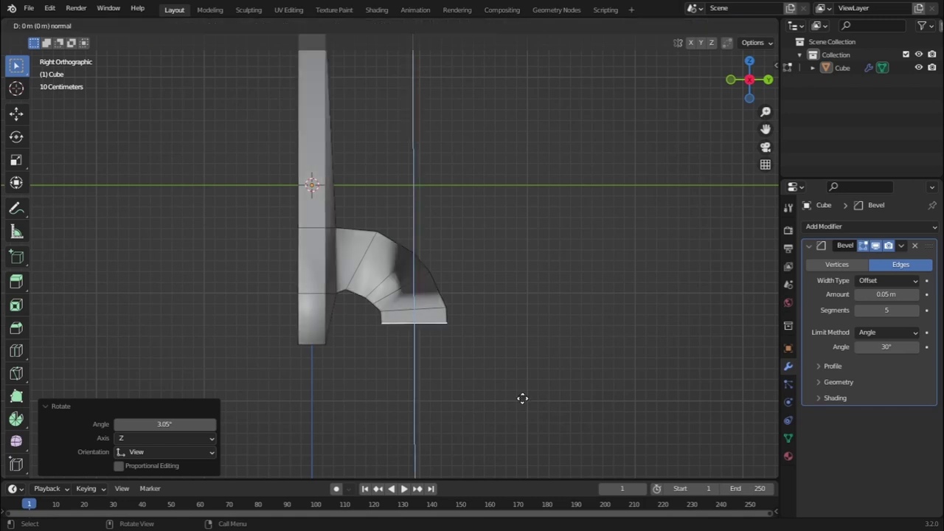
click(512, 38)
mouse_move(370, 280)
middle_down()
mouse_move(456, 284)
mouse_move(380, 266)
middle_up()
scroll(457, 284, down, 4)
Lengthen the column by moving its bottom face down along Z by about 0.258 m.
key(g)
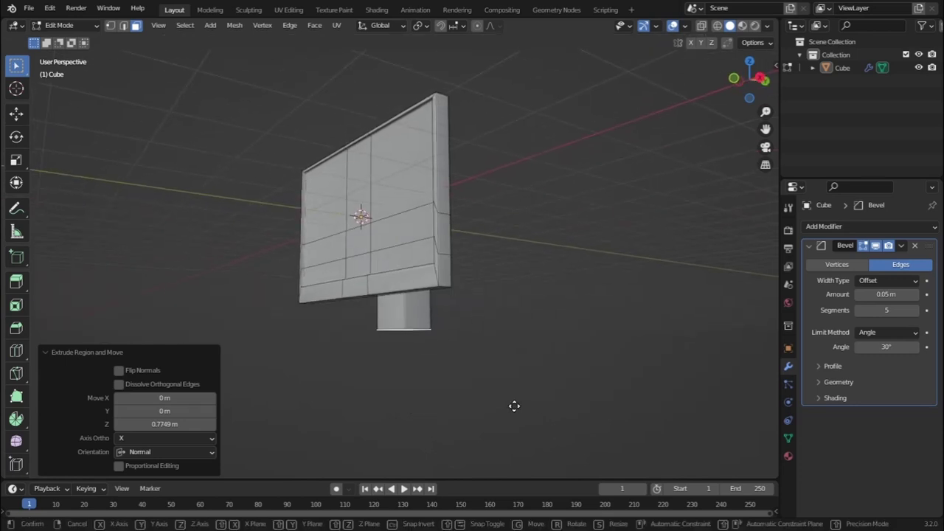
key(z)
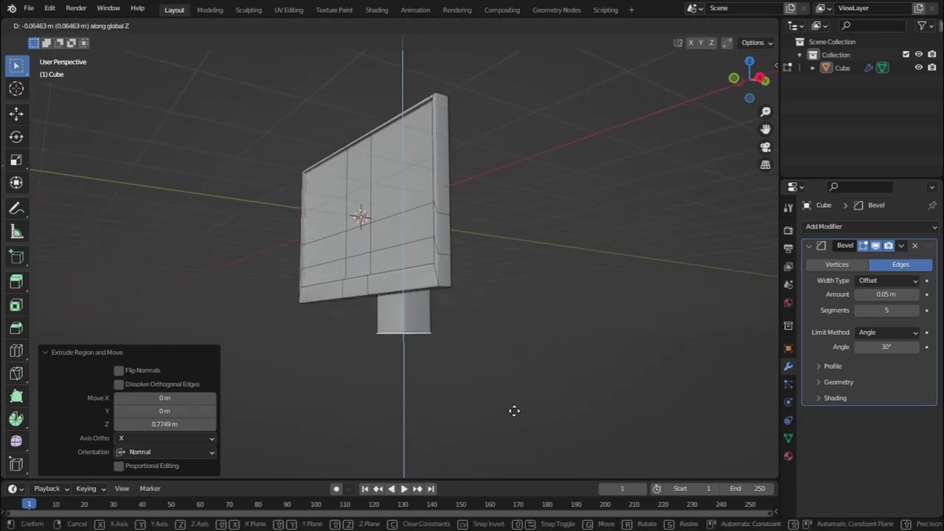
click(512, 419)
middle_drag(442, 295, 493, 288)
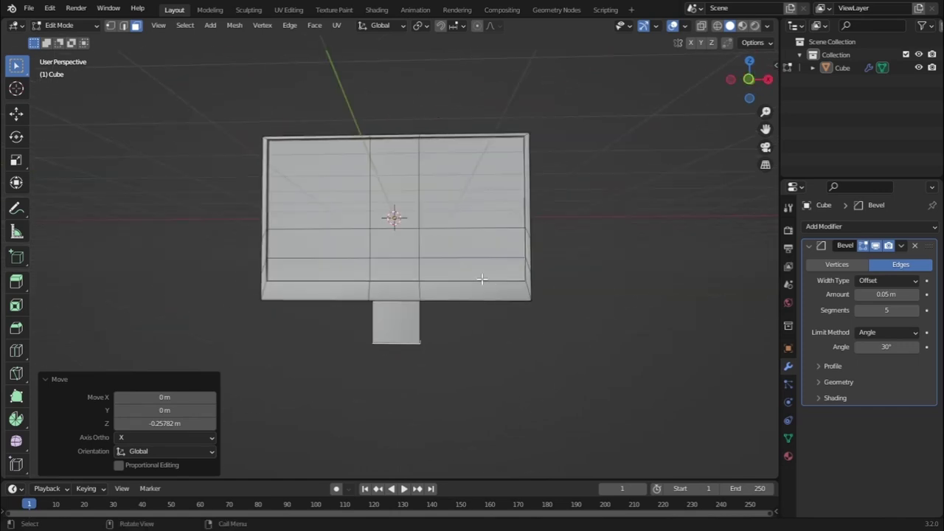
middle_drag(424, 295, 406, 288)
Examine the smoothness of the stand's curved neck up close in Object Mode and return to Edit Mode.
click(62, 25)
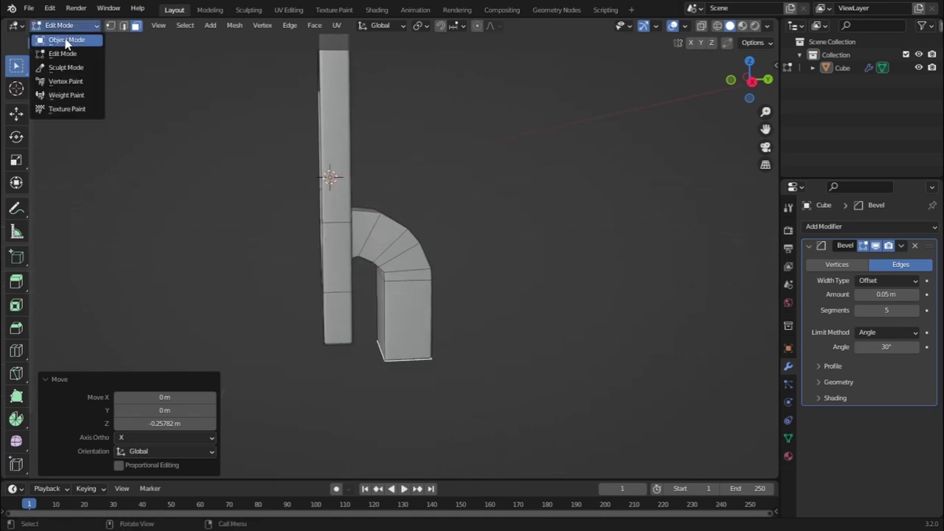
click(63, 37)
middle_drag(322, 210, 420, 274)
scroll(374, 244, up, 3)
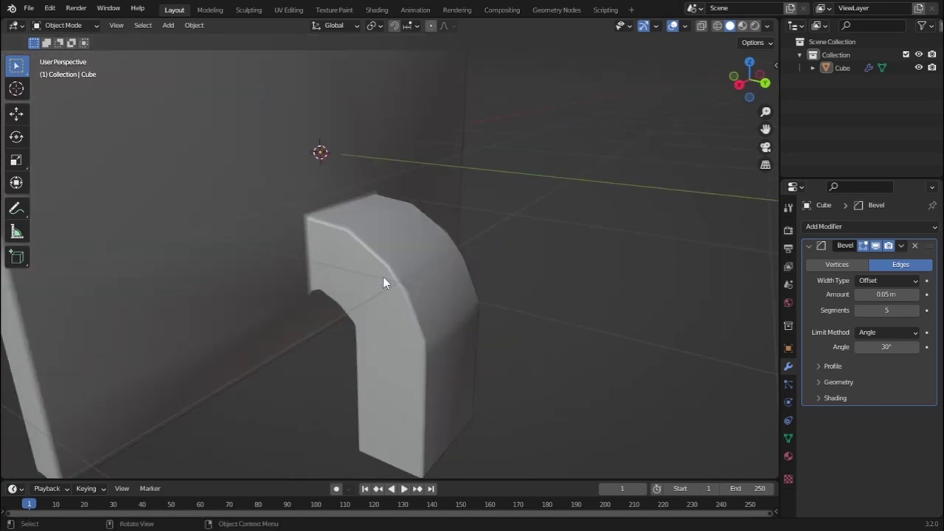
scroll(383, 277, up, 1)
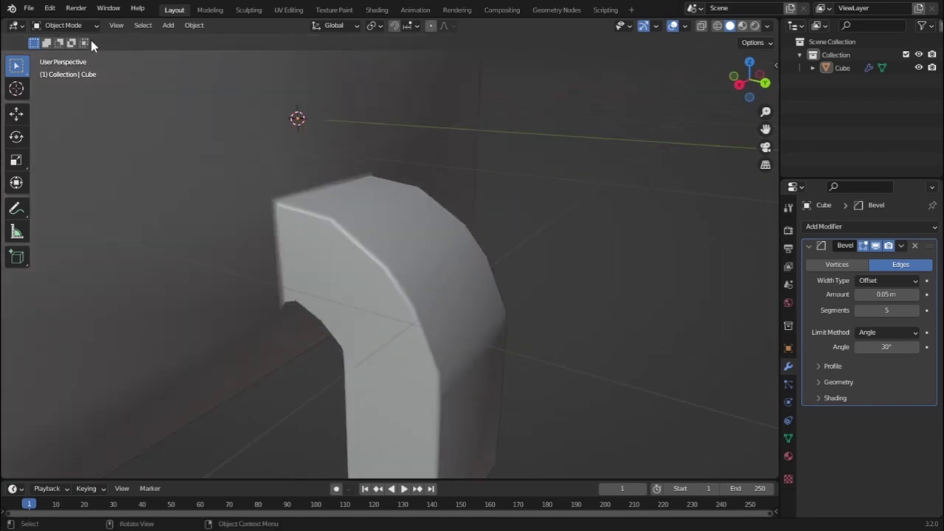
click(65, 26)
click(77, 55)
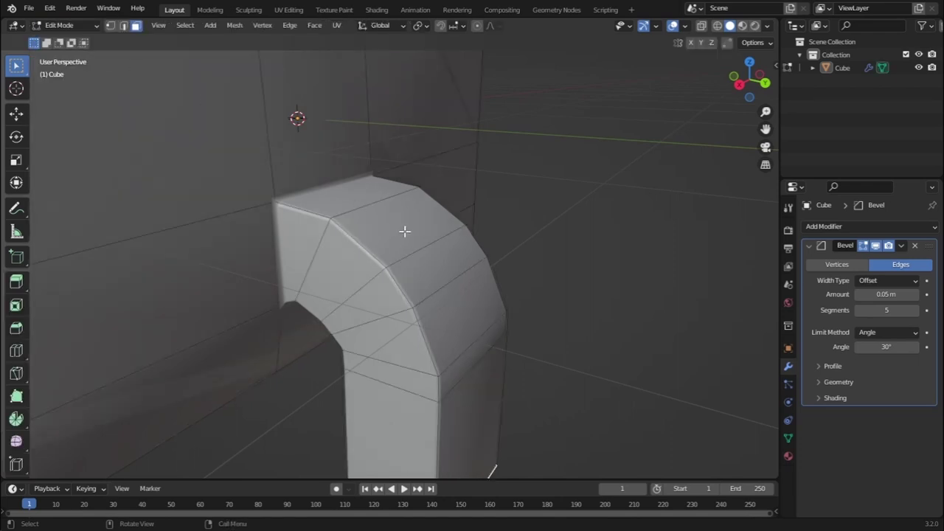
Select the first three cross edges along the outer curve of the stand's neck in edge select mode.
middle_drag(405, 231, 355, 218)
click(323, 198)
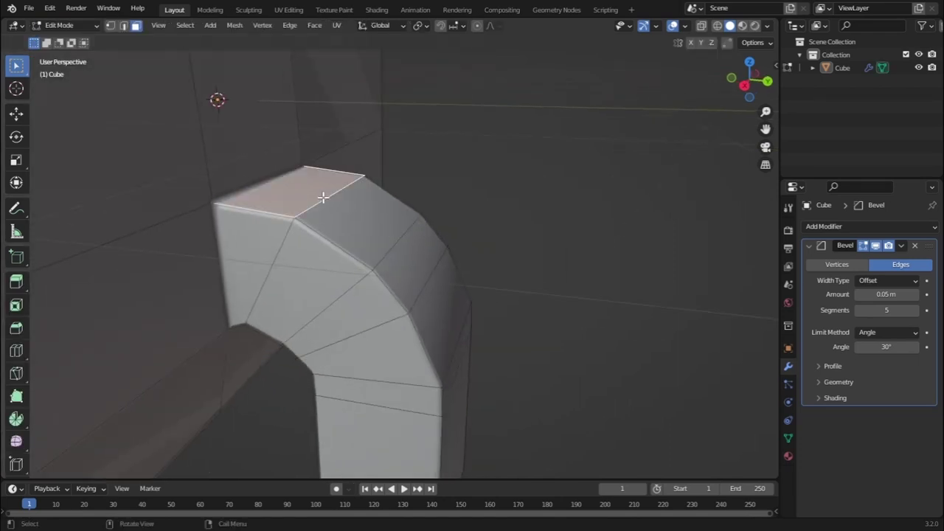
click(124, 25)
click(525, 160)
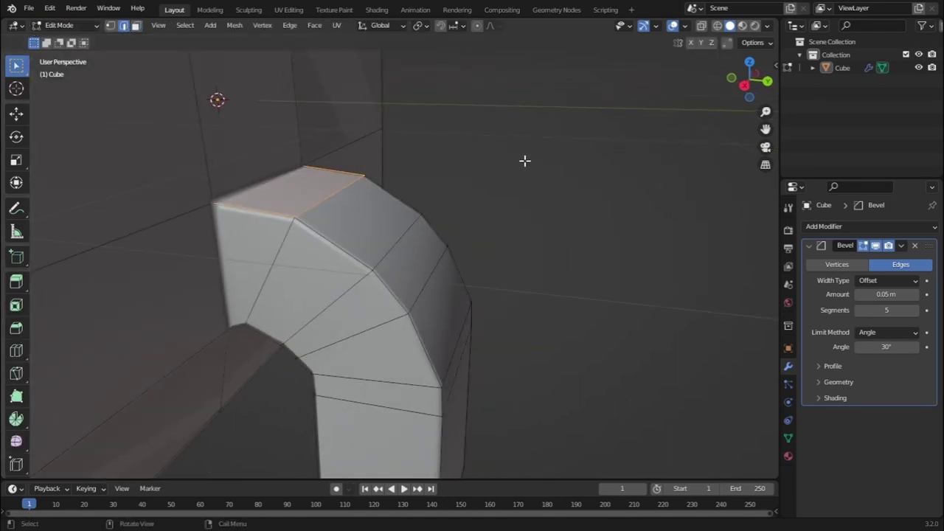
click(354, 193)
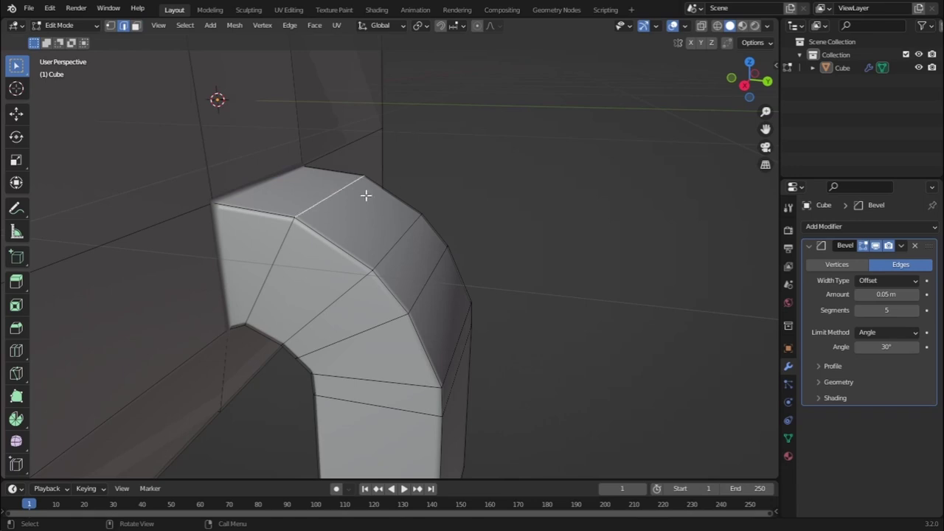
shift+click(391, 247)
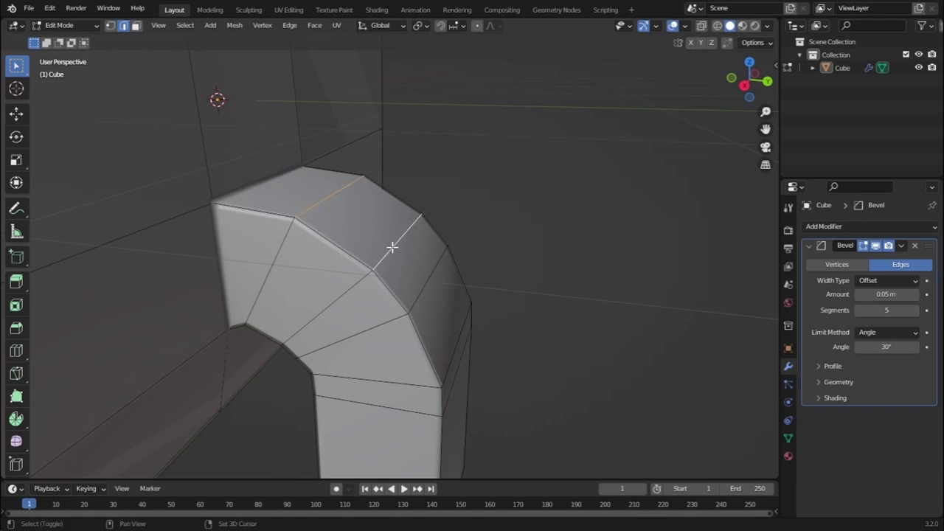
shift+click(425, 291)
mouse_move(358, 312)
middle_down()
mouse_move(354, 299)
mouse_move(344, 312)
middle_up()
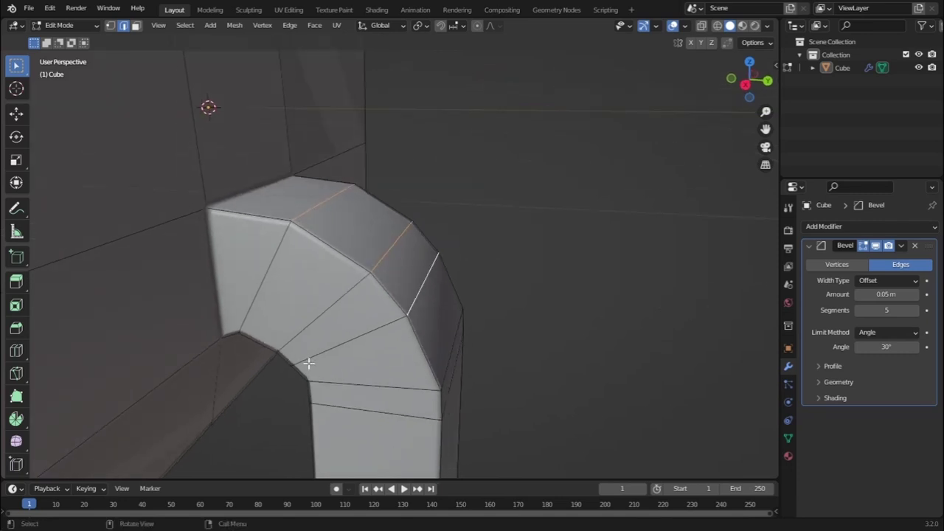
key(ctrl+b)
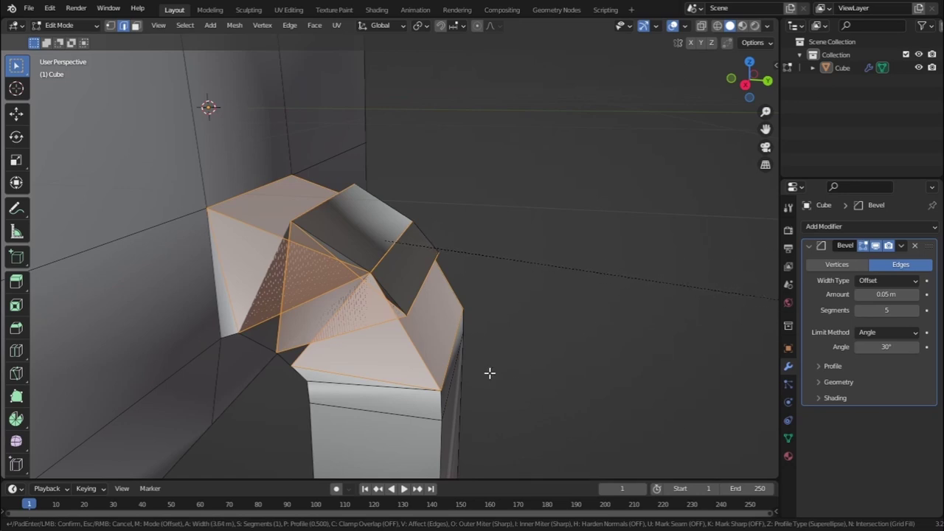
click(515, 343)
key(ctrl+z)
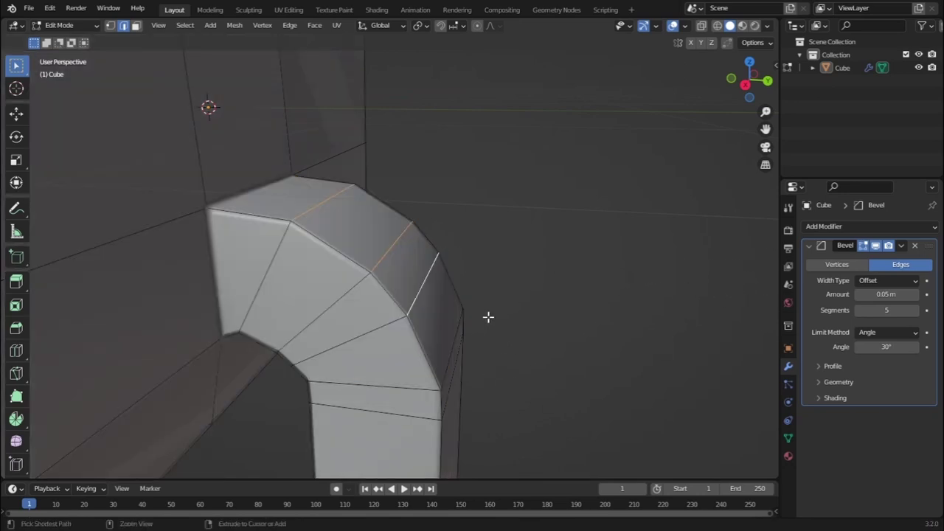
Bevel the three selected outer edges of the stand's neck by about 0.106 m with 5 segments.
key(ctrl+b)
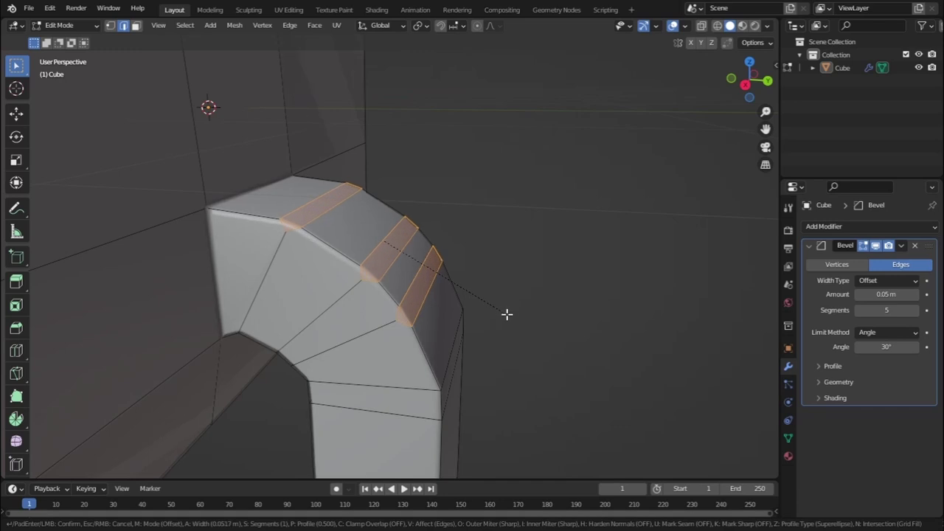
scroll(514, 320, up, 4)
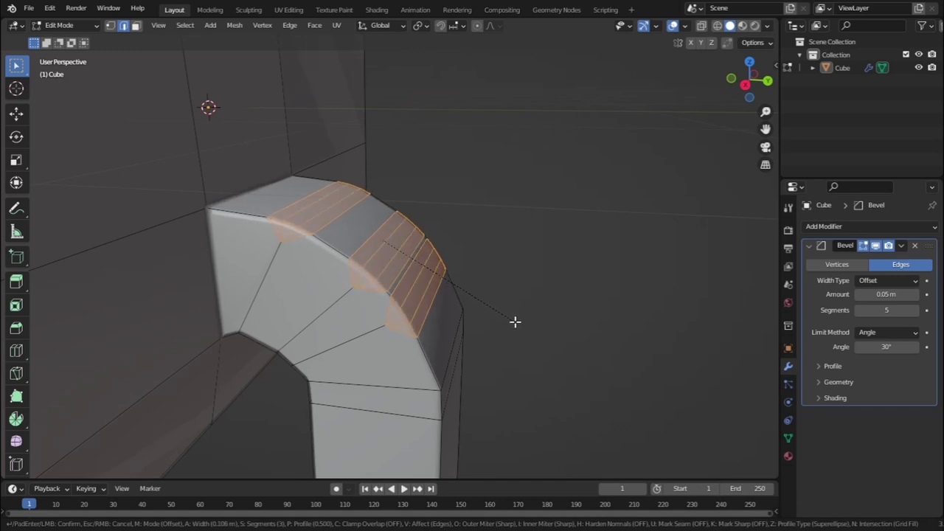
click(515, 322)
Bevel the three cross edges along the inner curve of the neck by about 0.042 m with 5 segments.
middle_drag(295, 392, 358, 379)
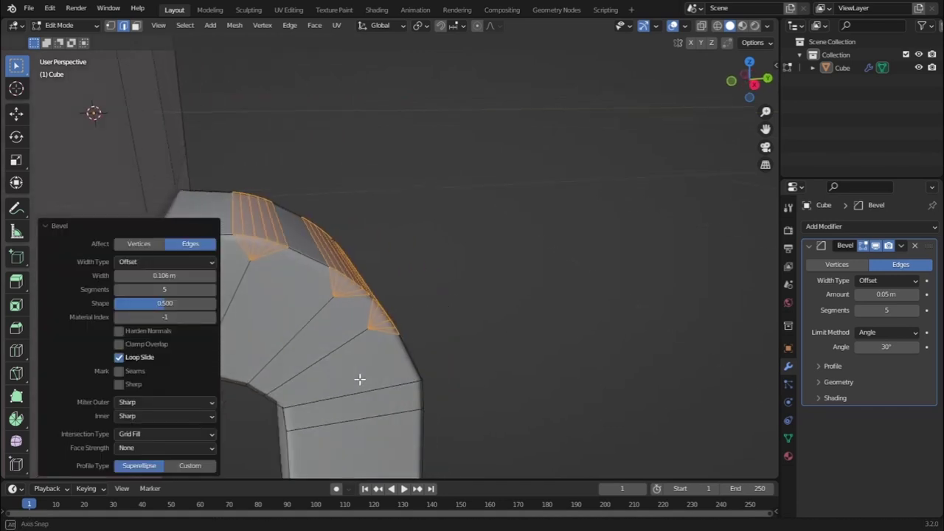
scroll(377, 314, up, 5)
middle_drag(377, 315, 339, 247)
scroll(339, 247, down, 4)
middle_drag(312, 187, 259, 157)
key(alt+a)
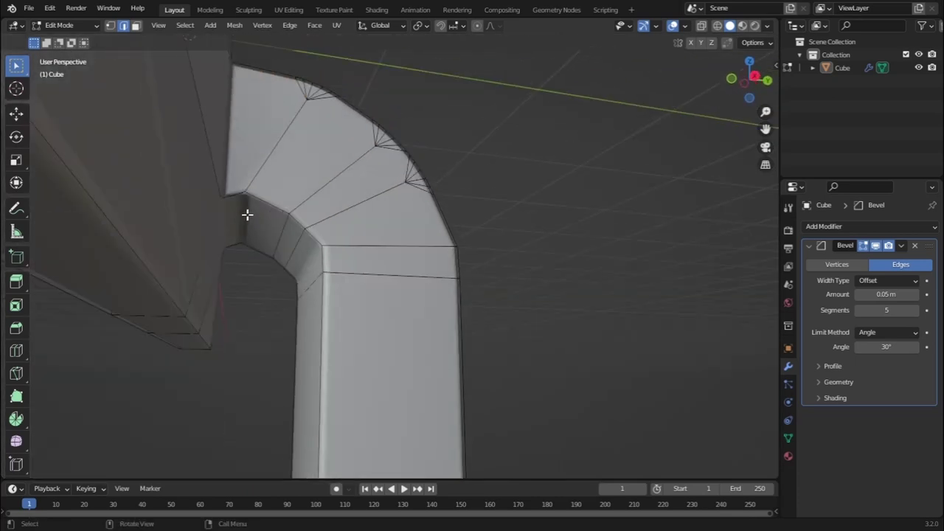
click(287, 236)
shift+click(295, 243)
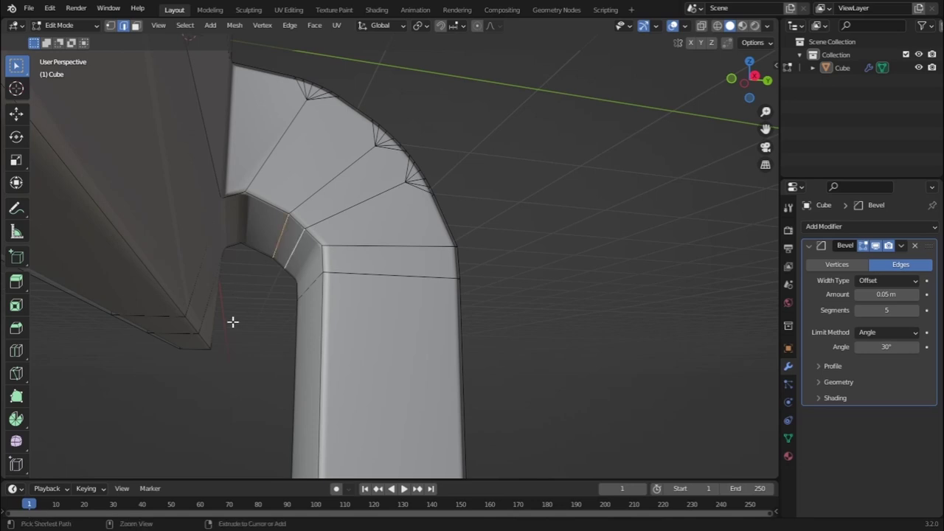
key(ctrl+b)
scroll(229, 328, up, 3)
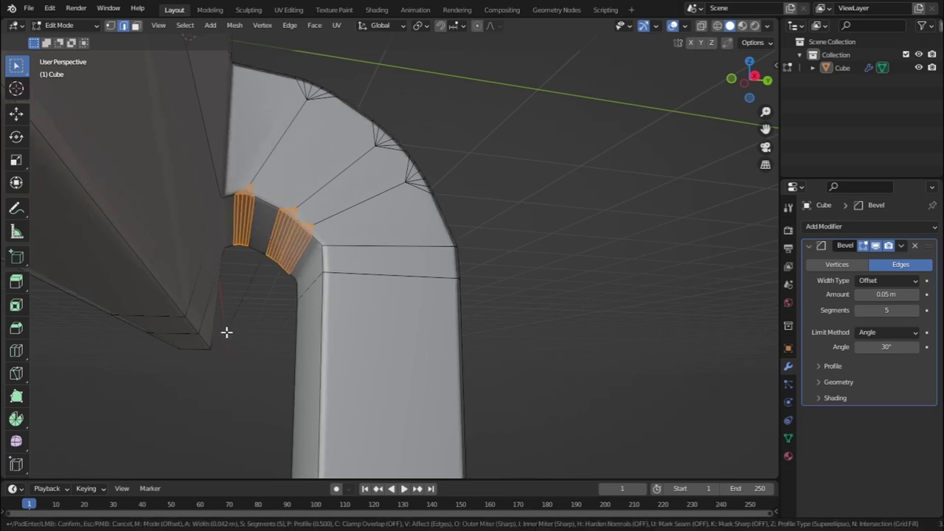
click(226, 331)
Bevel the outer edge where the curved neck meets the vertical column by about 0.104 m with 5 segments.
middle_drag(226, 331, 369, 302)
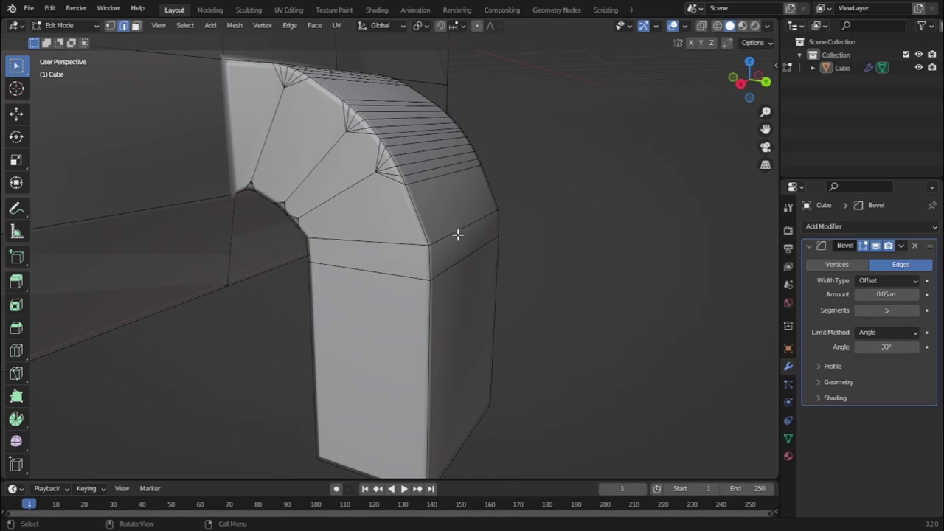
click(466, 232)
key(ctrl+b)
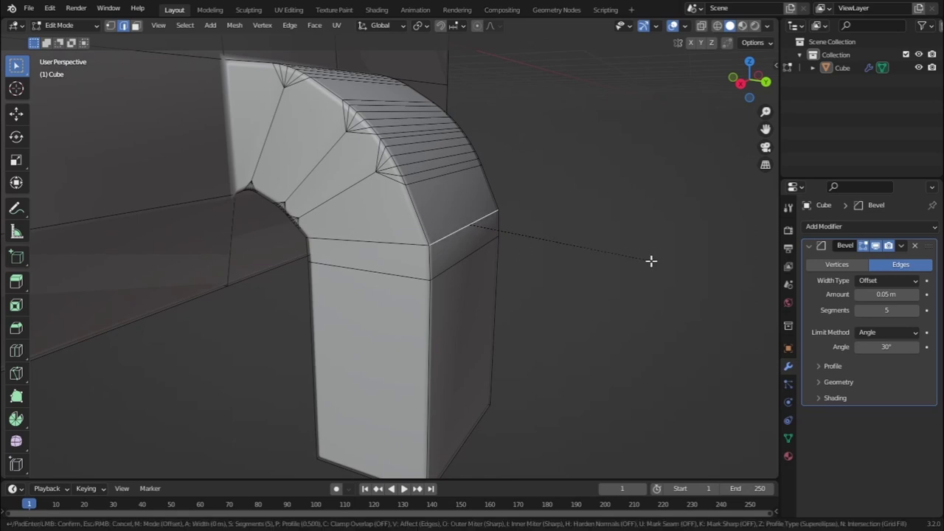
click(660, 275)
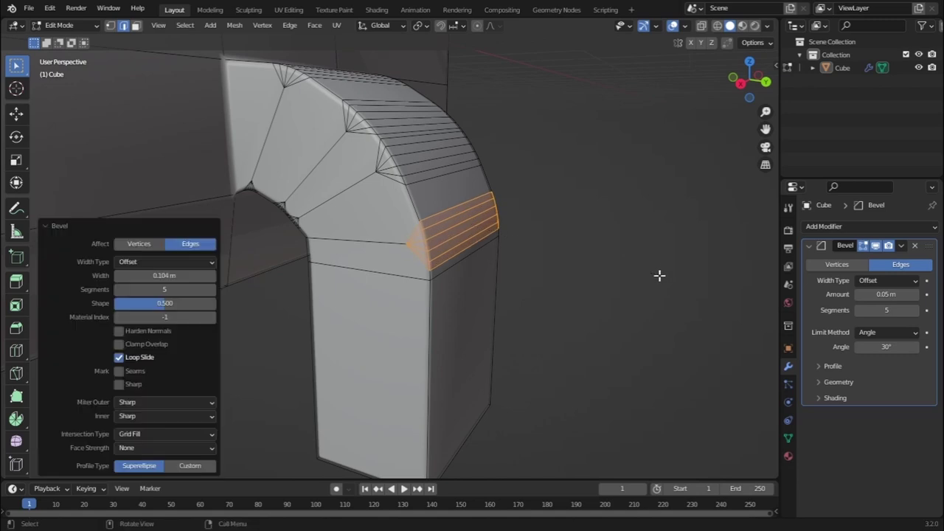
key(ctrl+z)
Switch to Object Mode and examine the smoothness of the bevelled neck from several sides.
scroll(453, 268, up, 3)
mouse_move(453, 268)
middle_down()
mouse_move(489, 270)
mouse_move(502, 253)
mouse_move(447, 271)
middle_up()
click(63, 25)
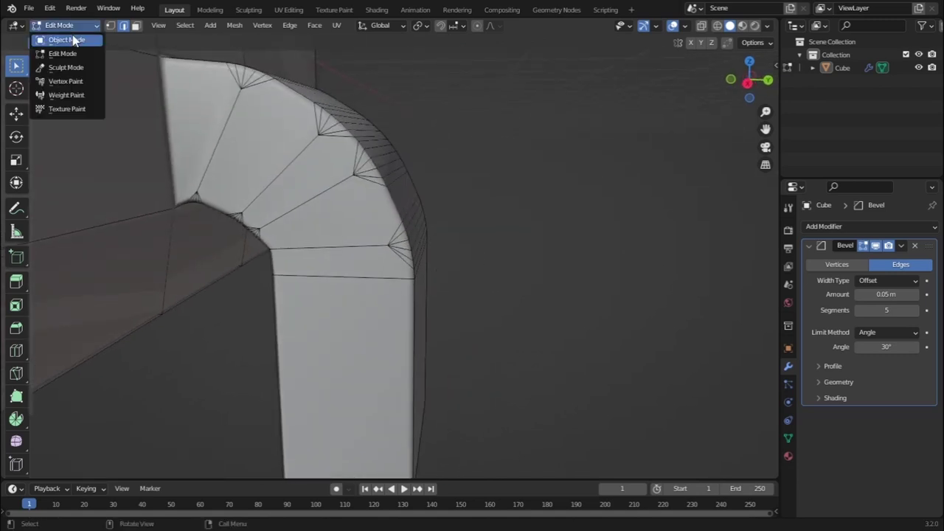
click(61, 38)
middle_drag(586, 276, 499, 259)
scroll(500, 259, down, 6)
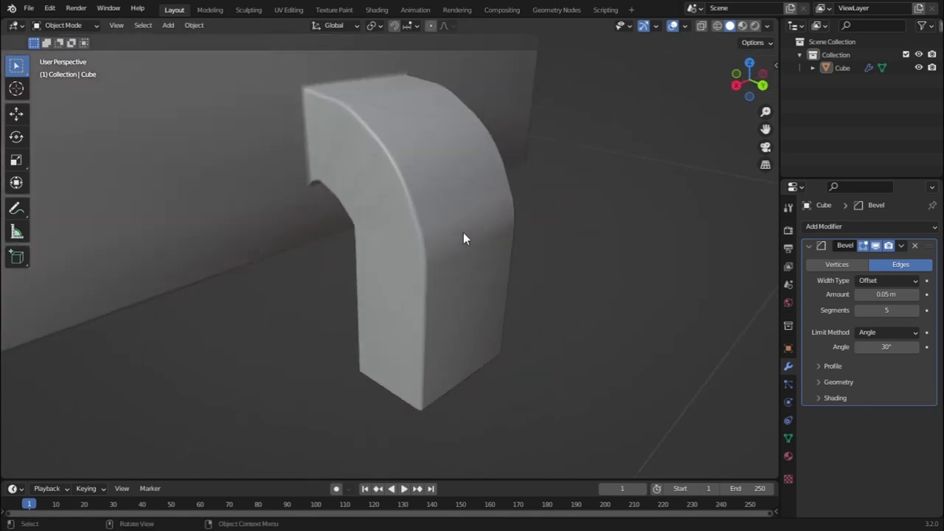
middle_drag(387, 221, 575, 226)
middle_drag(398, 298, 315, 307)
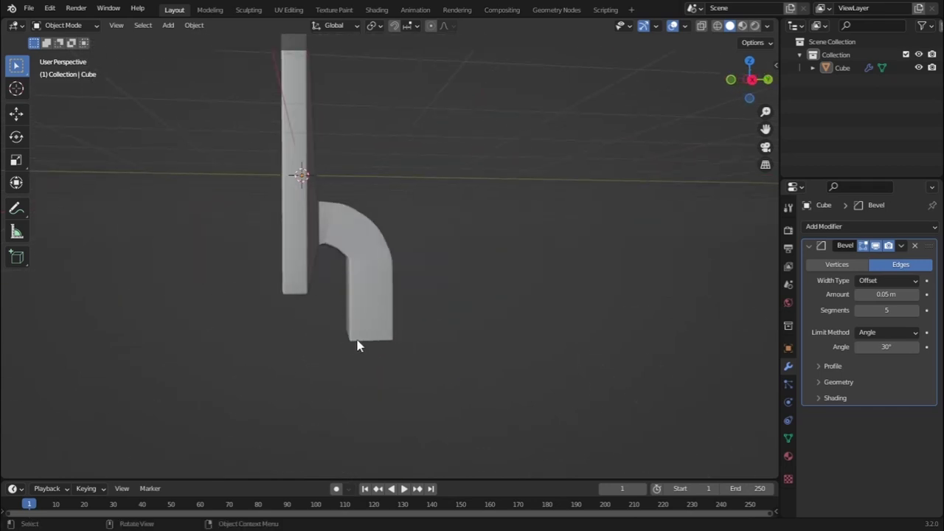
Place the 3D cursor at the centre of the stand column's bottom face.
middle_drag(353, 333, 313, 214)
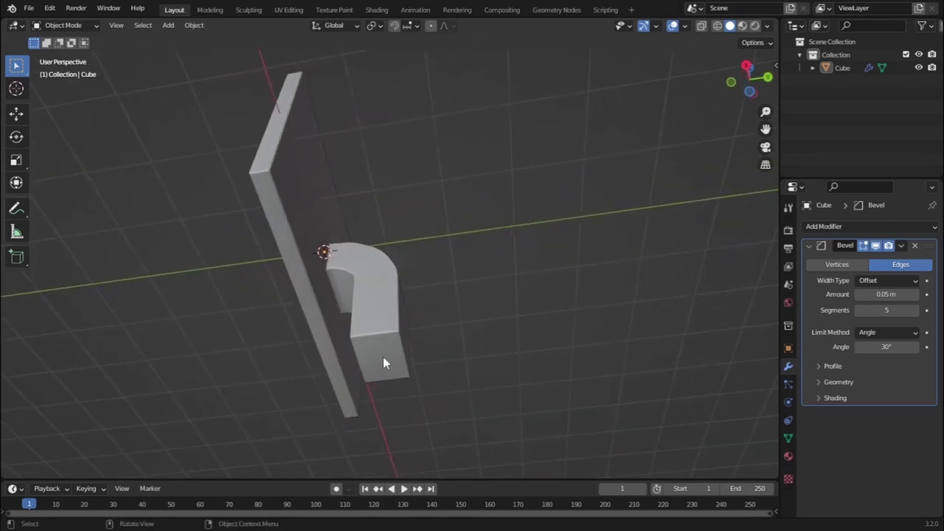
key(shift)
shift+right_click(381, 358)
middle_drag(381, 358, 391, 423)
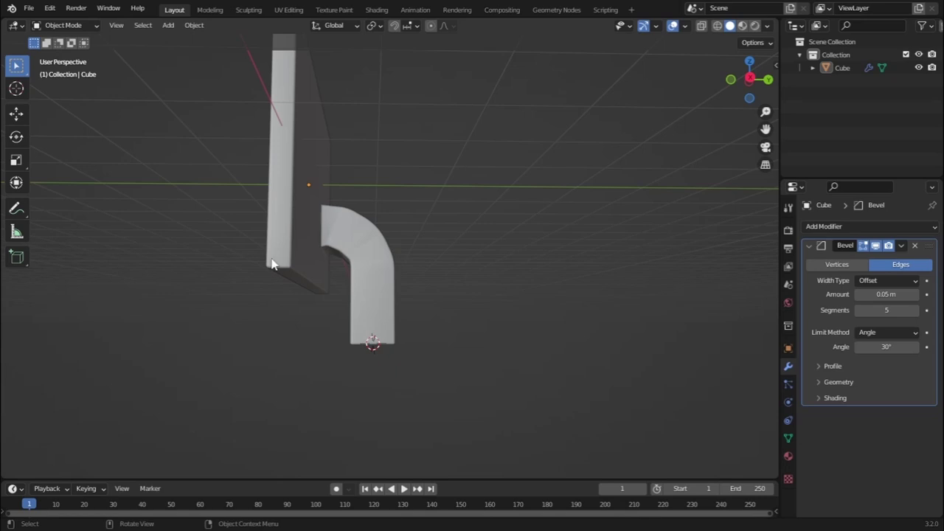
Add a cylinder mesh at the 3D cursor as the stand's base.
click(171, 30)
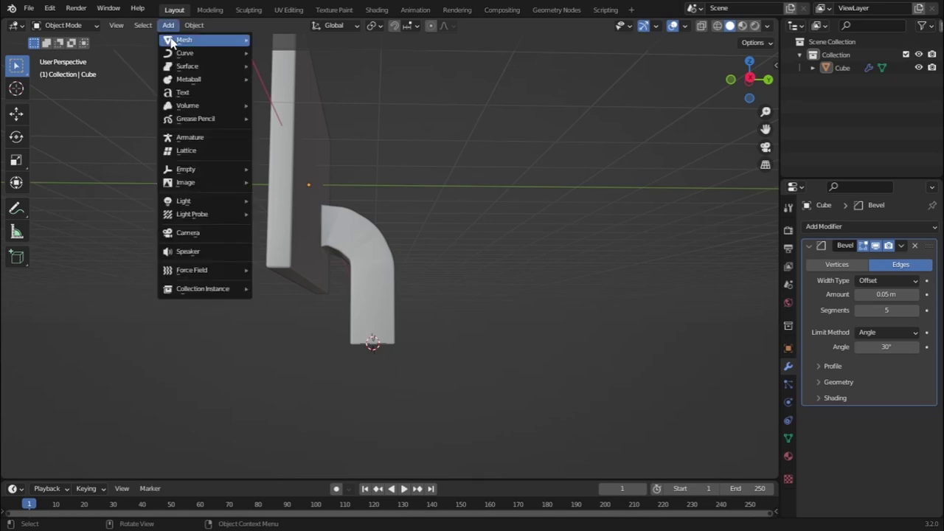
mouse_move(221, 40)
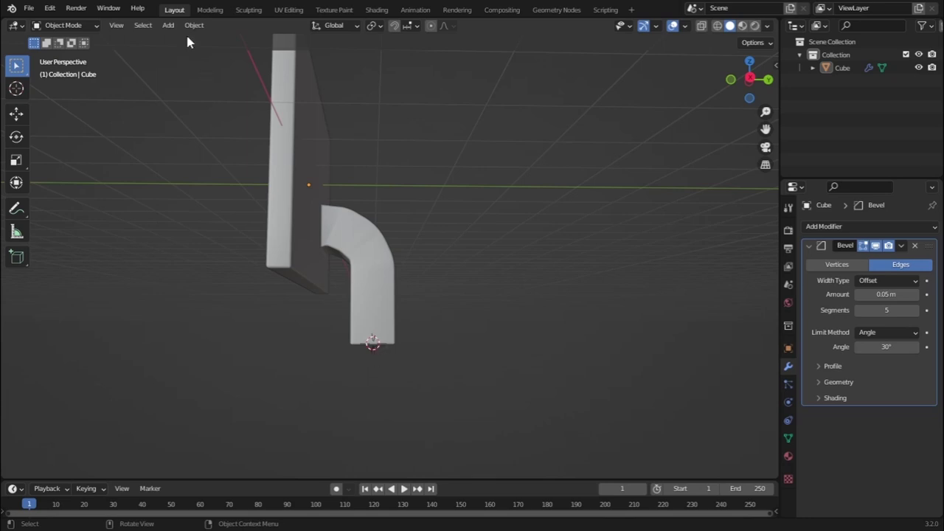
click(168, 25)
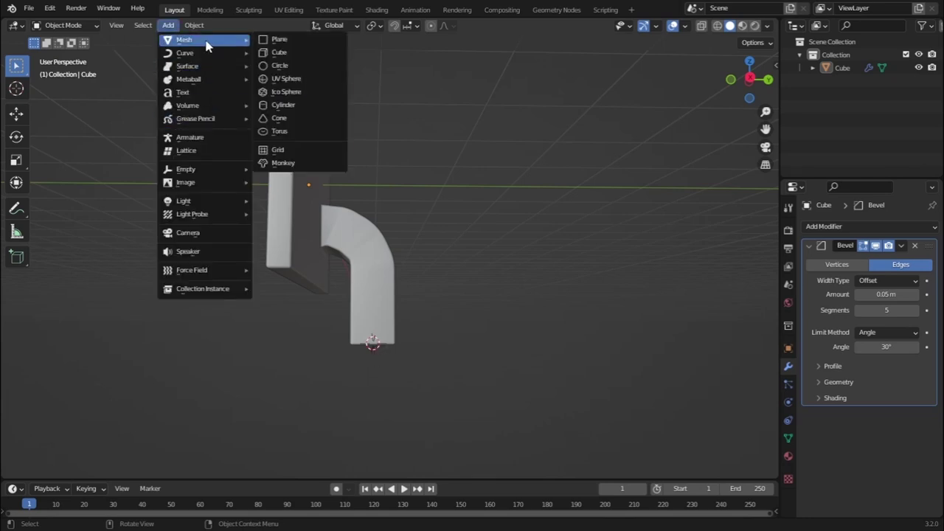
click(283, 105)
Flatten the cylinder into a thin disc by scaling it along Z to about 0.081.
middle_drag(409, 324, 326, 325)
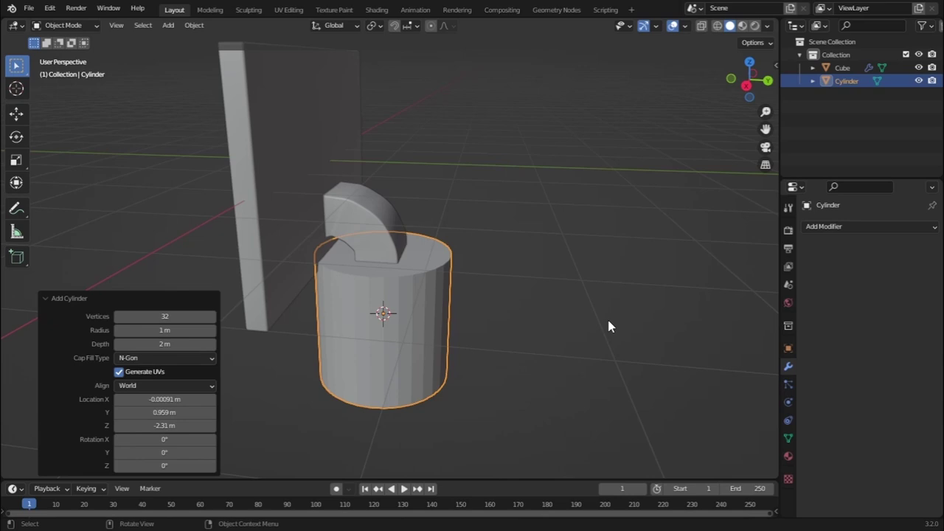
key(s)
key(z)
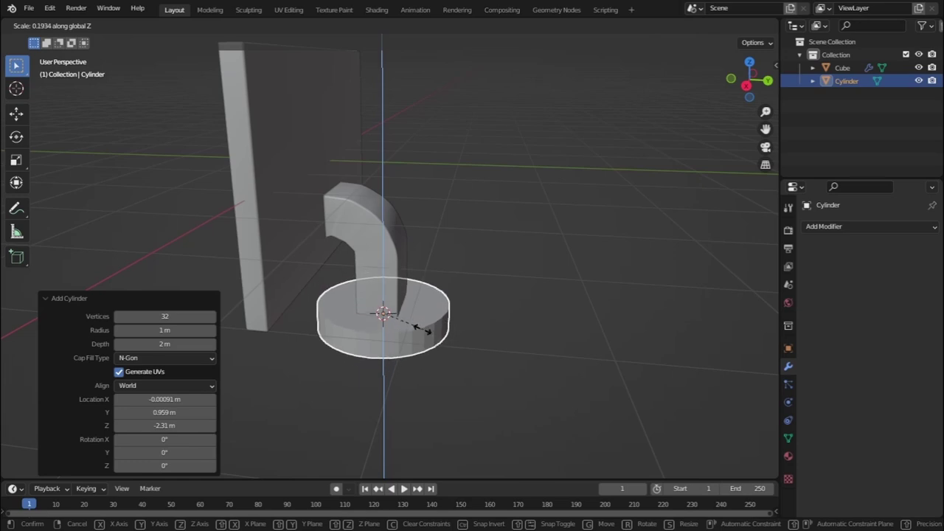
click(385, 336)
middle_drag(385, 336, 407, 329)
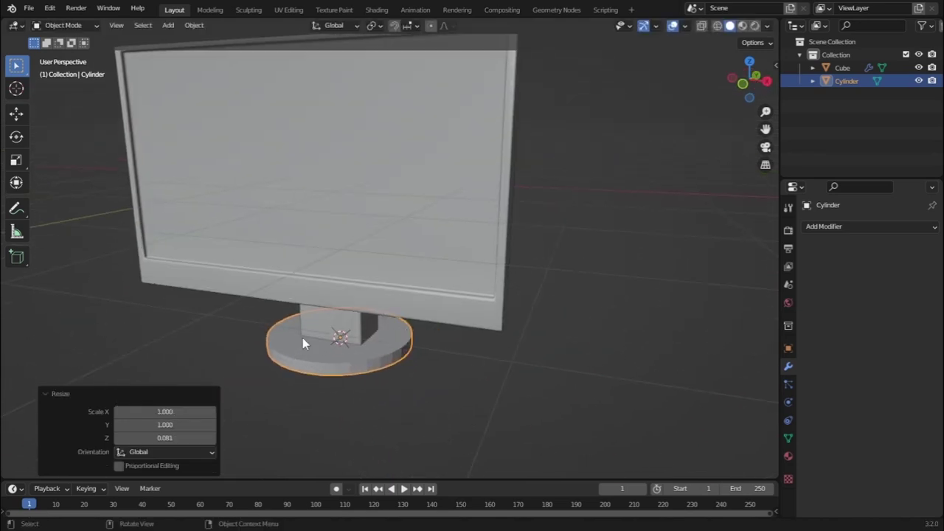
In front view, lower the disc along Z to about -2.37 m so it sits beneath the stand's column.
key(KP_1)
scroll(319, 337, up, 3)
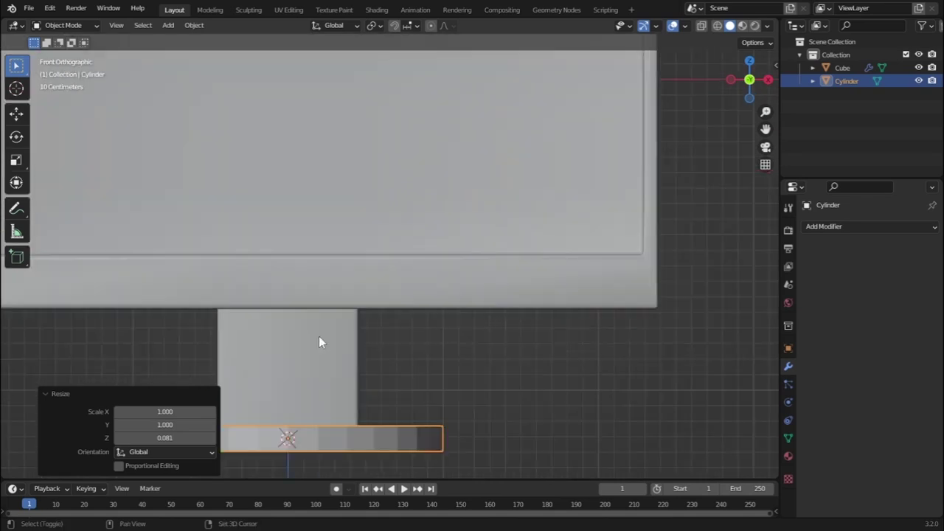
shift+middle_drag(319, 336, 367, 180)
scroll(500, 267, up, 3)
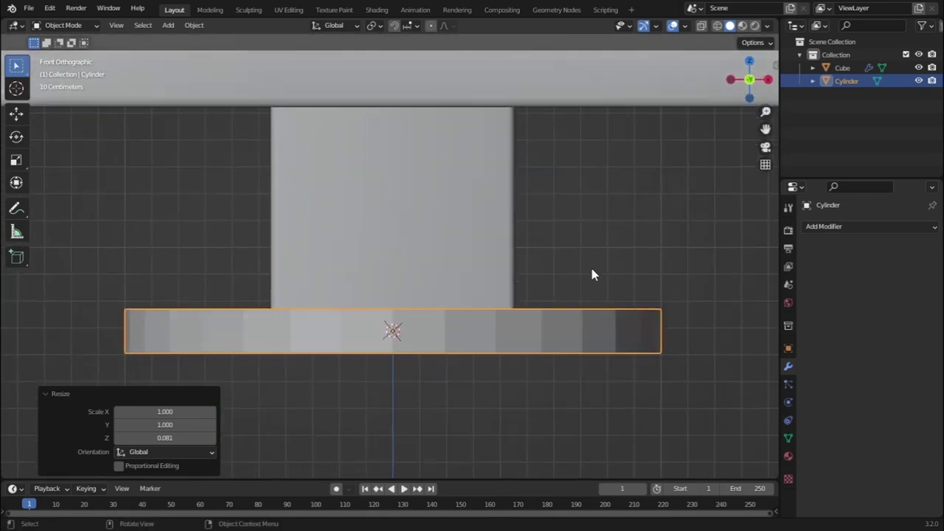
key(g)
key(z)
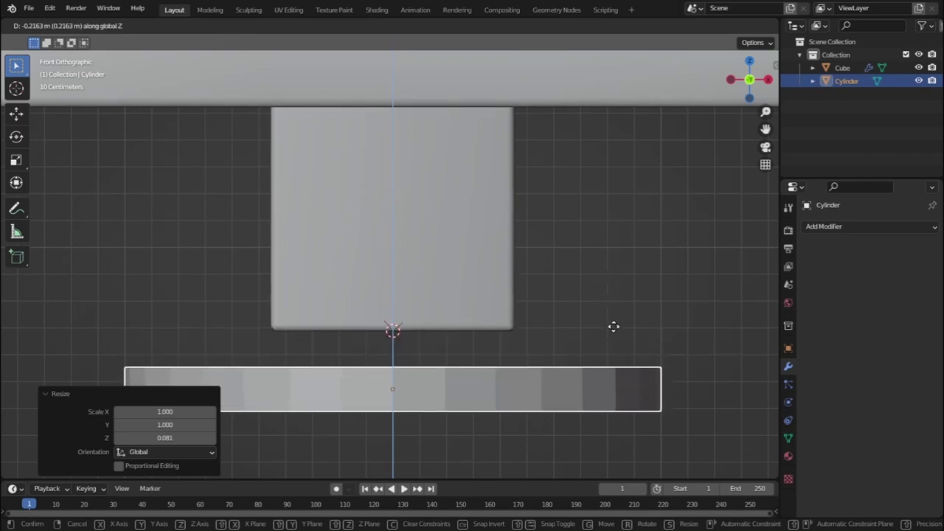
click(626, 279)
click(557, 287)
Move the base disc along Y by about -0.342 m, towards the front of the monitor.
middle_drag(557, 287, 347, 339)
click(487, 353)
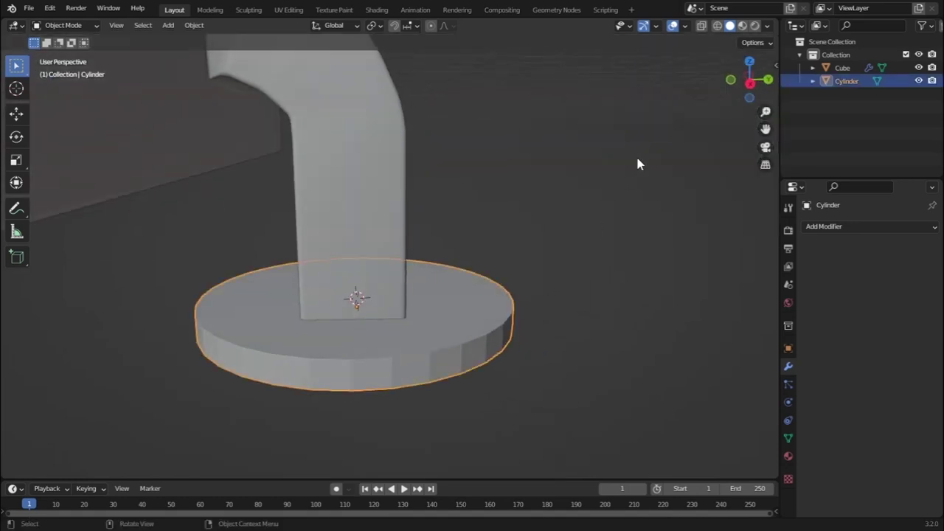
key(g)
key(y)
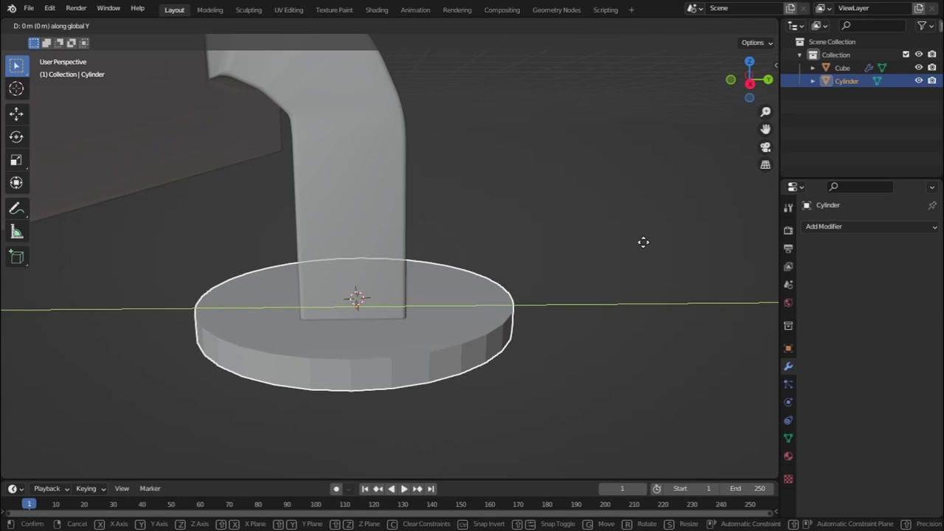
click(591, 256)
middle_drag(232, 238, 361, 326)
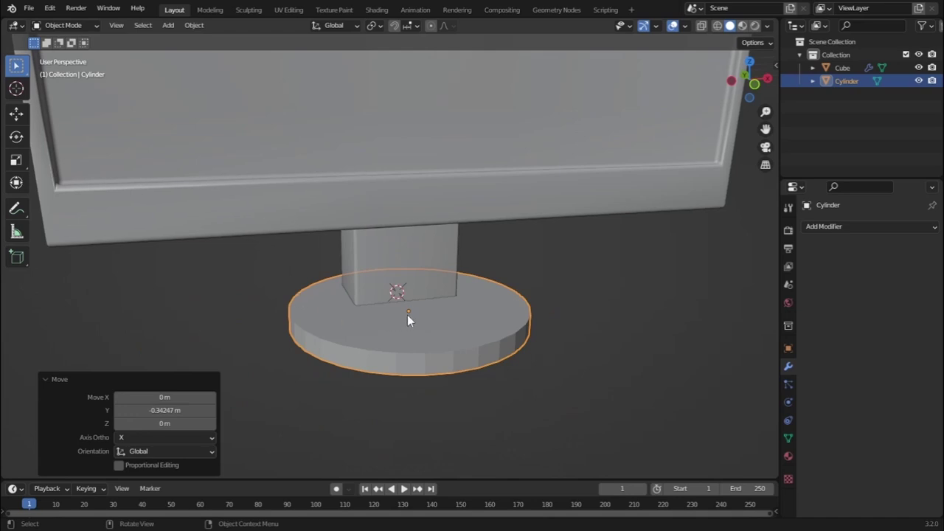
key(ctrl)
key(ctrl+a)
click(407, 315)
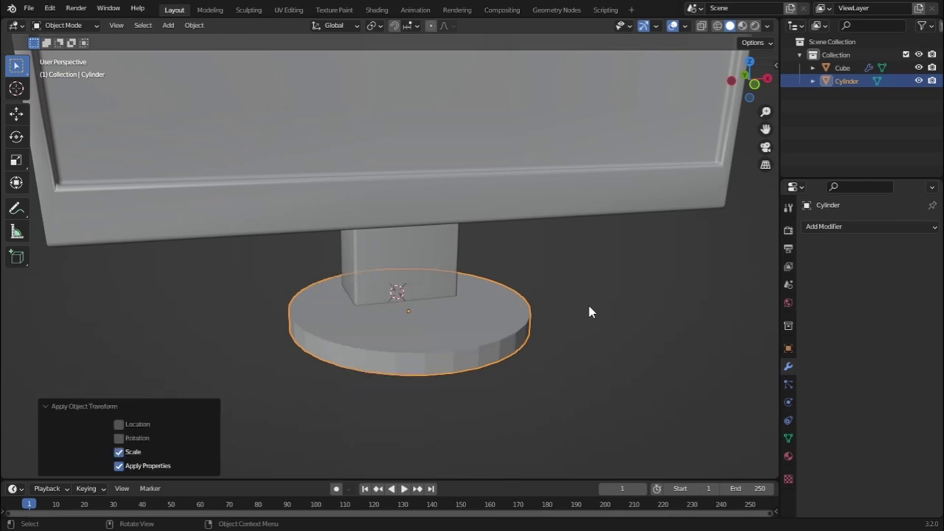
key(n)
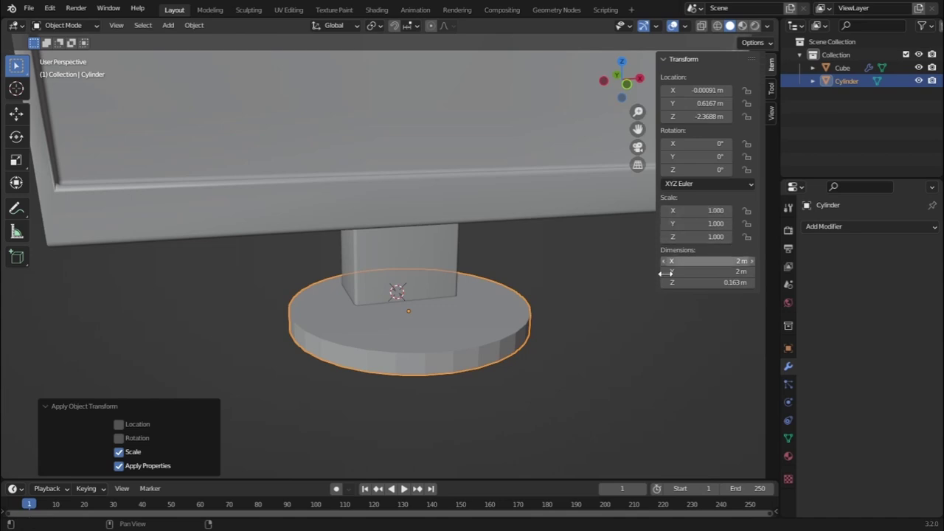
key(ctrl+z)
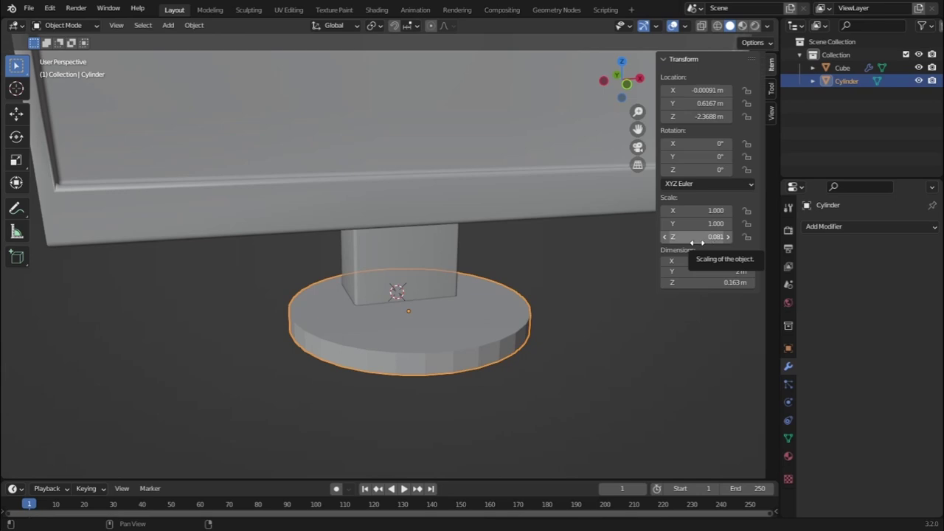
Apply the scale of the base disc and hide its transform values.
key(ctrl+a)
click(509, 336)
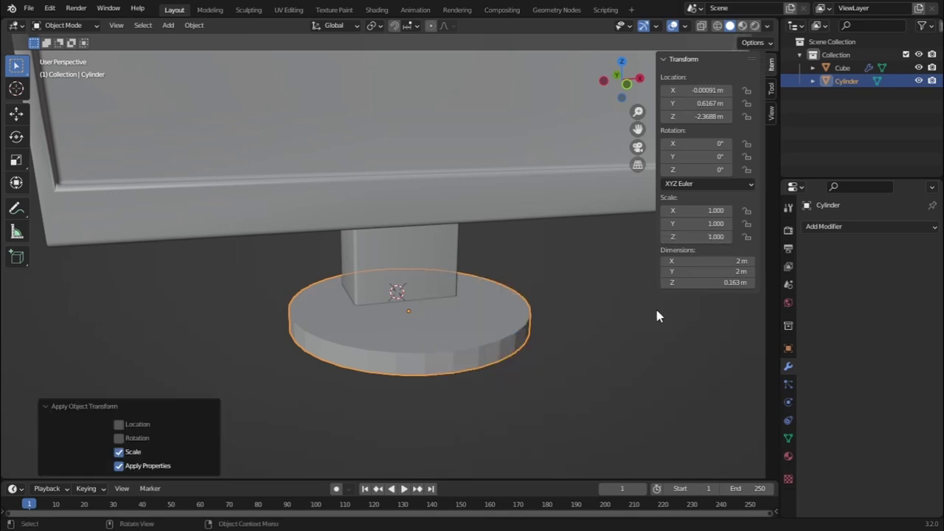
key(n)
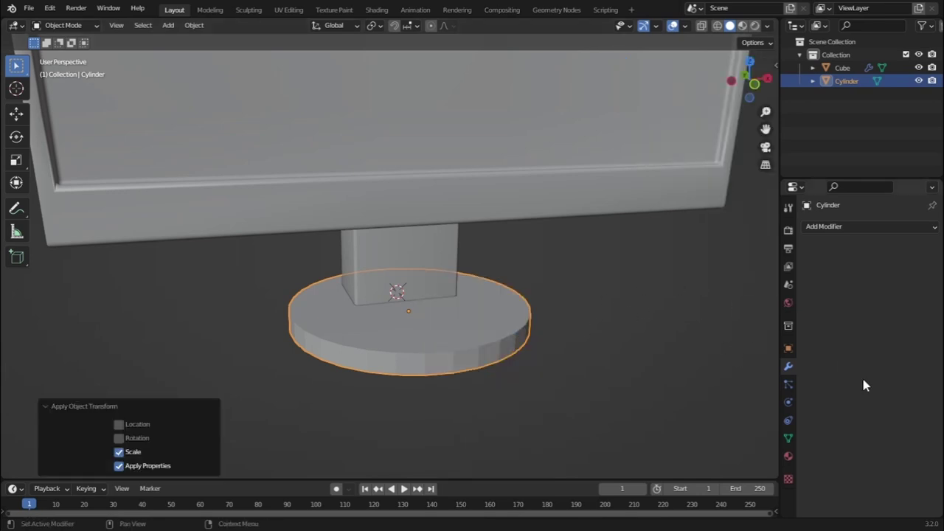
Add a Bevel modifier to the base disc and reduce its amount to 0.02 m.
click(824, 227)
click(708, 275)
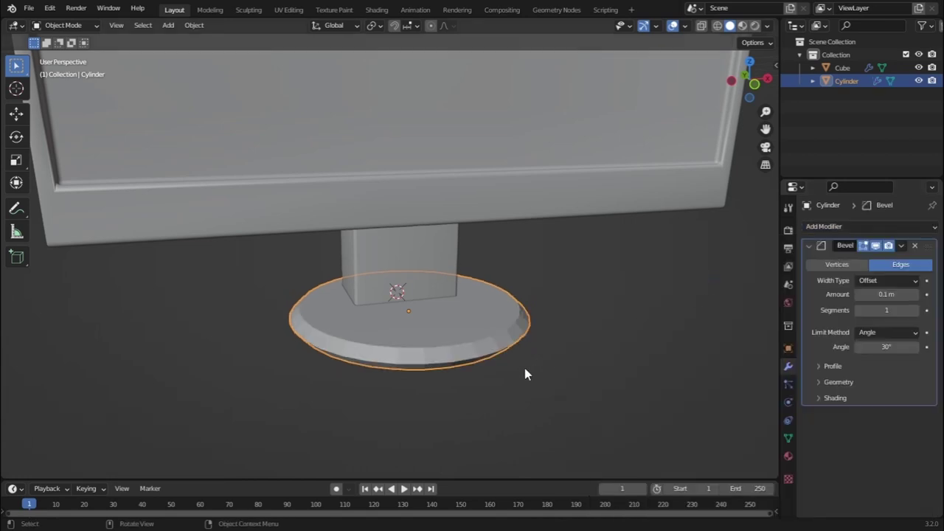
scroll(525, 368, up, 3)
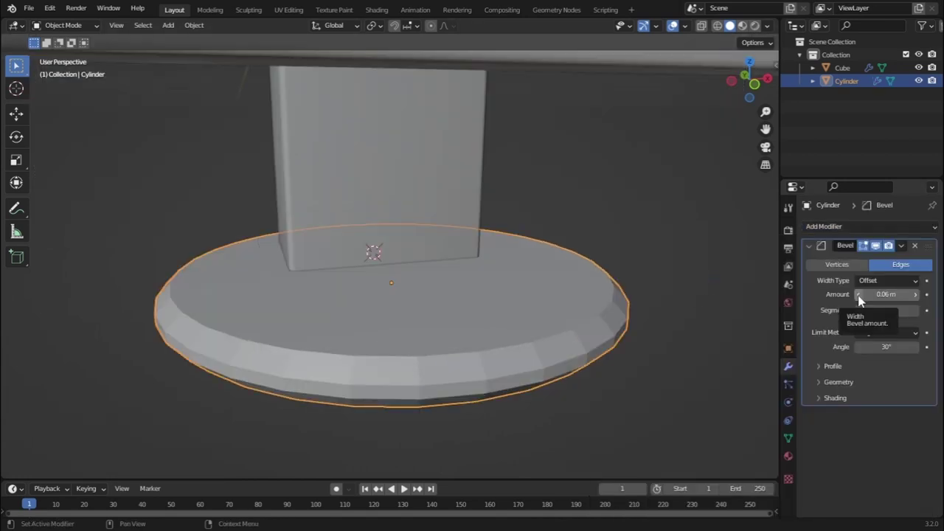
click(858, 295)
click(857, 294)
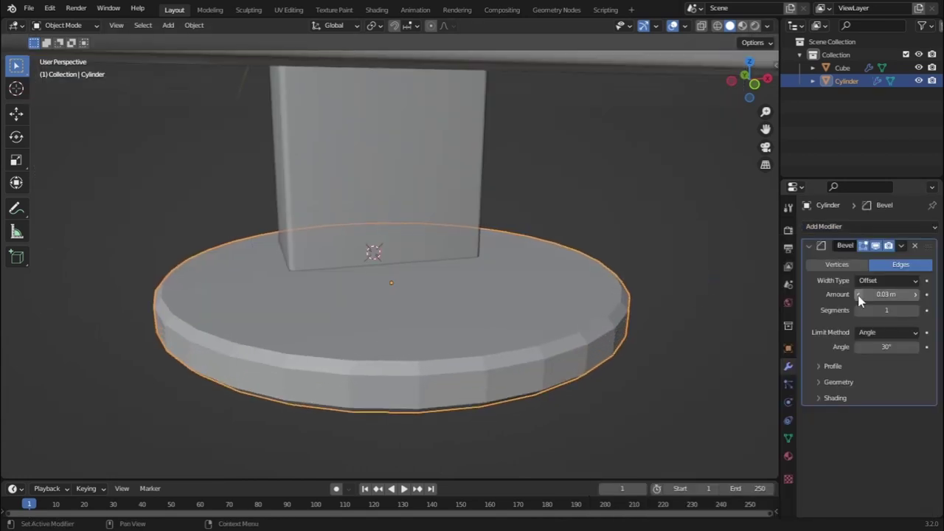
click(858, 294)
click(858, 294)
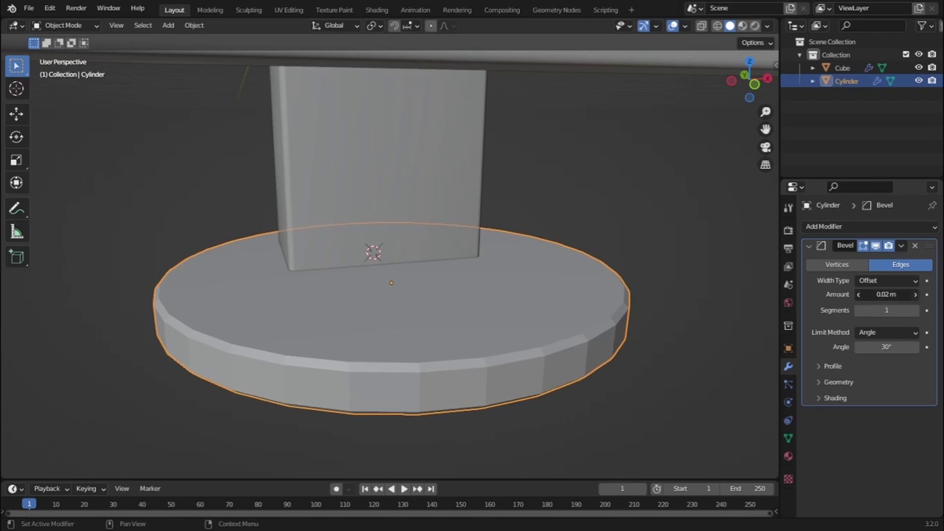
Set the base disc's Bevel modifier to an amount of 0.03 m with 5 segments.
click(916, 294)
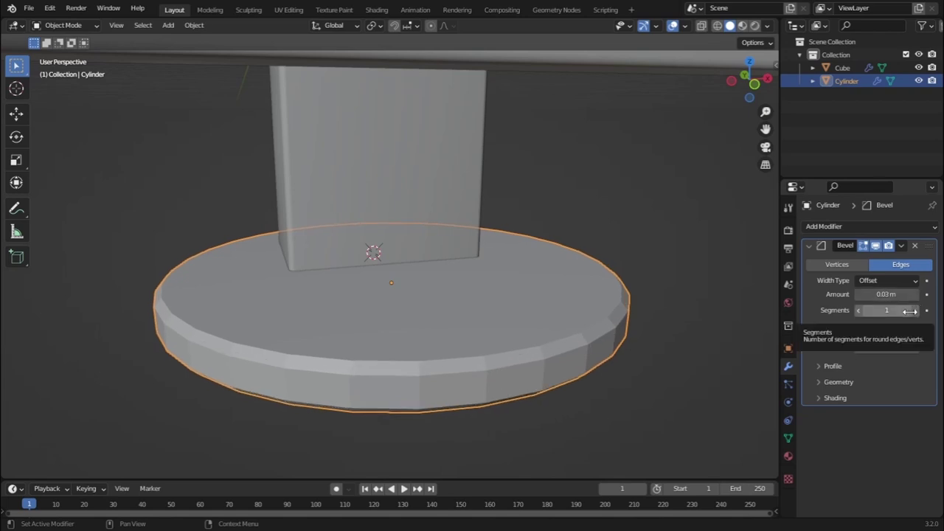
click(916, 311)
click(915, 310)
click(916, 310)
click(916, 311)
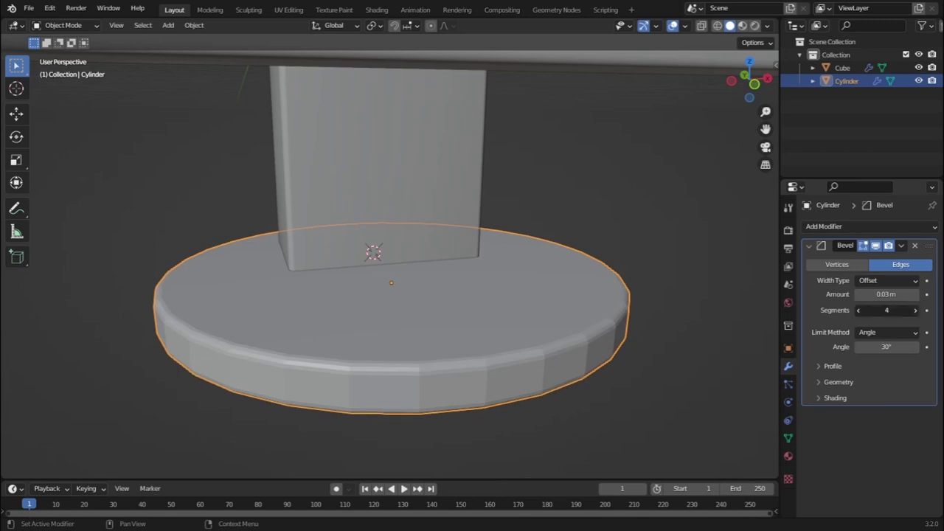
Apply smooth shading to the base disc and deselect it.
right_click(394, 312)
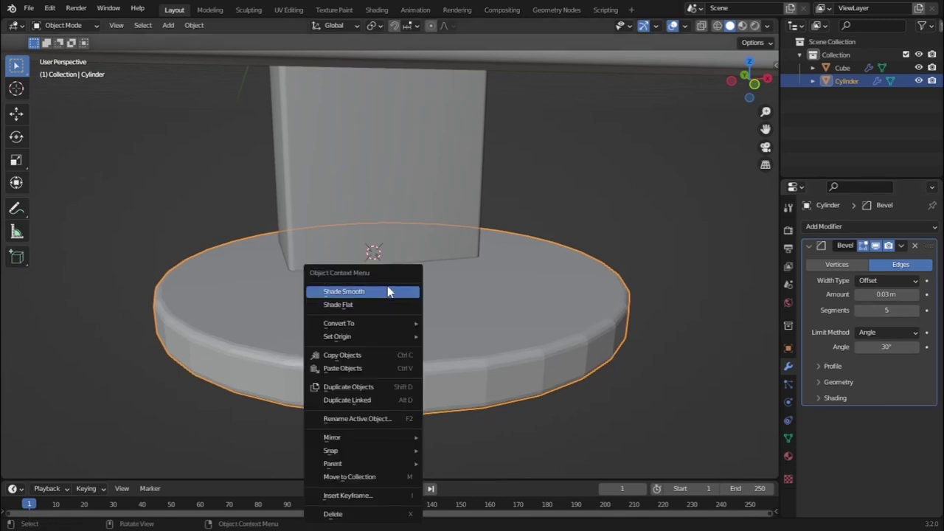
click(389, 292)
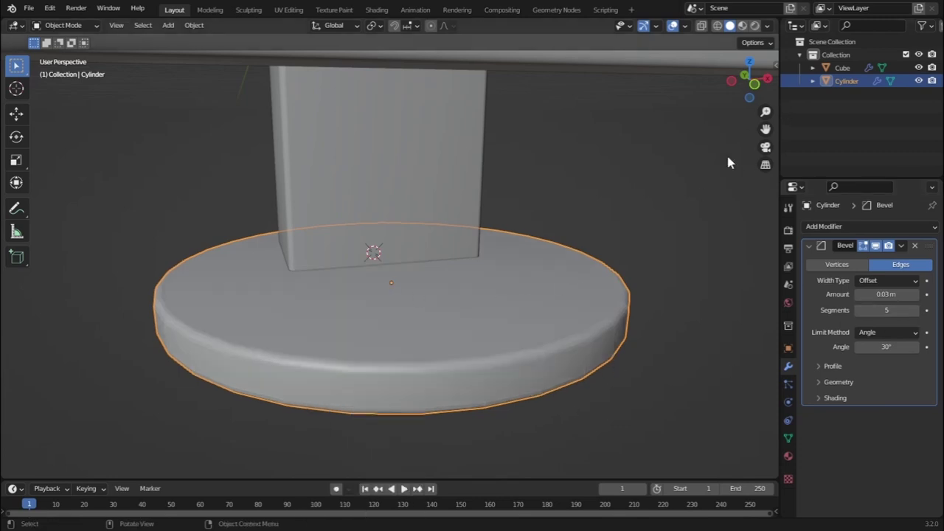
scroll(661, 229, down, 5)
click(501, 237)
scroll(509, 273, down, 4)
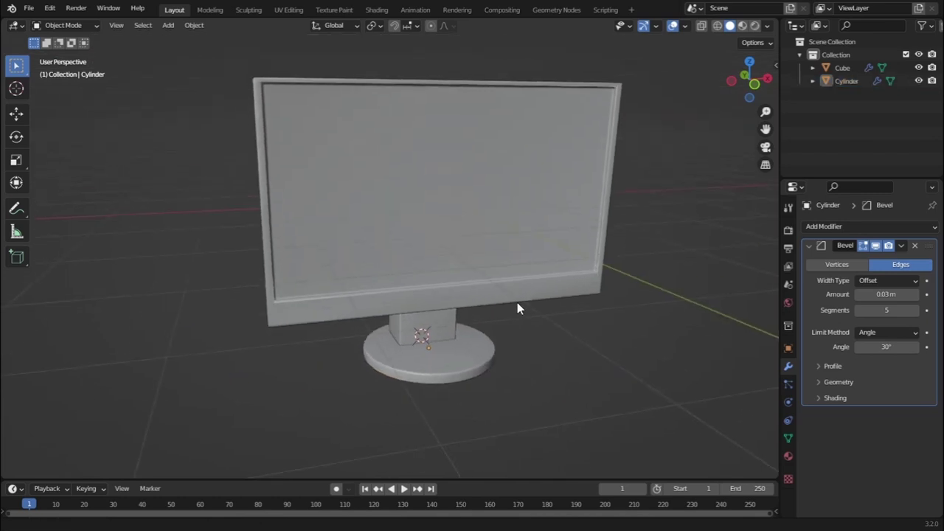
mouse_move(437, 287)
middle_down()
mouse_move(452, 270)
mouse_move(439, 319)
mouse_move(431, 277)
middle_up()
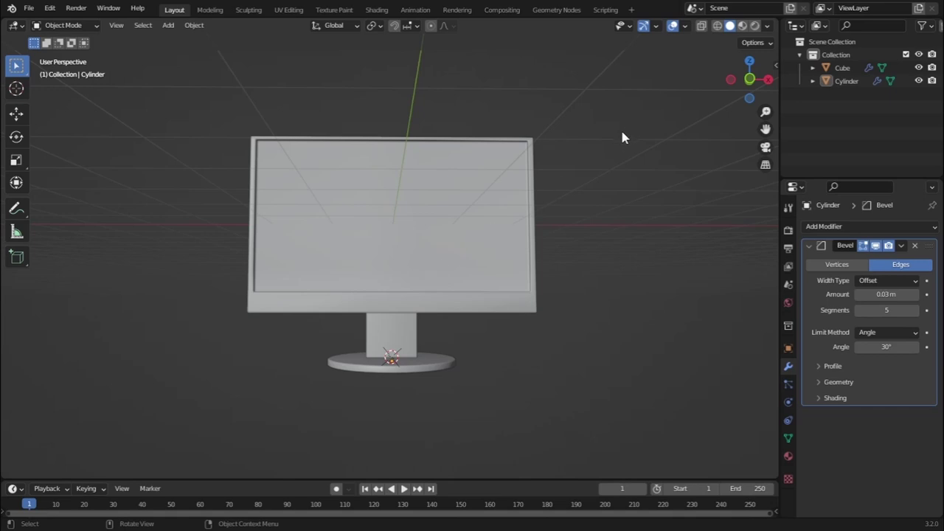
Show the scene in Material Preview shading and raise the monitor and base disc together by about 2.46 m along Z.
click(743, 31)
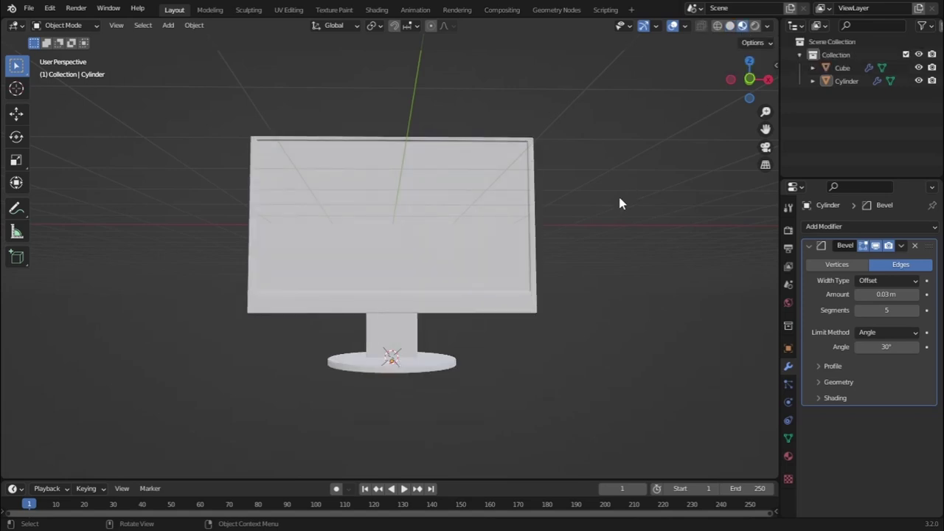
click(428, 371)
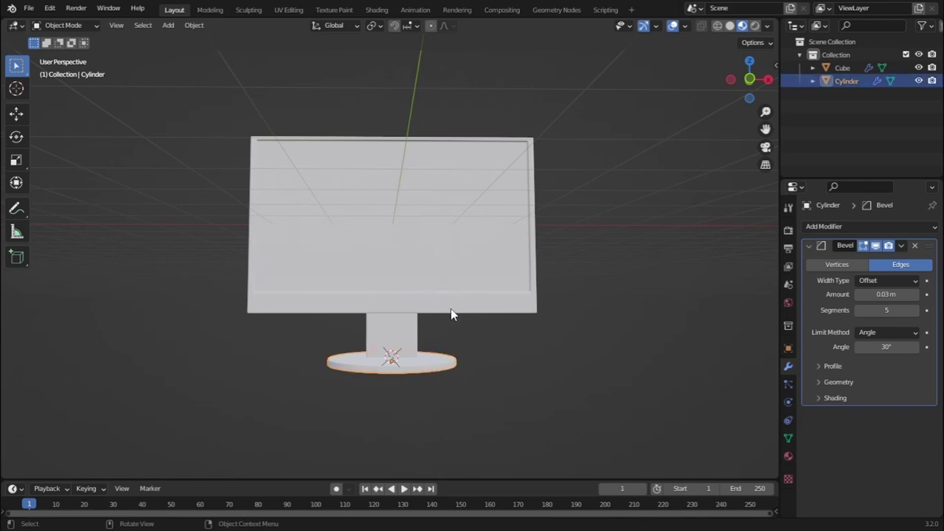
click(418, 379)
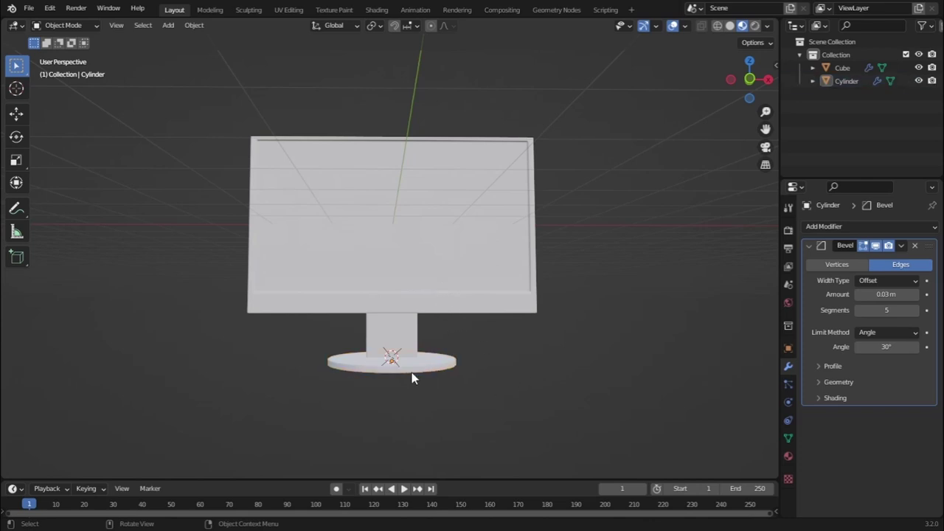
click(411, 371)
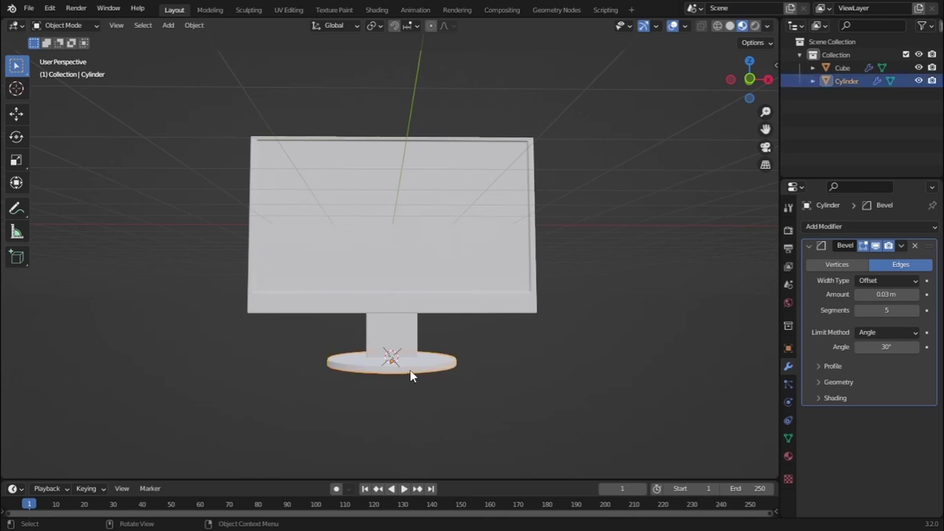
shift+click(442, 281)
key(g)
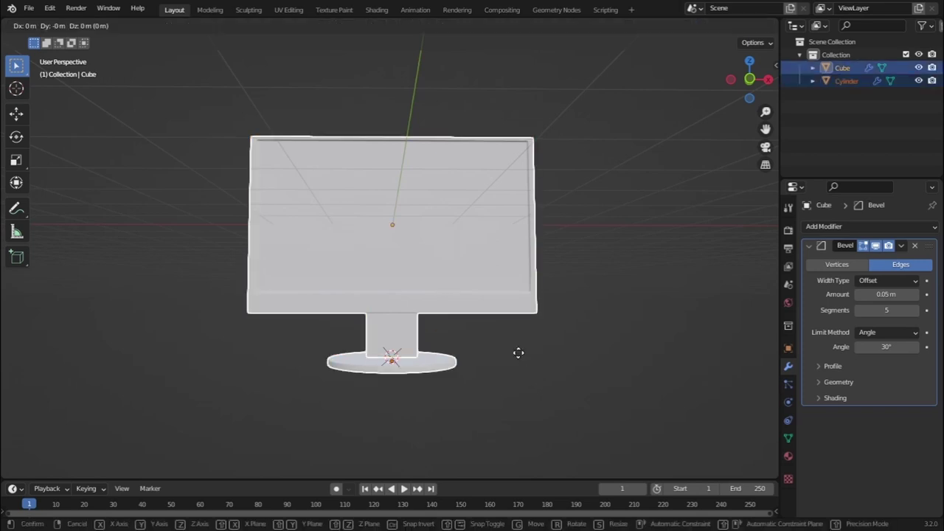
key(z)
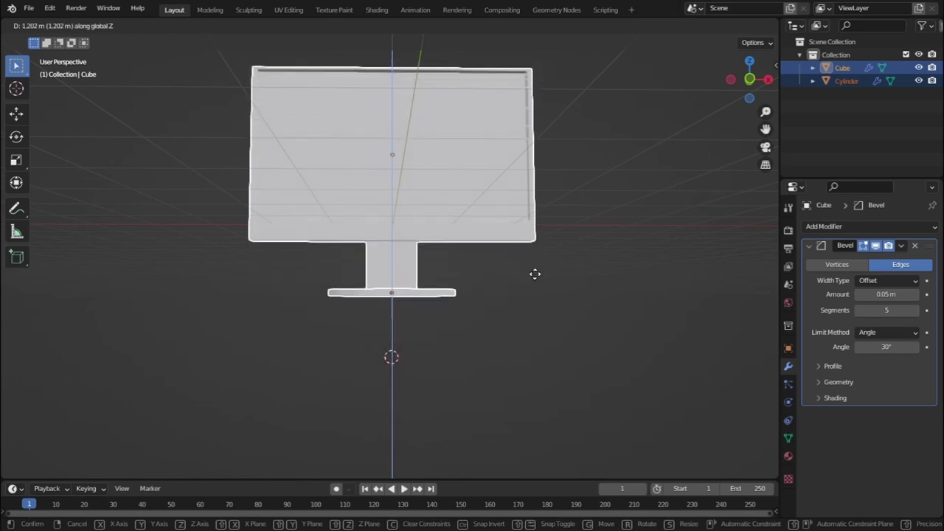
click(561, 213)
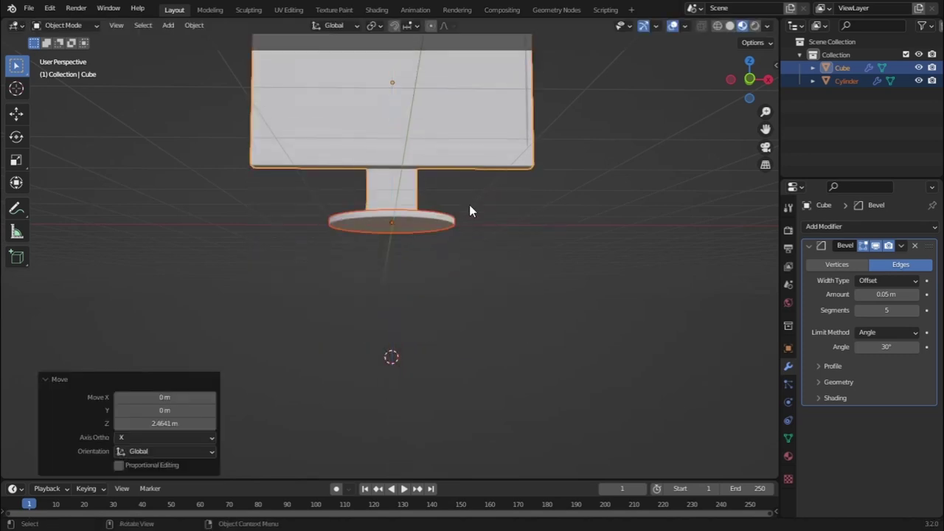
Save the project file comptut.blend.
middle_drag(468, 209, 553, 214)
click(549, 273)
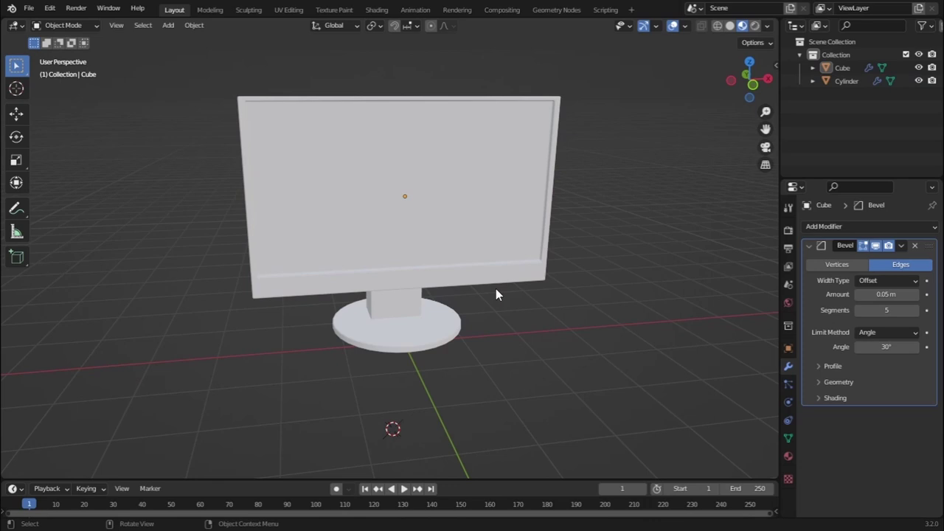
click(458, 274)
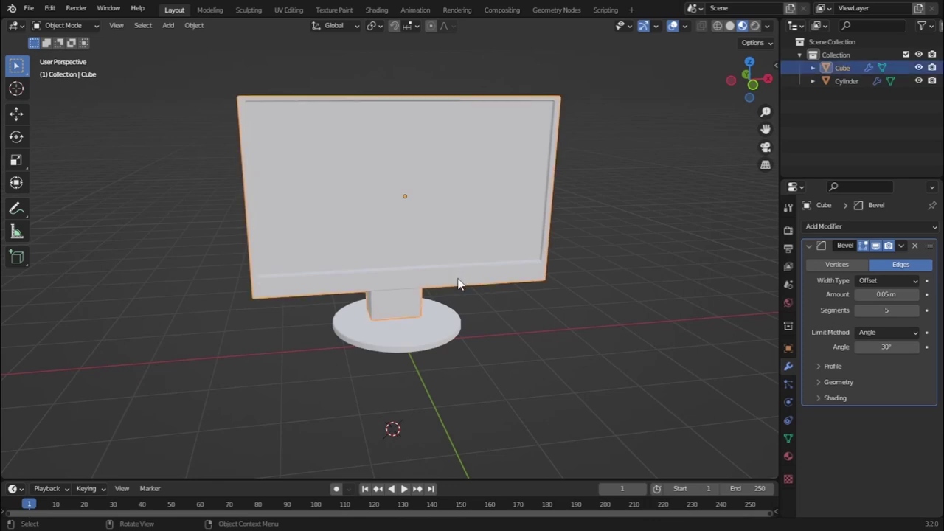
key(ctrl+z)
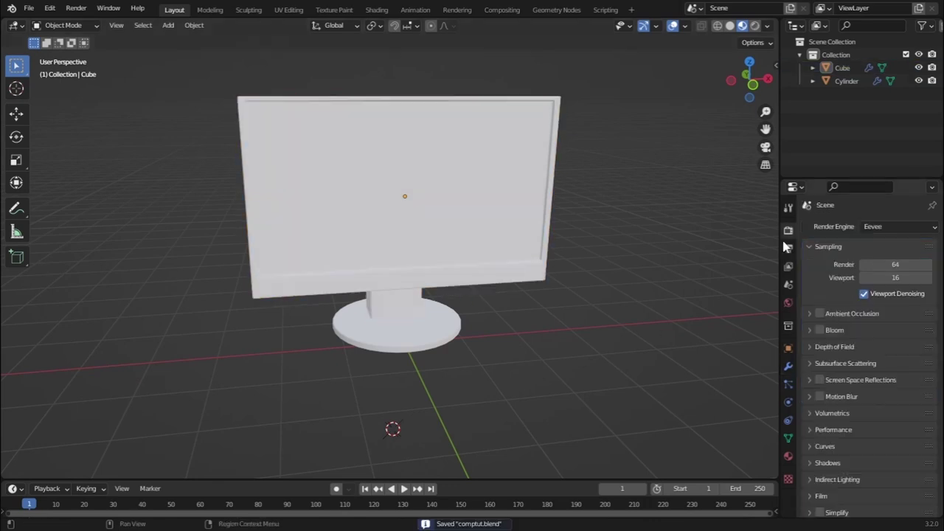
Darken the base colour of the monitor body's material to near black, with an HSV value of about 0.006.
click(486, 242)
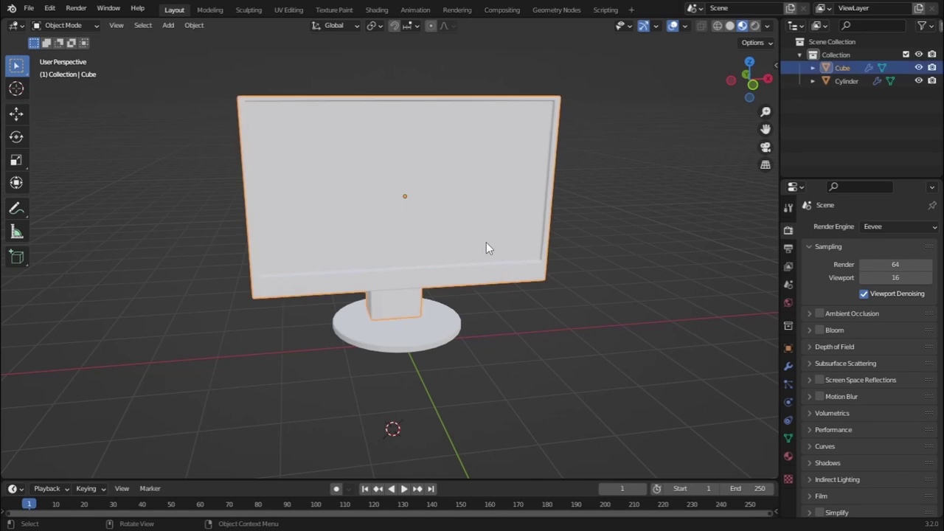
click(788, 456)
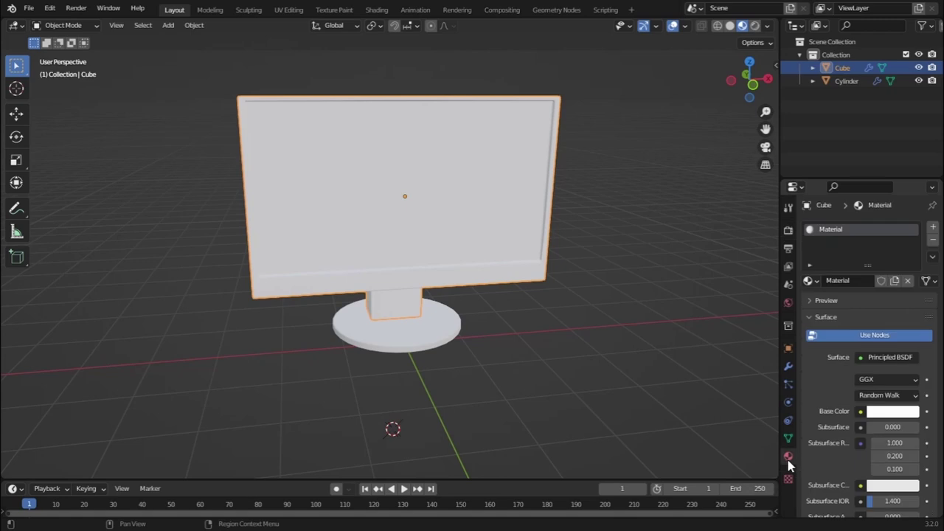
click(891, 414)
click(911, 281)
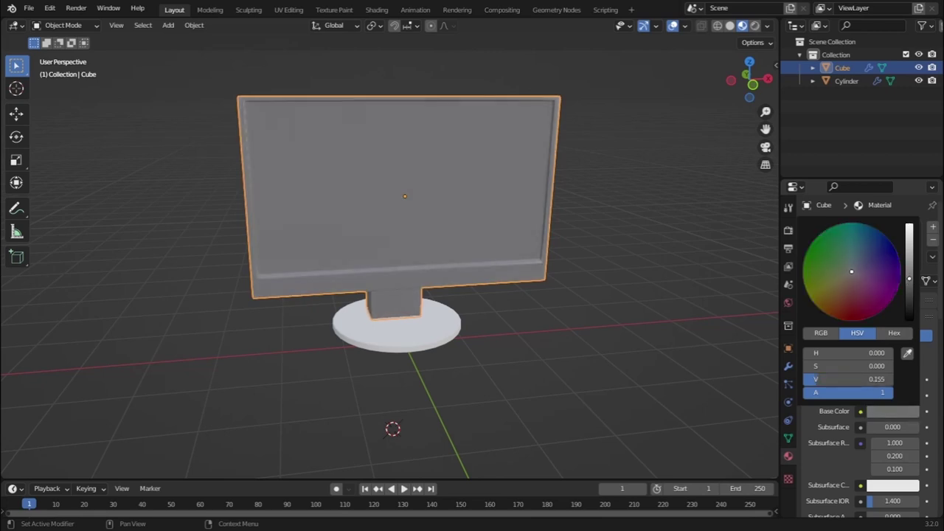
drag(909, 280, 910, 316)
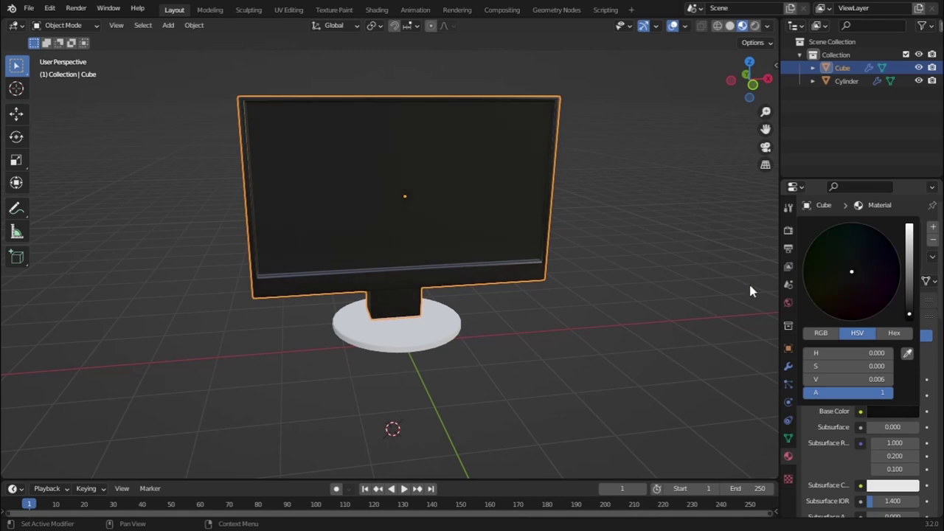
middle_drag(567, 312, 483, 276)
Set the roughness of the monitor body's material to 0.25 and adjust its Metallic value.
scroll(856, 462, down, 3)
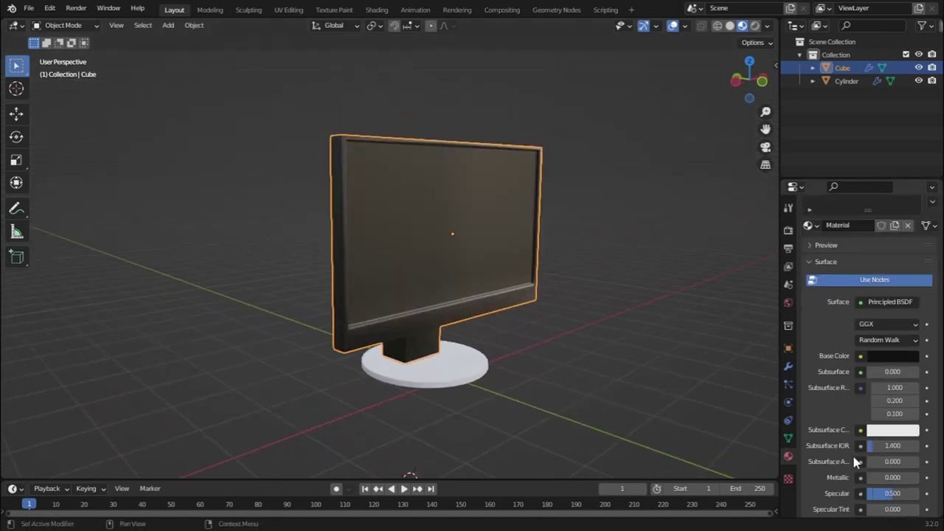
scroll(856, 462, down, 1)
scroll(845, 426, down, 2)
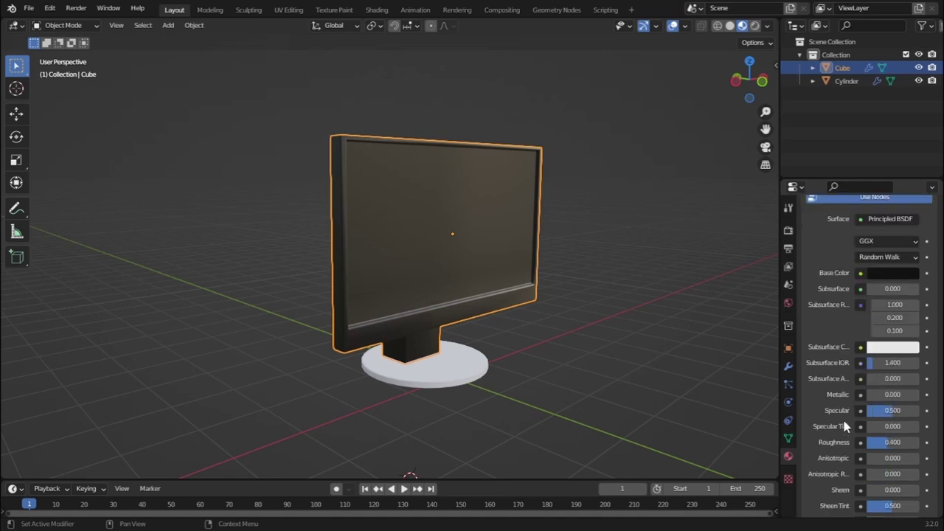
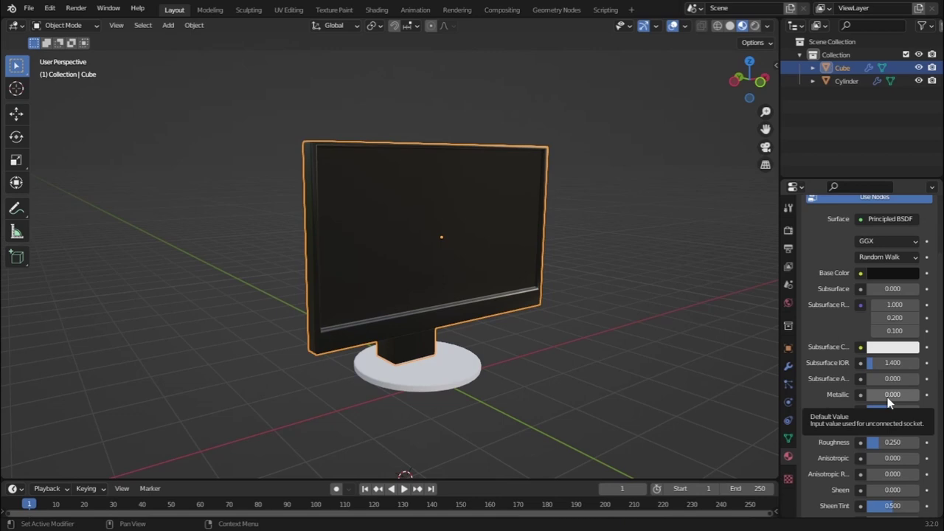
drag(888, 397, 906, 396)
middle_drag(417, 251, 430, 190)
drag(892, 397, 911, 396)
middle_drag(441, 223, 444, 373)
Assign the monitor body's existing dark material to the base disc.
click(445, 371)
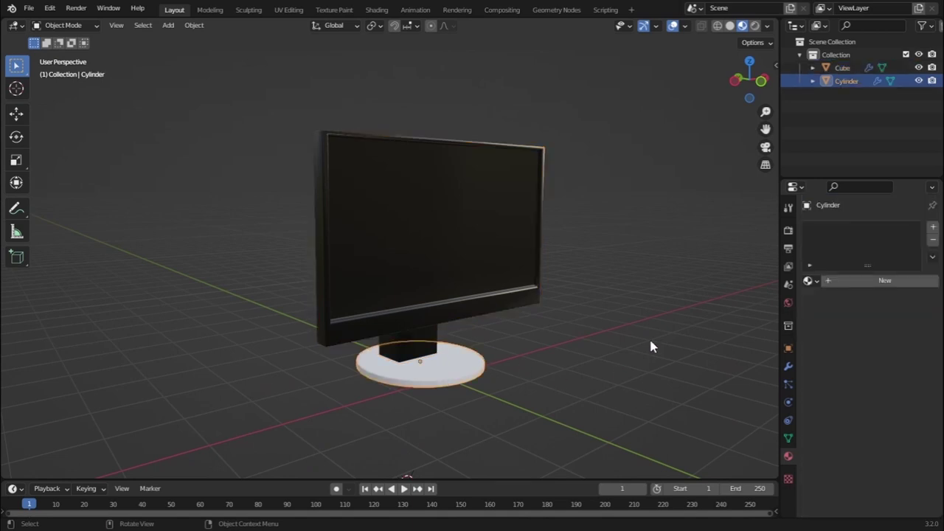
click(813, 284)
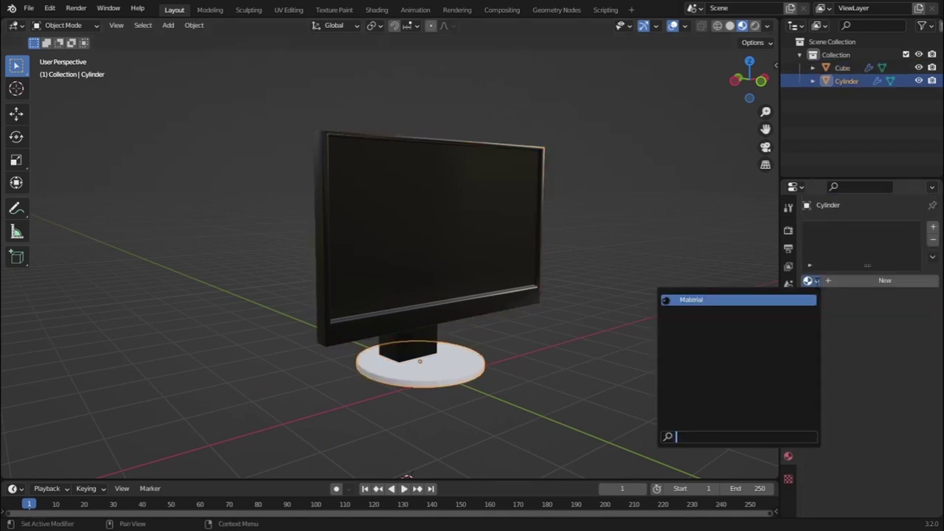
click(574, 362)
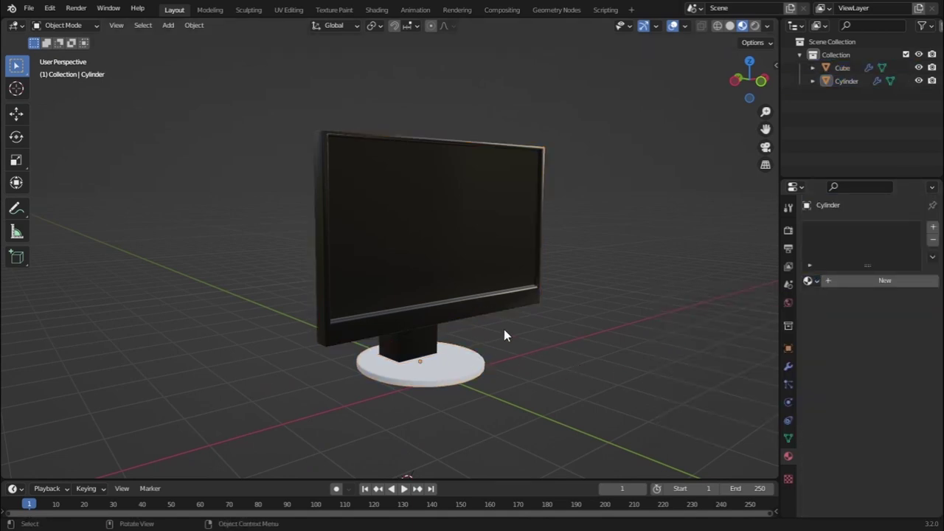
click(443, 380)
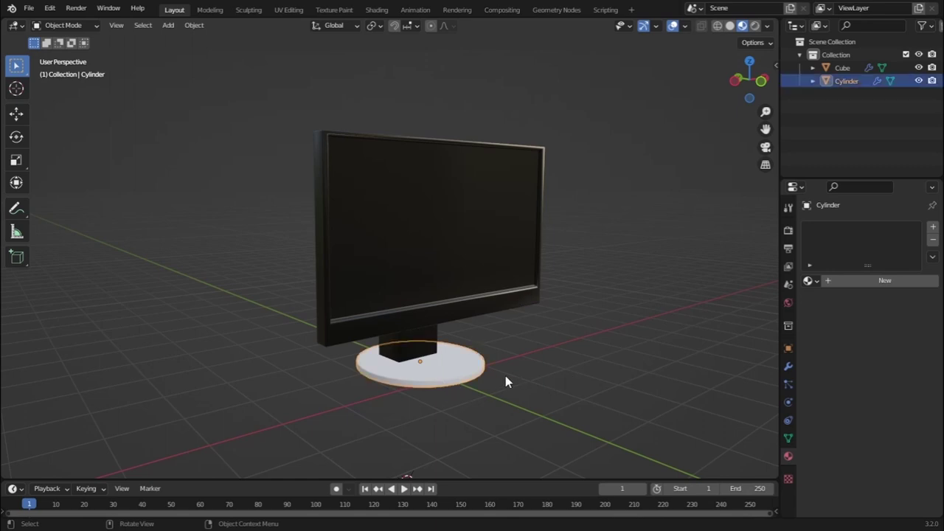
click(811, 281)
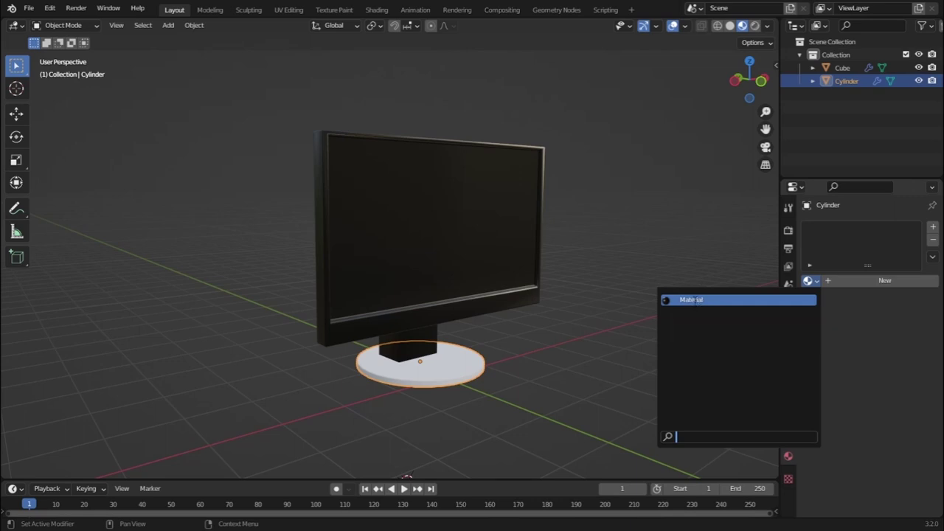
click(693, 299)
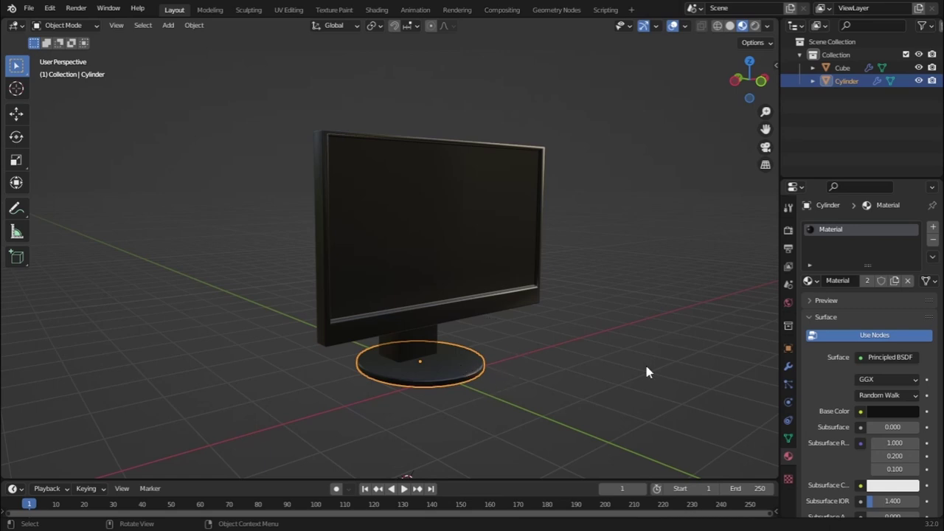
Rename the shared material to "monitor plastic".
double_click(835, 234)
text(monitor plastic)
key(Return)
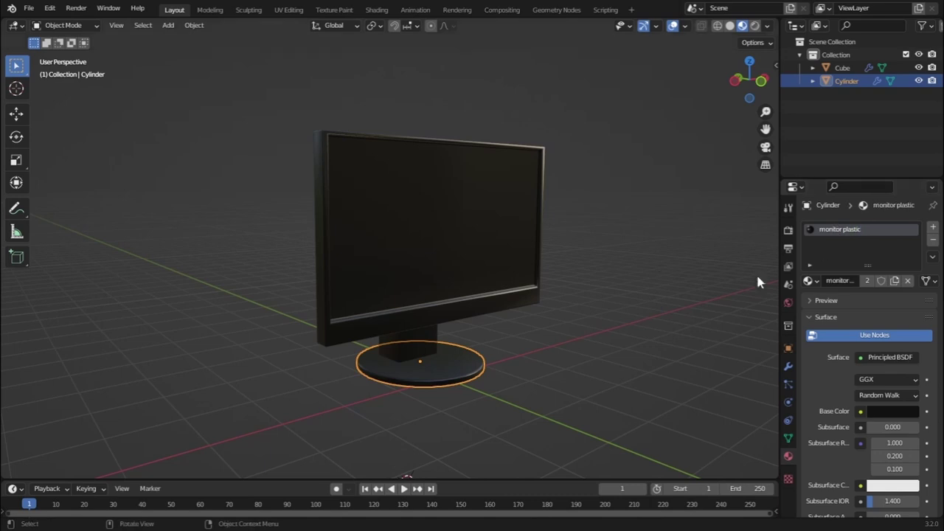
Select the monitor body and base disc in turn to check which material each one uses.
click(708, 267)
click(476, 285)
click(415, 382)
click(421, 285)
click(443, 366)
Compare the model in Solid, Material Preview, Rendered and Wireframe viewport shading, ending in Solid shading.
middle_drag(401, 264, 435, 262)
click(731, 25)
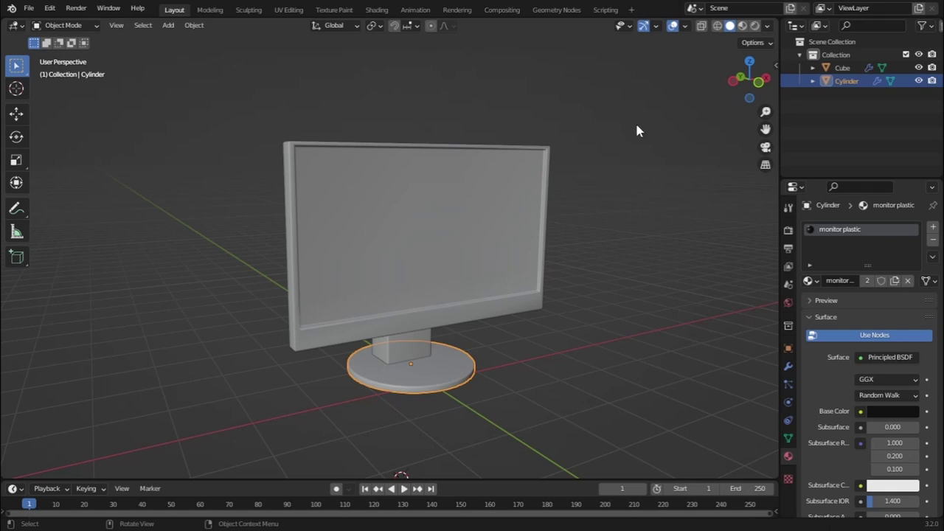
click(743, 26)
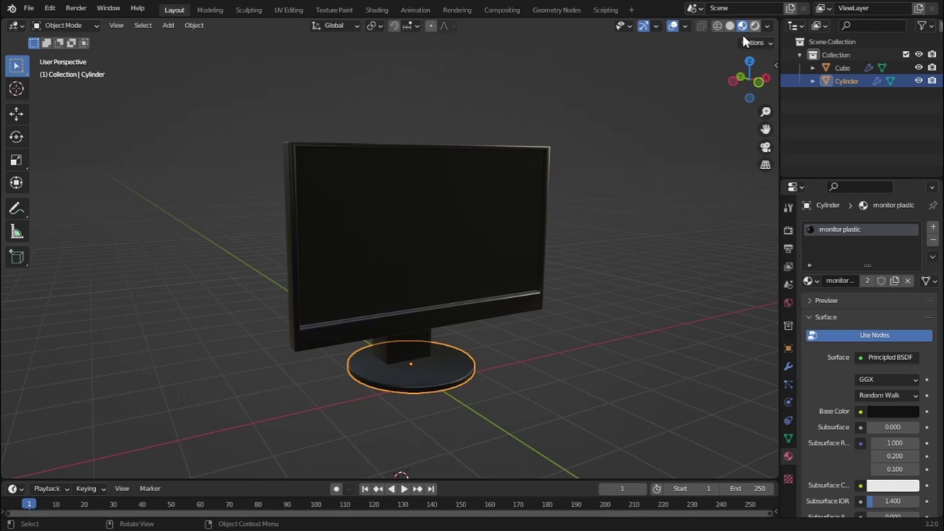
key(z)
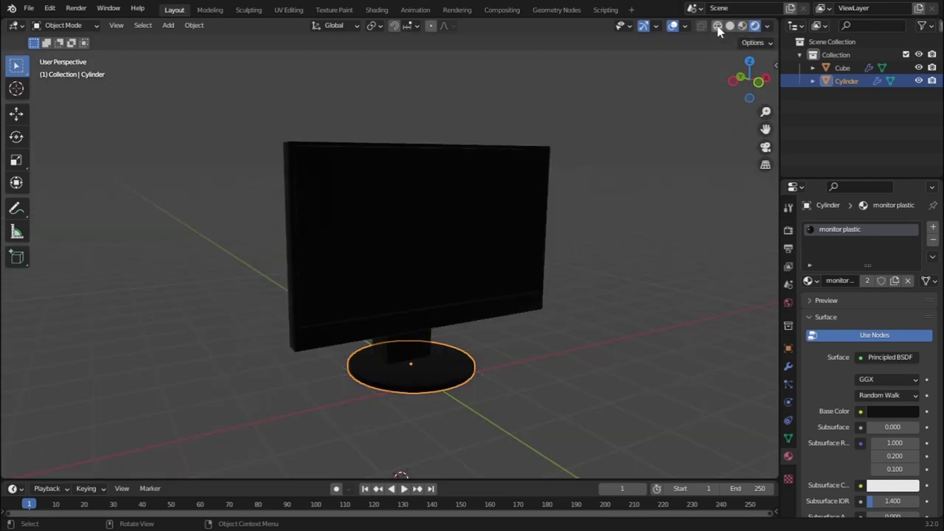
click(717, 27)
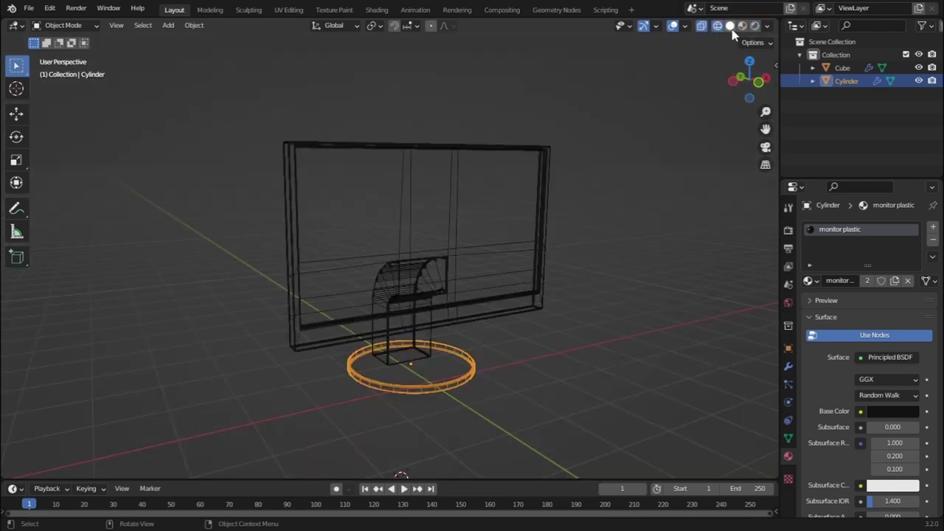
click(730, 26)
In Edit Mode on the monitor body, select all nine faces that make up the recessed screen area.
click(475, 217)
click(70, 26)
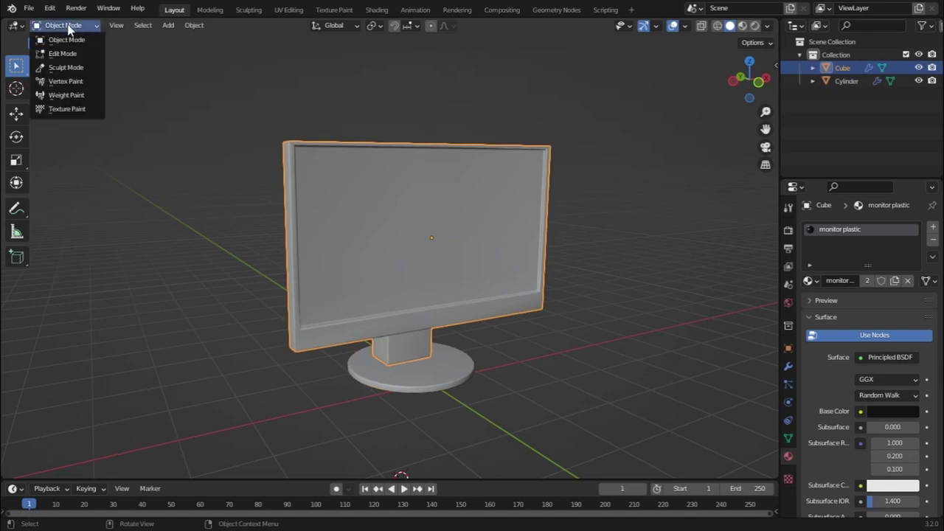
click(62, 53)
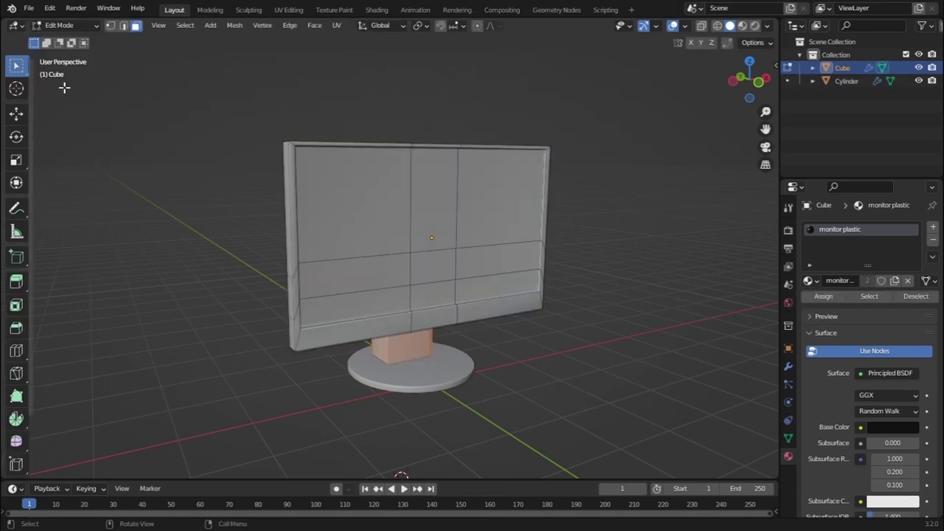
click(381, 202)
middle_drag(381, 202, 412, 238)
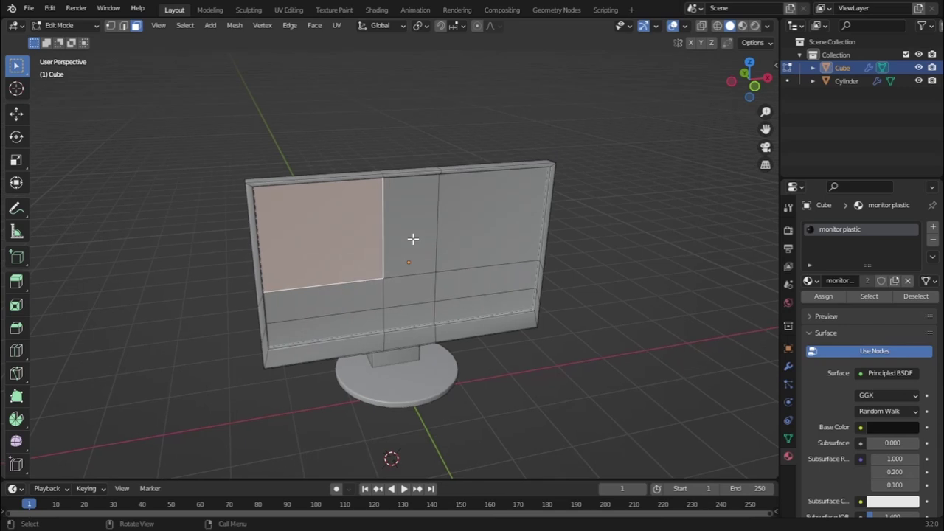
shift+click(432, 233)
shift+click(476, 243)
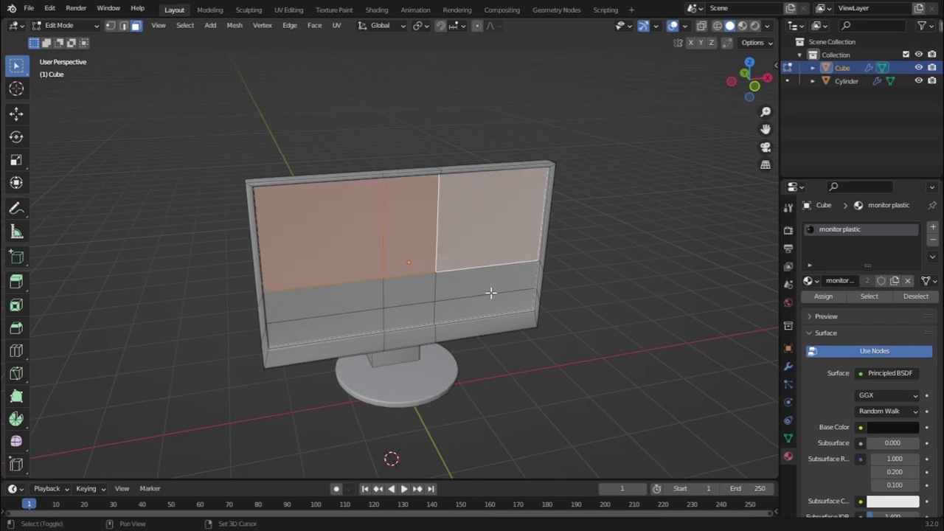
shift+click(491, 288)
shift+click(491, 310)
shift+click(398, 325)
shift+click(410, 295)
shift+click(343, 315)
shift+click(333, 331)
middle_drag(333, 332, 373, 287)
scroll(373, 287, up, 2)
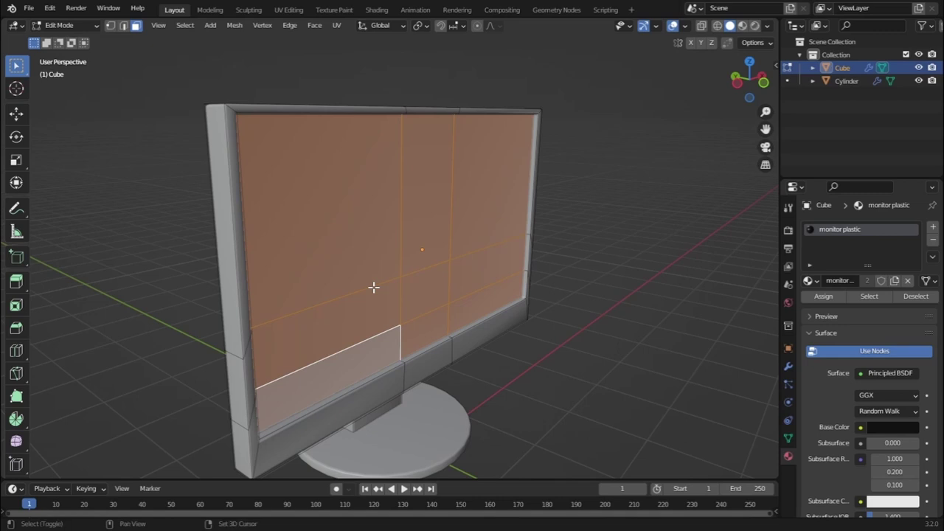
Duplicate the selected screen faces and move the copy about 1.72 m along negative Y, in front of the monitor.
key(shift+d)
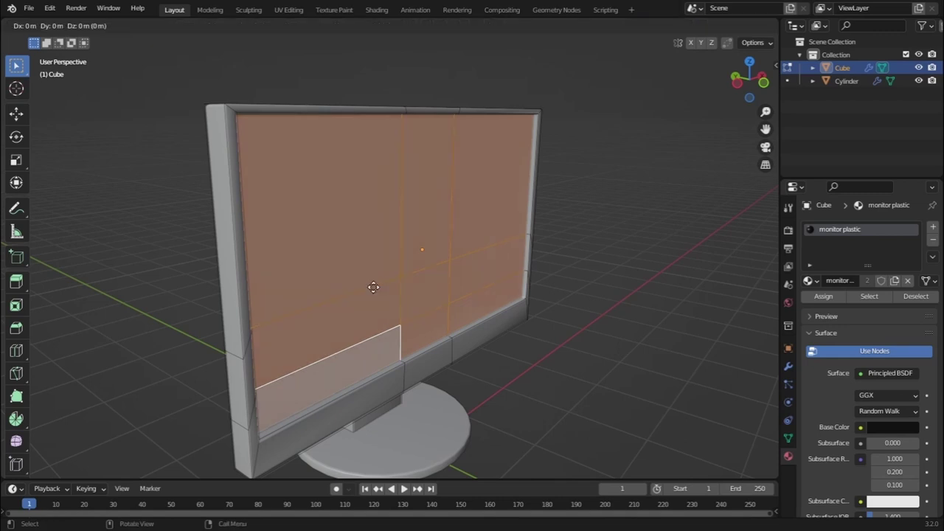
key(y)
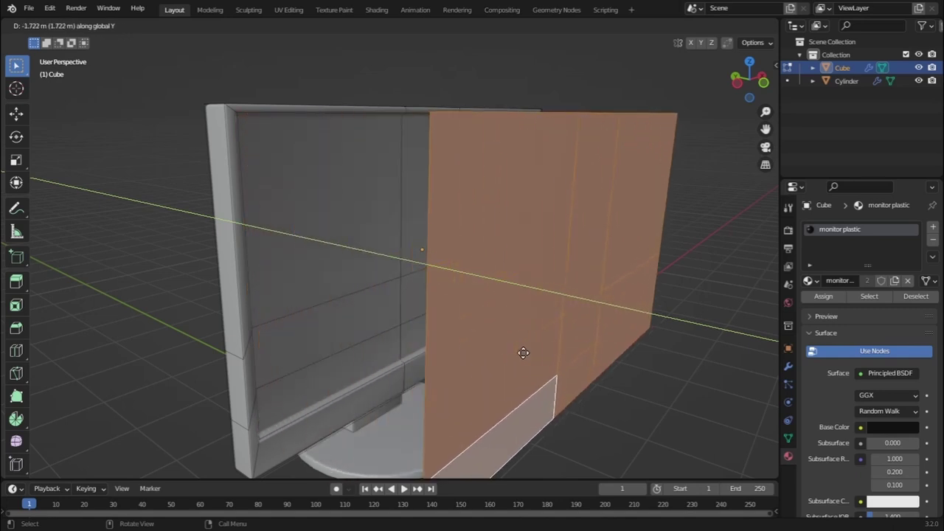
click(523, 353)
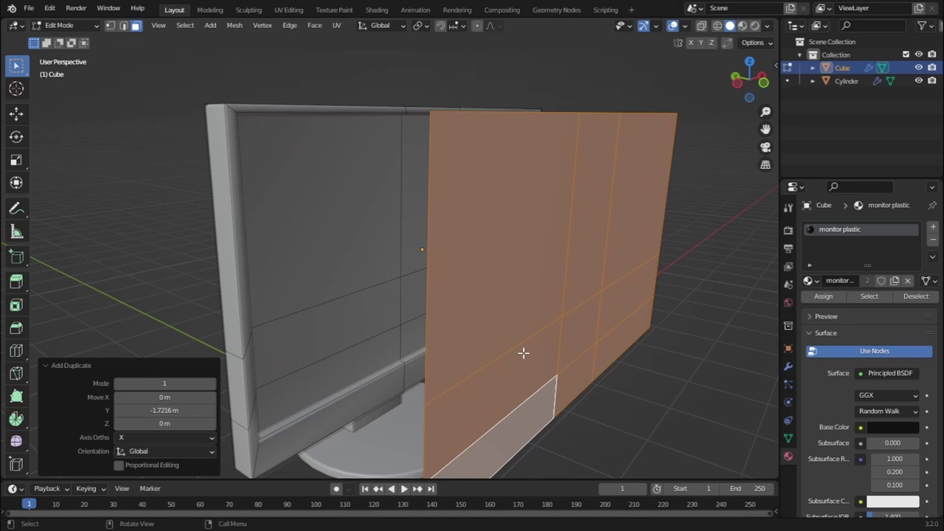
Separate the duplicated screen faces into their own object by selection, and return to Object Mode with nothing selected.
key(p)
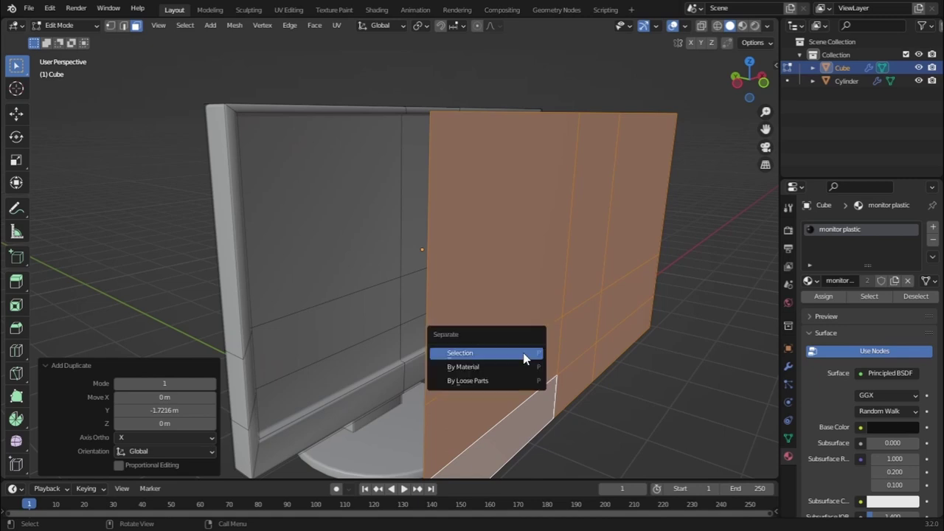
click(481, 354)
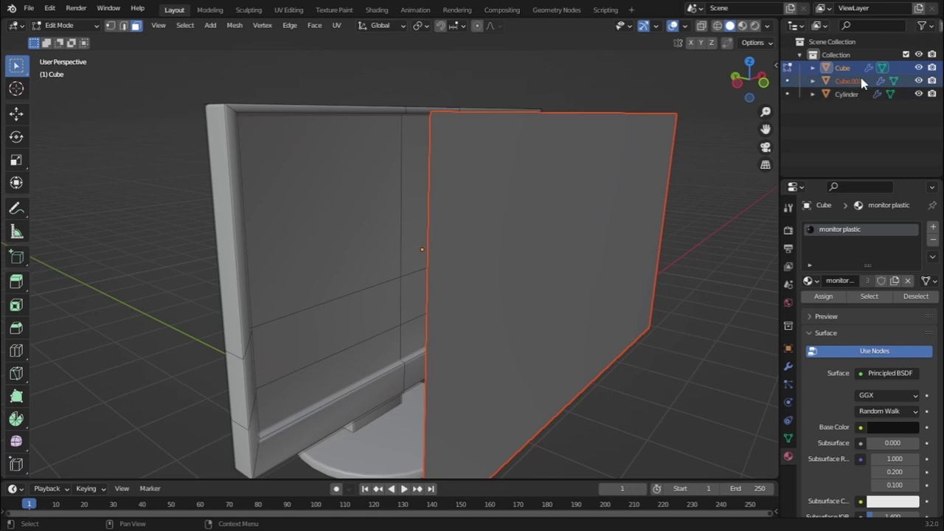
click(67, 25)
click(64, 38)
click(854, 146)
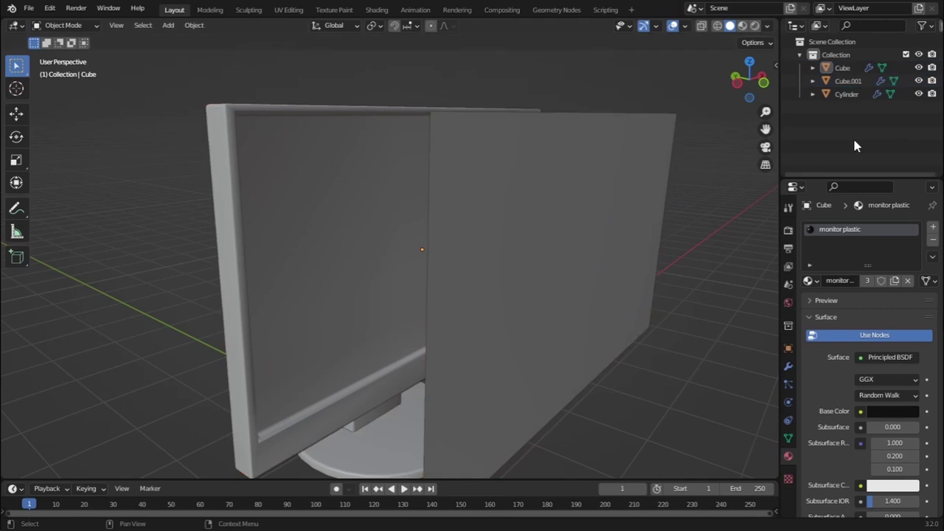
Rename the base disc object "stand".
click(842, 98)
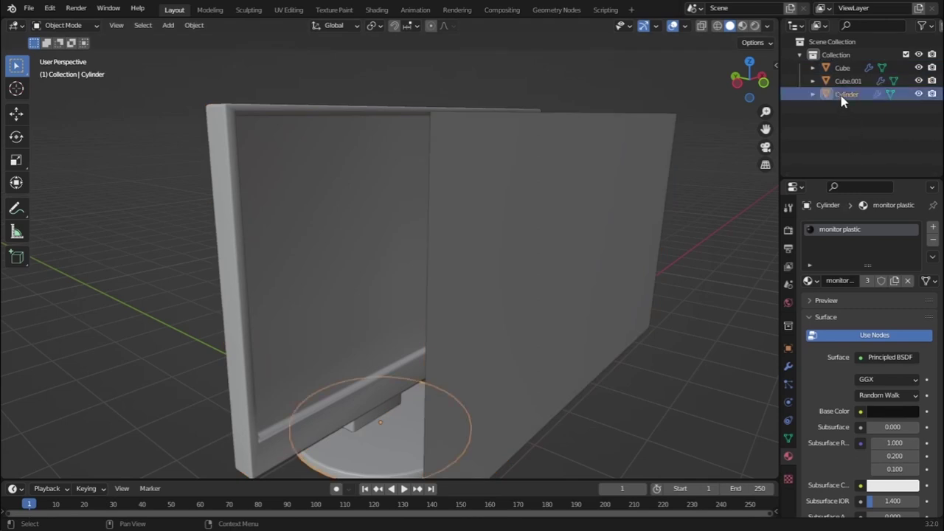
double_click(845, 94)
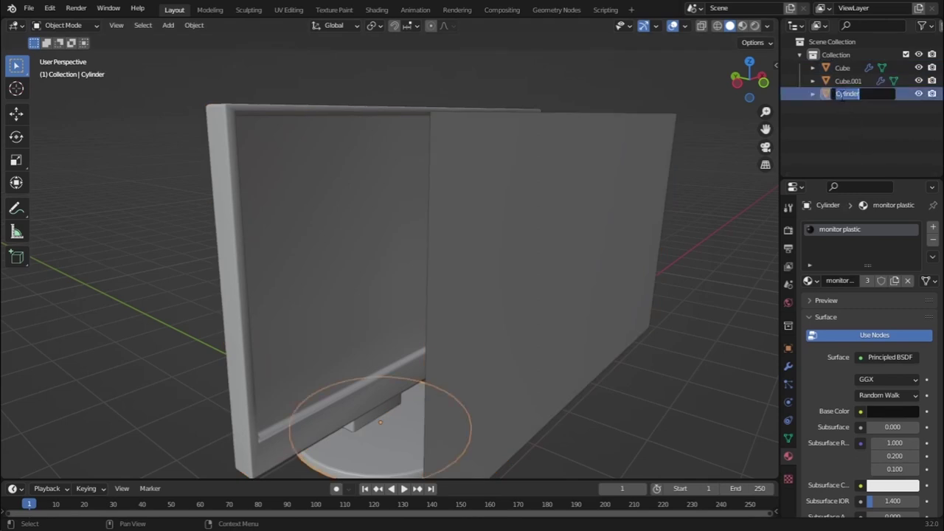
text(stand)
key(Return)
Rename the separated panel object "screen".
click(847, 83)
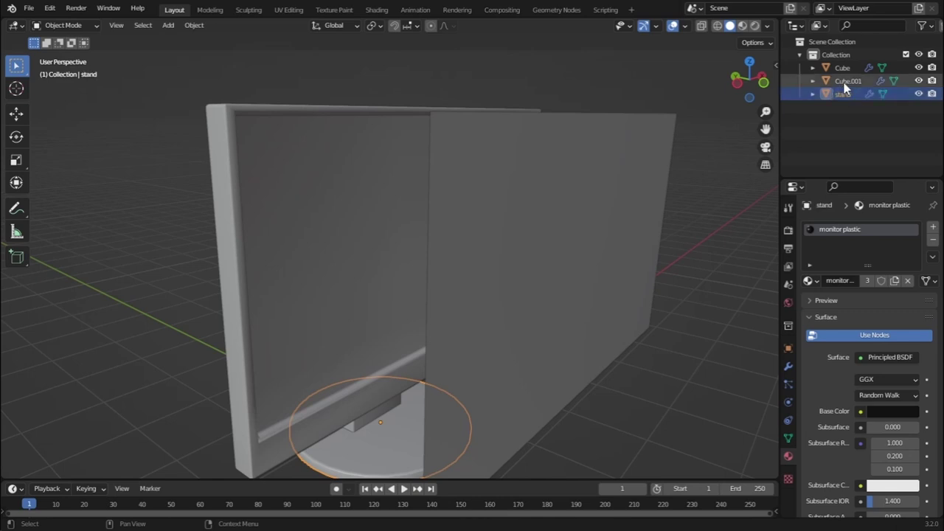
double_click(846, 81)
text(screen)
key(Return)
Rename the monitor body object "monitor".
click(843, 68)
double_click(844, 68)
text(monitor)
key(Return)
click(686, 149)
Frame the screen panel in the viewport and switch the display to Material Preview shading.
click(580, 280)
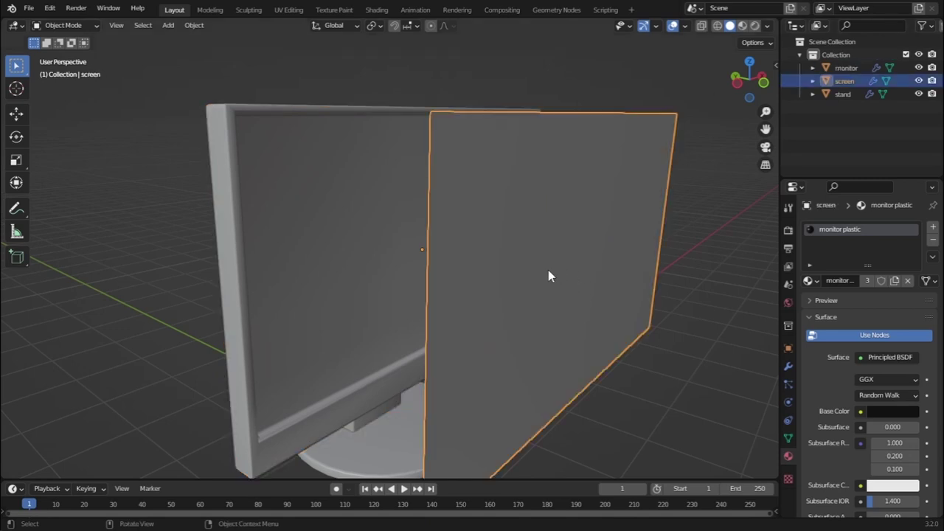
key(KP_Decimal)
click(742, 26)
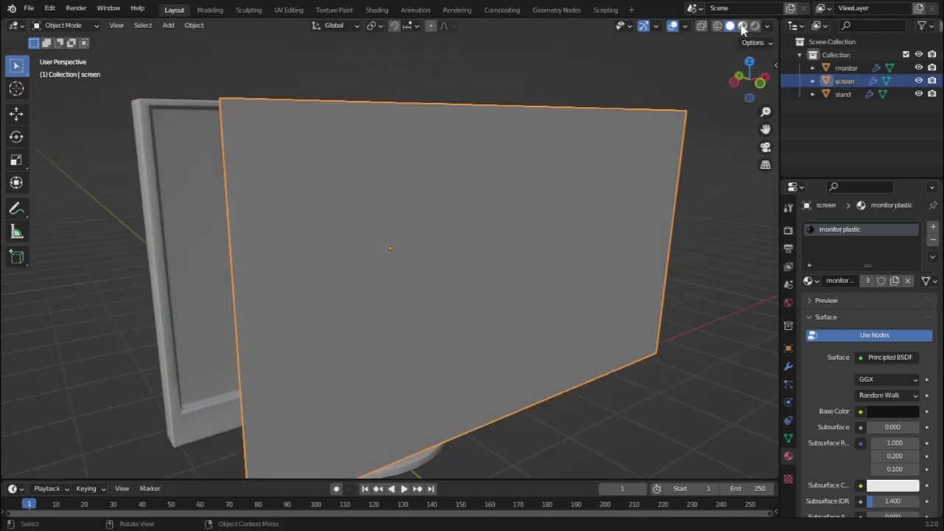
scroll(455, 283, up, 3)
scroll(855, 339, down, 8)
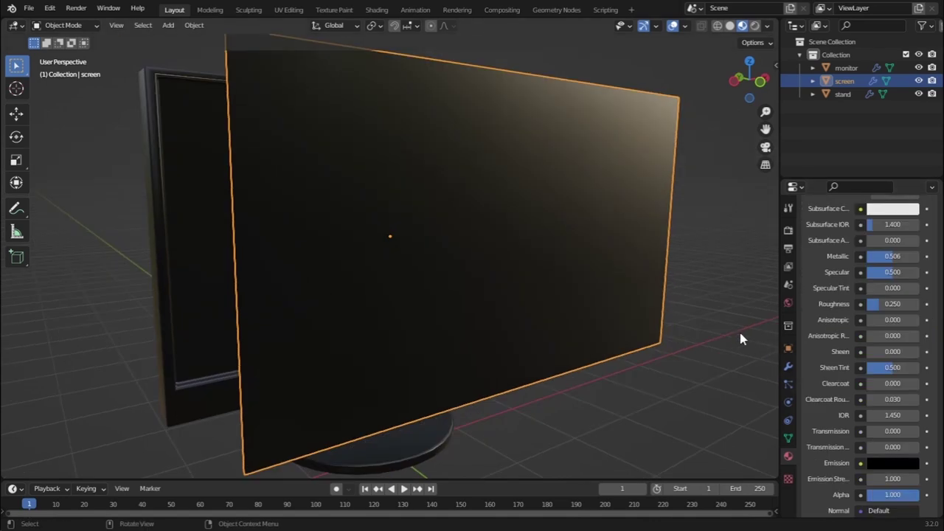
scroll(835, 337, up, 3)
scroll(635, 336, down, 5)
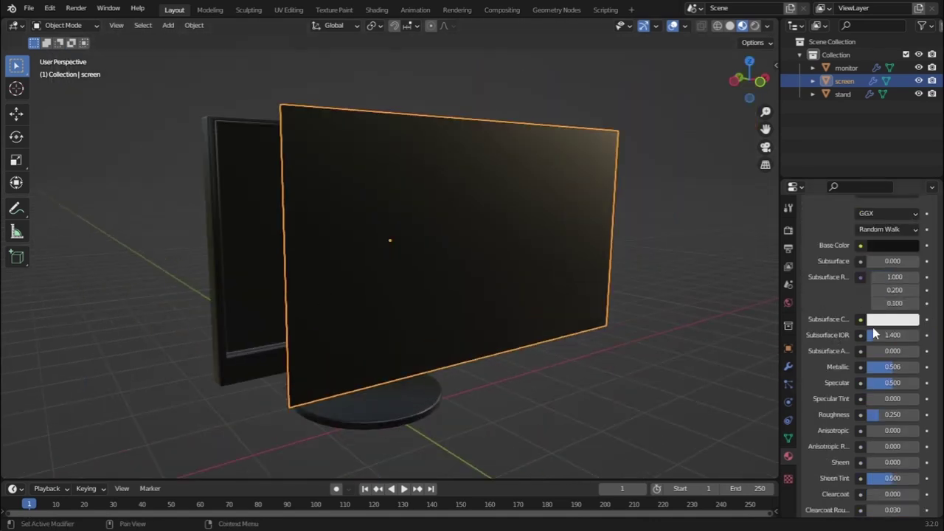
Make the screen panel's shared material a single-user copy and rename it "glass".
scroll(873, 324, up, 6)
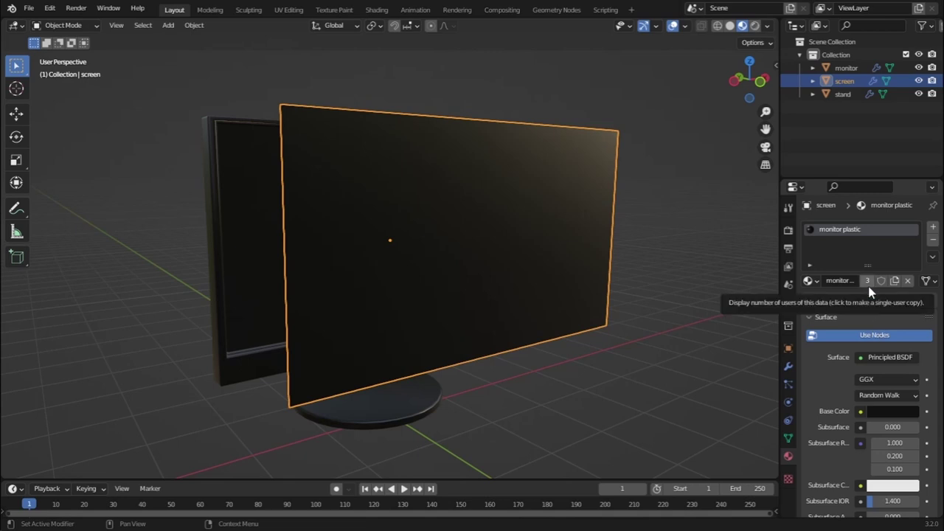
click(868, 281)
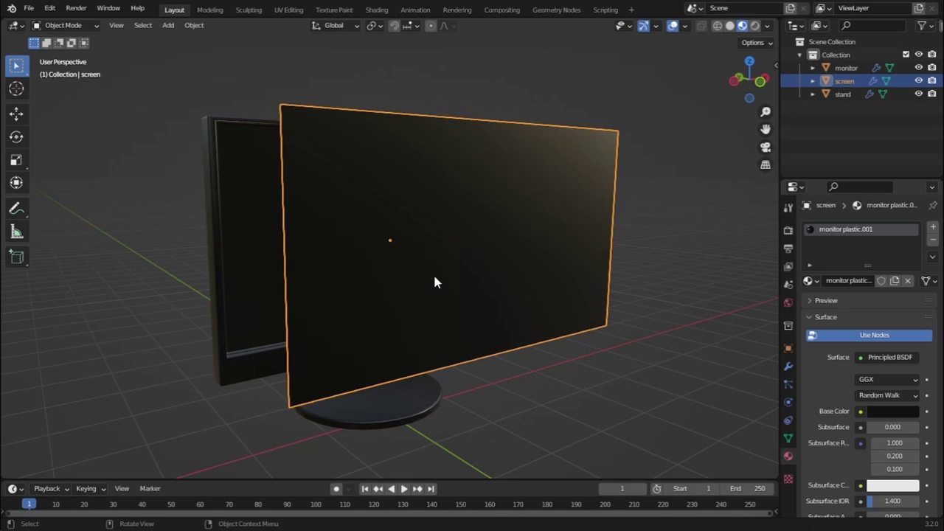
click(253, 284)
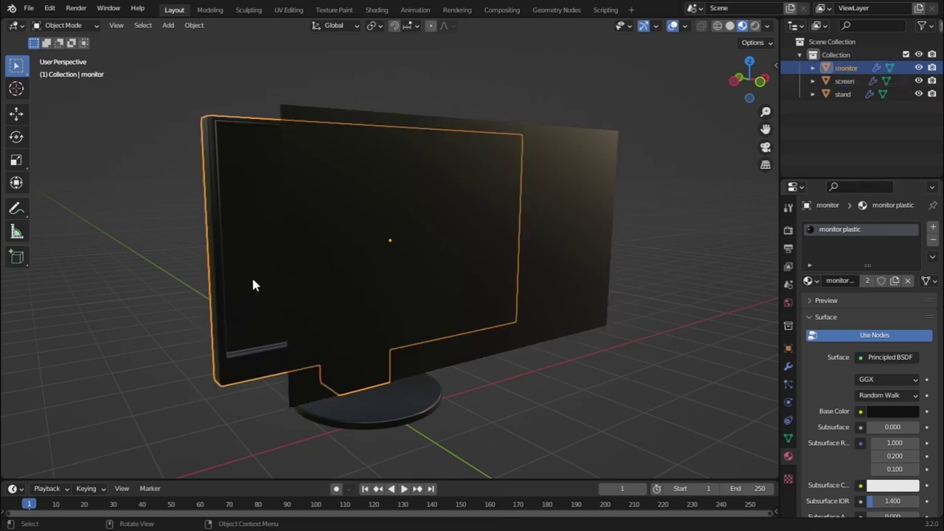
click(552, 284)
double_click(843, 232)
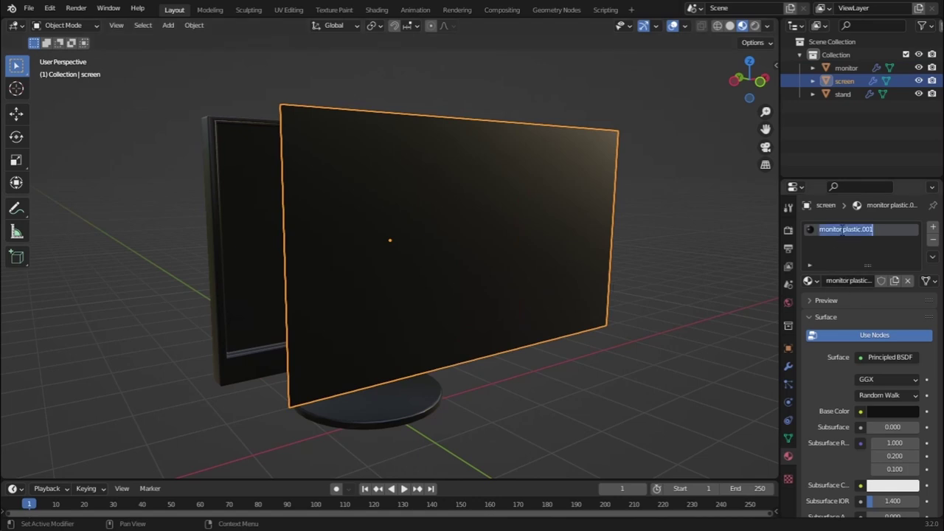
text(glass)
key(Return)
Set the glass material's base color to white.
scroll(828, 387, down, 1)
scroll(833, 387, down, 1)
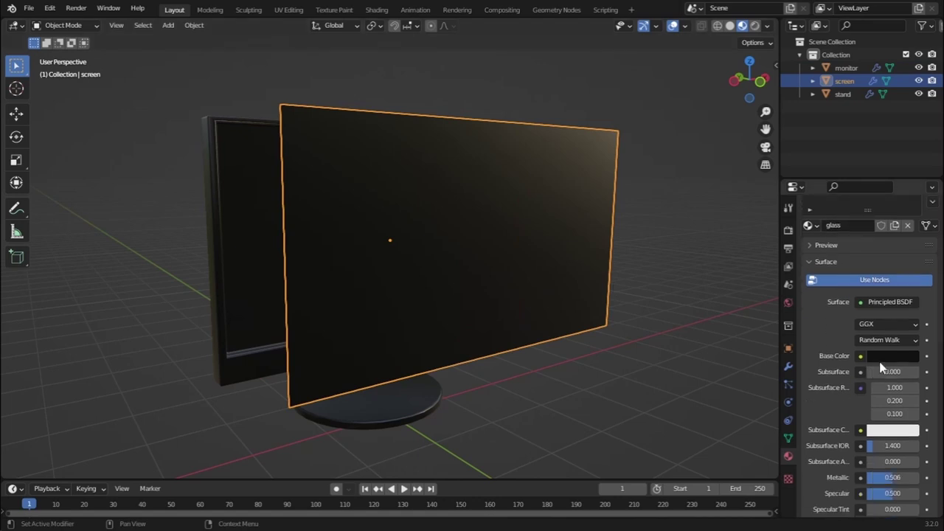
click(884, 357)
drag(910, 214, 908, 169)
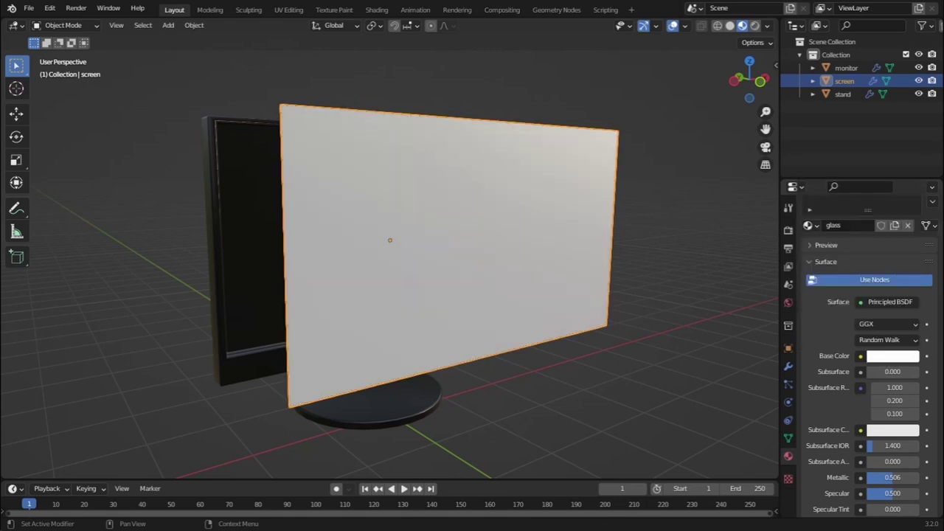
Set the glass material's Roughness to 0 and its Transmission to 1, and inspect the panel from the side.
scroll(859, 389, down, 1)
scroll(900, 465, down, 3)
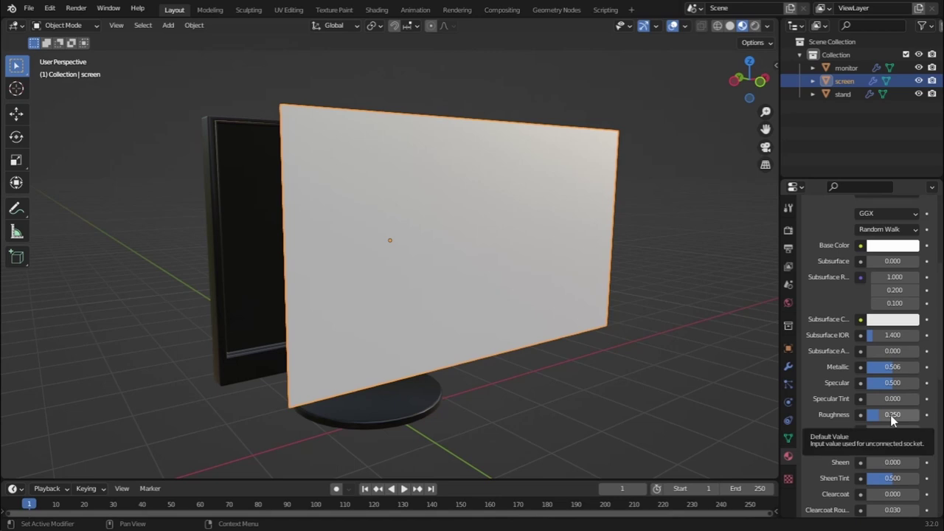
drag(891, 415, 878, 415)
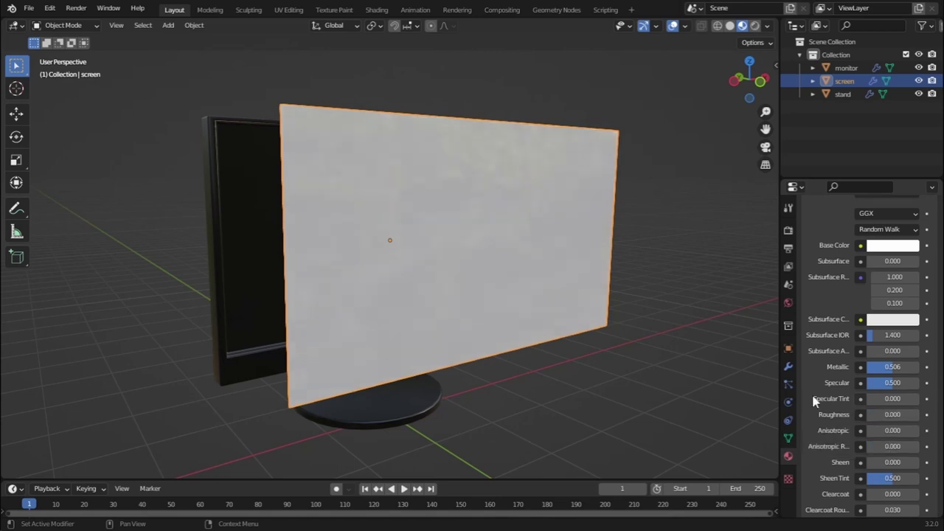
scroll(880, 381, down, 6)
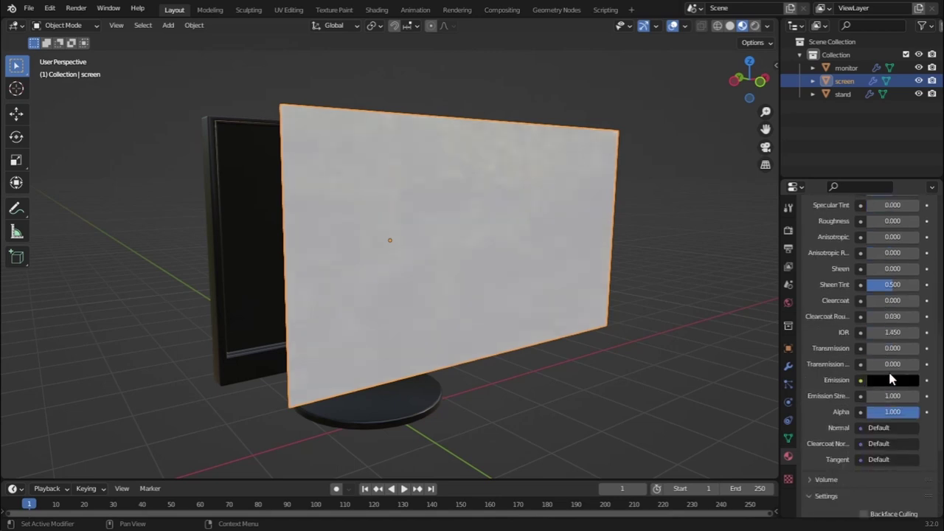
drag(885, 348, 929, 348)
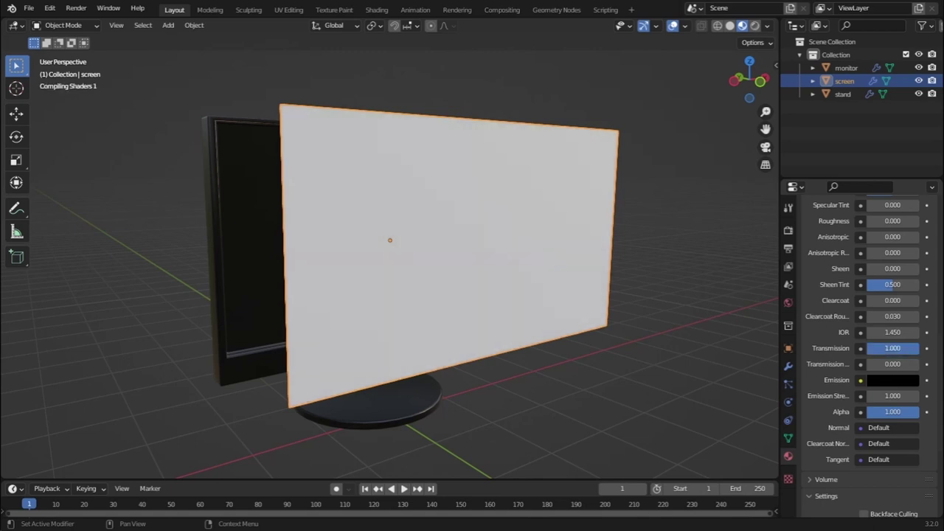
middle_drag(506, 283, 382, 219)
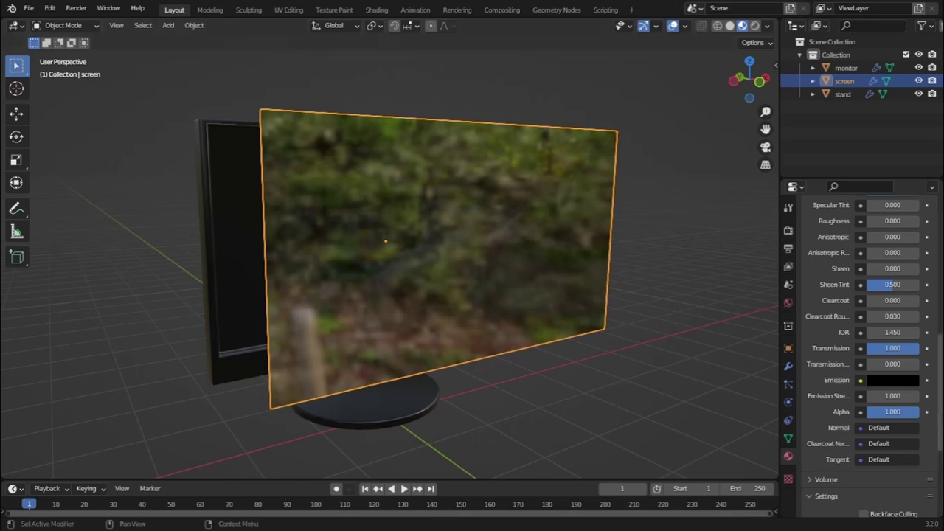
middle_drag(500, 304, 546, 308)
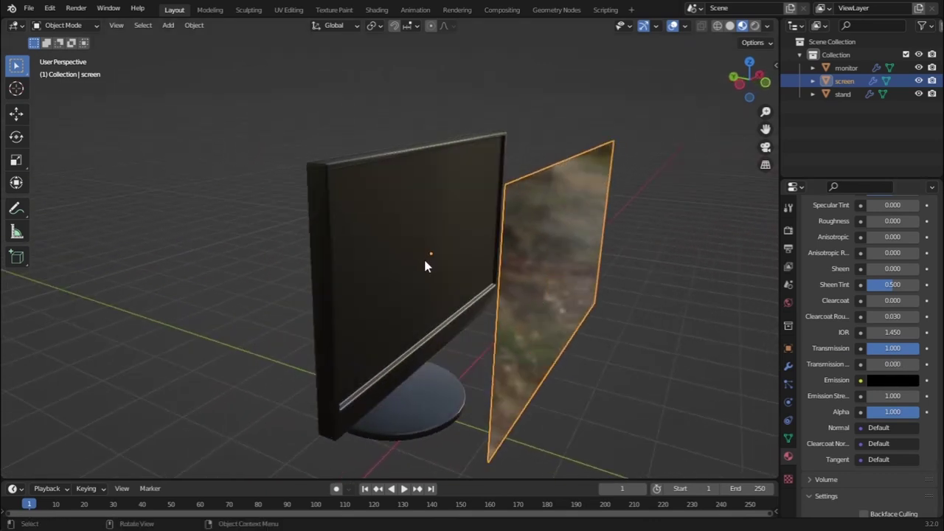
Save the file and put the monitor body in Edit Mode with its front face in view.
click(394, 256)
key(ctrl+s)
click(63, 25)
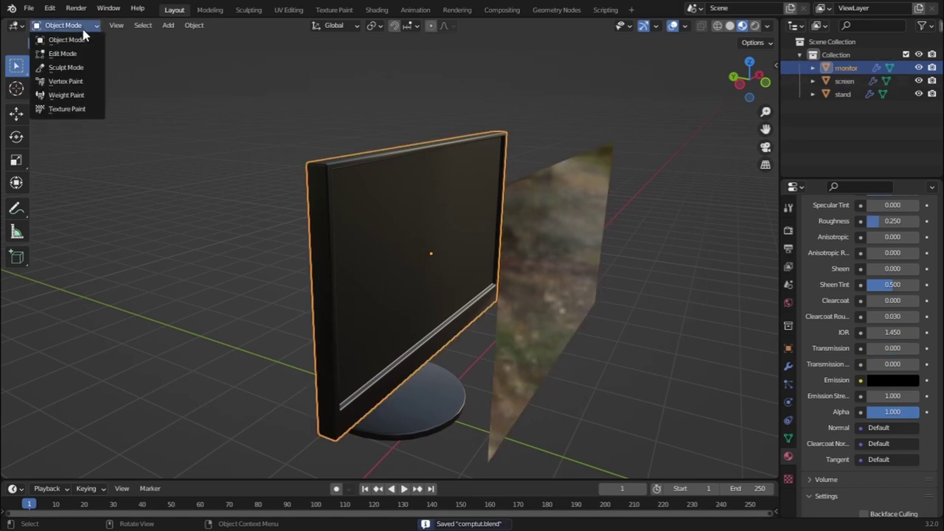
click(63, 54)
mouse_move(352, 236)
middle_down()
mouse_move(346, 229)
mouse_move(371, 235)
middle_up()
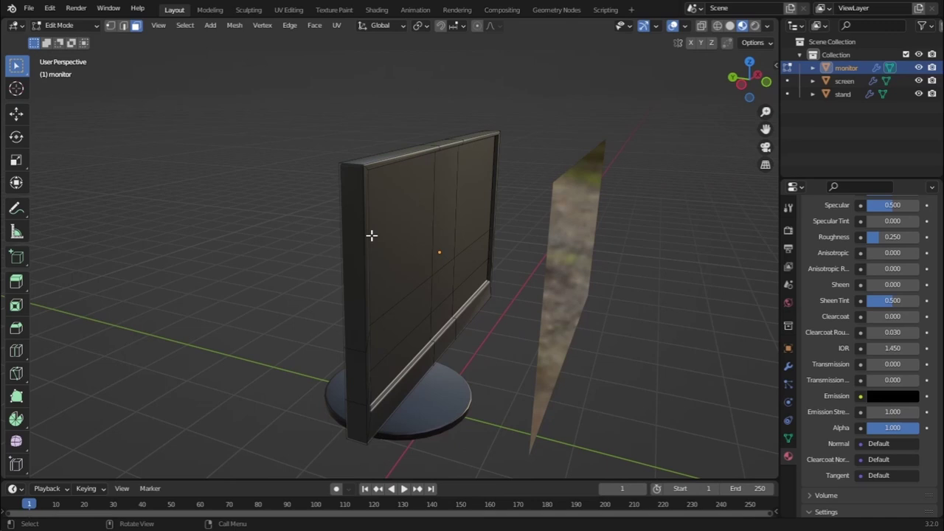
middle_drag(394, 230, 395, 245)
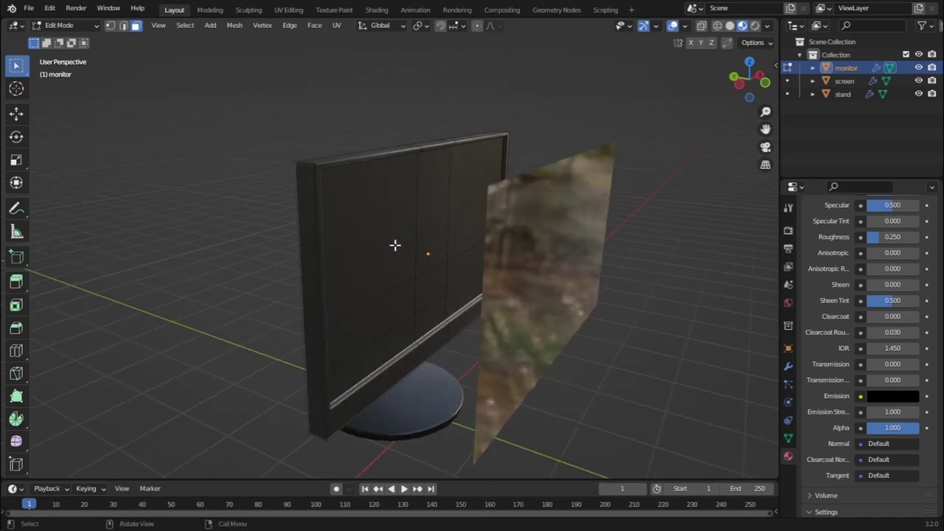
Switch to the Shading workspace to show the monitor plastic material's nodes.
click(383, 10)
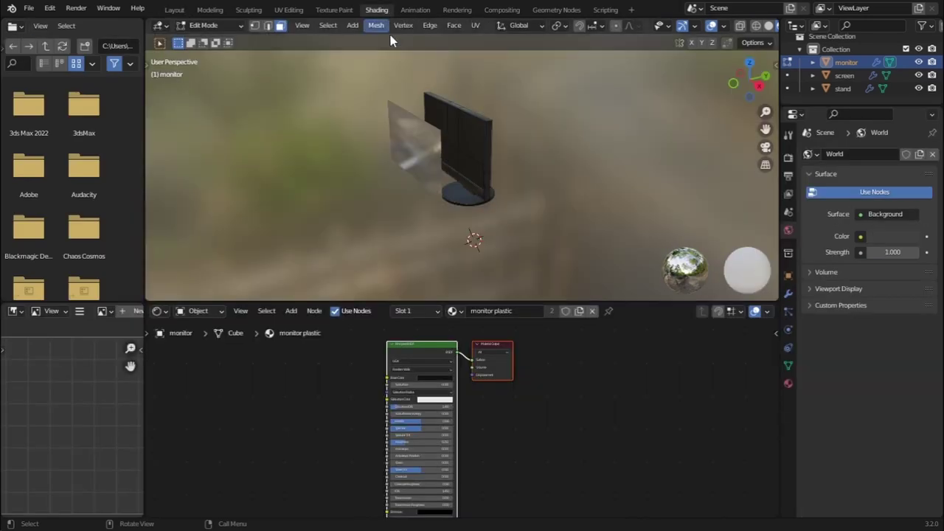
click(174, 11)
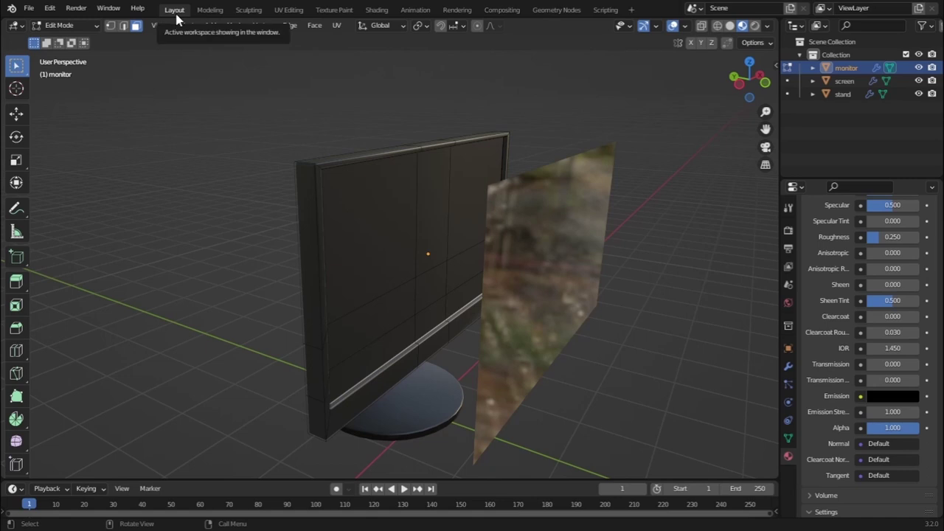
click(375, 12)
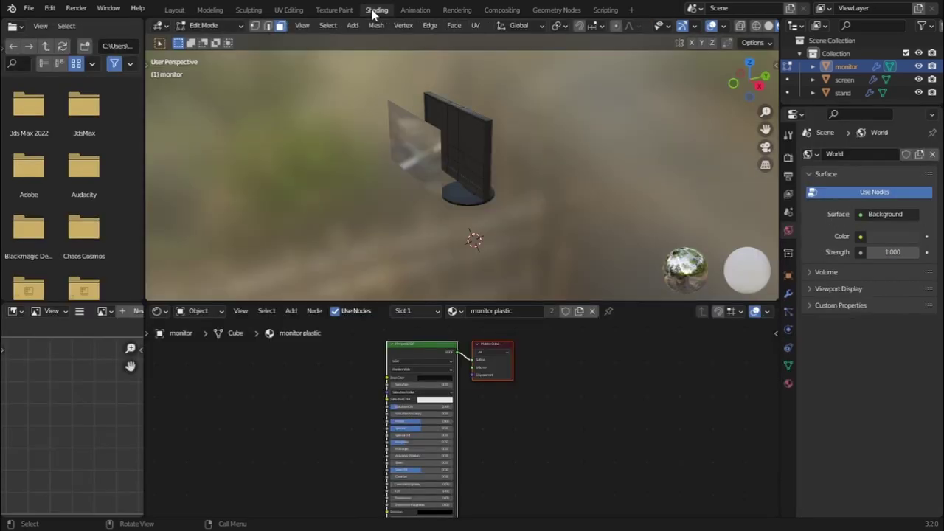
Add a second material slot for the monitor's upper-right display face, assign it, create a new material in it and select its Principled BSDF node.
middle_drag(472, 164, 620, 134)
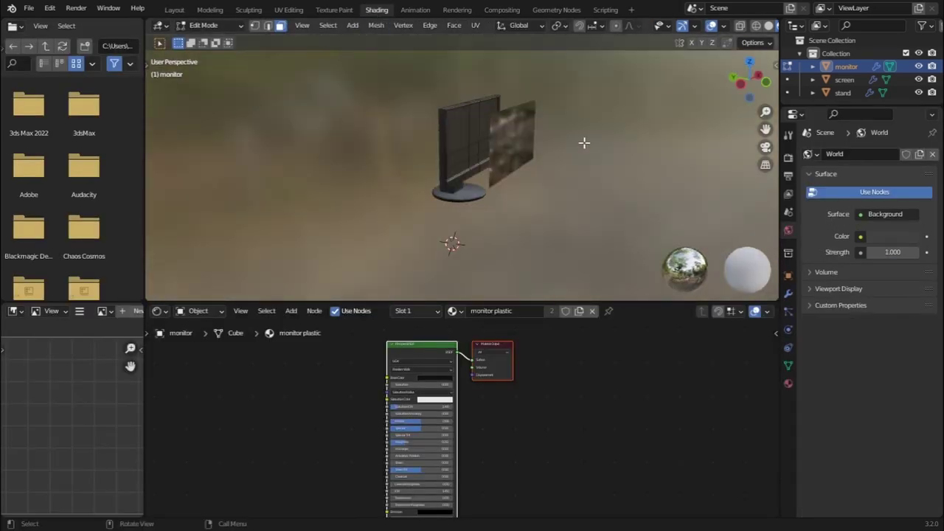
scroll(519, 145, up, 8)
middle_drag(517, 233, 546, 246)
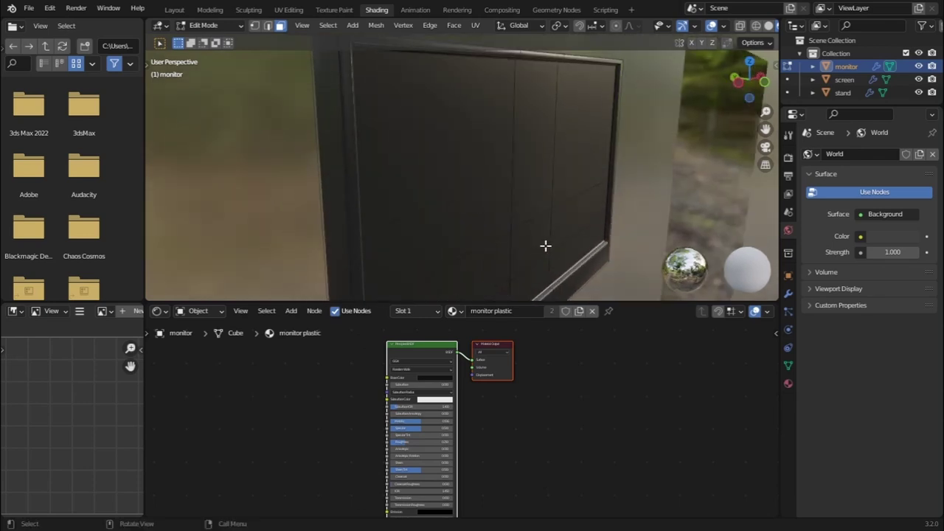
click(576, 159)
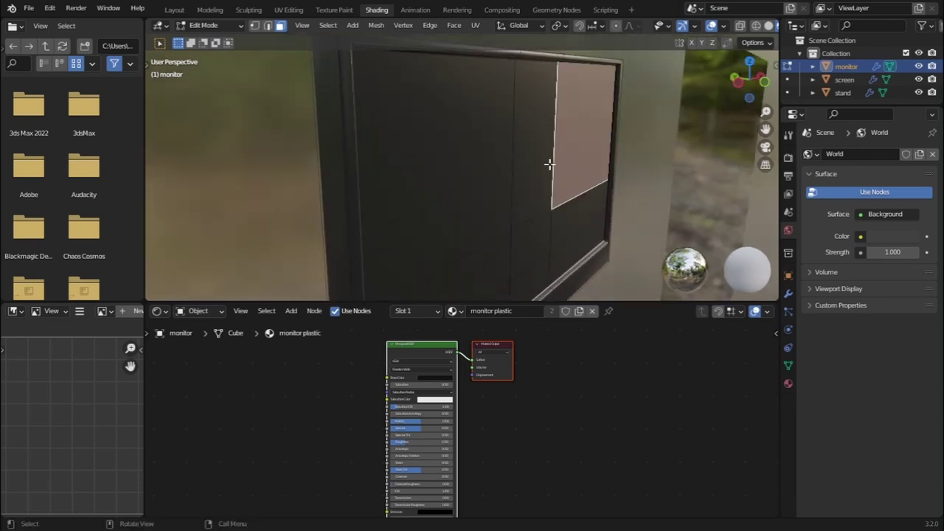
click(428, 312)
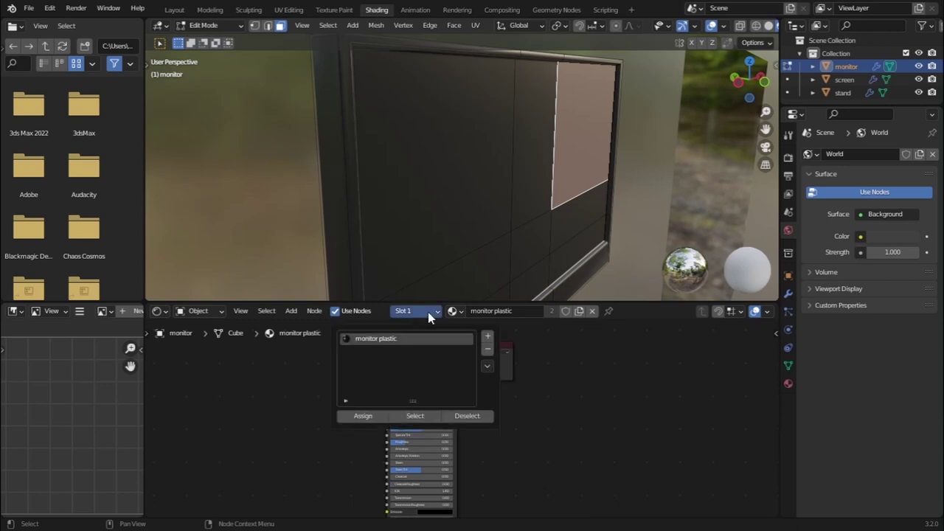
click(488, 341)
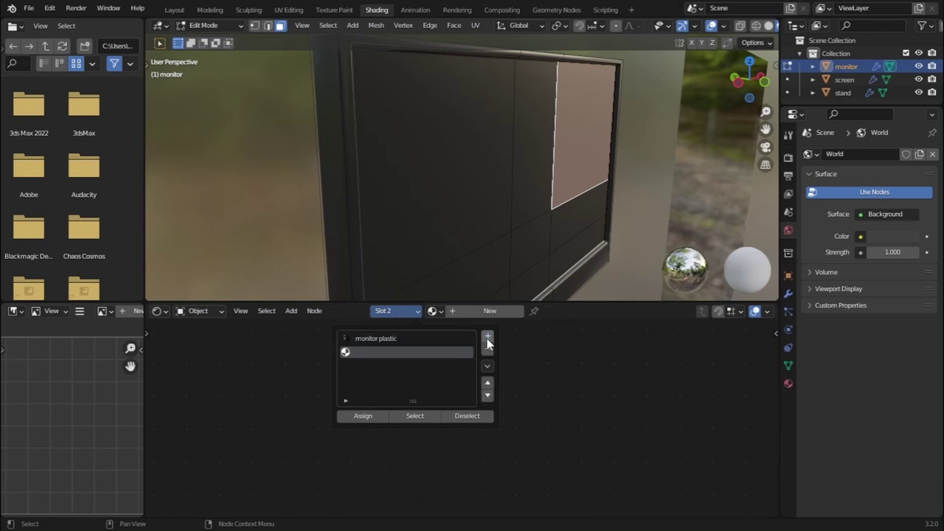
click(361, 416)
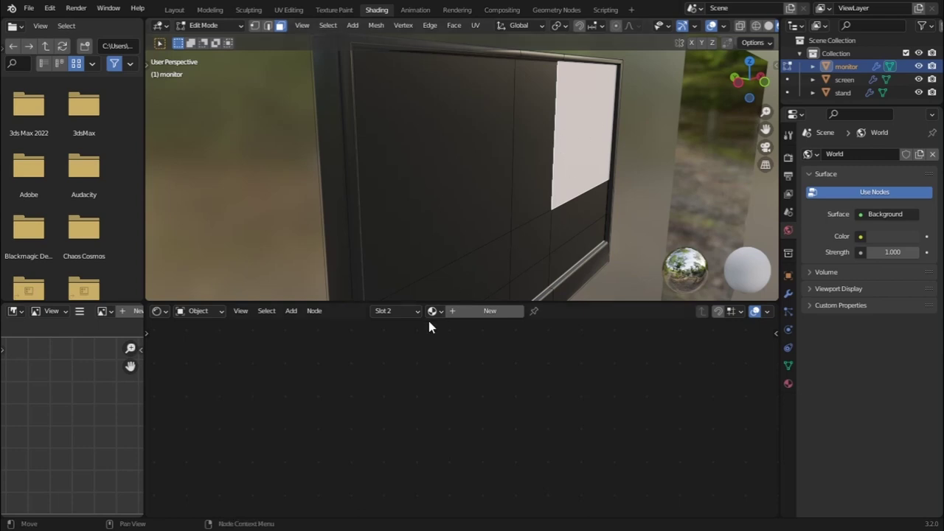
click(461, 312)
middle_drag(520, 398, 664, 377)
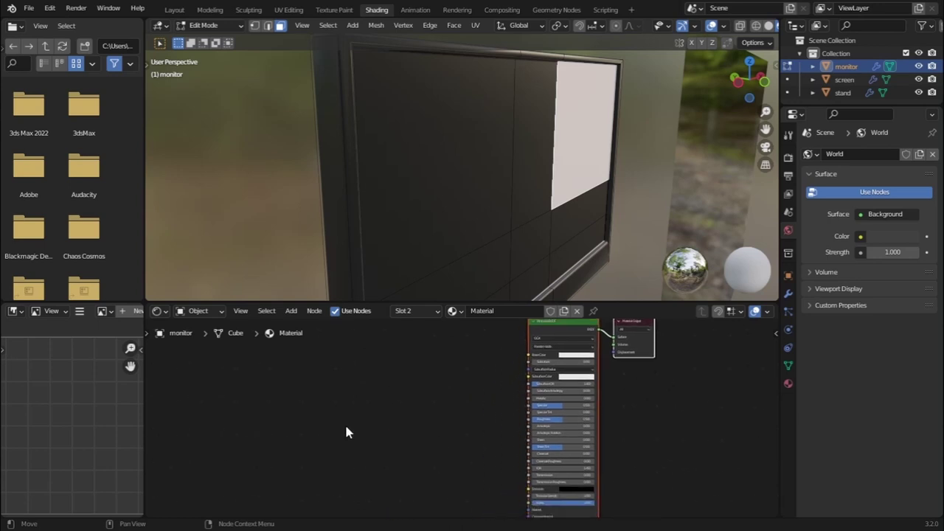
middle_drag(342, 419, 327, 430)
click(526, 344)
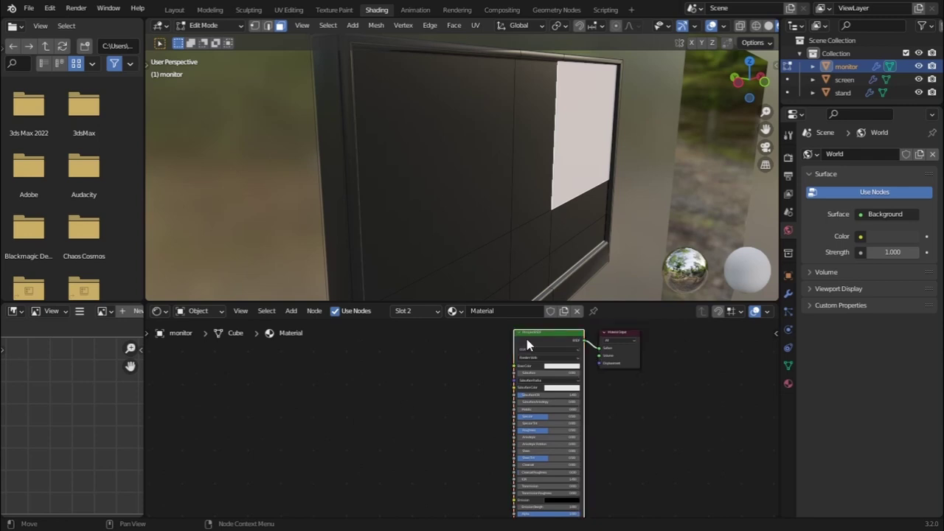
Enable the Node Wrangler add-on in the preferences, save the preferences and close them.
click(50, 7)
click(75, 193)
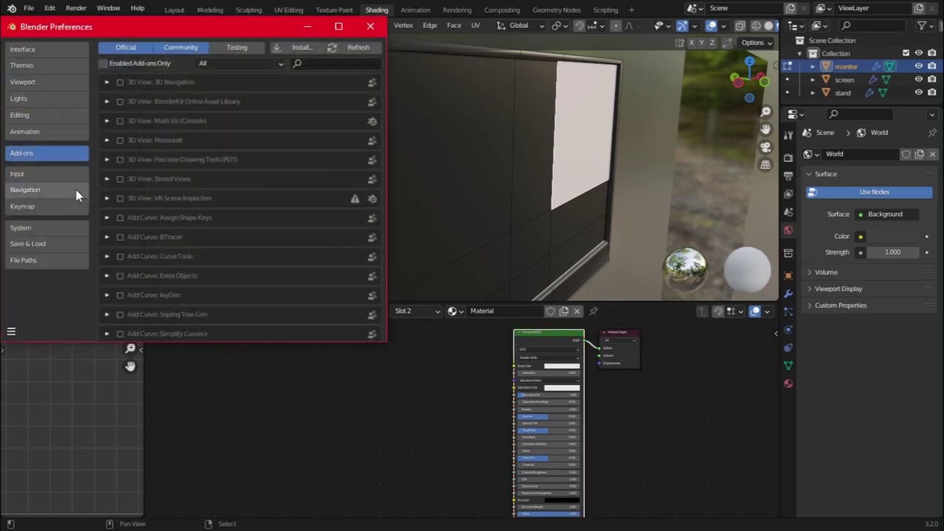
click(310, 64)
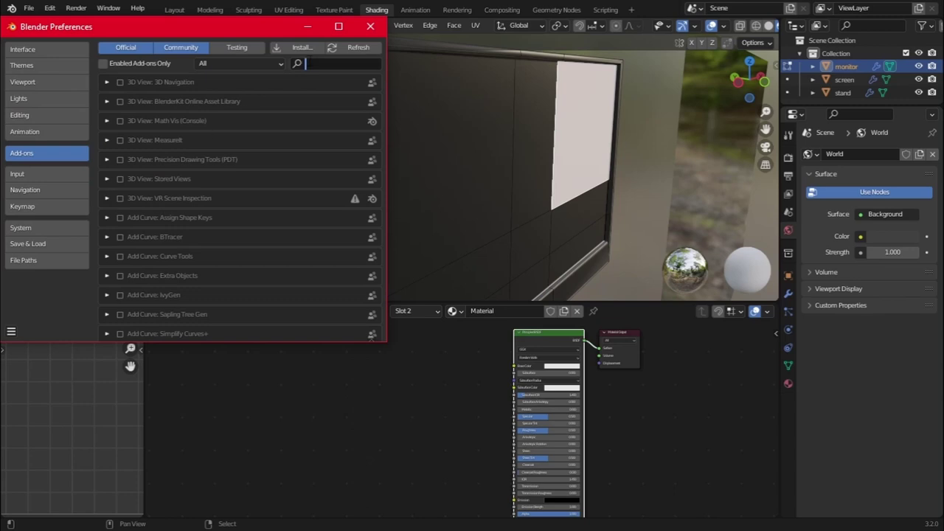
text(nod)
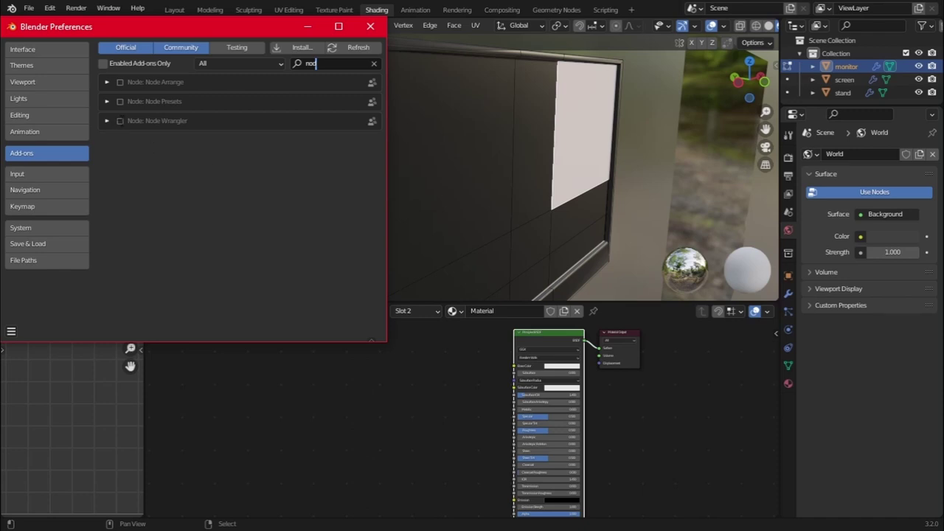
click(121, 122)
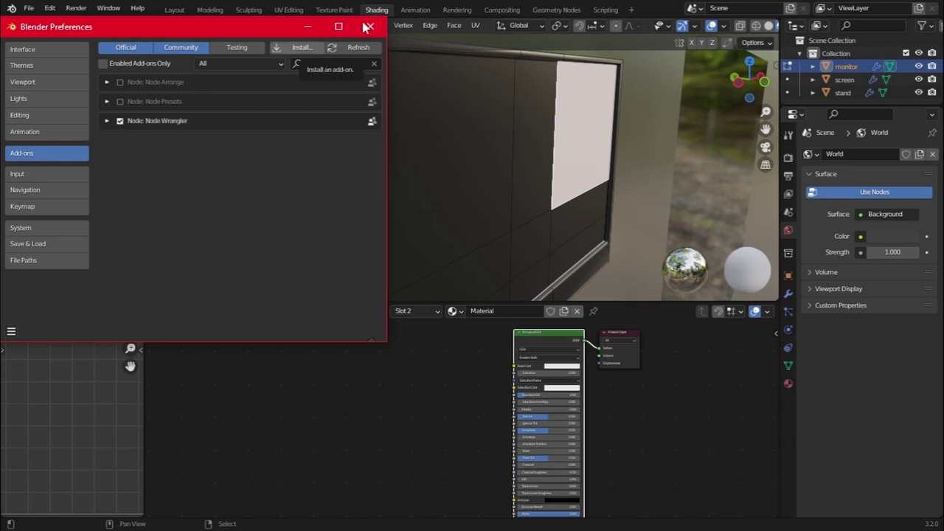
click(11, 331)
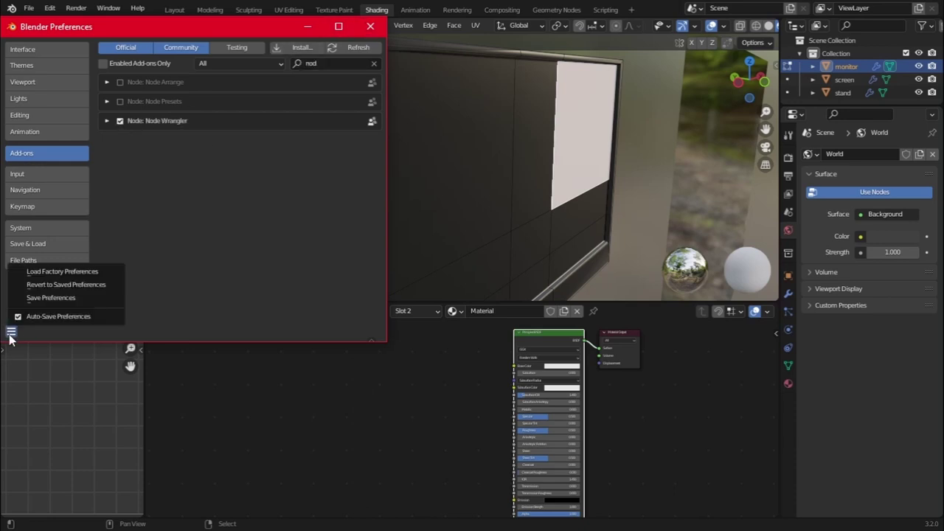
click(32, 297)
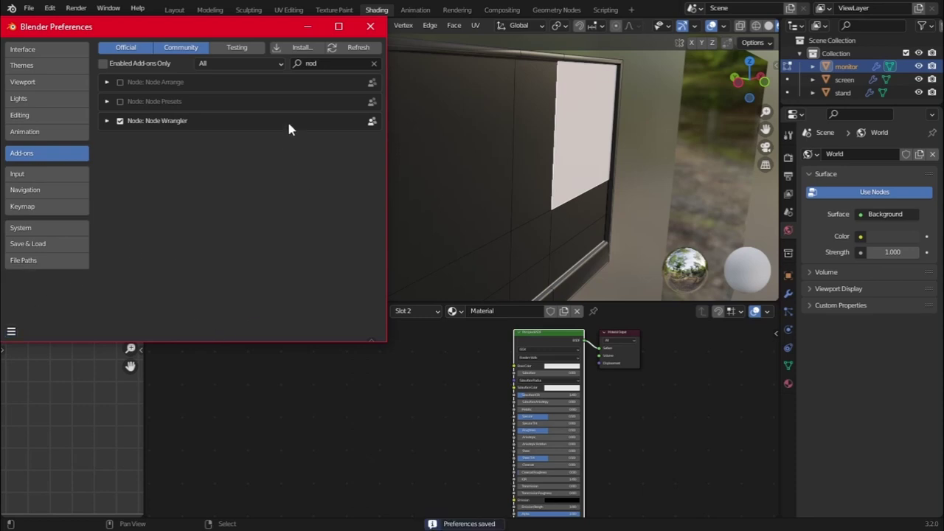
click(371, 27)
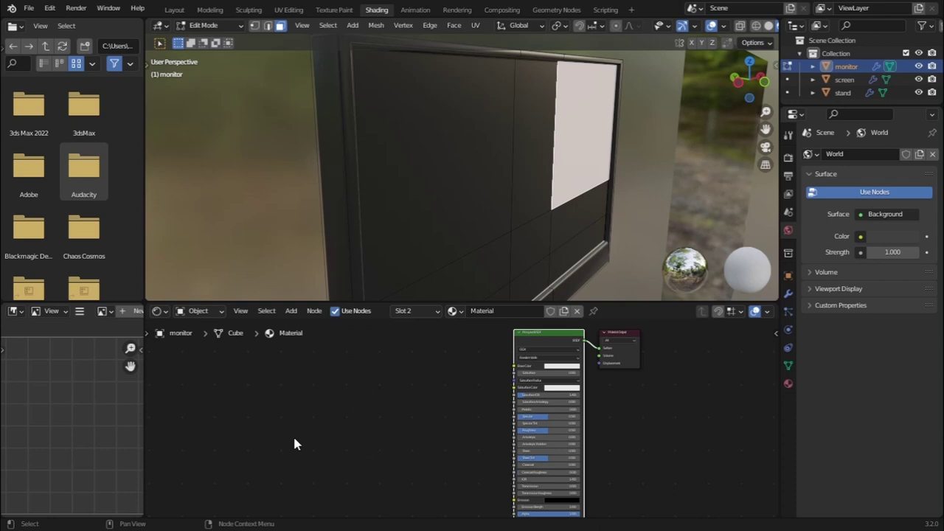
key(ctrl+t)
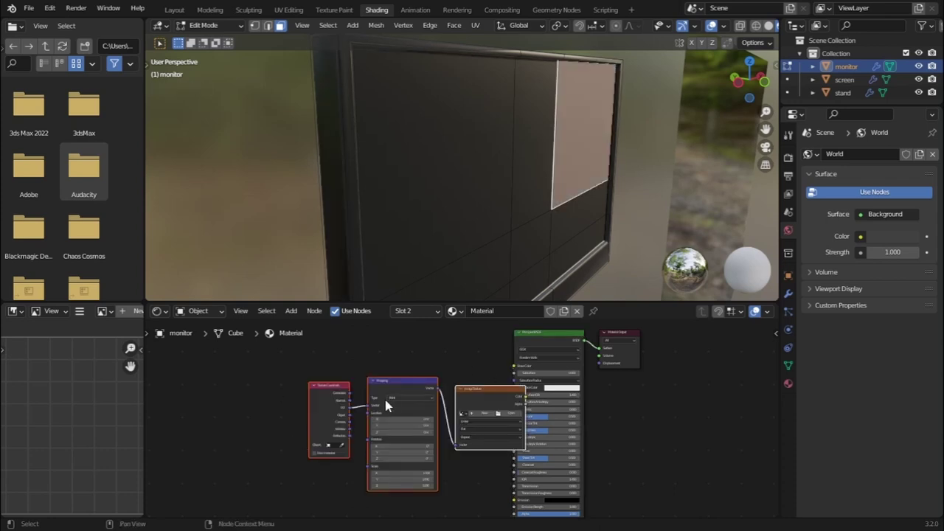
drag(480, 396, 446, 379)
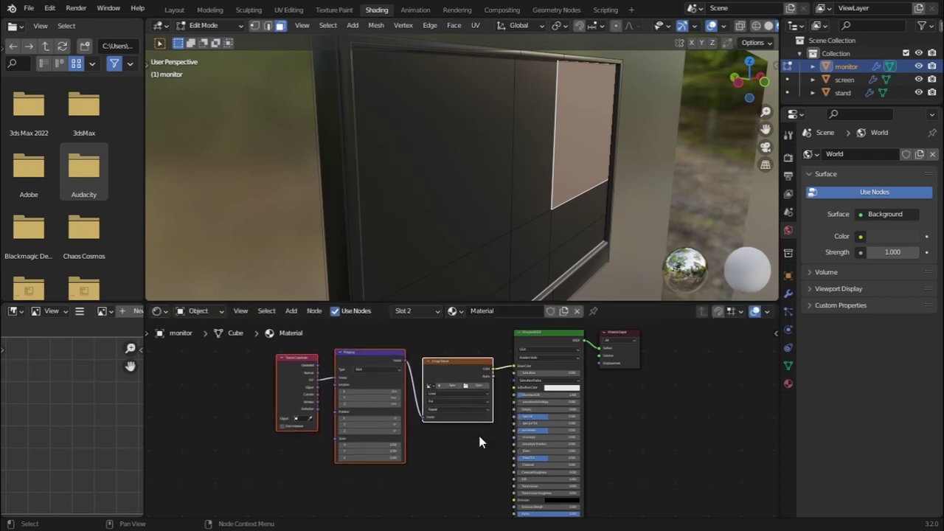
scroll(479, 441, up, 2)
scroll(478, 439, up, 4)
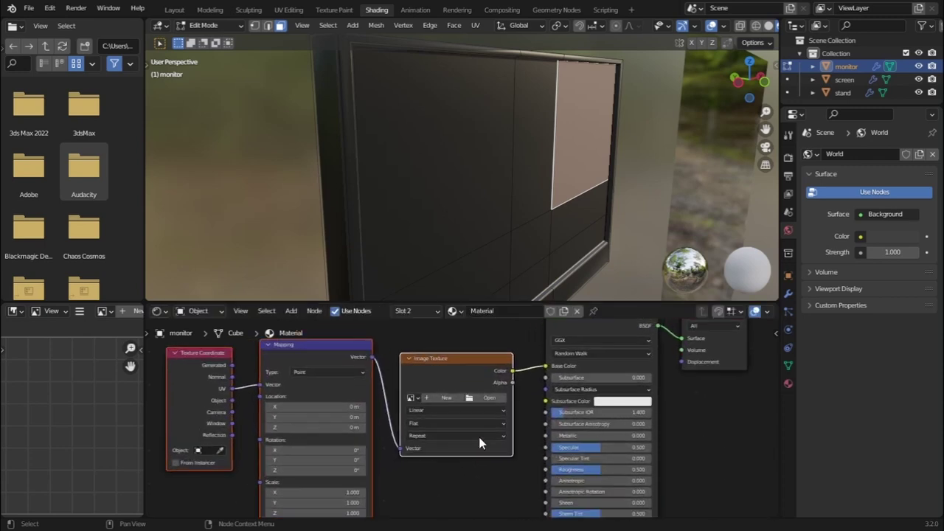
click(496, 393)
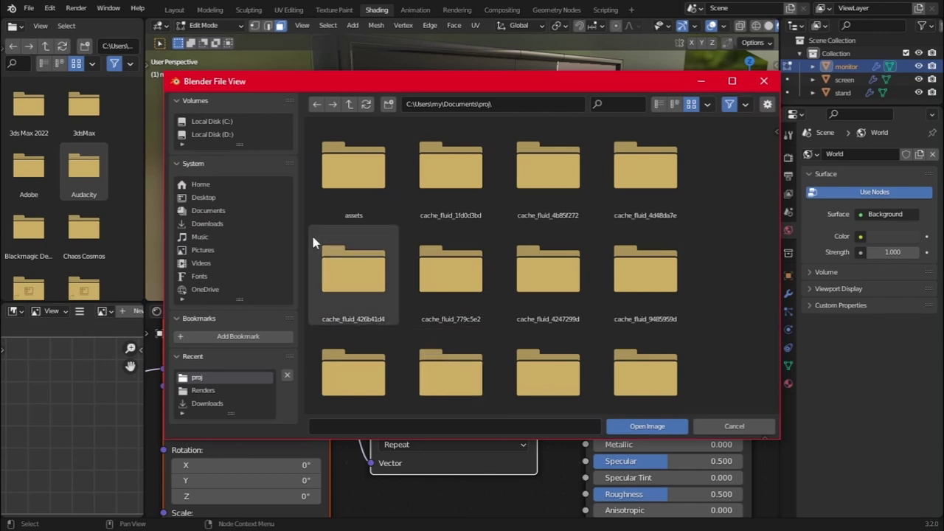
click(207, 224)
scroll(451, 258, down, 2)
click(451, 236)
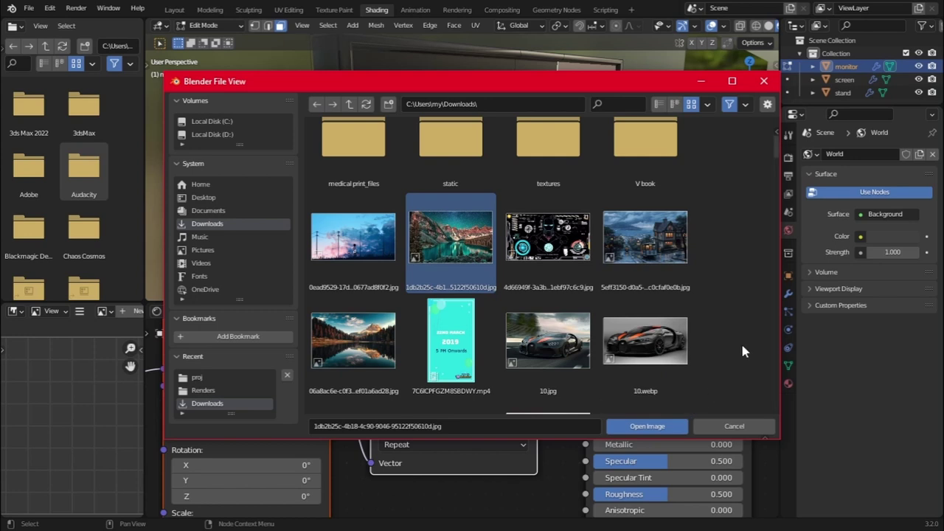
click(656, 432)
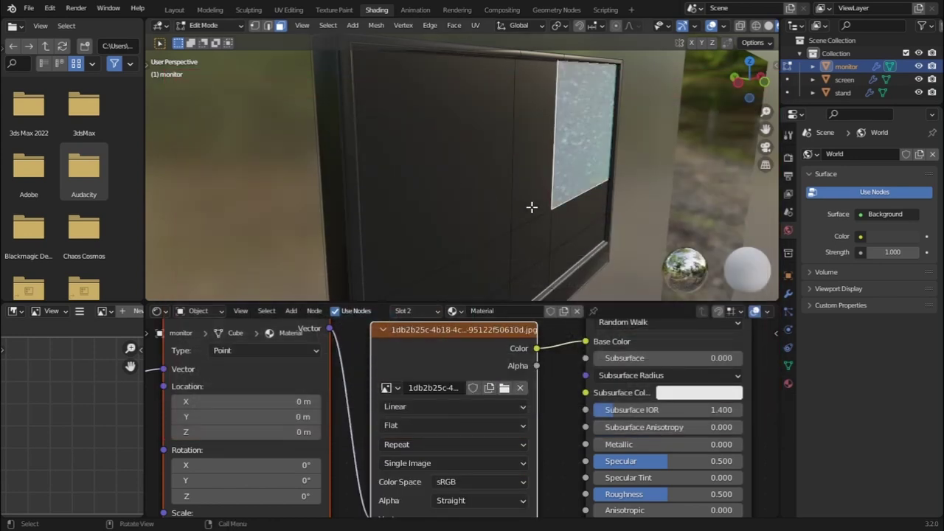
Select the remaining front faces of the monitor's display area and assign the image-textured Material to them.
middle_drag(531, 208, 471, 197)
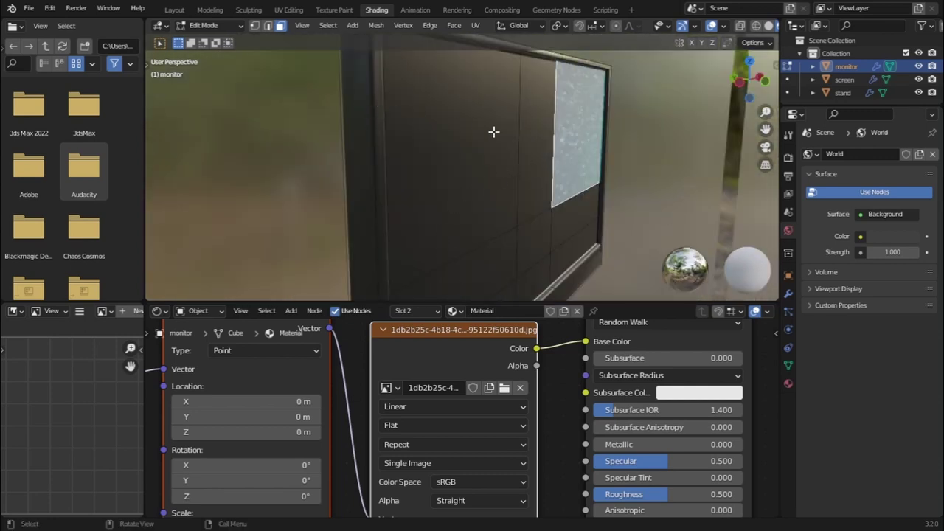
click(534, 144)
key(ctrl+z)
shift+click(531, 163)
shift+click(487, 230)
shift+click(488, 258)
shift+click(570, 231)
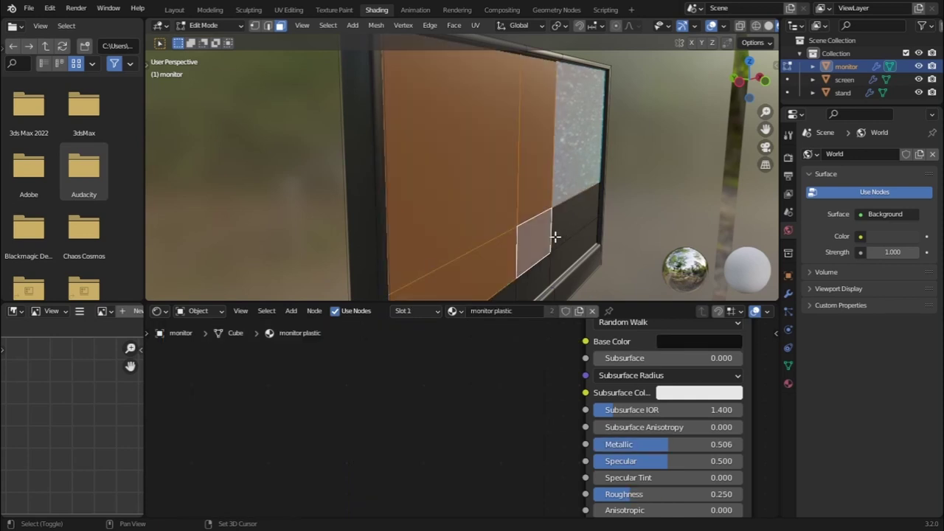
shift+click(576, 254)
middle_drag(489, 261, 500, 200)
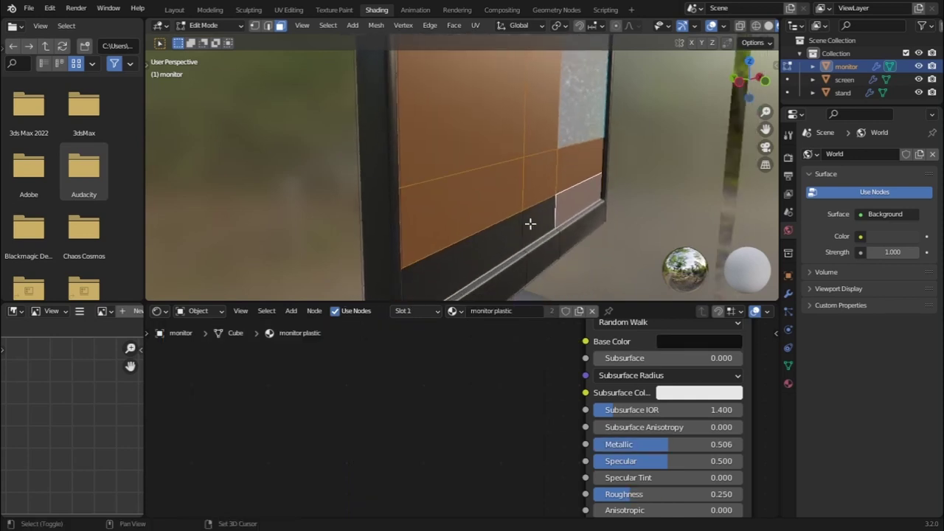
shift+click(481, 249)
click(421, 312)
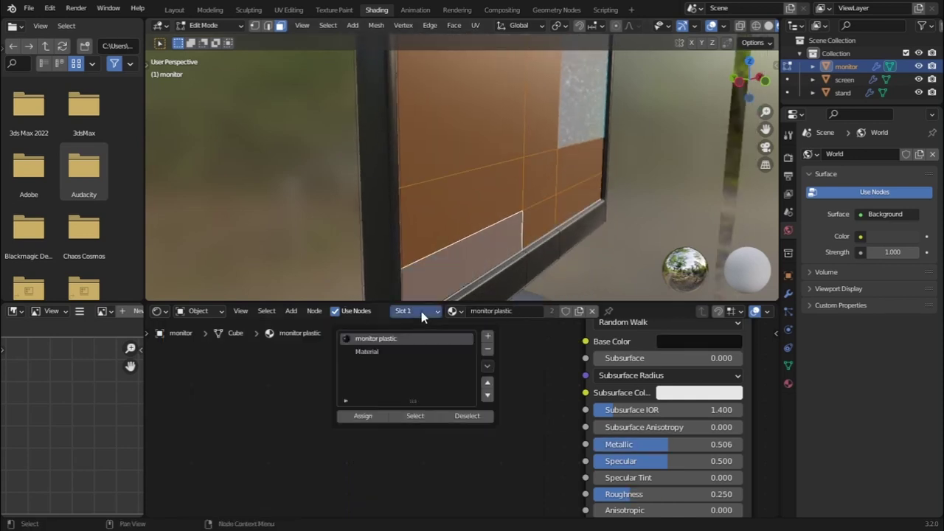
click(381, 353)
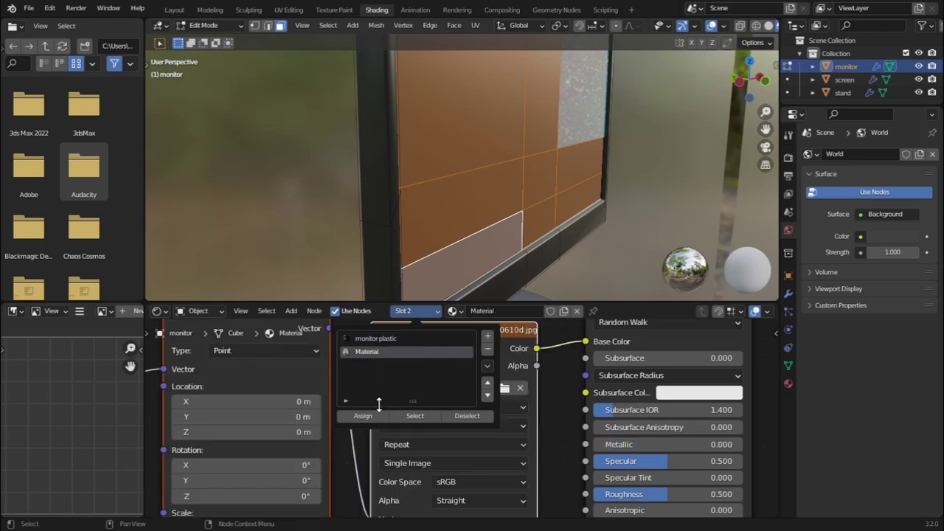
click(363, 416)
middle_drag(531, 170, 501, 177)
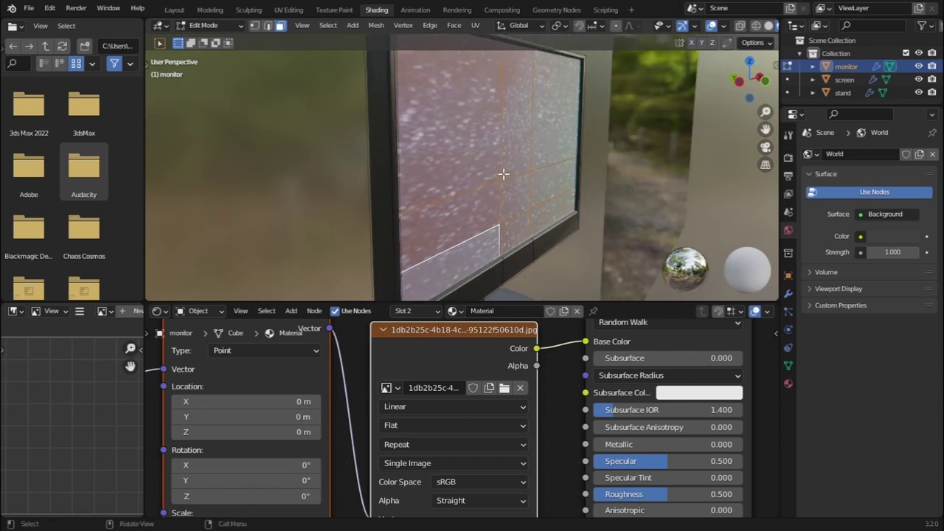
Rename the monitor's second material as "walpaper".
click(406, 311)
click(789, 384)
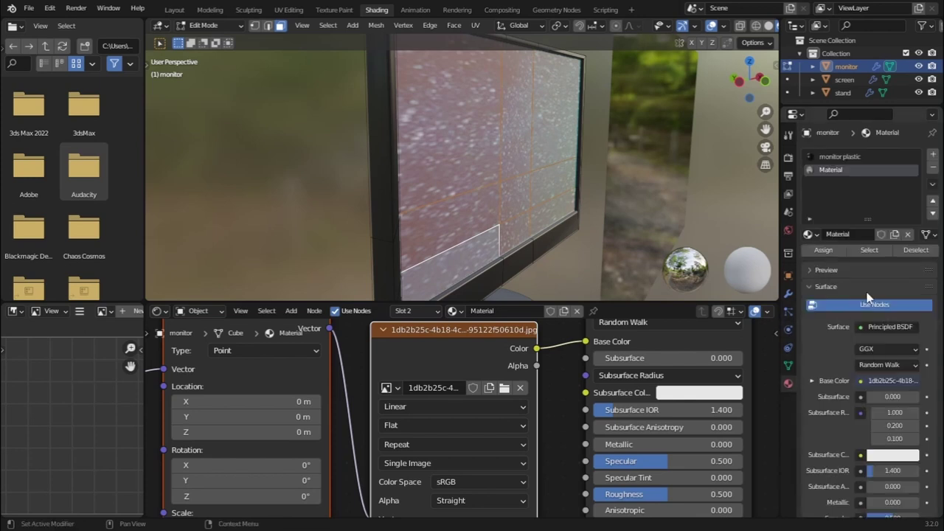
double_click(828, 171)
text(walpaper)
key(Return)
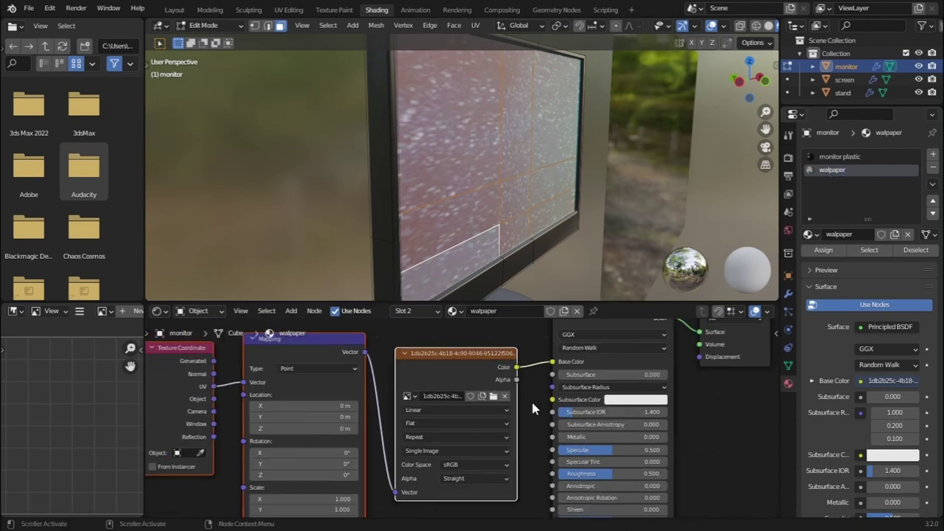
Unwrap the selected display faces with Smart UV Project, keeping the default settings.
scroll(531, 399, down, 2)
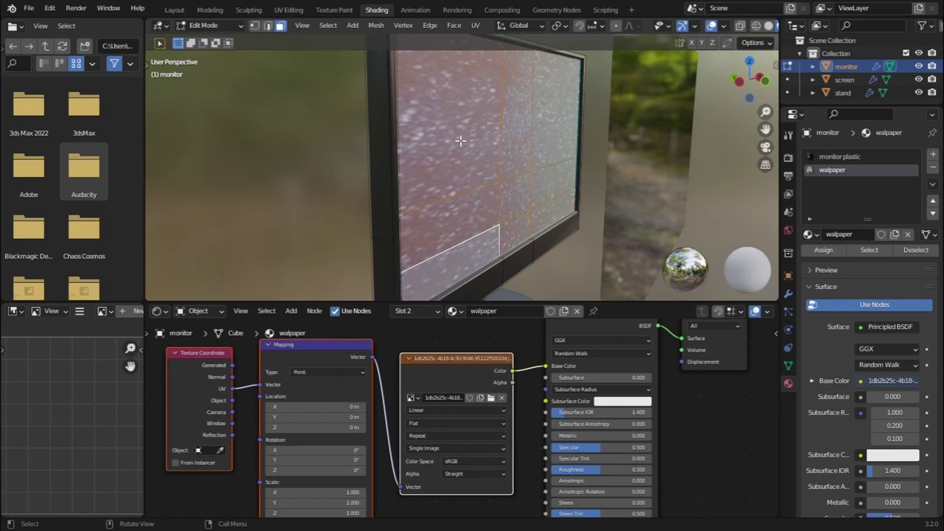
click(475, 25)
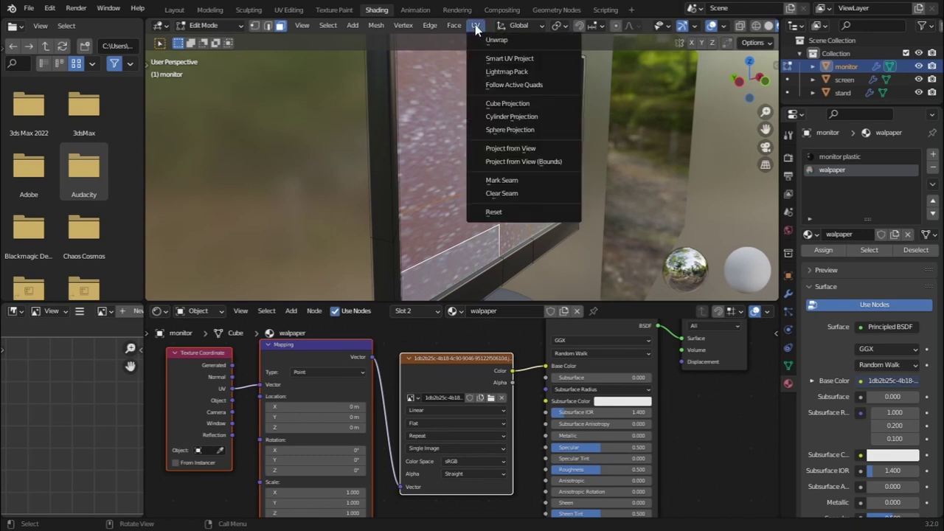
click(501, 62)
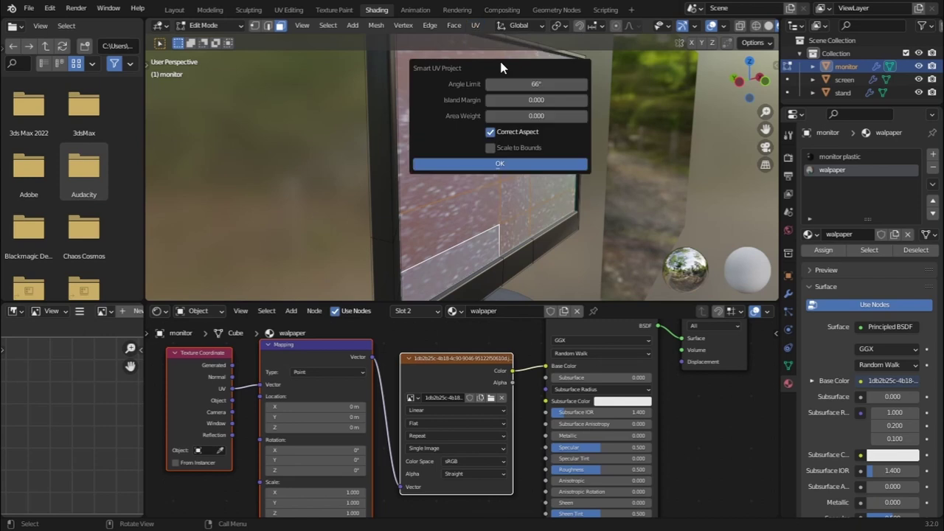
click(532, 167)
middle_drag(526, 172, 506, 165)
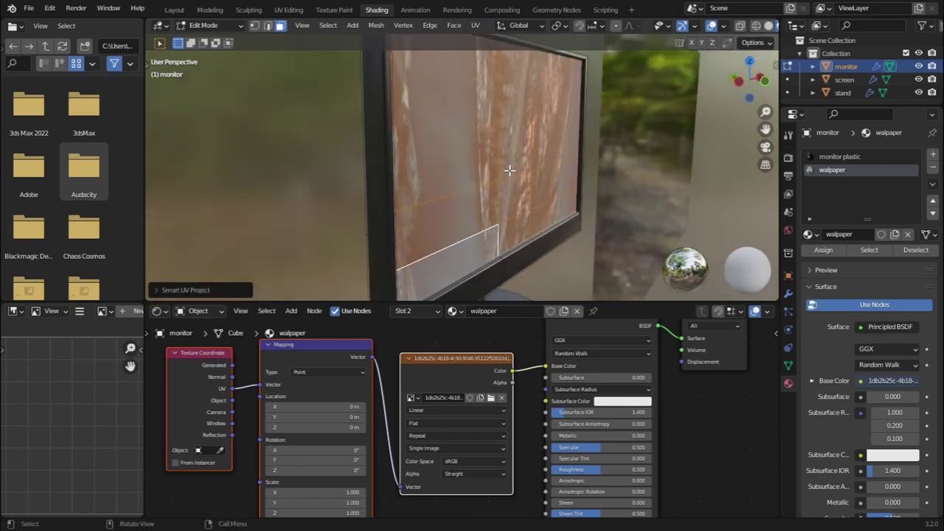
Leave Edit Mode, move the glass screen panel clear of the monitor along the X axis, and select the monitor.
key(Tab)
middle_drag(574, 200, 521, 204)
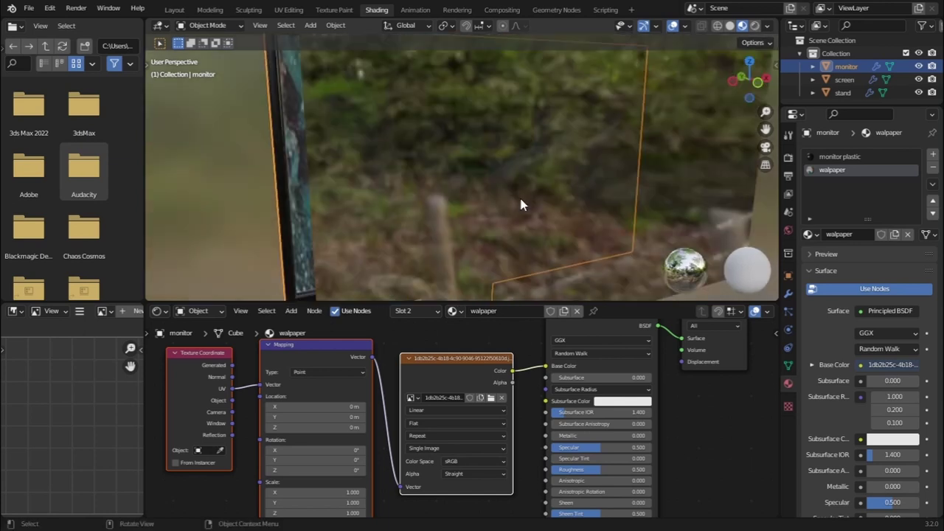
click(527, 202)
scroll(528, 205, down, 3)
key(g)
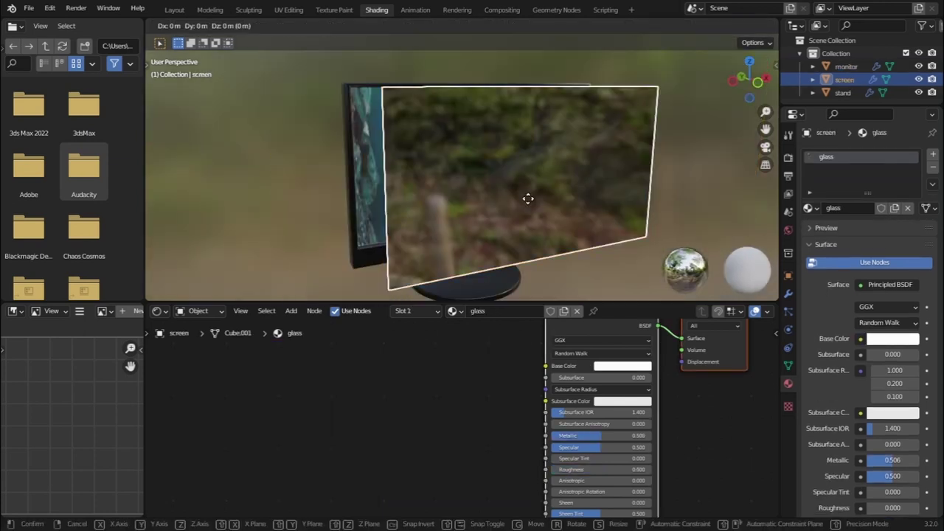
key(x)
click(696, 146)
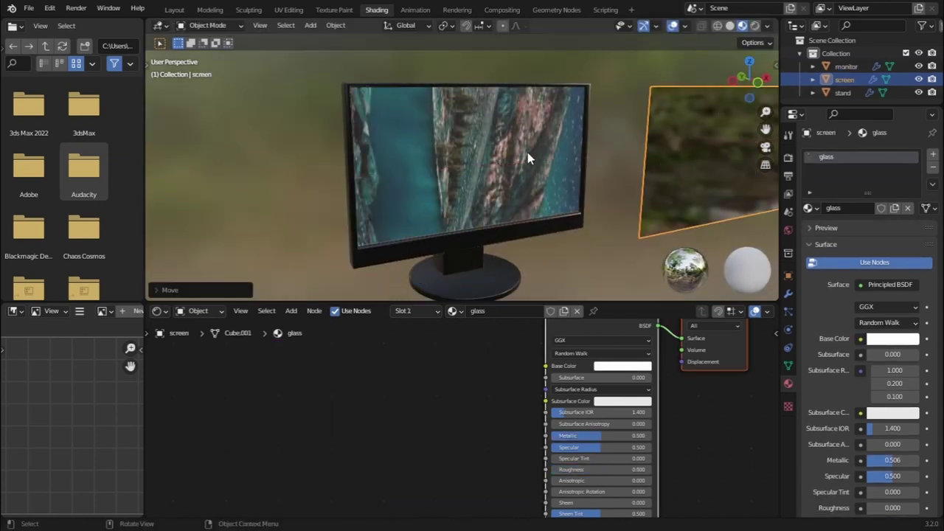
click(528, 153)
middle_drag(452, 414, 476, 422)
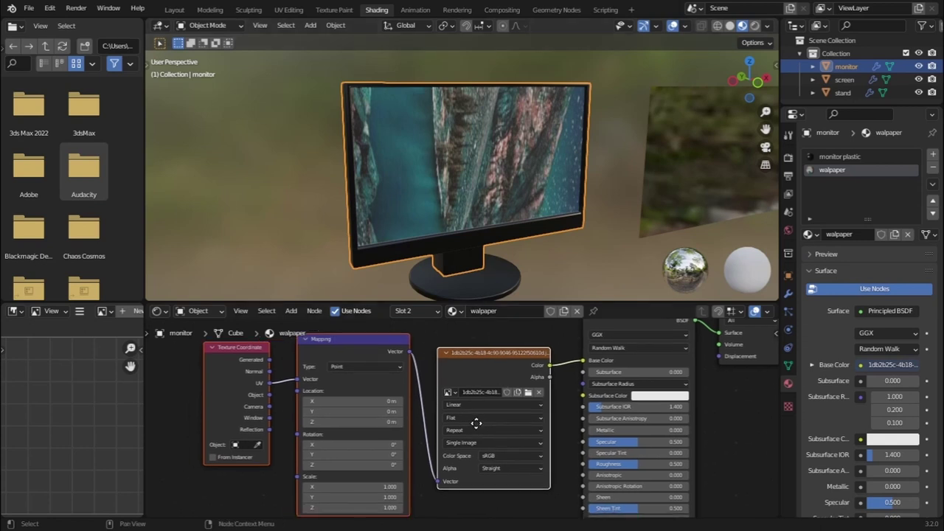
scroll(429, 426, up, 3)
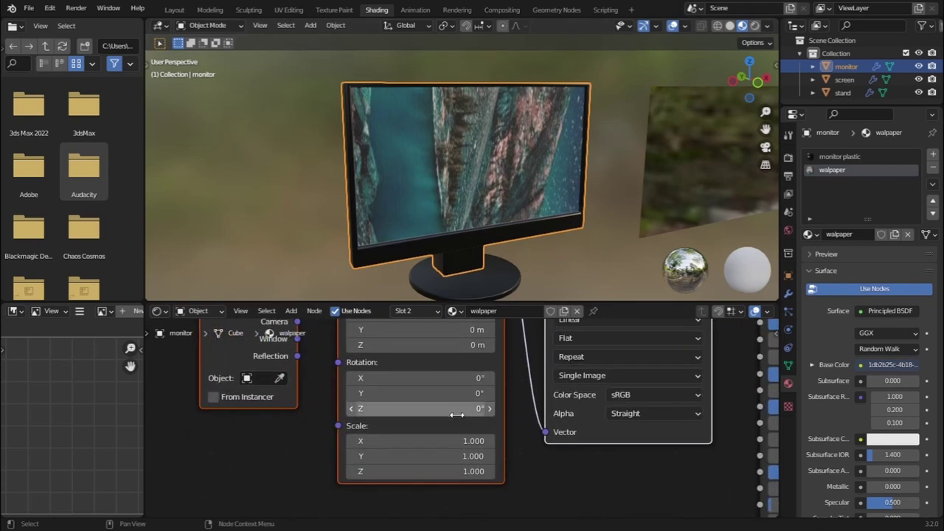
Set the Z rotation of the wallpaper's Mapping node to 90°.
mouse_move(451, 410)
mouse_down()
mouse_move(361, 410)
mouse_move(453, 411)
mouse_up()
click(452, 411)
text(90)
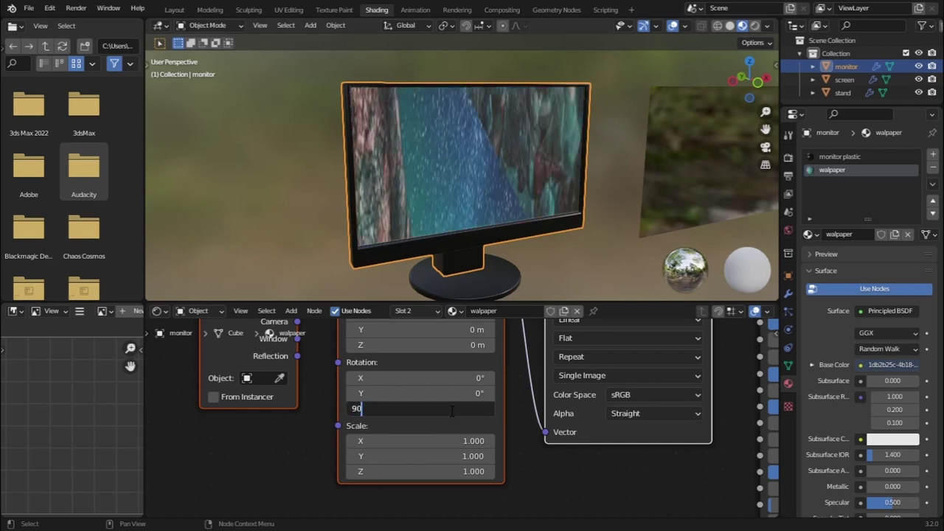
key(Return)
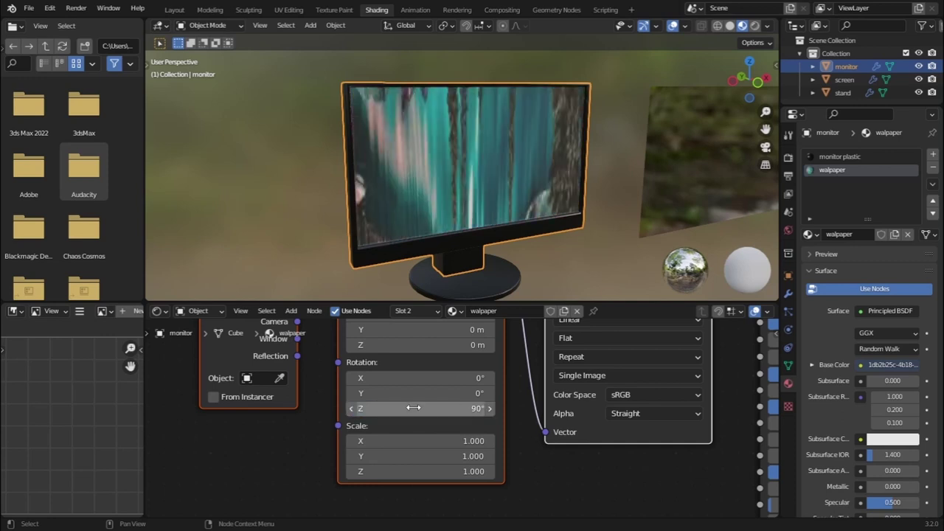
Adjust the wallpaper Mapping node's scale to X 2.300 and Y 1.500.
drag(487, 441, 532, 442)
click(490, 442)
mouse_move(443, 457)
ctrl+mouse_down()
mouse_move(458, 456)
mouse_move(448, 457)
ctrl+mouse_up()
click(490, 456)
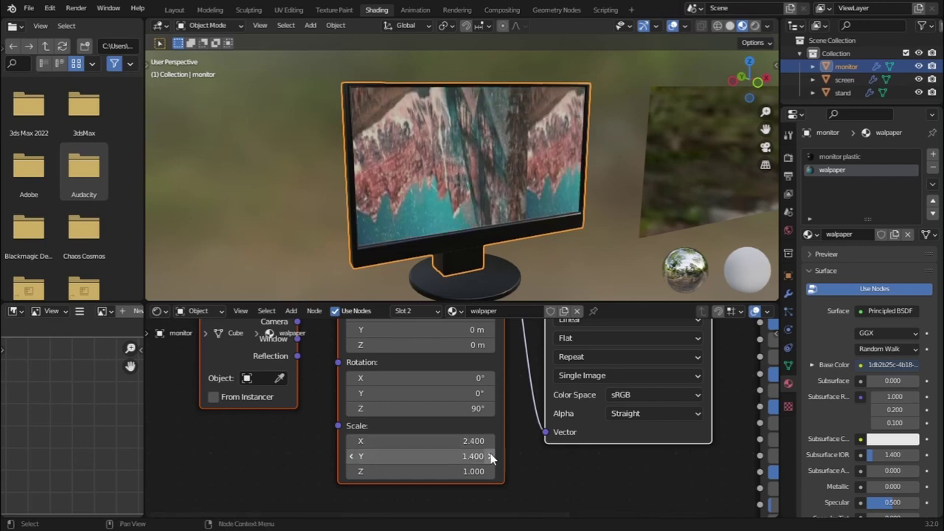
click(489, 456)
click(352, 442)
click(351, 442)
click(491, 441)
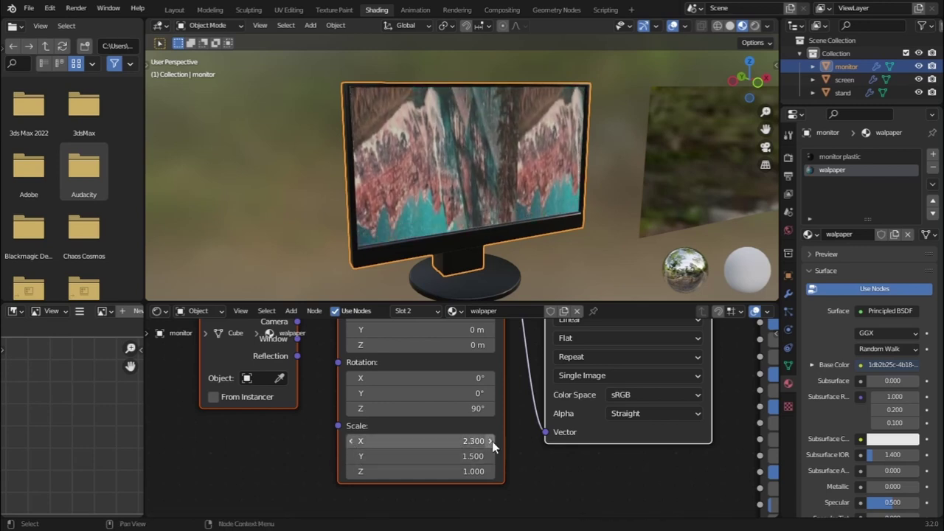
Set the Z rotation of the wallpaper's Mapping node to 0°.
click(464, 410)
text(179)
key(Return)
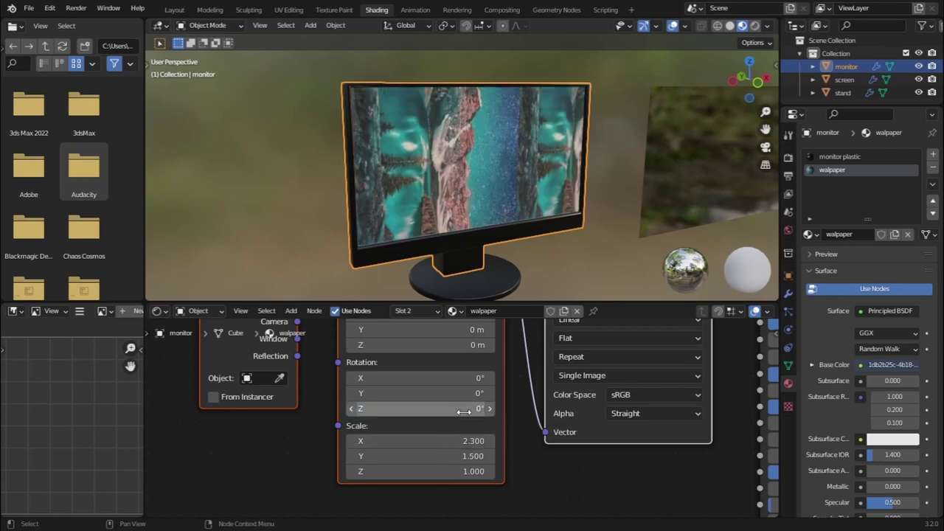
Set the Z rotation of the wallpaper's Mapping node to 270°.
scroll(465, 413, down, 1)
mouse_move(465, 410)
mouse_down()
mouse_move(484, 411)
mouse_move(464, 412)
mouse_up()
click(464, 411)
text(270)
key(Return)
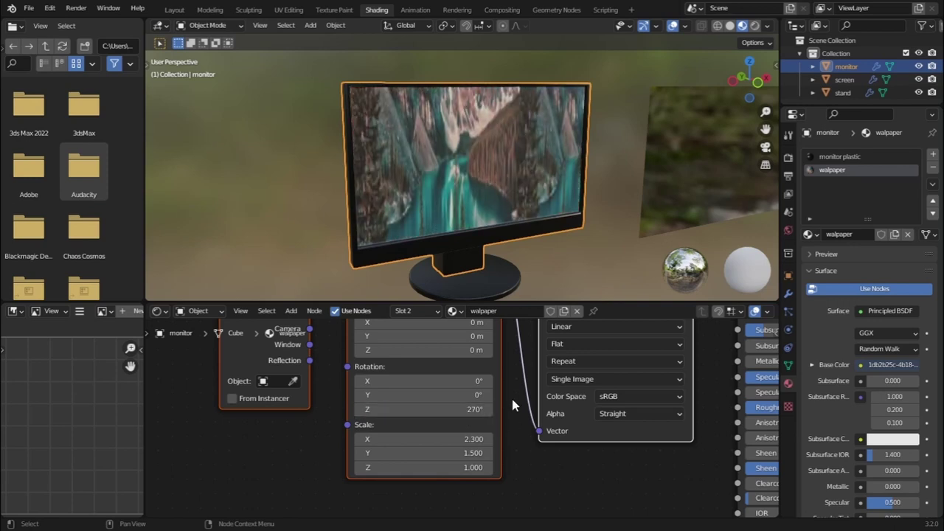
Lower the X scale of the wallpaper's Mapping node to 1.400.
click(359, 439)
click(359, 440)
click(358, 439)
click(358, 440)
click(359, 439)
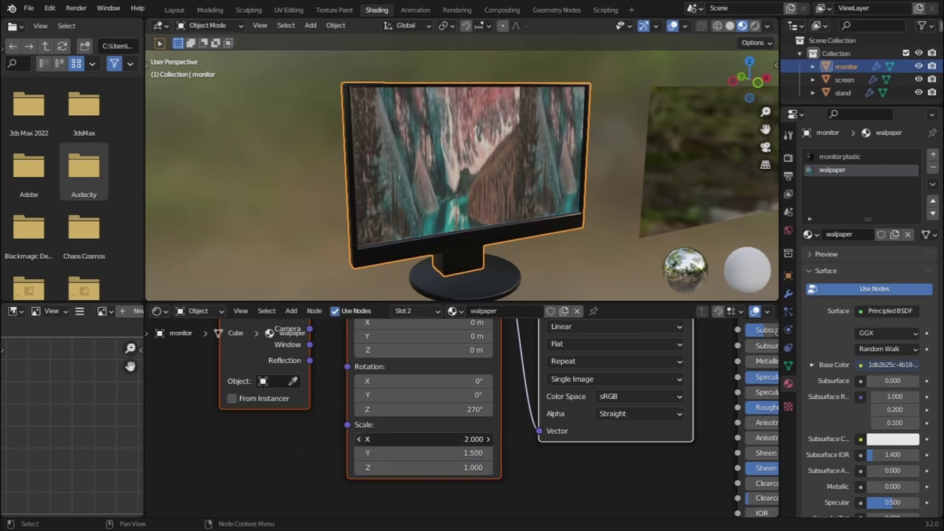
click(358, 439)
click(358, 439)
click(358, 440)
click(358, 440)
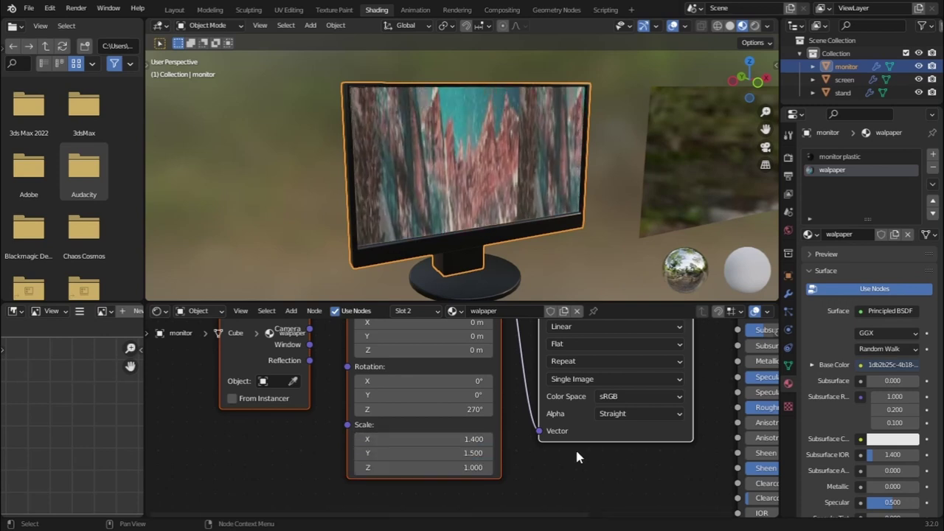
Raise the X scale of the wallpaper's Mapping node to 5.300.
click(488, 440)
click(488, 440)
click(489, 440)
click(488, 440)
click(488, 439)
click(489, 440)
click(488, 440)
click(488, 439)
click(489, 440)
click(489, 440)
click(489, 440)
click(489, 440)
click(488, 440)
click(489, 440)
click(488, 440)
click(489, 440)
click(488, 439)
click(489, 439)
click(489, 439)
click(489, 440)
click(488, 439)
click(489, 439)
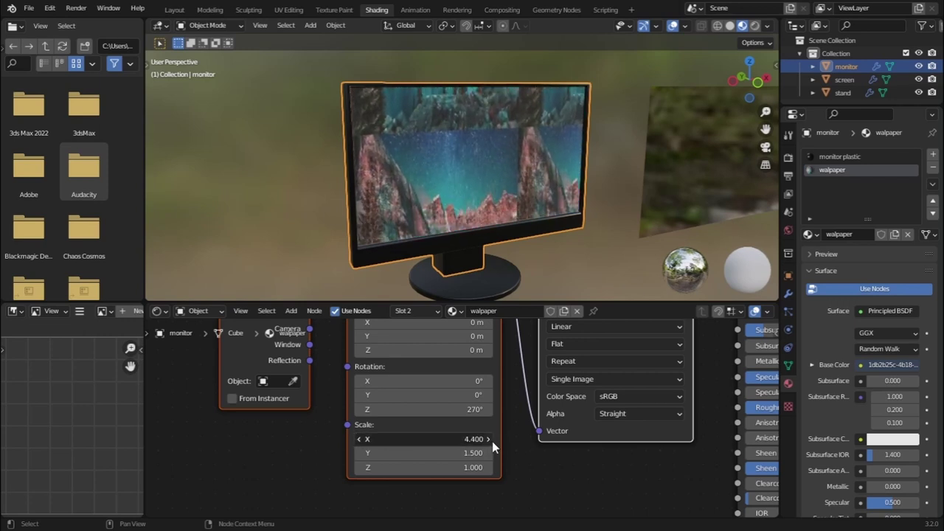
click(488, 439)
click(488, 440)
click(492, 441)
click(492, 441)
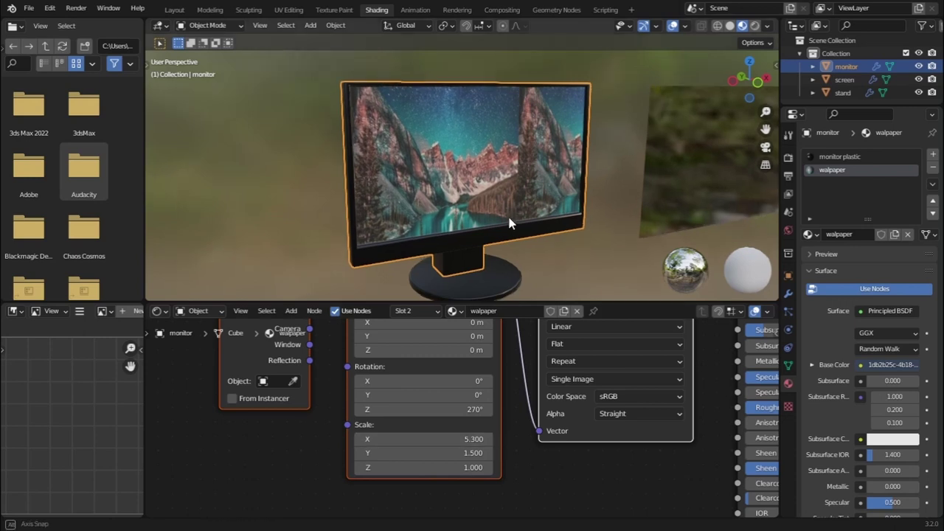
Set the Y scale of the wallpaper's Mapping node to 1.000 so the image stops repeating across the display.
middle_drag(510, 219, 496, 219)
click(488, 453)
click(360, 452)
click(360, 453)
click(360, 453)
click(360, 453)
click(360, 452)
click(360, 452)
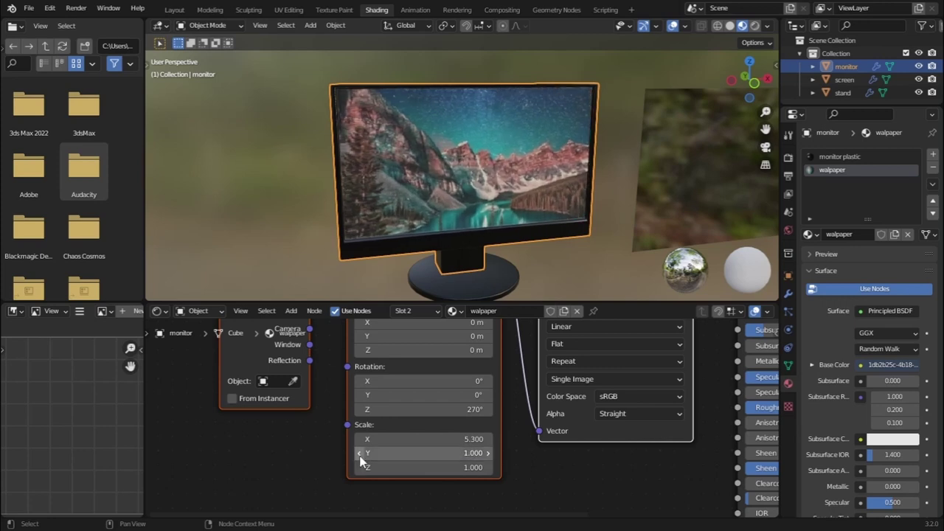
Connect the wallpaper Image Texture's Color output to the Emission input of the Principled BSDF node.
middle_drag(480, 195, 505, 182)
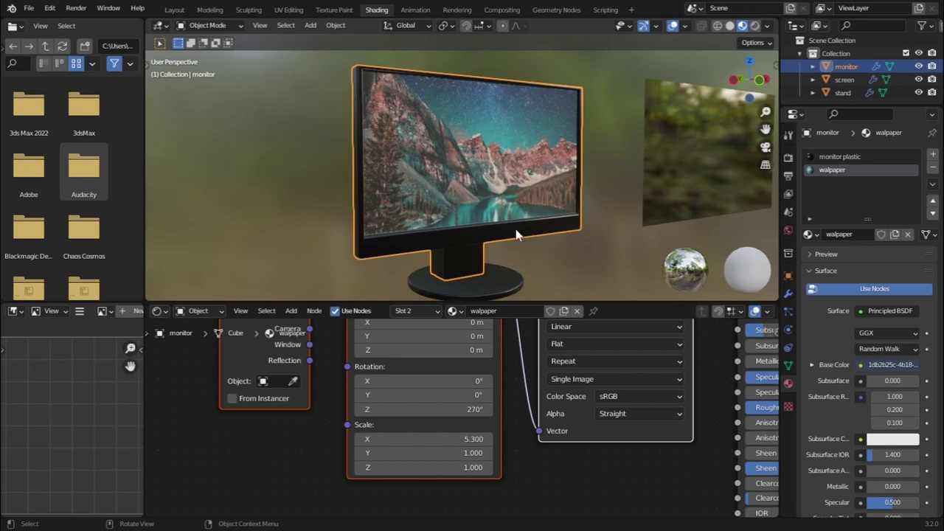
scroll(612, 411, down, 1)
middle_drag(611, 411, 498, 413)
scroll(497, 413, down, 1)
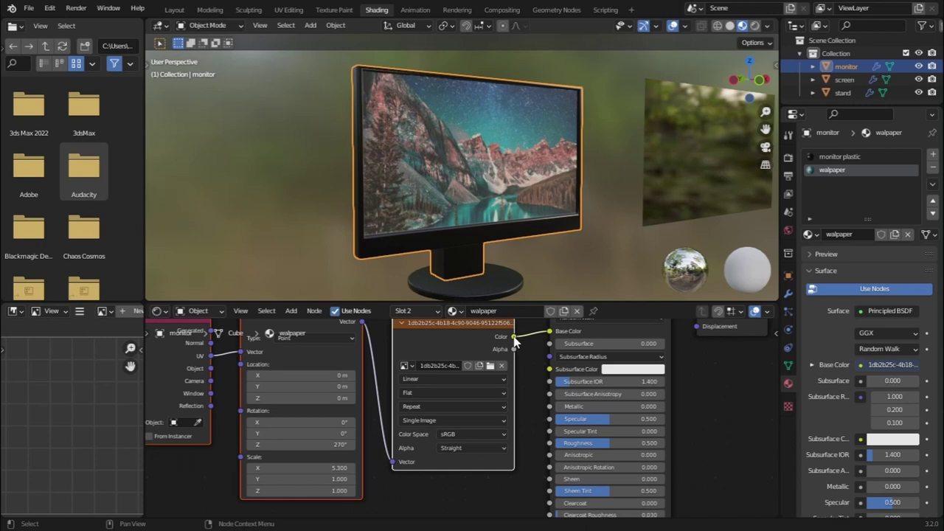
drag(515, 340, 553, 392)
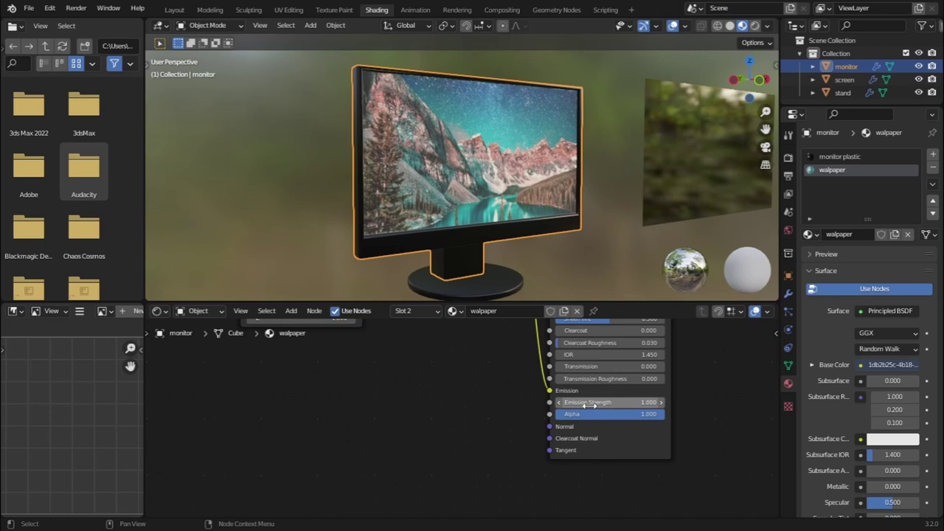
Try an Emission Strength of 200.900 on the wallpaper's Principled BSDF node and replace it with 1.500.
mouse_move(590, 404)
mouse_down()
mouse_move(649, 405)
mouse_move(576, 405)
mouse_move(635, 404)
mouse_move(590, 405)
mouse_up()
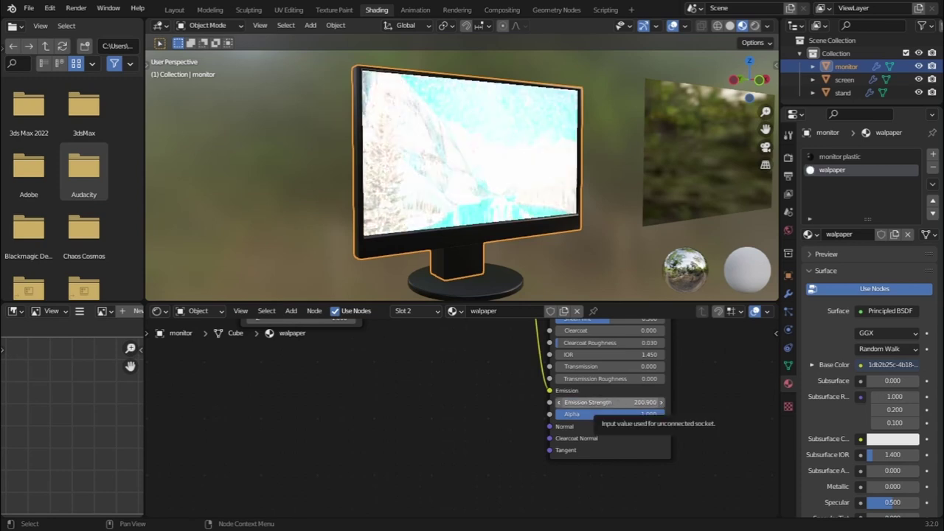
click(613, 403)
text(1)
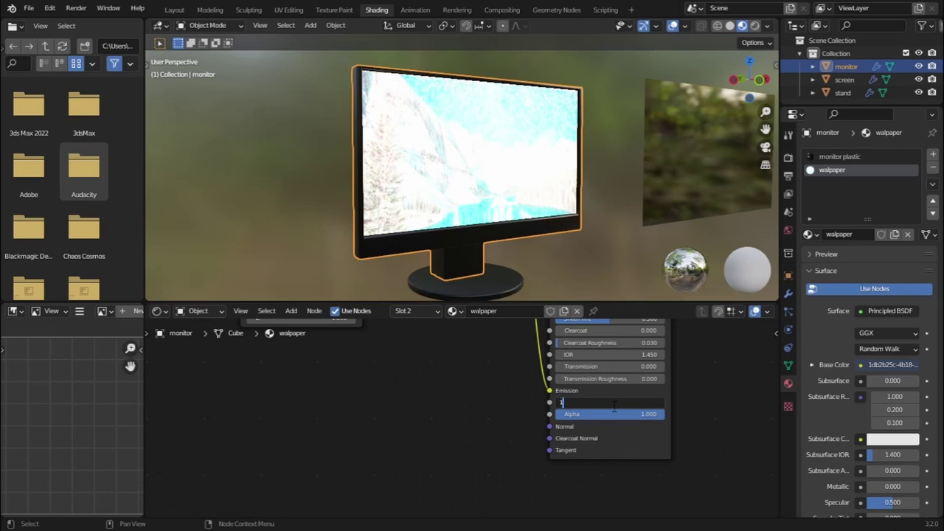
text(.5)
key(Return)
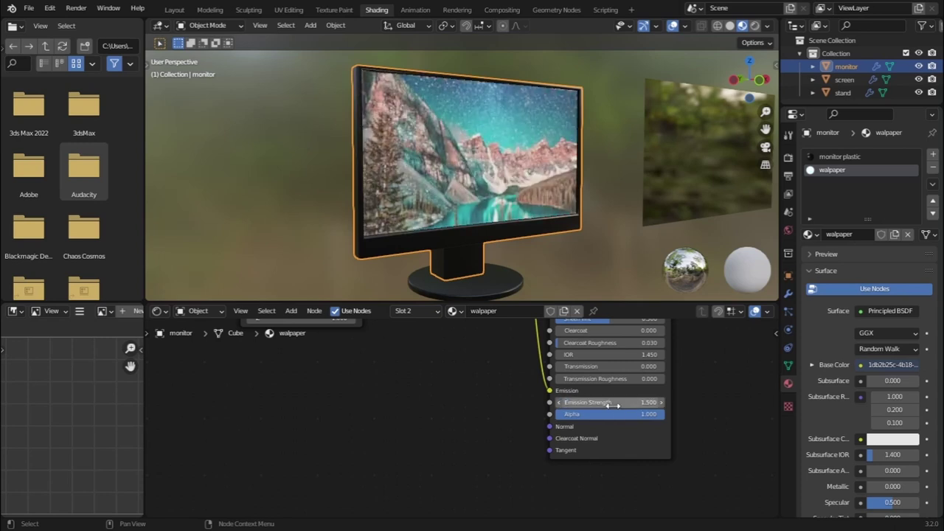
Set the wallpaper's Emission Strength to 1.
click(613, 403)
text(1)
key(Return)
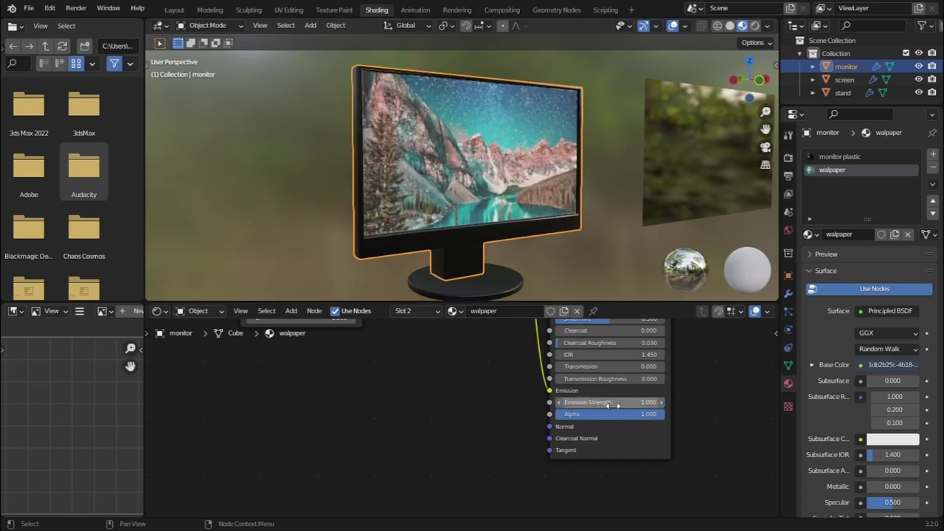
Move the glass screen panel along the Y and X axes until it sits in front of the monitor's display.
middle_drag(521, 213, 524, 175)
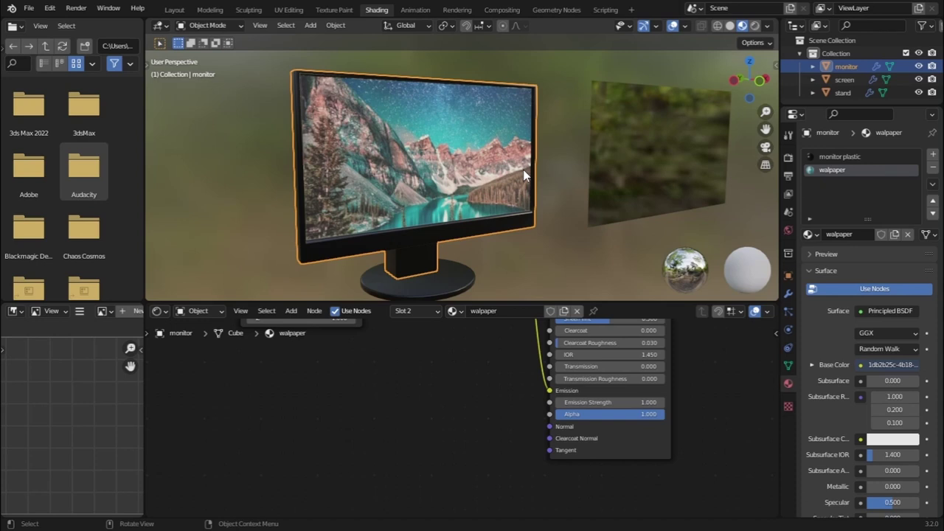
click(622, 184)
middle_drag(571, 199, 571, 226)
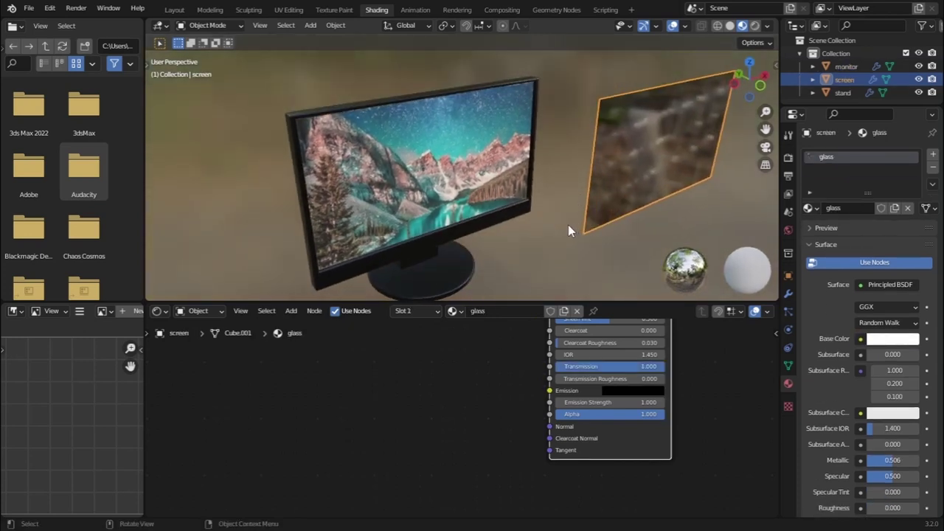
key(g)
key(y)
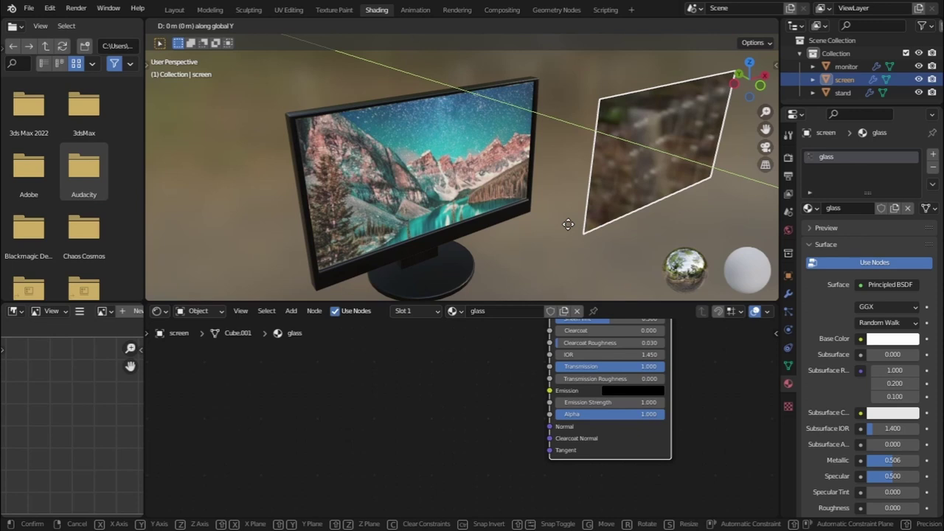
click(526, 211)
key(g)
key(y)
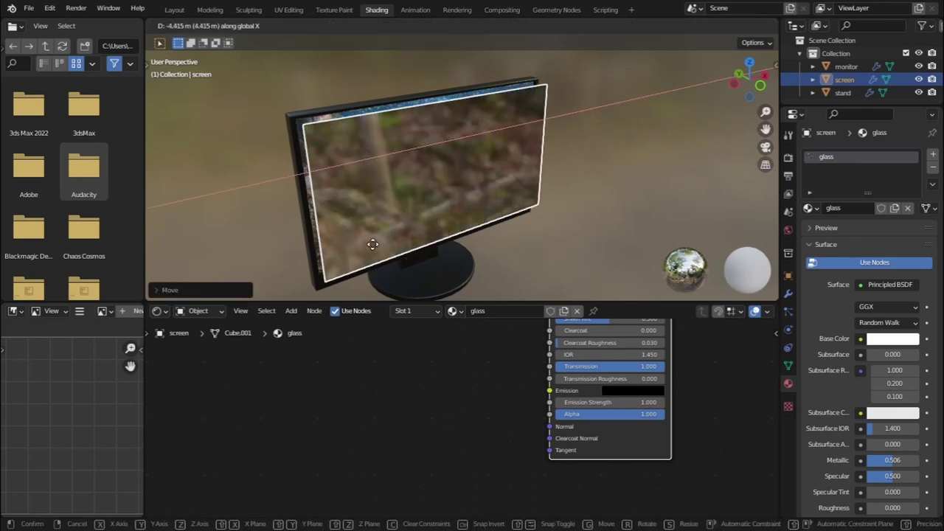
click(382, 207)
Move the glass screen panel along the Y axis to fit into the monitor's frame, and deselect it.
middle_drag(383, 207, 428, 204)
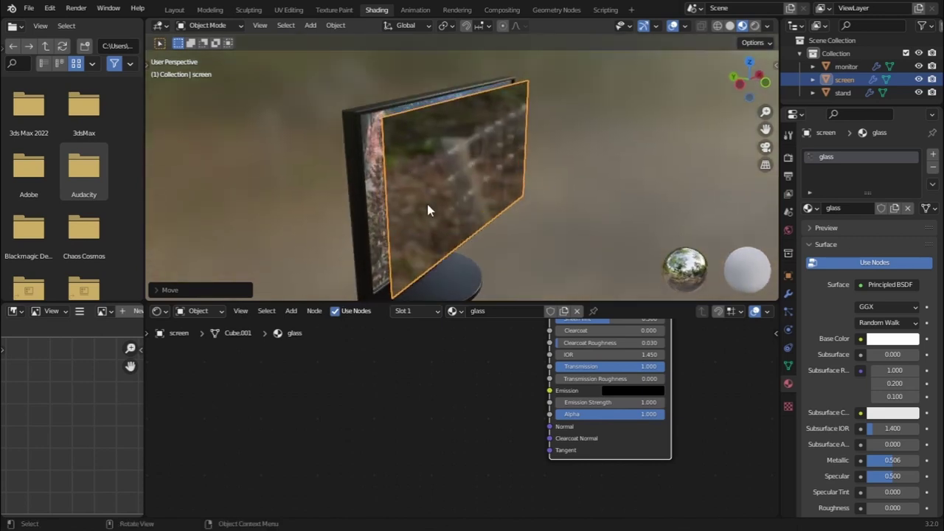
key(g)
key(y)
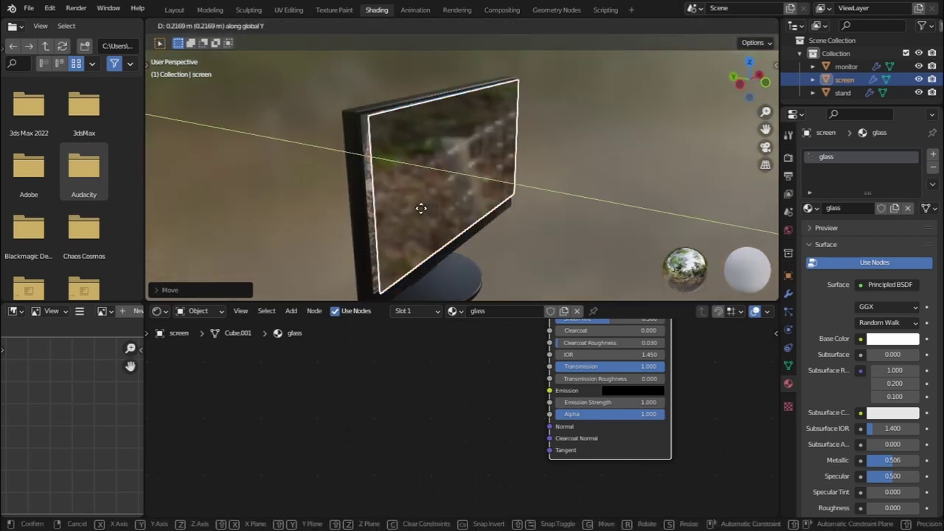
click(416, 207)
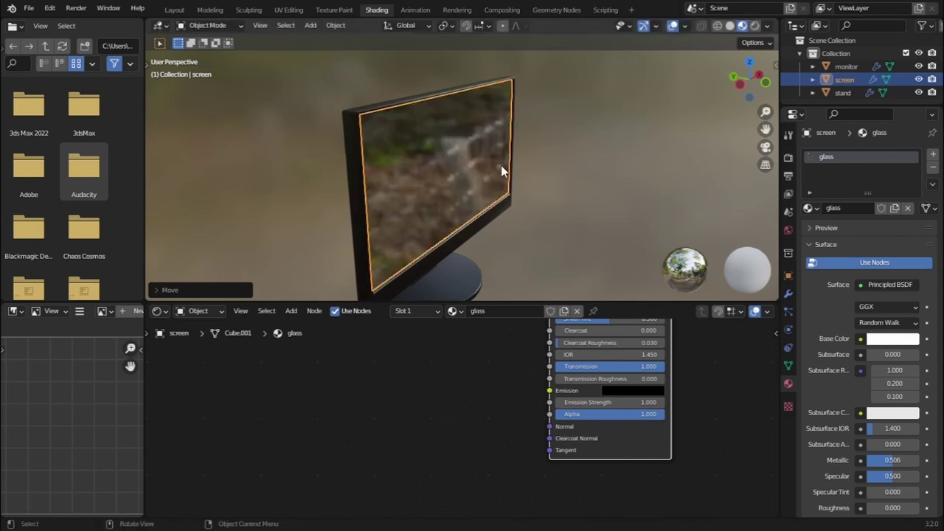
click(547, 154)
Show the viewport in Rendered shading, set the render engine to Cycles, and deselect the glass screen panel.
middle_drag(430, 190, 392, 179)
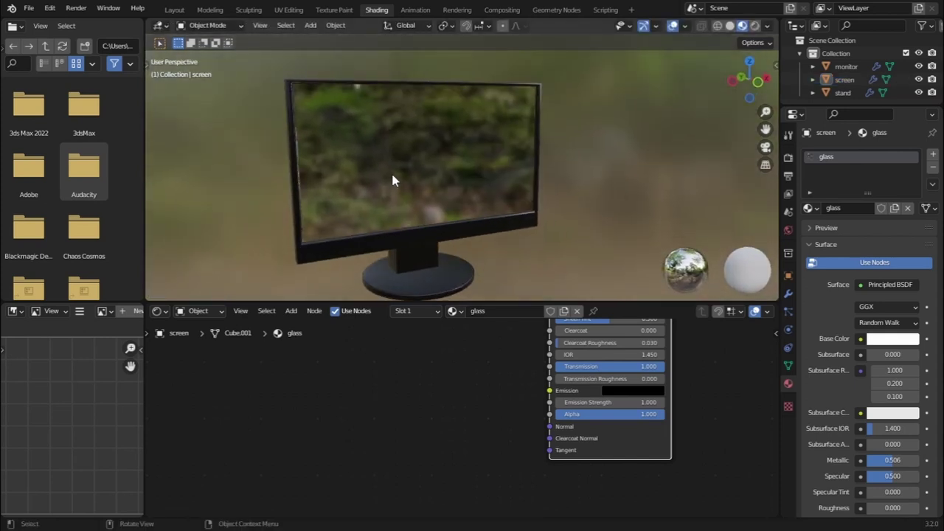
click(393, 180)
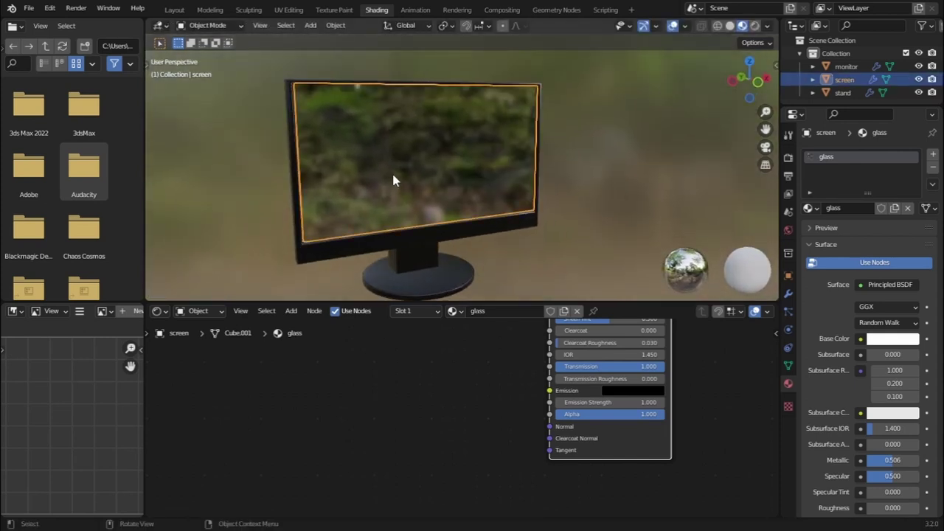
click(753, 27)
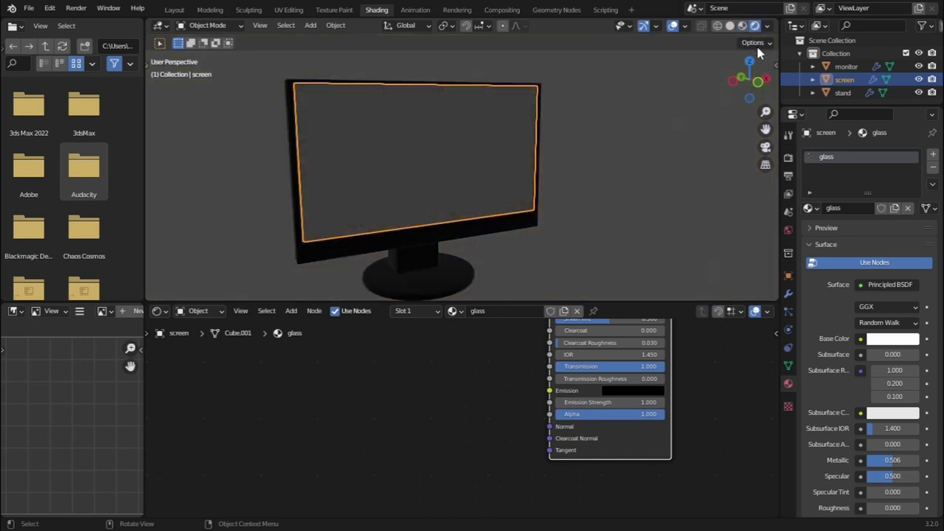
click(789, 162)
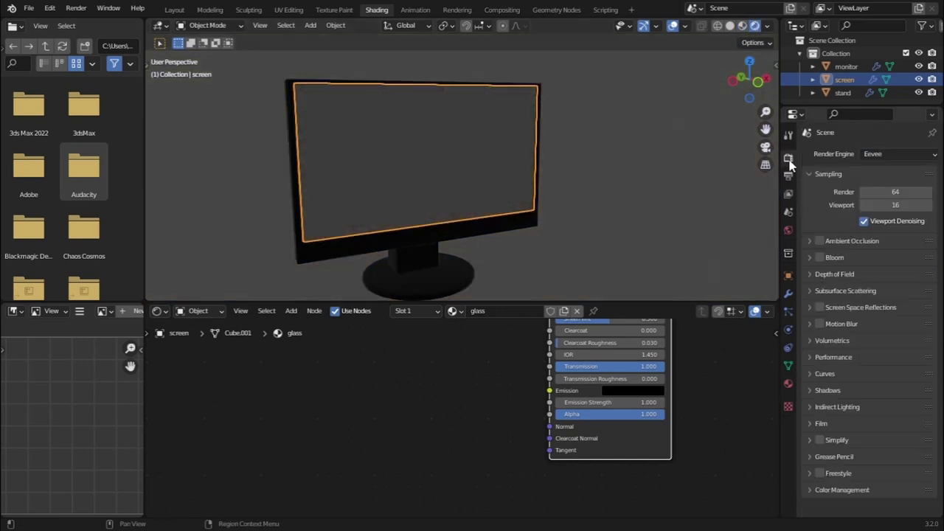
click(902, 154)
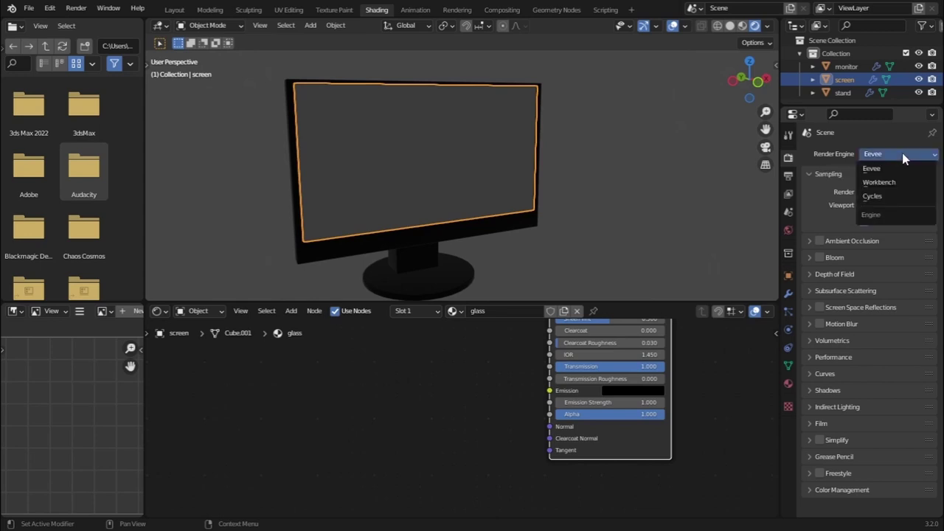
click(891, 199)
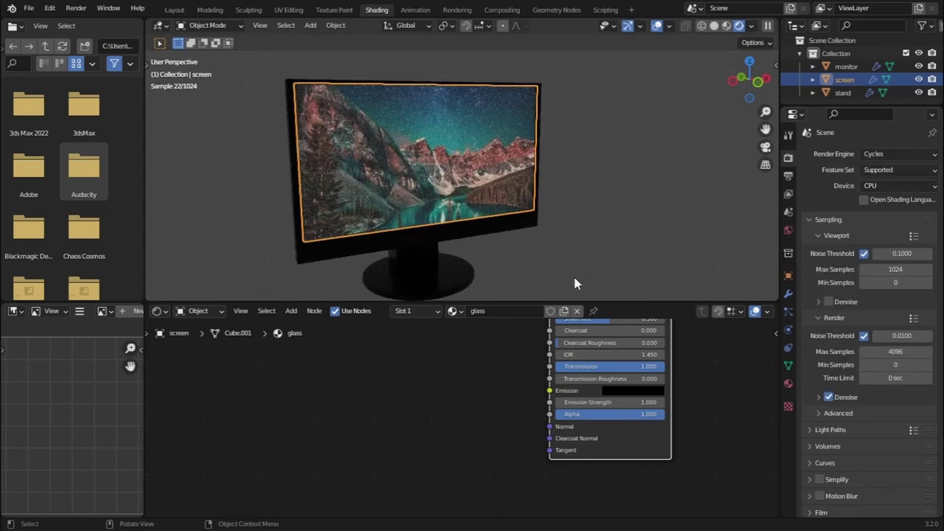
click(618, 232)
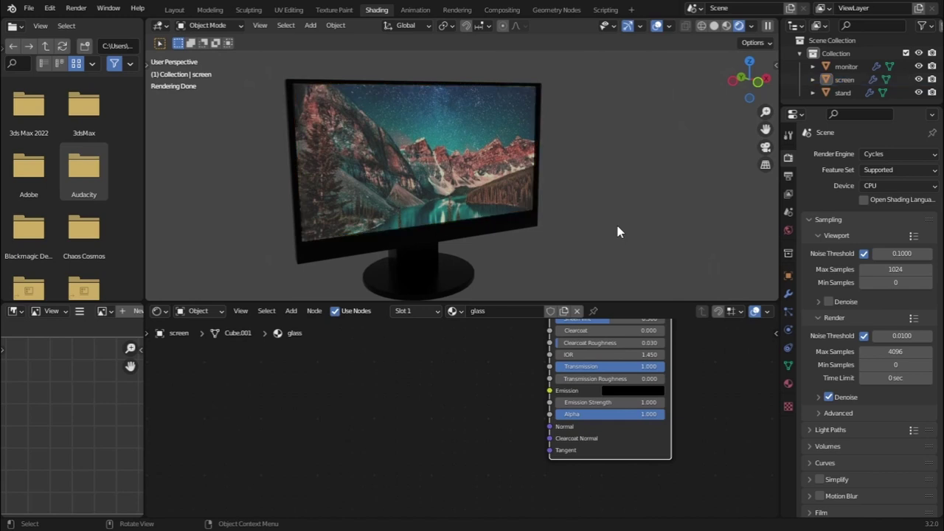
Hide the glass screen panel to compare the wallpaper without it, and show the panel again.
scroll(455, 402, down, 1)
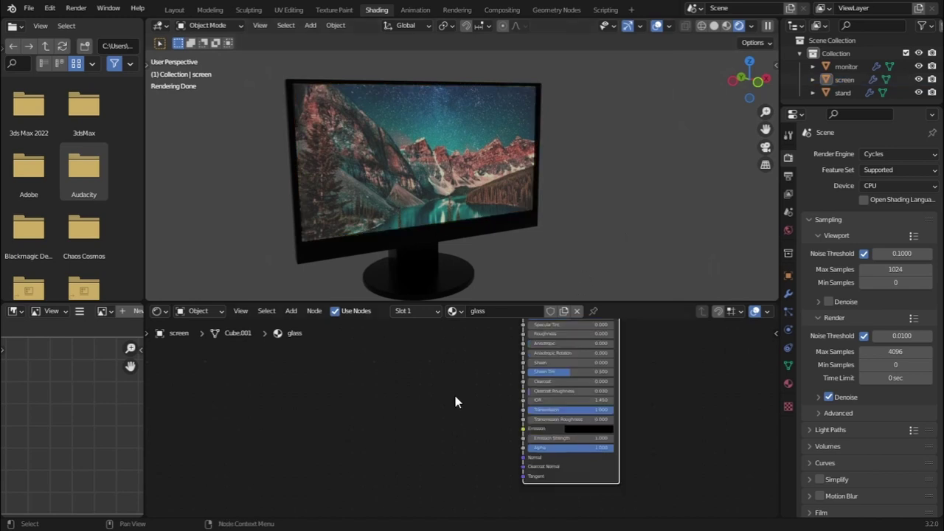
click(456, 199)
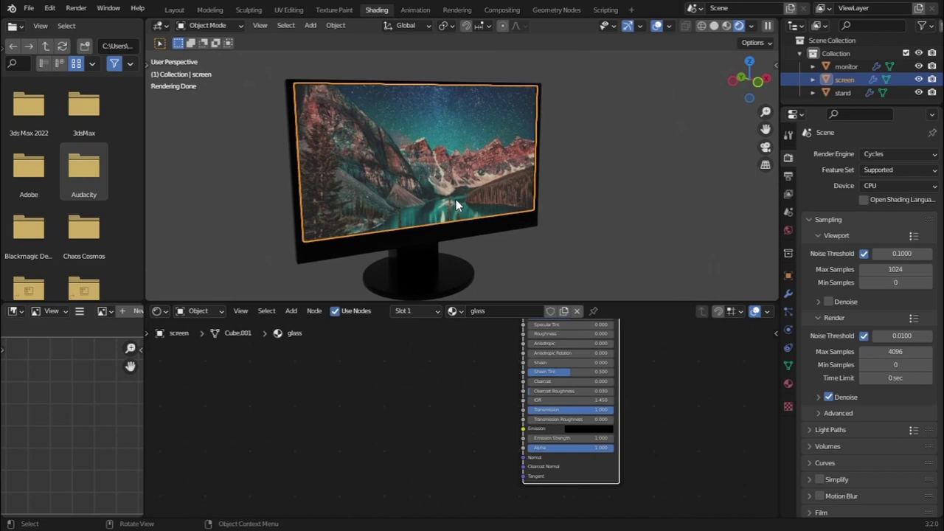
shift+click(456, 199)
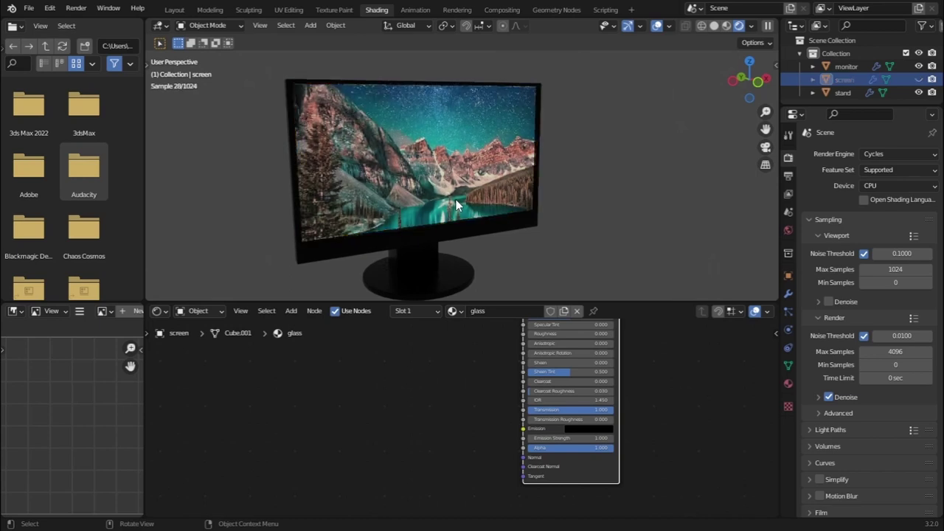
click(456, 205)
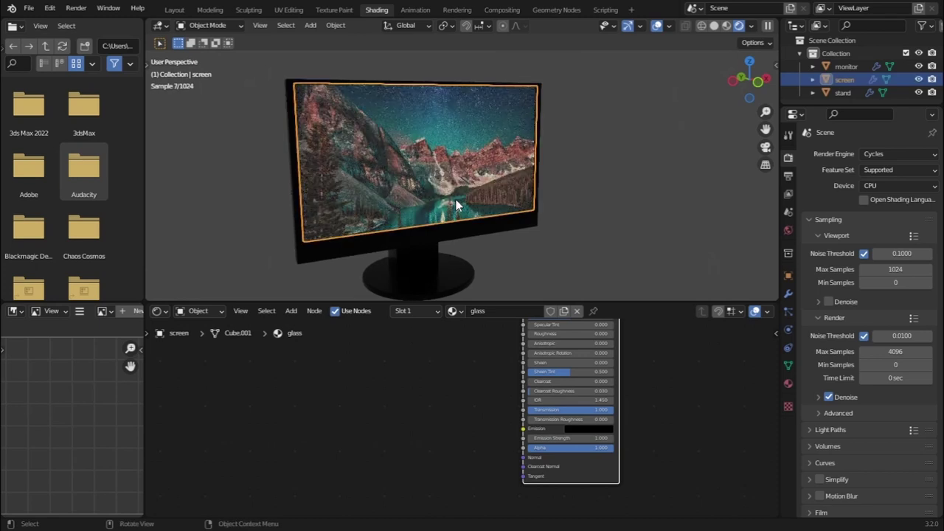
In Material Preview shading, add a Noise Texture node to the glass material and connect its Fac output to the Principled BSDF's Roughness.
middle_drag(468, 386, 484, 422)
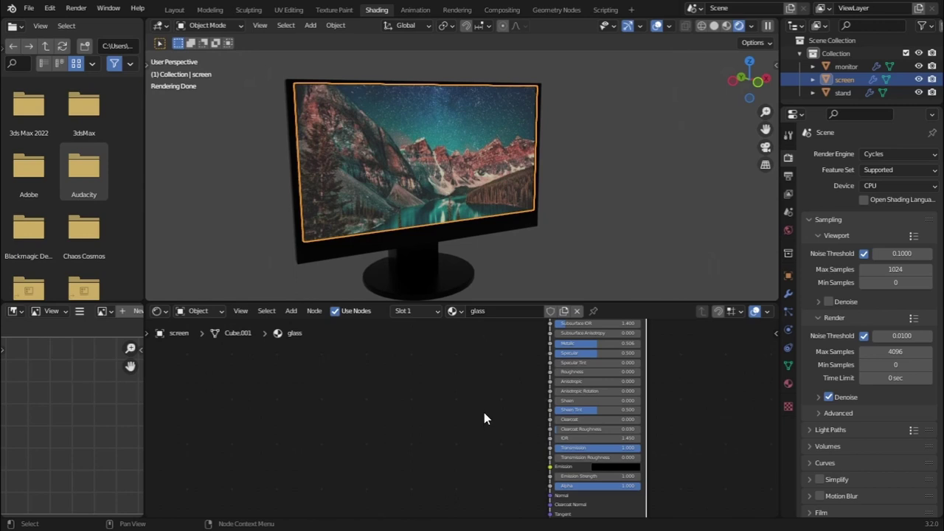
middle_drag(471, 420, 471, 452)
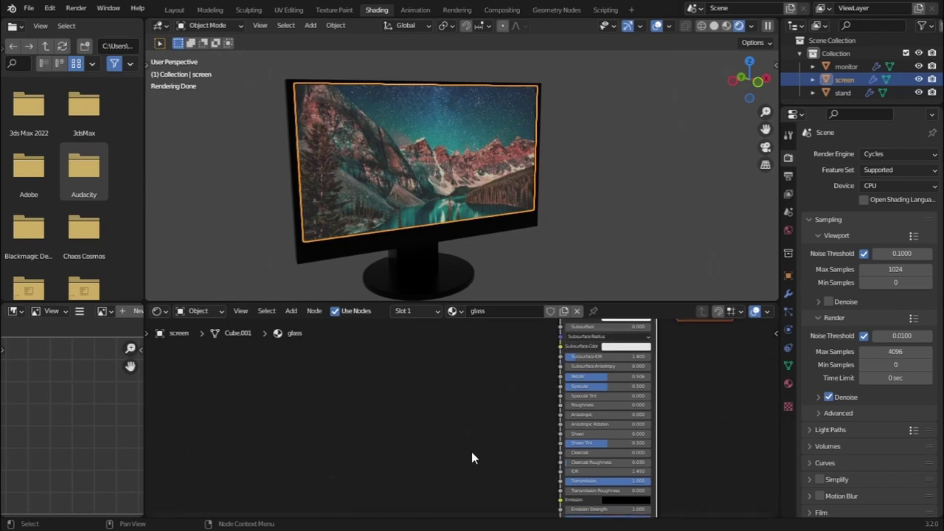
middle_drag(480, 413, 456, 368)
scroll(466, 392, up, 4)
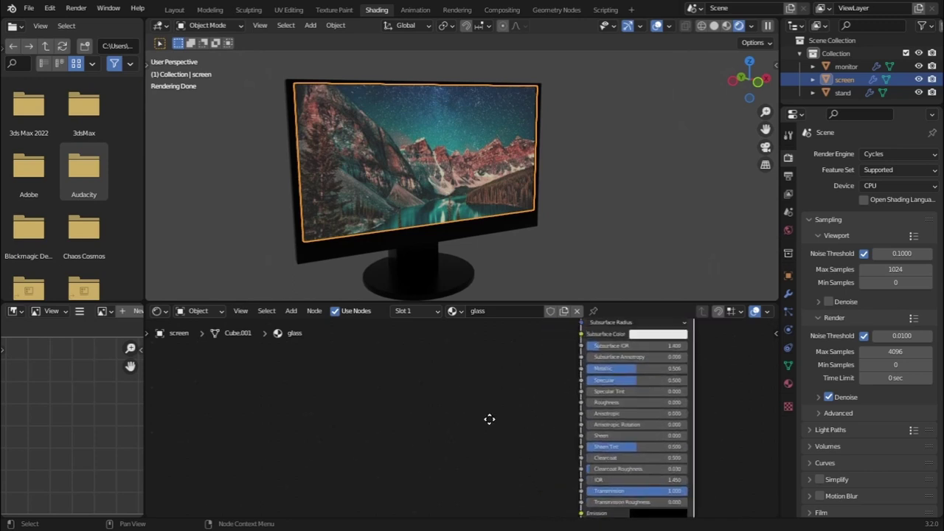
scroll(476, 414, right, 3)
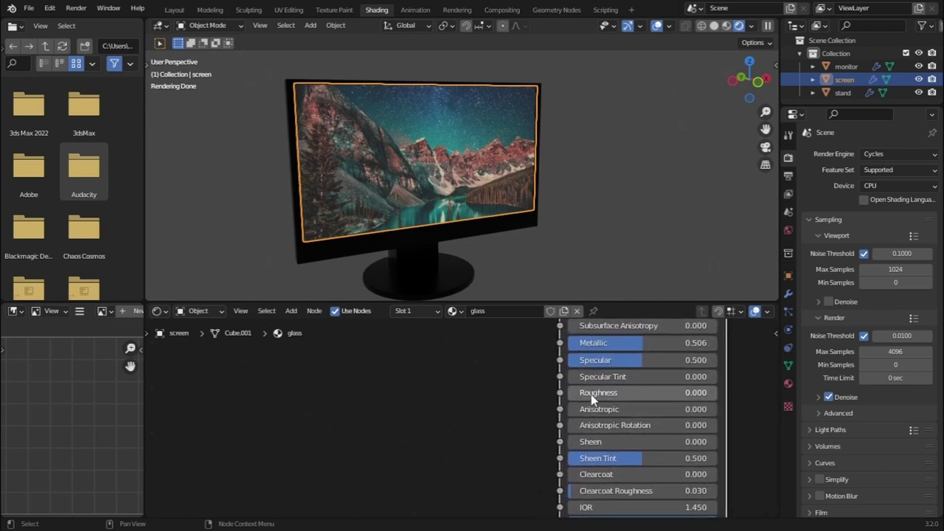
drag(590, 394, 568, 394)
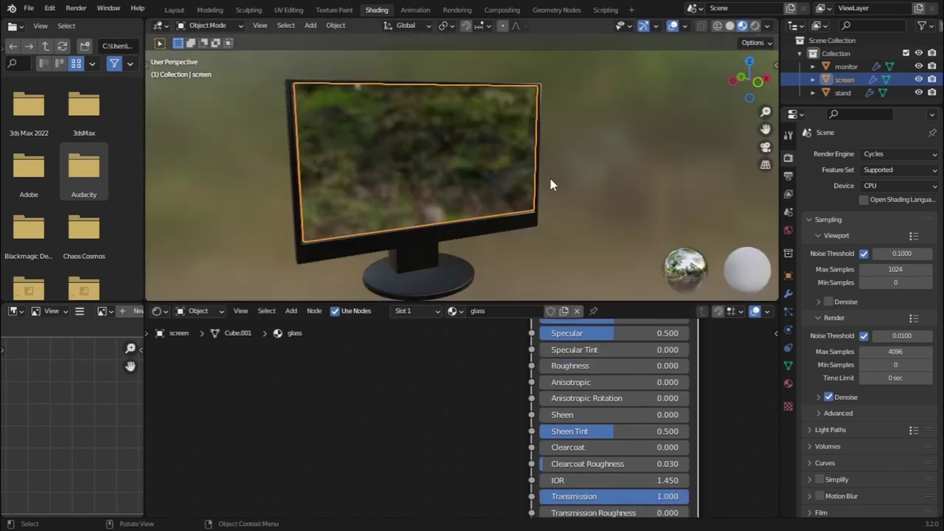
middle_drag(358, 464, 390, 434)
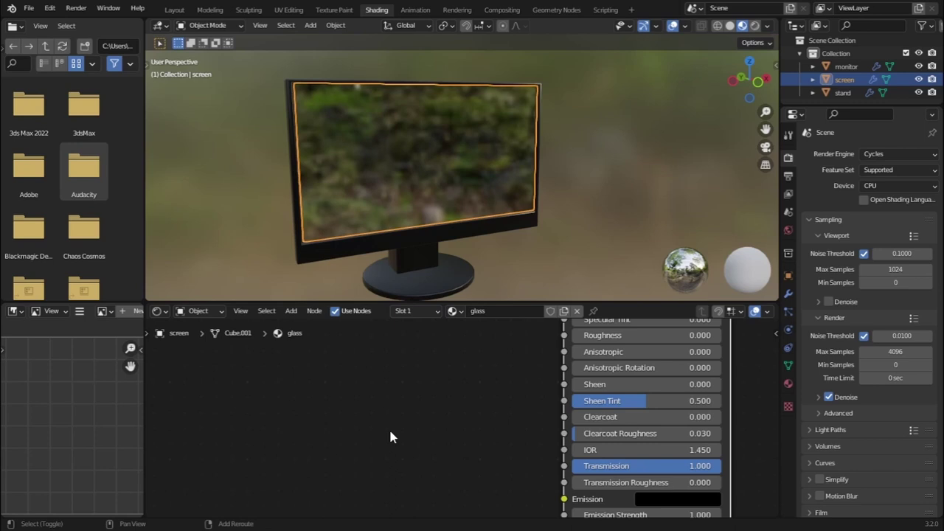
key(shift+a)
mouse_move(392, 435)
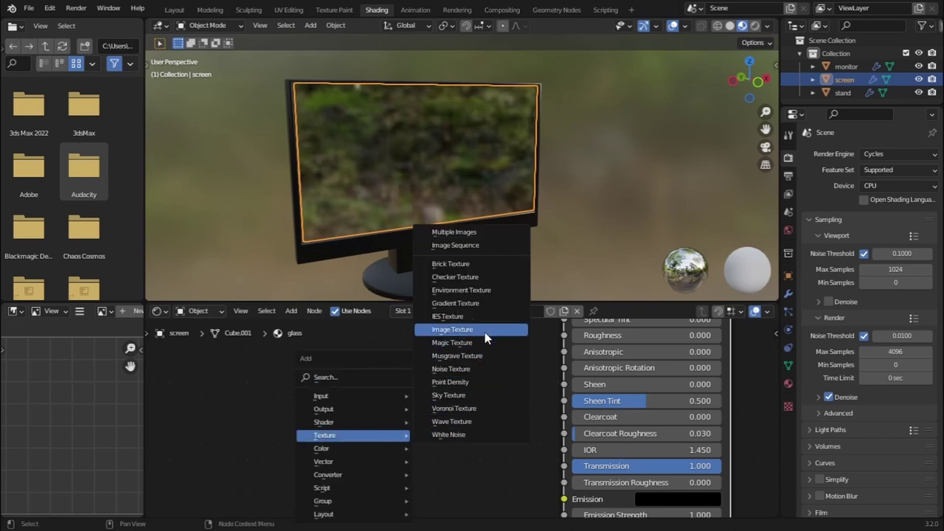
click(464, 373)
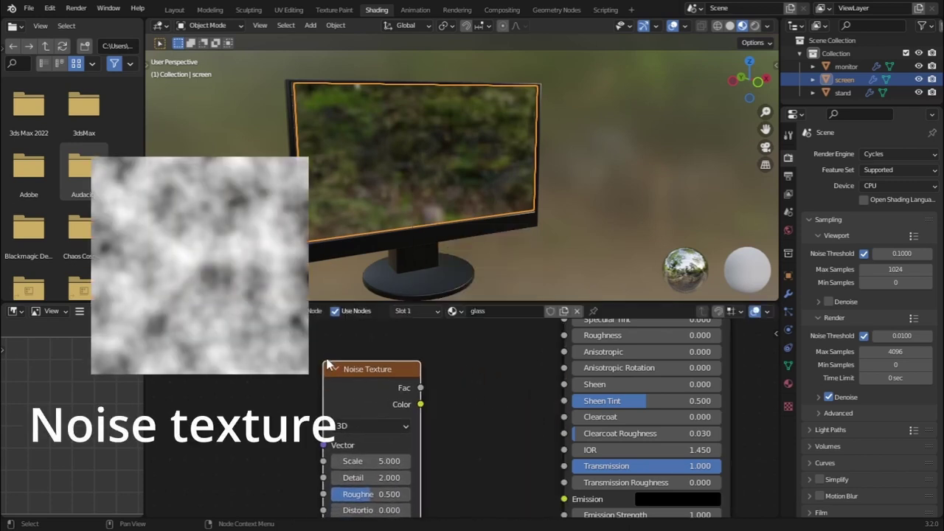
middle_drag(511, 393, 489, 403)
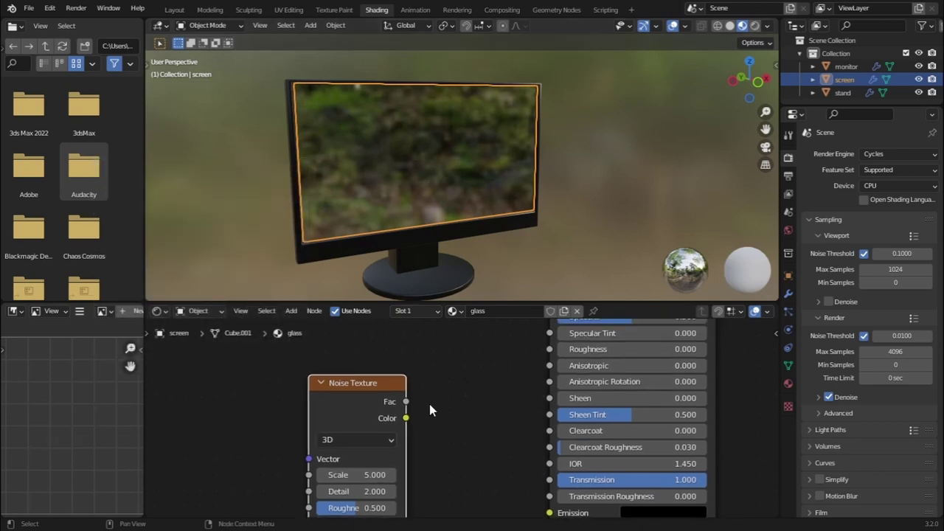
drag(406, 401, 548, 360)
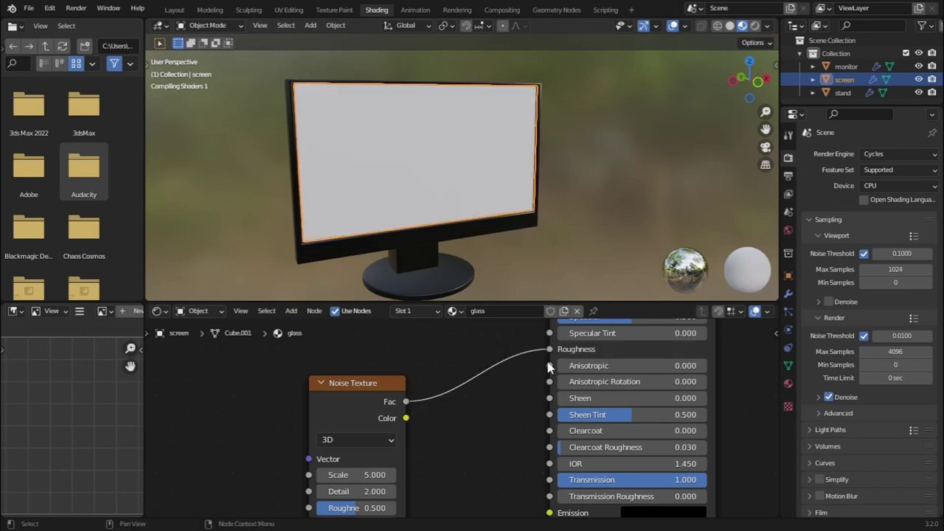
Move the Noise Texture node away from the Principled BSDF and set its Scale to 9, Detail to 15 and Roughness to 0.833.
middle_drag(492, 439, 542, 378)
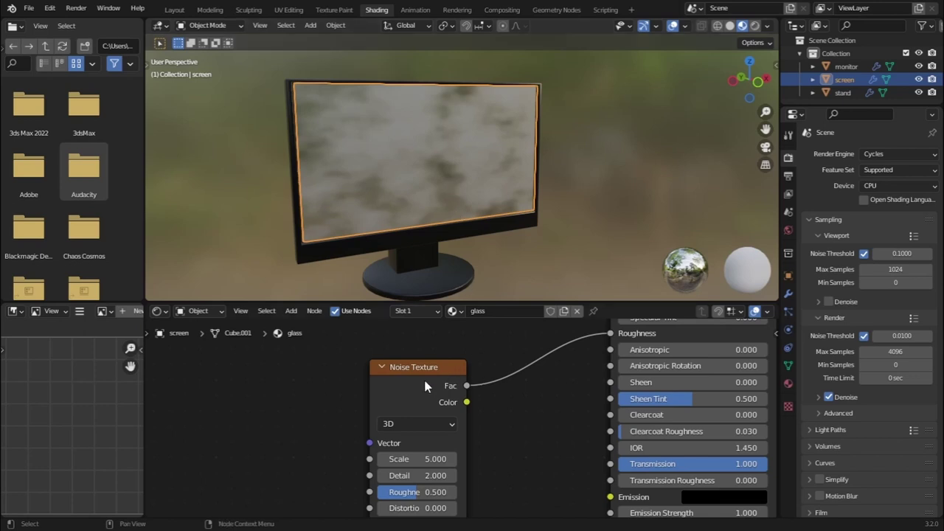
drag(420, 385, 351, 366)
drag(350, 440, 409, 440)
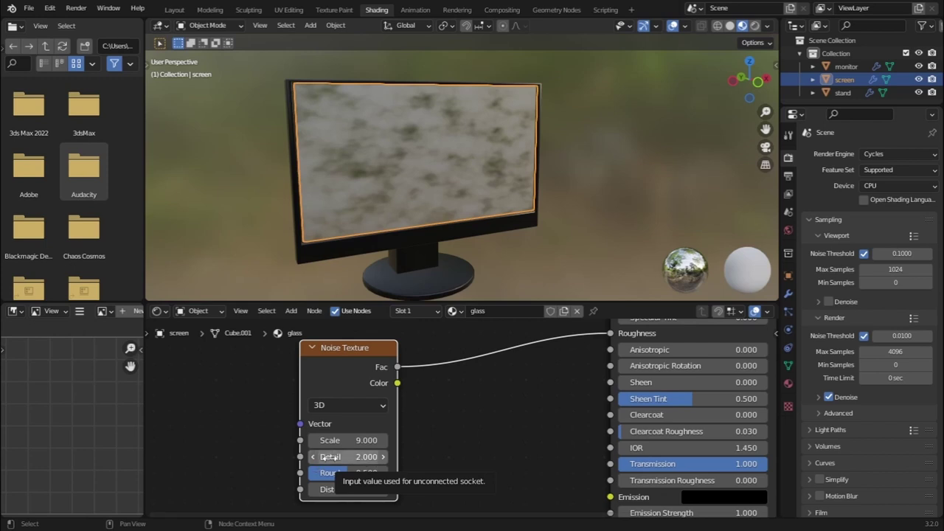
drag(330, 458, 376, 458)
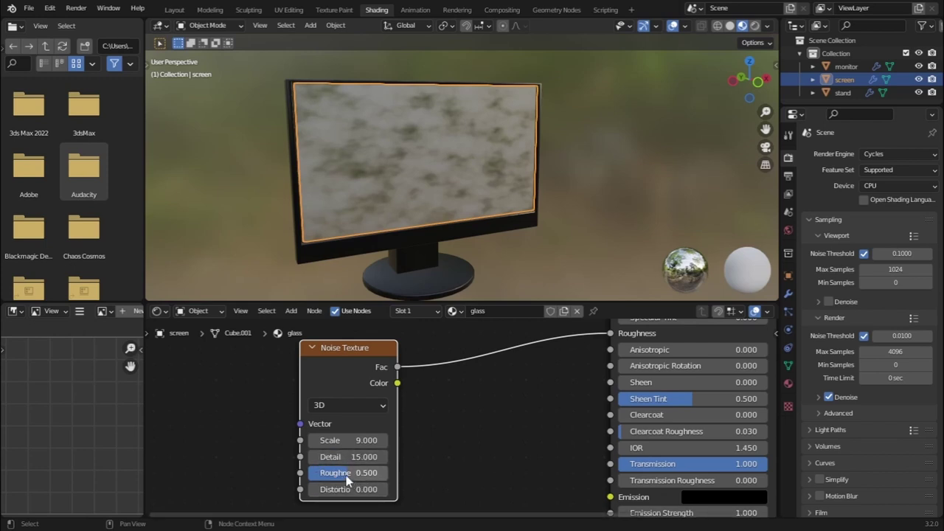
drag(348, 479, 395, 479)
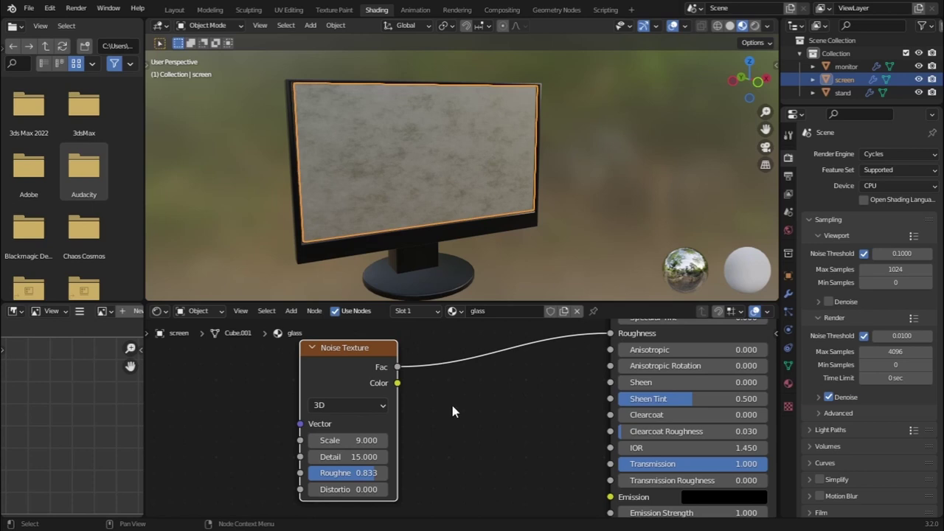
Insert a ColorRamp node on the link between the Noise Texture's Fac output and the Principled BSDF's Roughness.
middle_drag(453, 411, 450, 425)
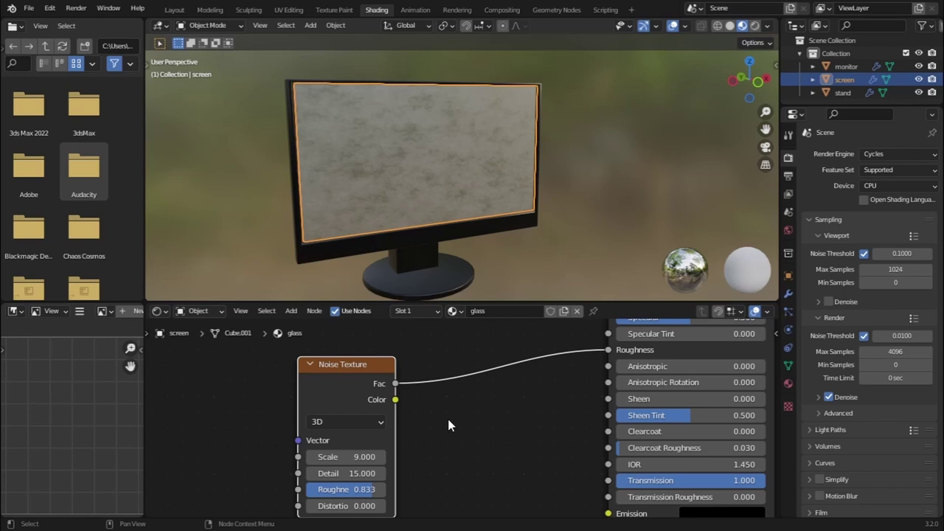
key(shift+a)
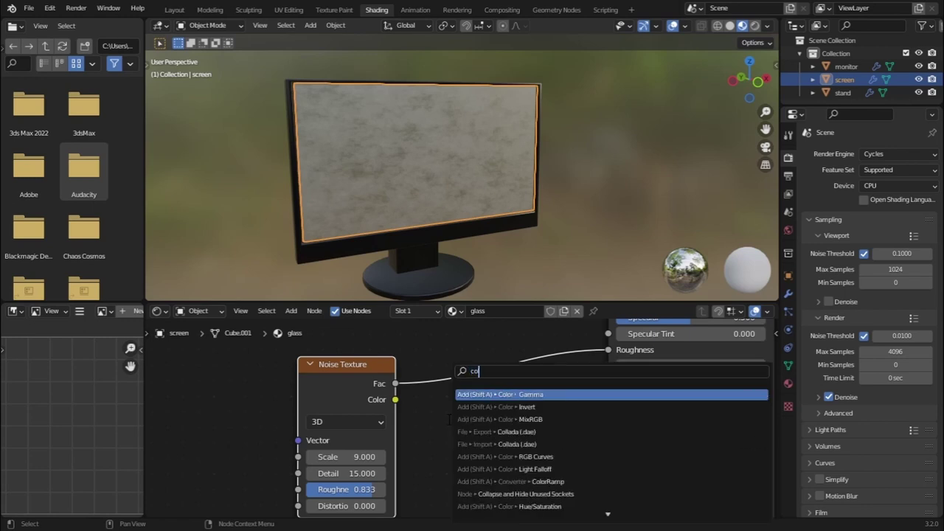
text(color ramp)
key(Return)
click(473, 455)
middle_drag(410, 389, 402, 397)
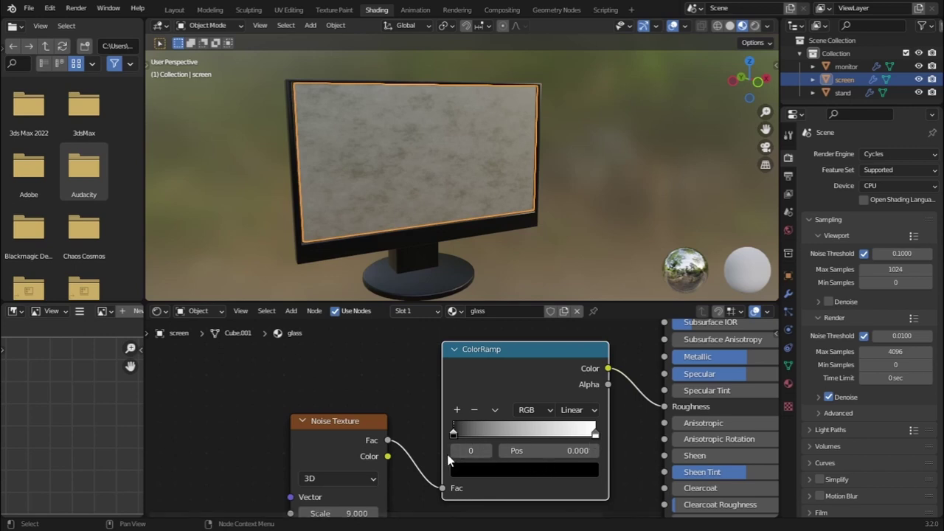
Try sliding the ColorRamp's black and white stops along the gradient.
drag(453, 435, 484, 438)
drag(489, 440, 453, 441)
click(595, 435)
mouse_move(598, 438)
mouse_down()
mouse_move(509, 445)
mouse_move(612, 442)
mouse_up()
Move the ColorRamp's black stop to position 0.505 and bring the white stop in to just beyond it.
middle_drag(448, 433, 448, 401)
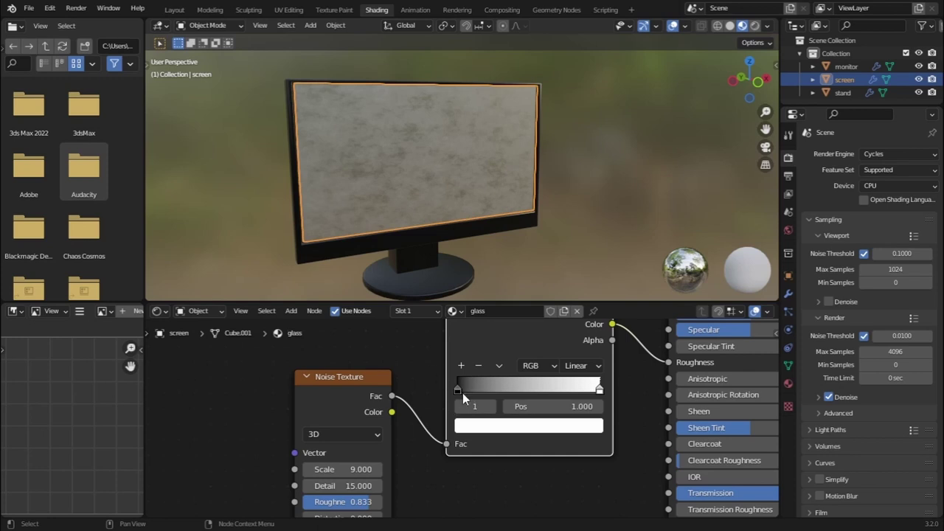
middle_drag(430, 378, 407, 413)
click(458, 391)
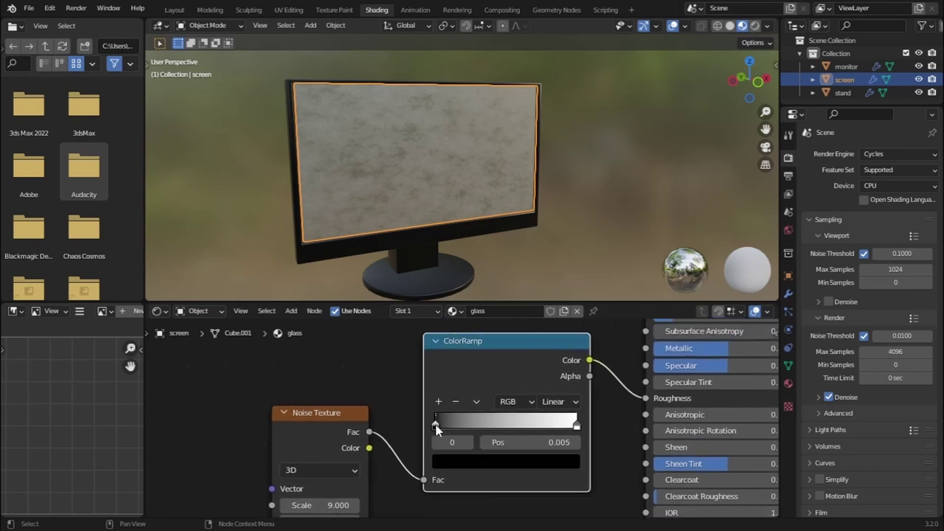
drag(443, 426, 496, 428)
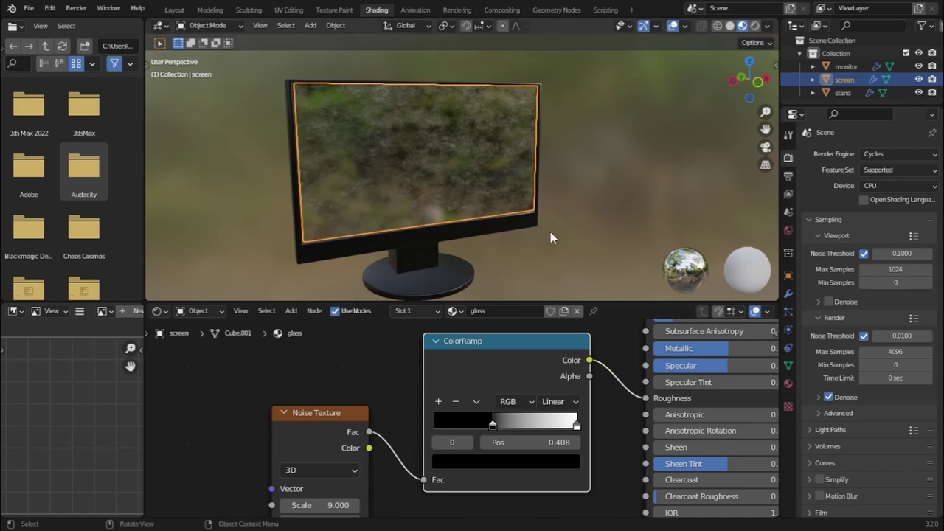
click(576, 426)
drag(576, 427, 505, 426)
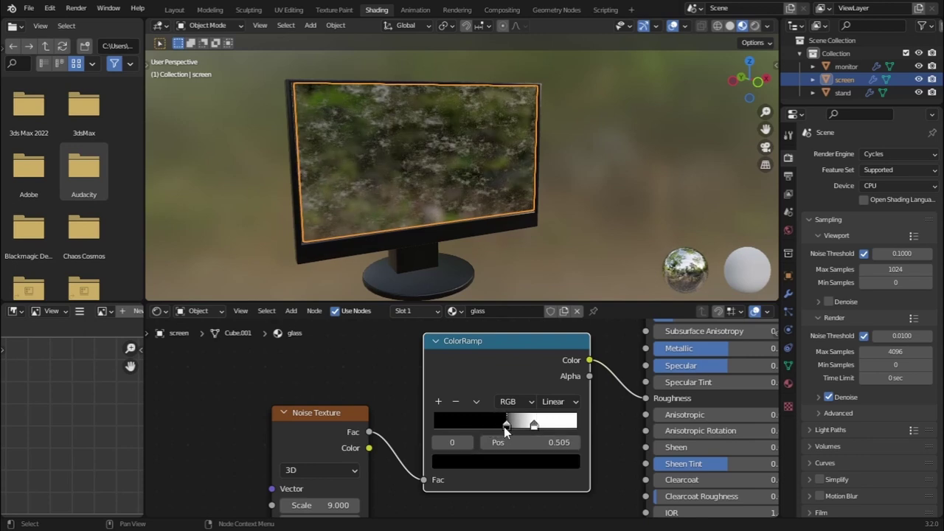
Preview the smudged glass from another angle in Rendered shading, and return the viewport to Solid shading.
middle_drag(432, 145, 463, 144)
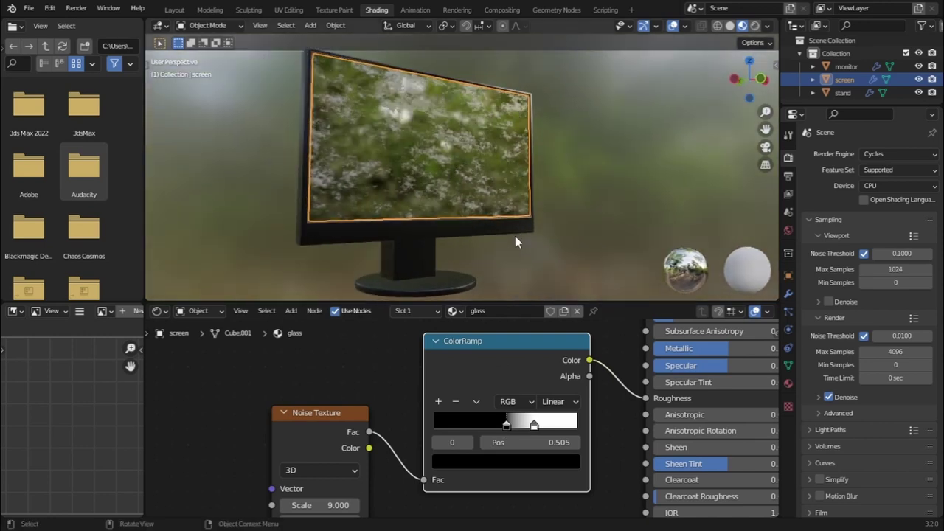
click(754, 26)
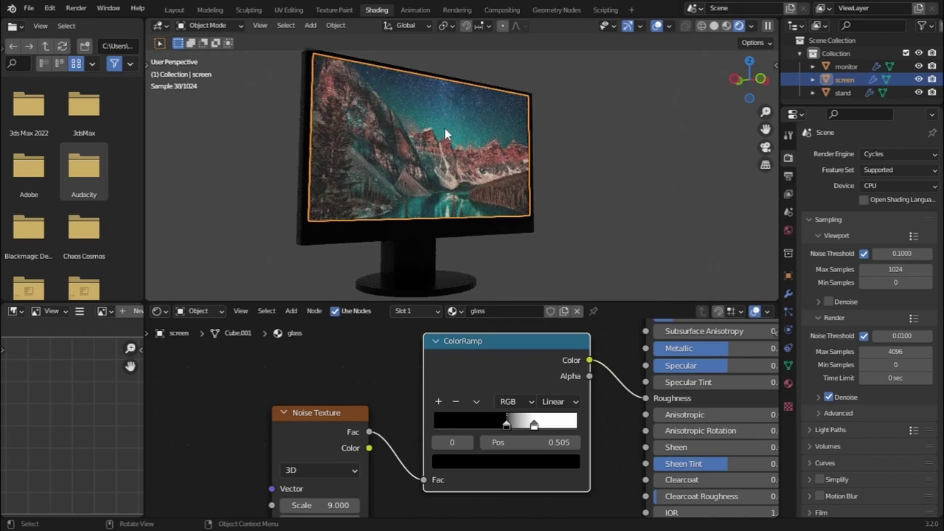
click(714, 26)
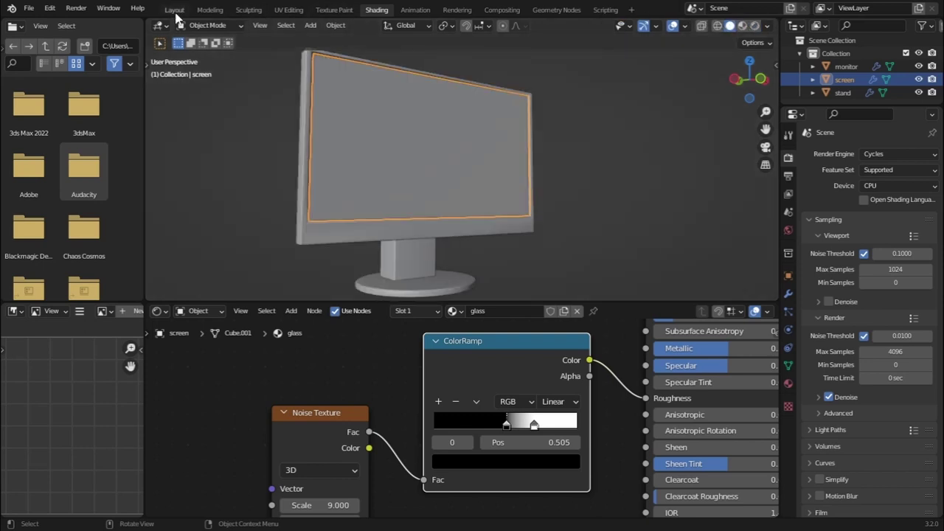
Switch to the Layout workspace.
click(175, 10)
middle_drag(343, 232, 281, 143)
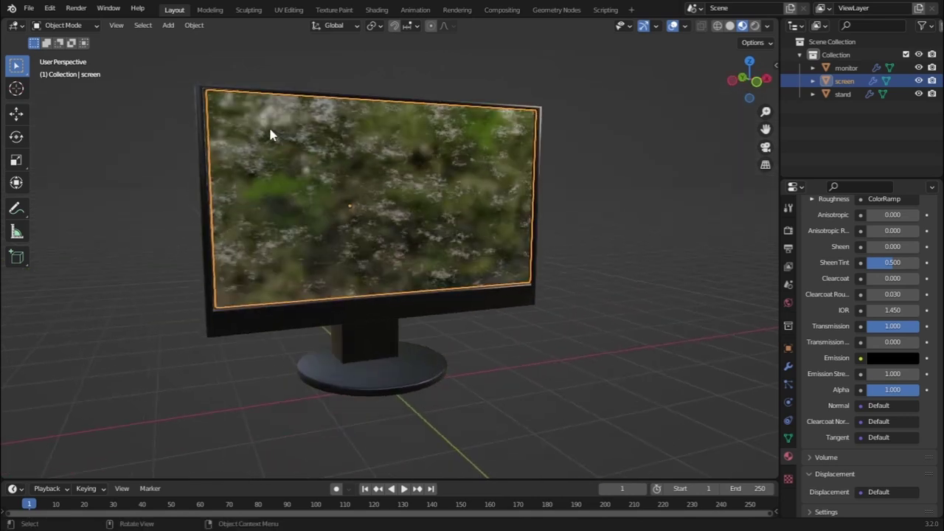
click(171, 25)
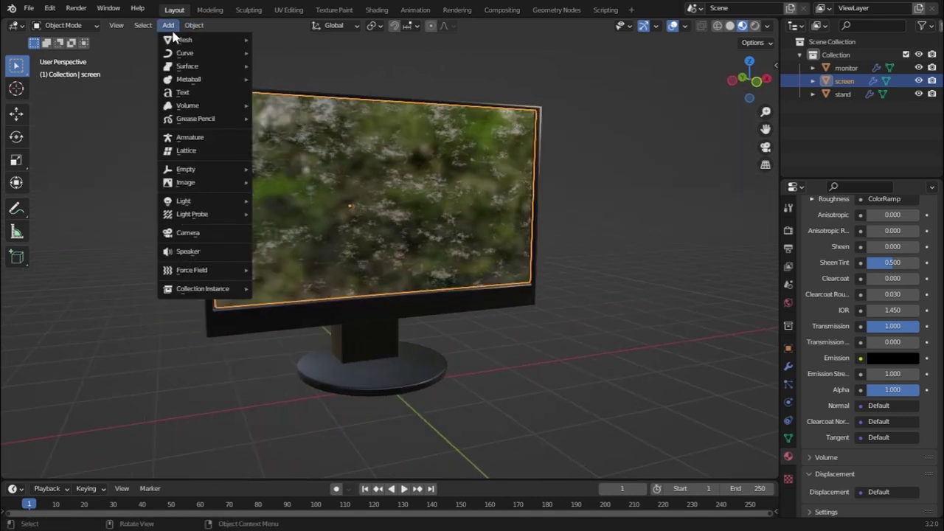
mouse_move(185, 40)
click(269, 42)
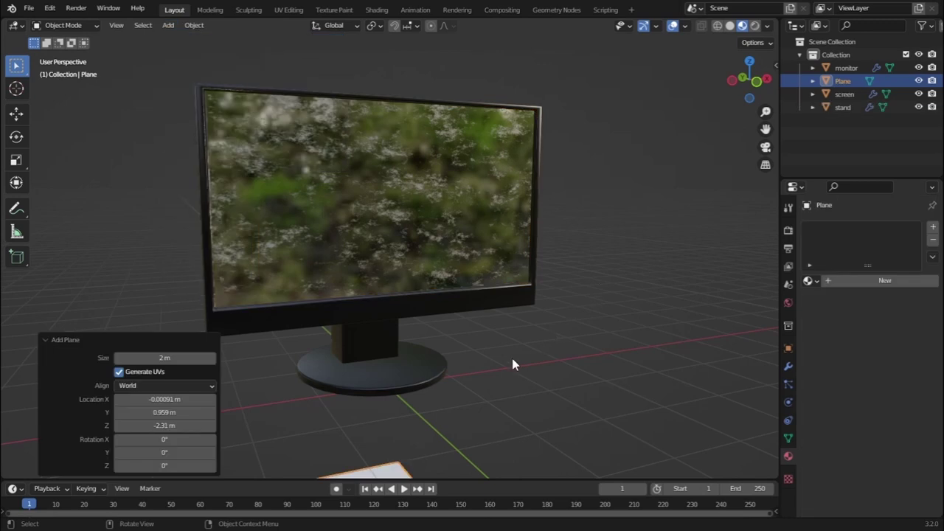
middle_drag(514, 364, 419, 379)
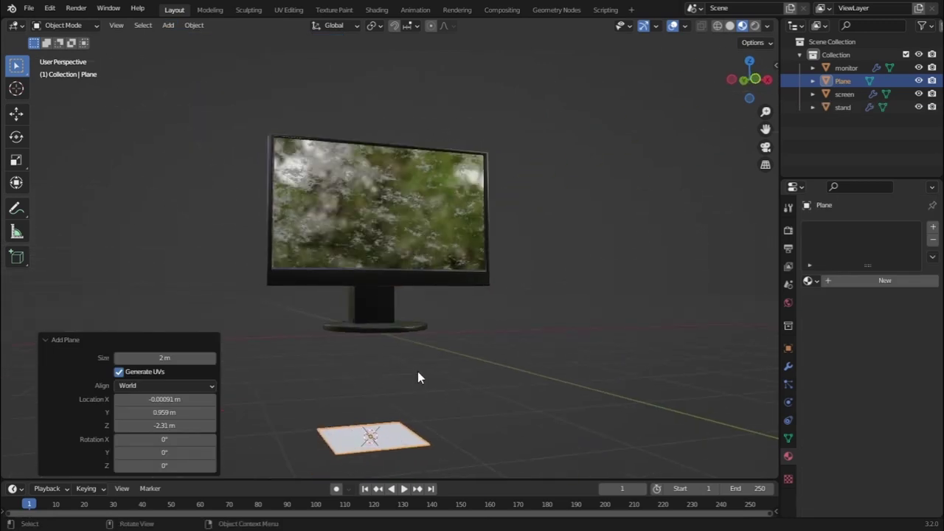
key(Delete)
Save the file and place the 3D cursor at the front edge of the monitor stand's base.
middle_drag(390, 345, 390, 352)
key(ctrl+s)
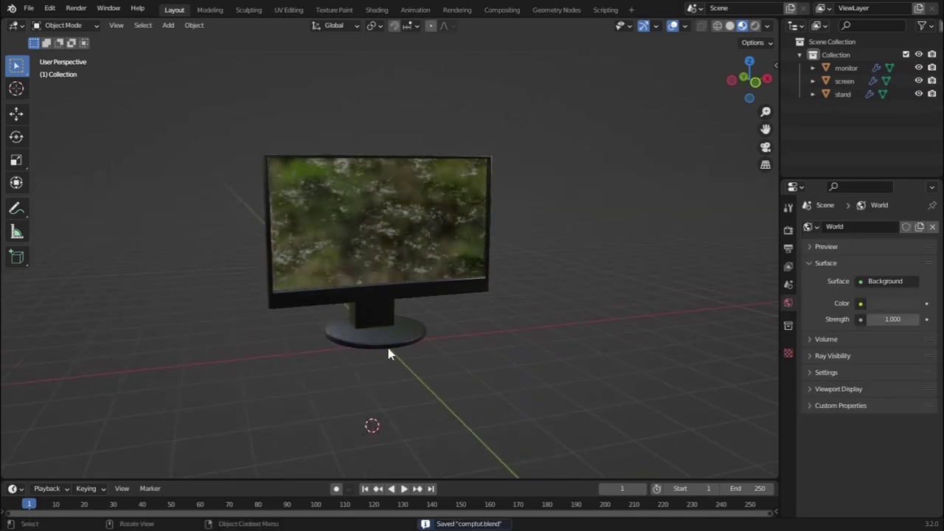
shift+right_click(390, 347)
Add a mesh plane at the 3D cursor and scale it up about 9.54 times as a ground surface.
click(168, 25)
mouse_move(184, 39)
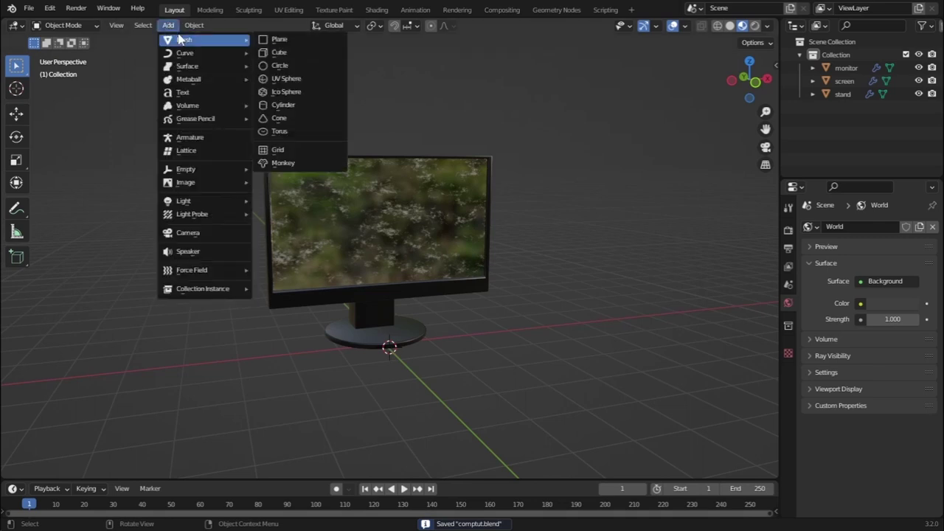
click(285, 39)
key(s)
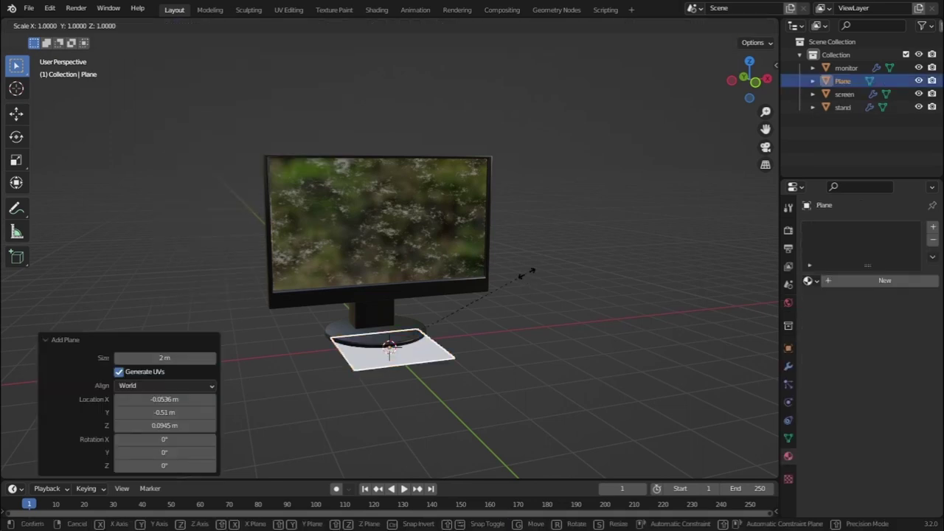
click(302, 206)
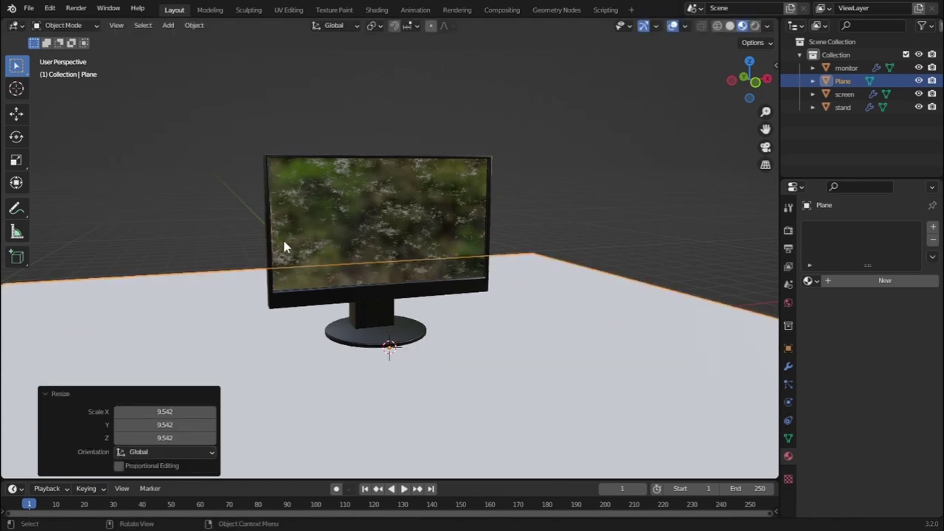
In front view, lower the ground plane about 0.027 m along Z to the underside of the stand's base.
key(KP_1)
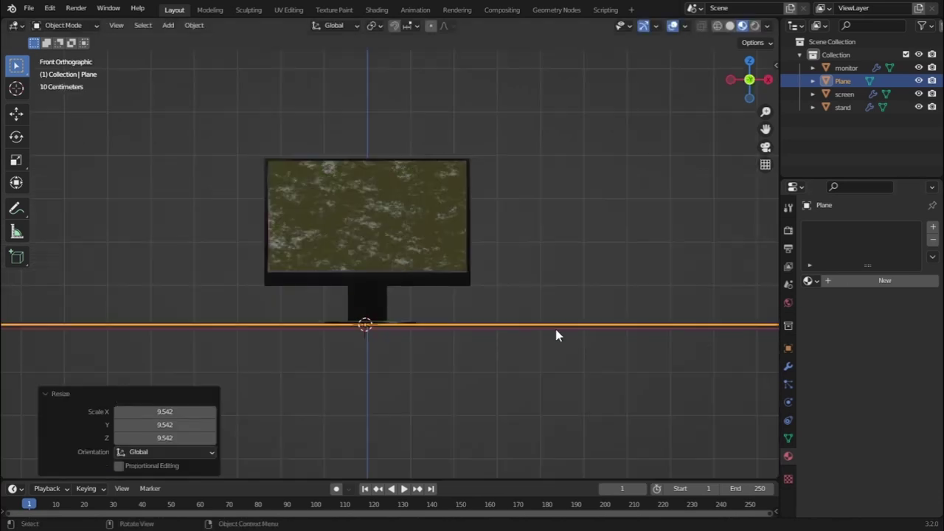
scroll(514, 324, up, 4)
shift+middle_drag(503, 328, 528, 248)
scroll(525, 260, up, 3)
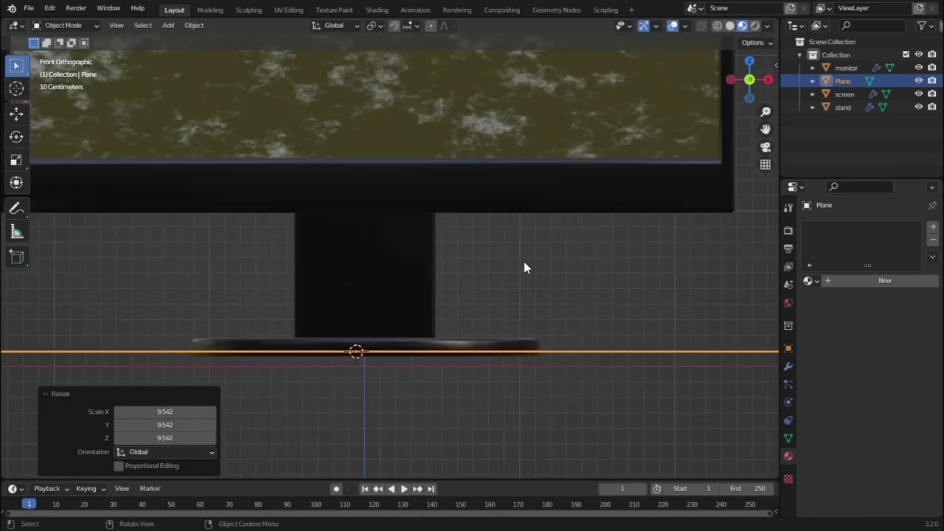
key(g)
key(z)
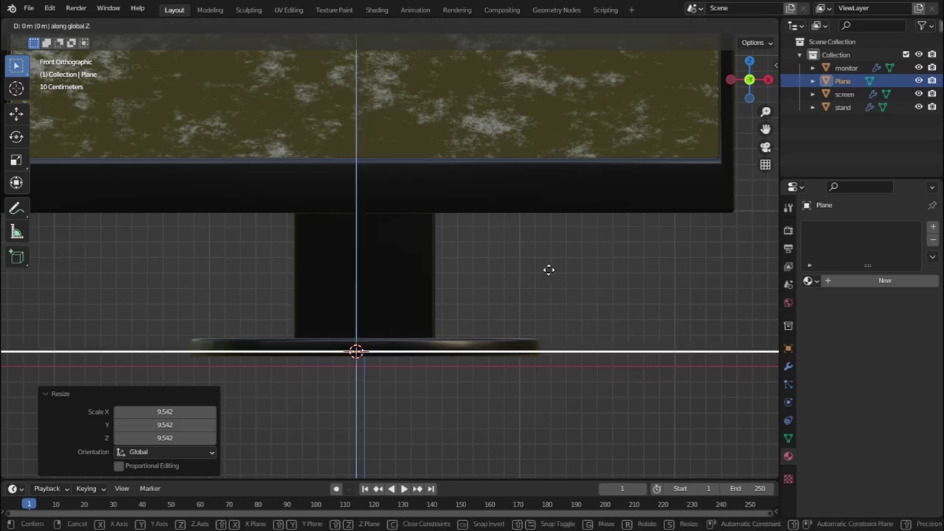
click(553, 274)
middle_drag(447, 307, 467, 290)
scroll(487, 320, down, 5)
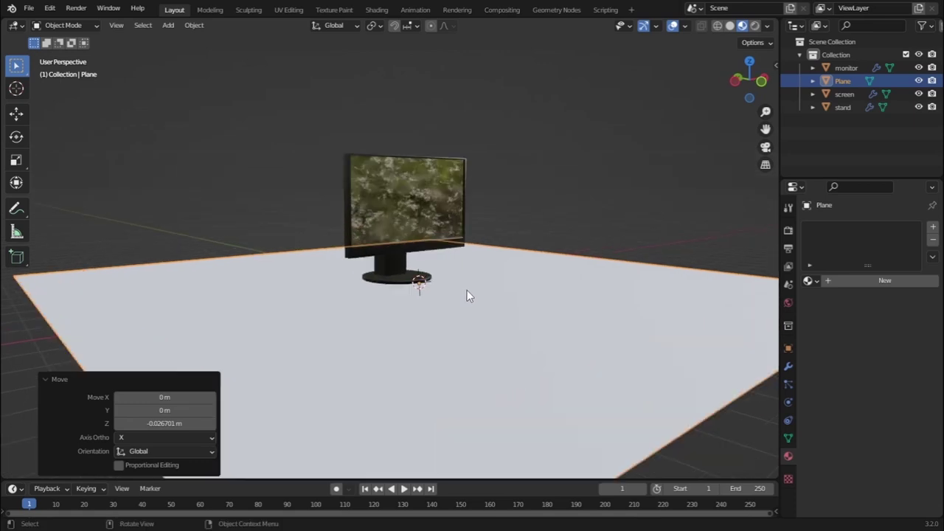
Add a Sun light and raise it along the Z axis to above the monitor.
scroll(421, 315, up, 3)
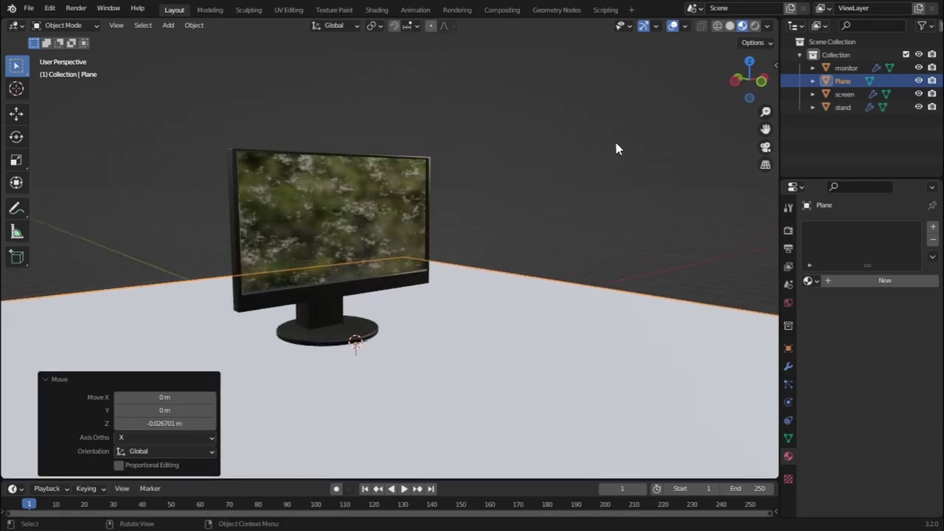
middle_drag(388, 213, 353, 214)
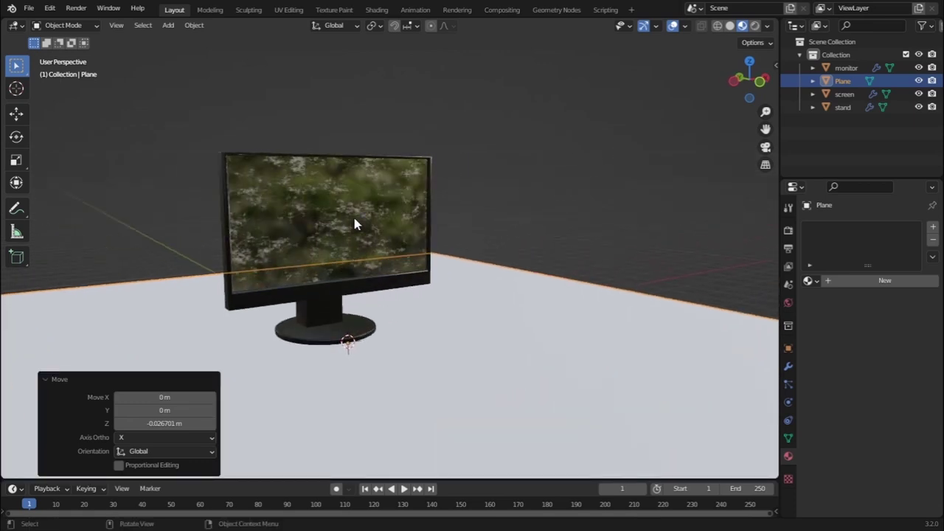
click(168, 26)
mouse_move(234, 199)
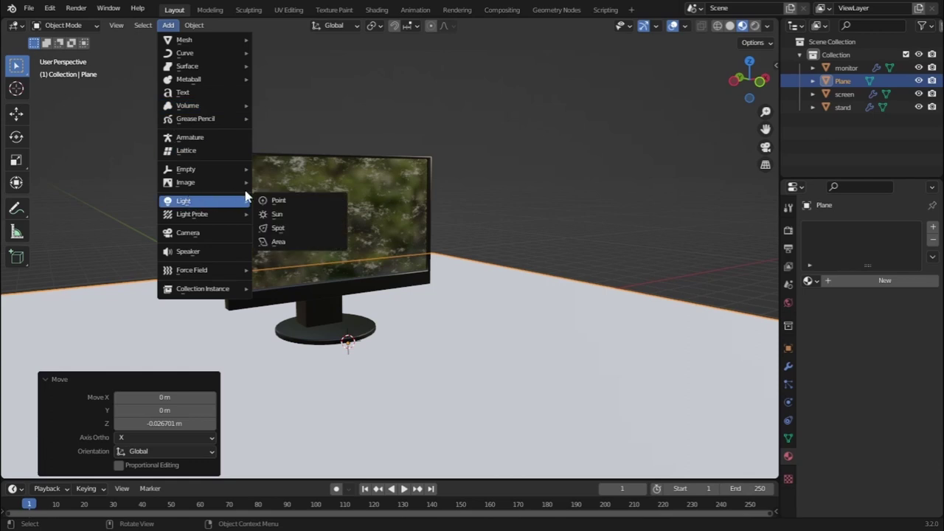
click(293, 215)
key(g)
key(z)
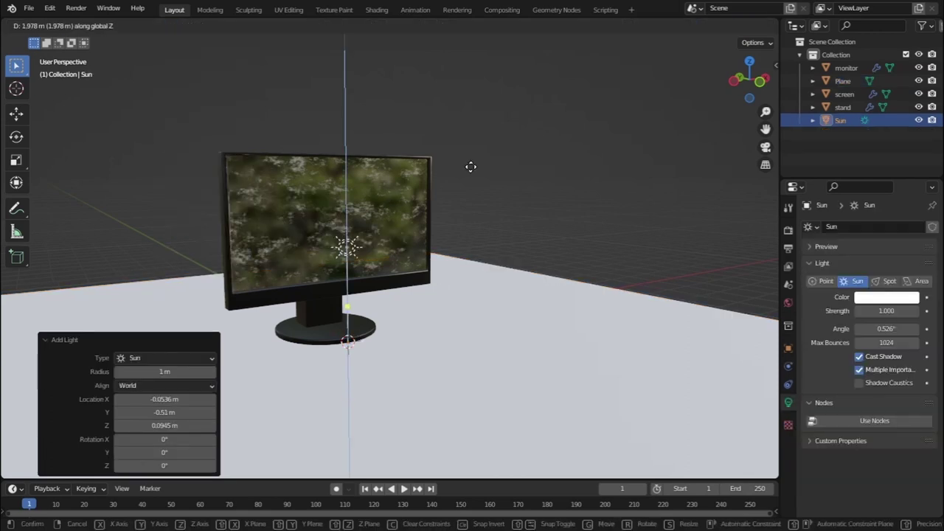
click(620, 30)
Switch the viewport to Rendered shading and rotate the Sun light roughly 37° around the global Y axis.
click(755, 25)
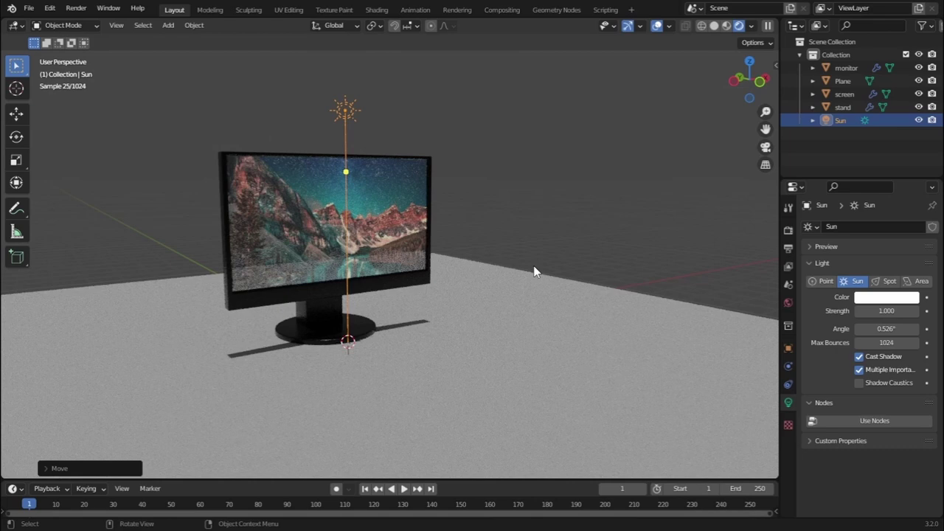
key(r)
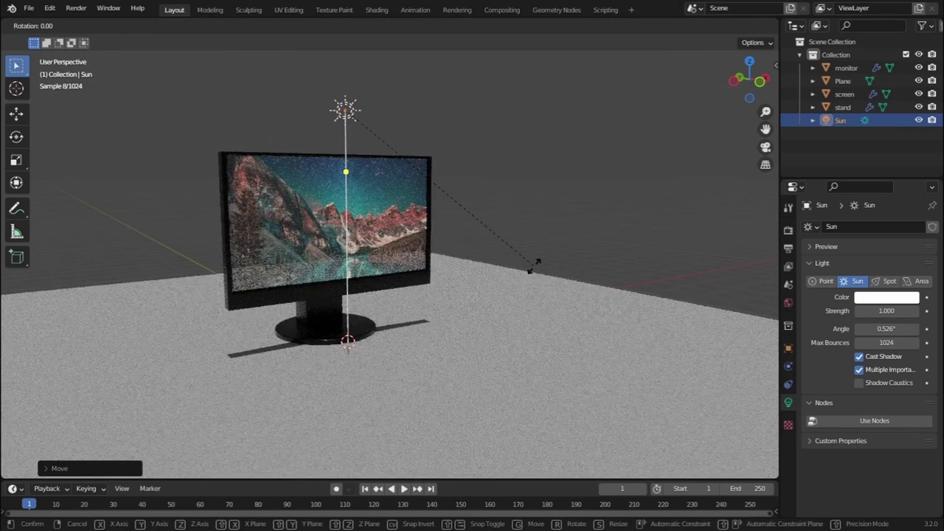
key(y)
key(ctrl)
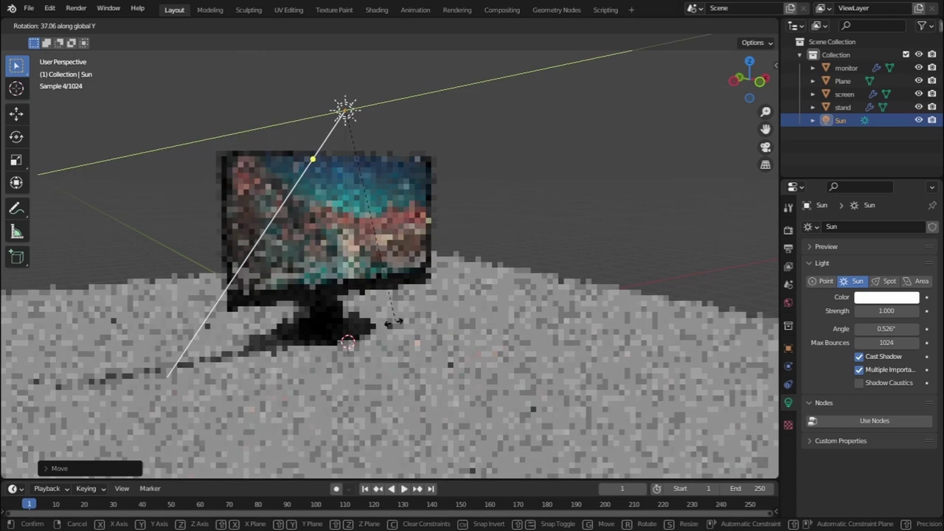
click(390, 322)
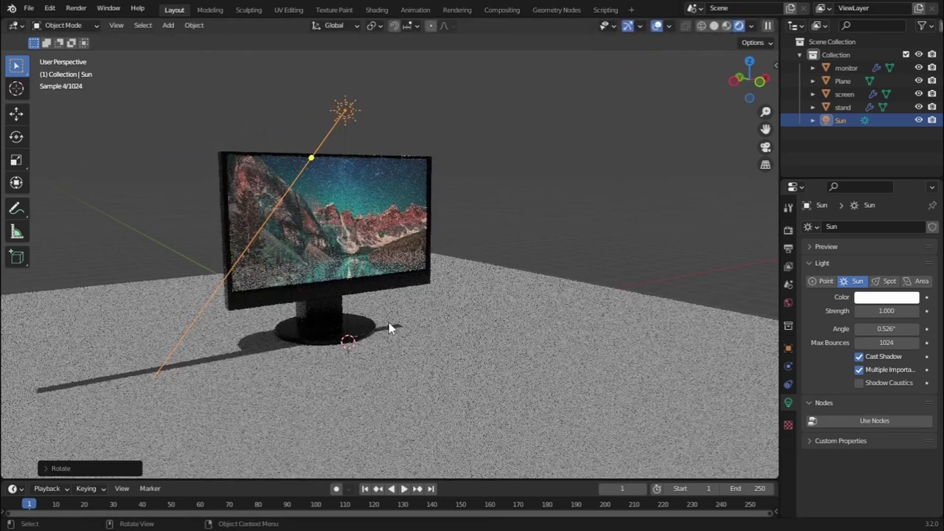
Hide the viewport's tool strip and rotate the Sun light about 25.5° around the global Z axis.
key(t)
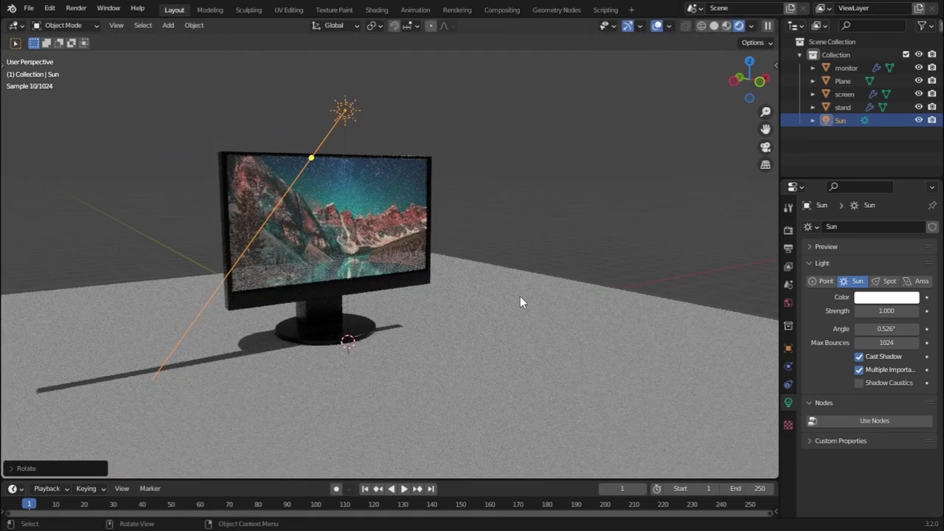
key(r)
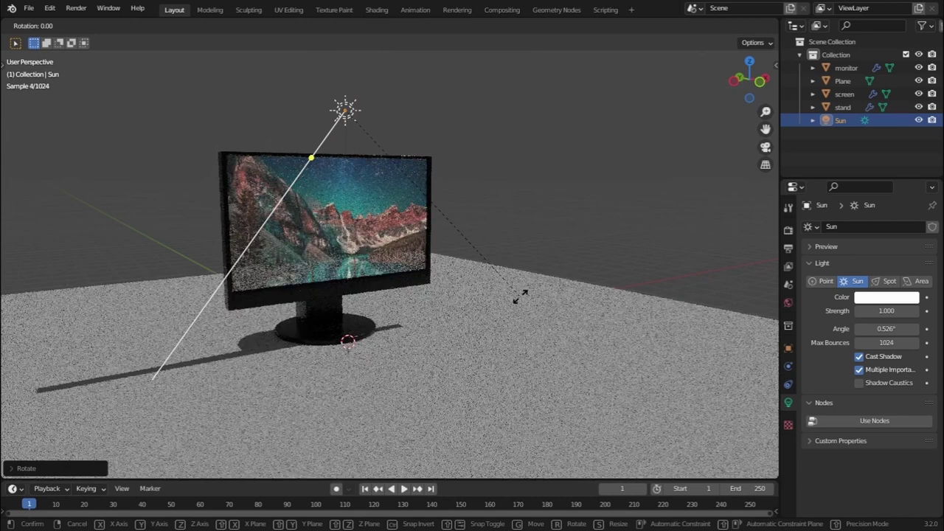
key(z)
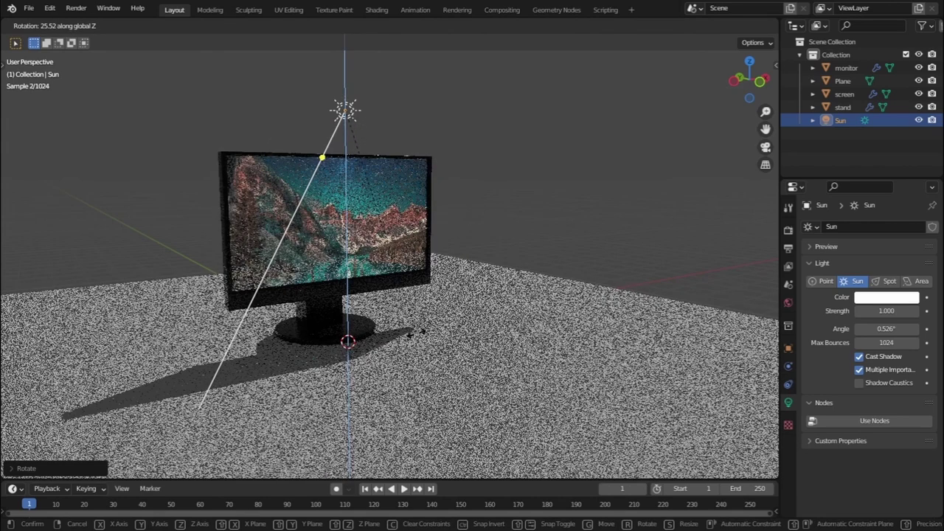
click(417, 332)
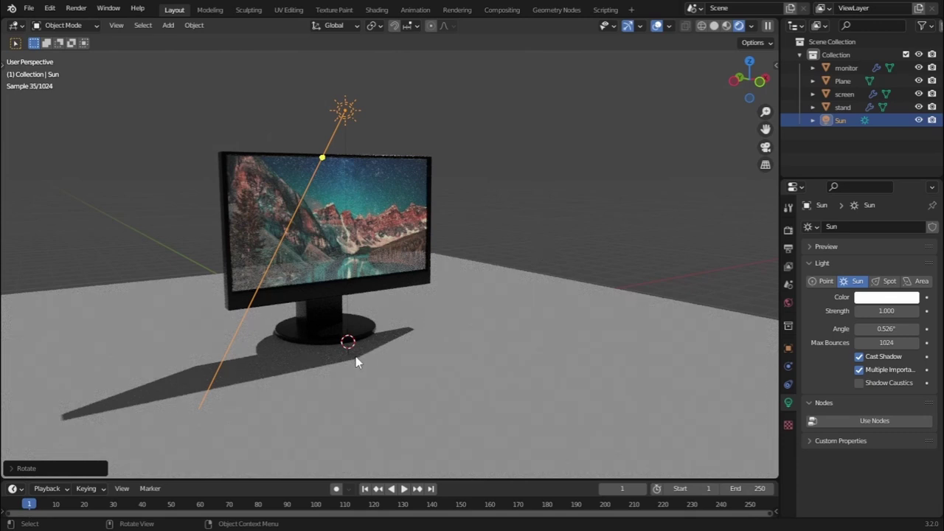
Set the Sun light's angle to 35° and its strength to 4.
drag(883, 329, 941, 329)
click(886, 329)
text(35)
key(Return)
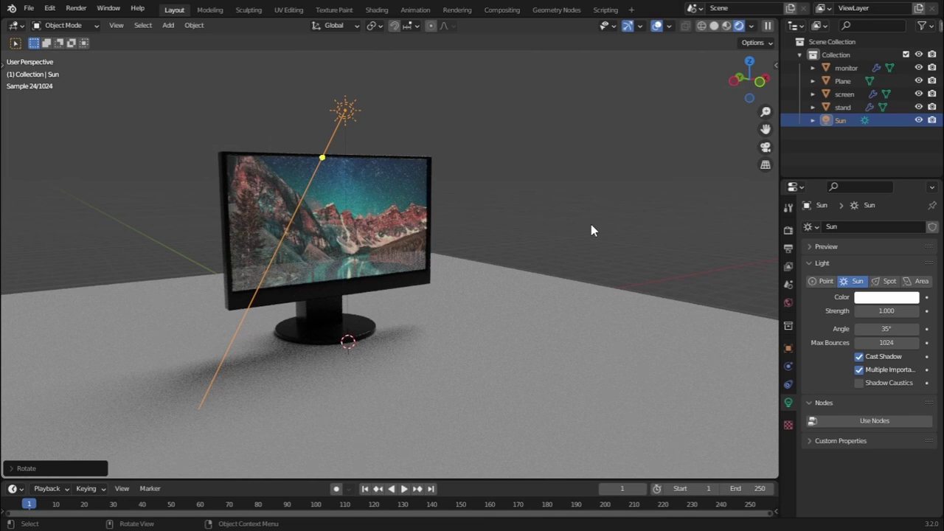
click(892, 313)
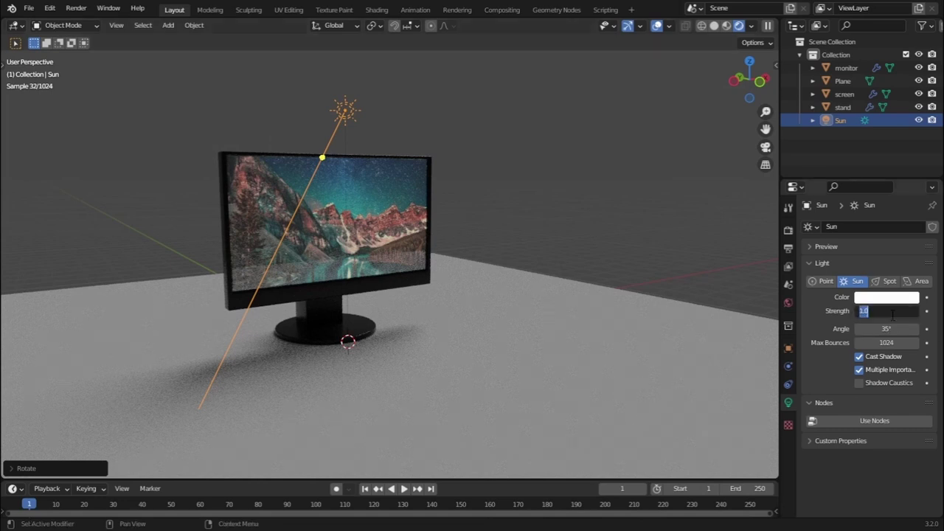
text(4)
key(Return)
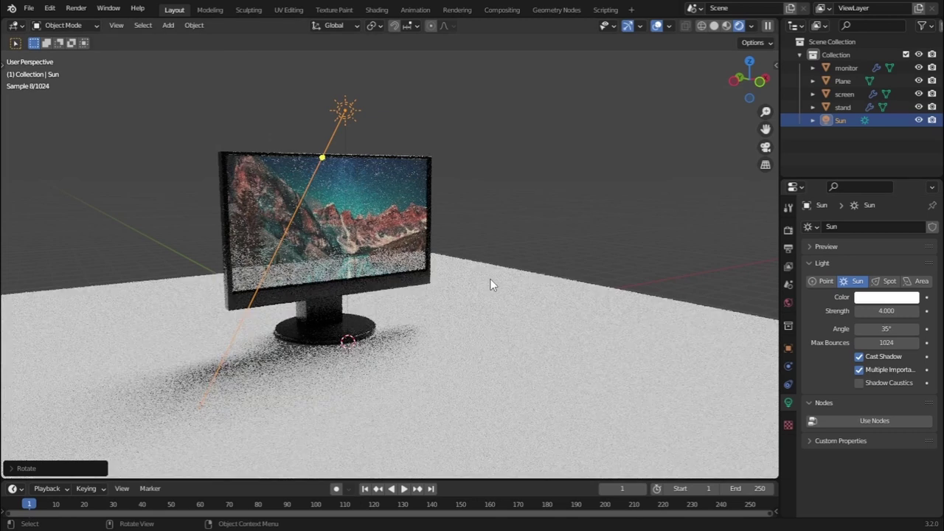
Create a new material on the ground plane and darken its base color to a dark grey.
click(492, 286)
middle_drag(492, 285, 481, 332)
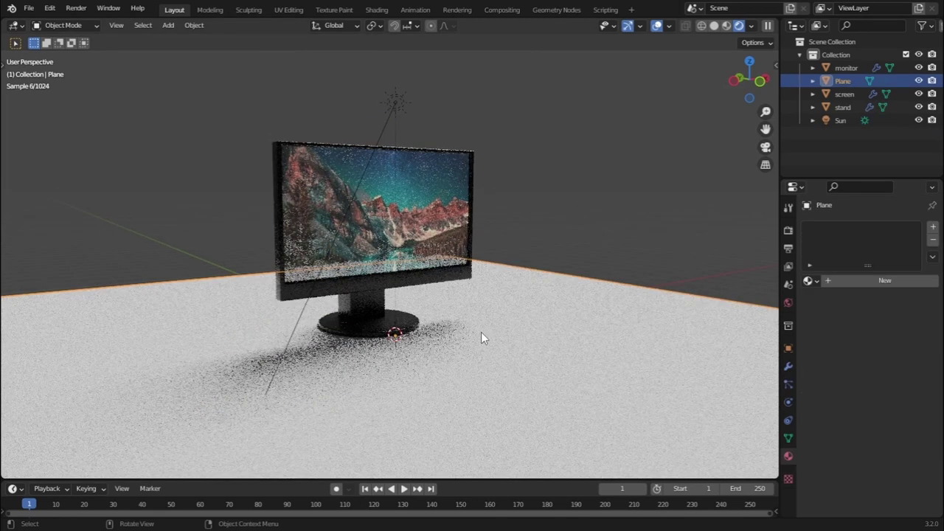
click(857, 281)
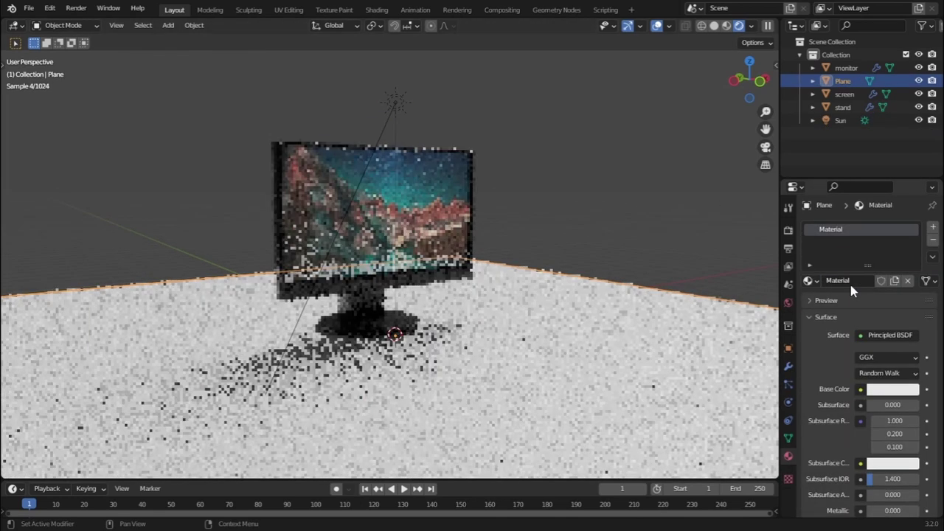
click(888, 389)
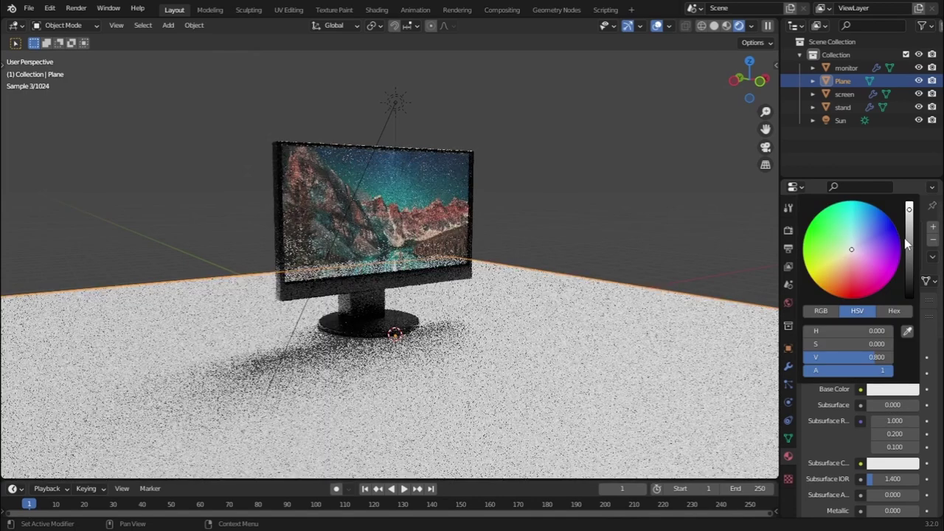
drag(910, 250, 909, 261)
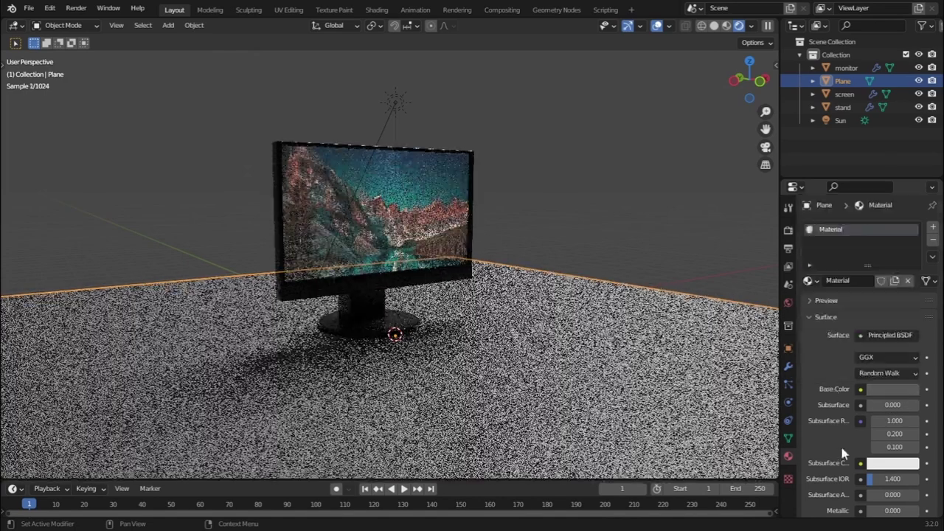
Set the ground material's Metallic to 1.000 and Roughness to about 0.604, and deselect the plane.
scroll(860, 458, down, 2)
drag(881, 454, 922, 455)
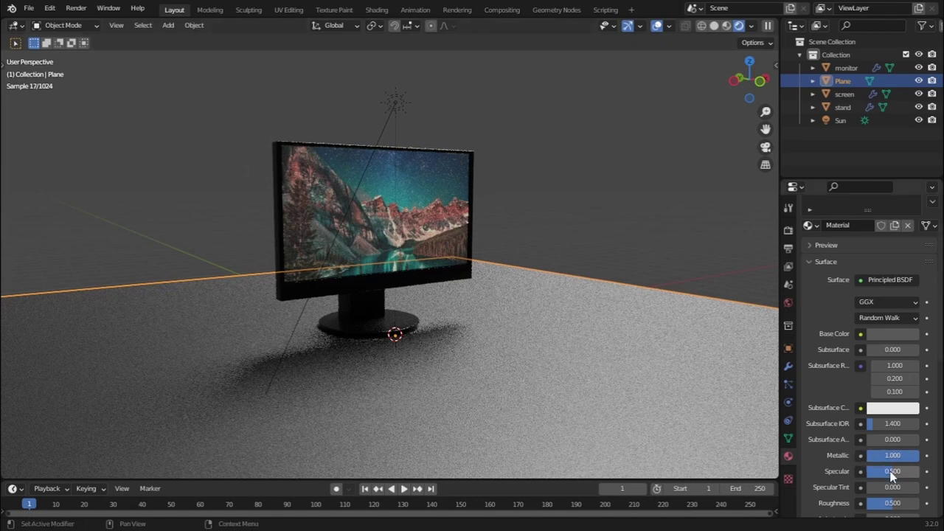
mouse_move(892, 503)
mouse_down()
mouse_move(908, 503)
mouse_move(899, 503)
mouse_up()
scroll(866, 457, down, 4)
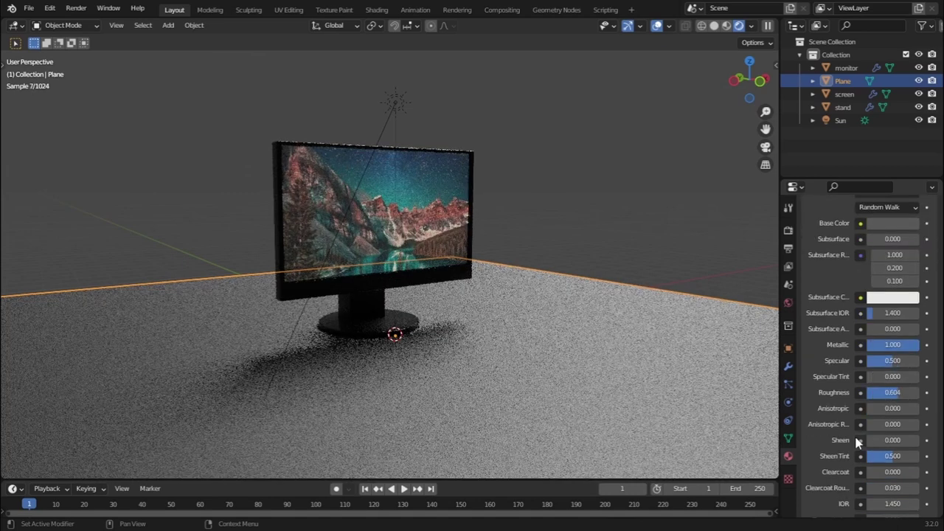
scroll(864, 449, down, 3)
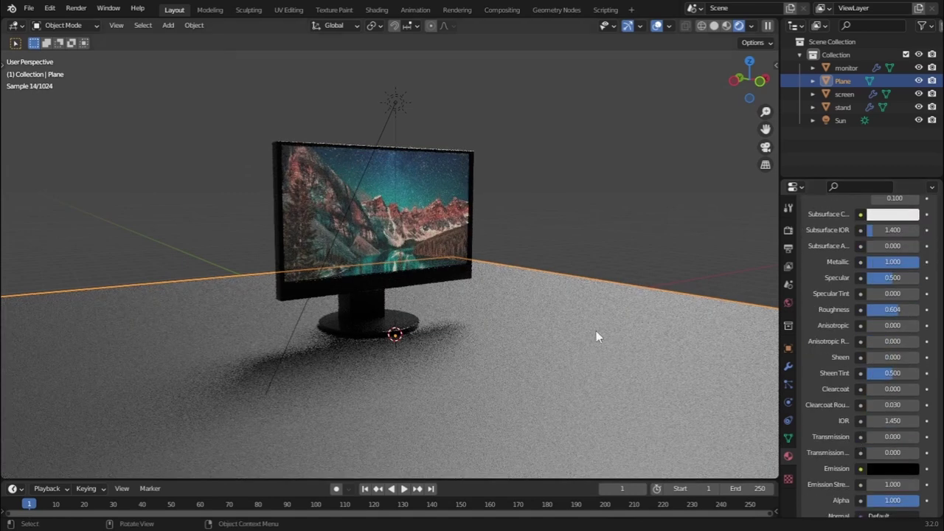
click(584, 228)
middle_drag(584, 227, 563, 304)
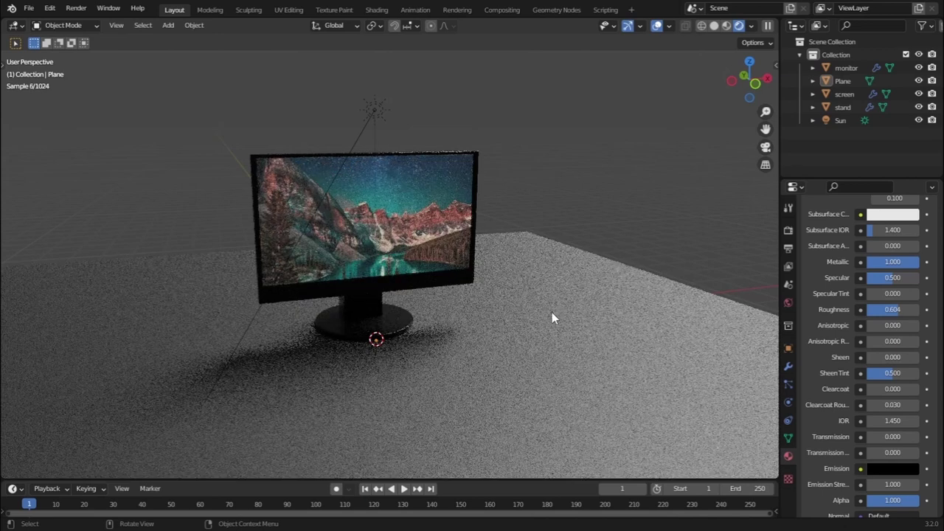
Add a camera to the scene and align it to the current three-quarter view of the monitor.
middle_drag(347, 263, 376, 254)
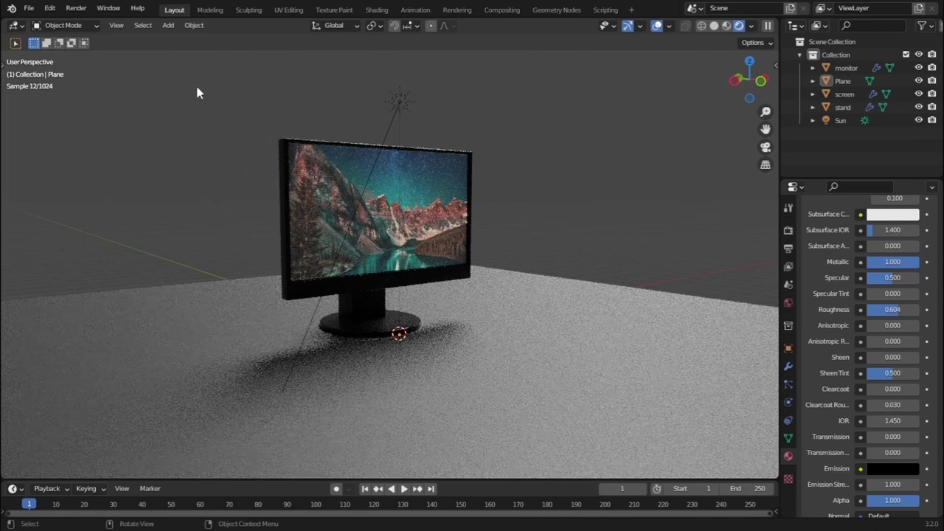
click(168, 26)
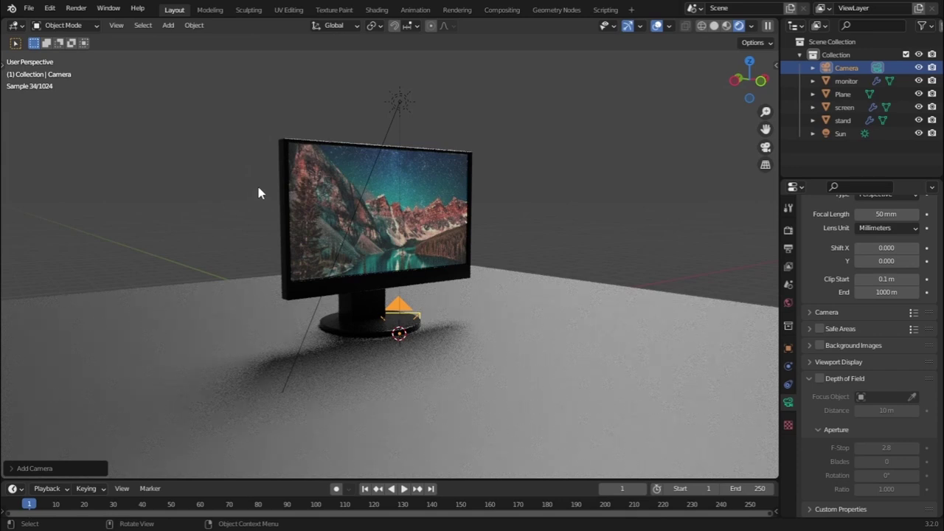
key(ctrl)
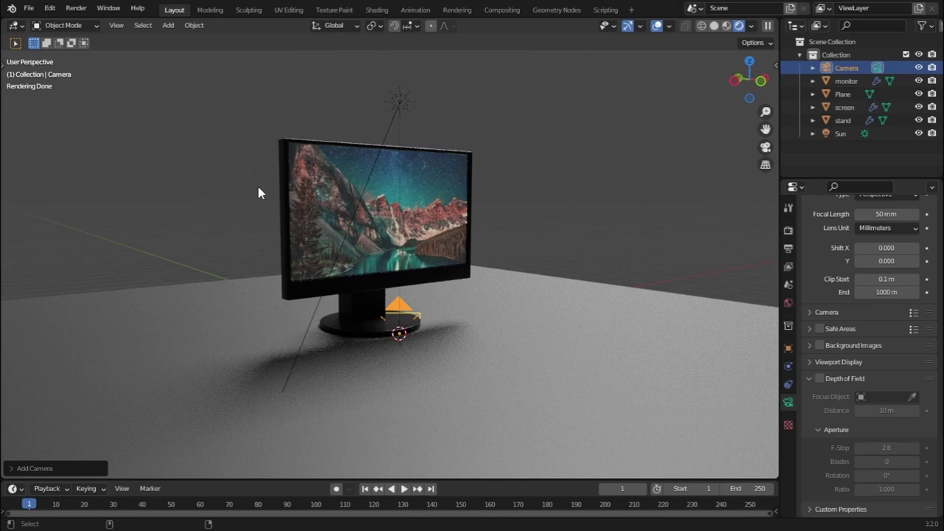
key(ctrl+KP_0)
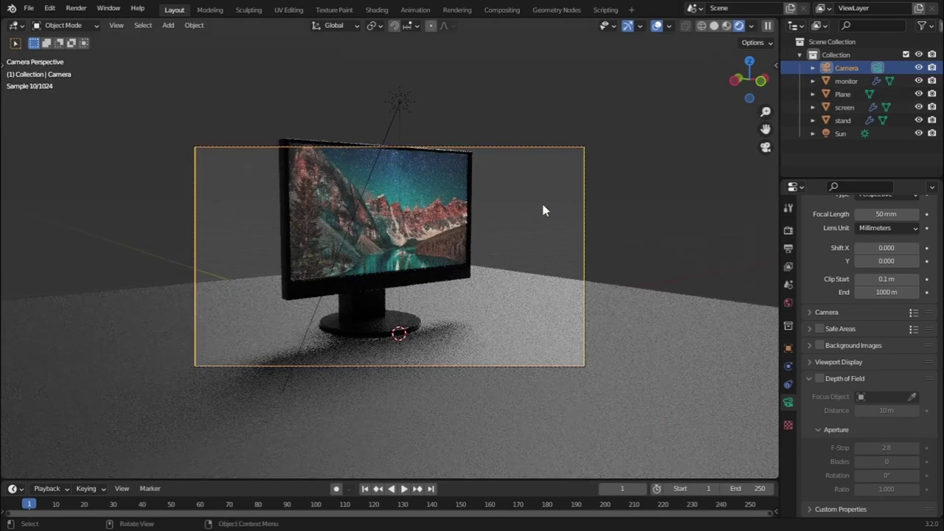
Pull the camera back along its local Z axis to frame the whole monitor, and check the framing without overlays.
key(g)
key(z)
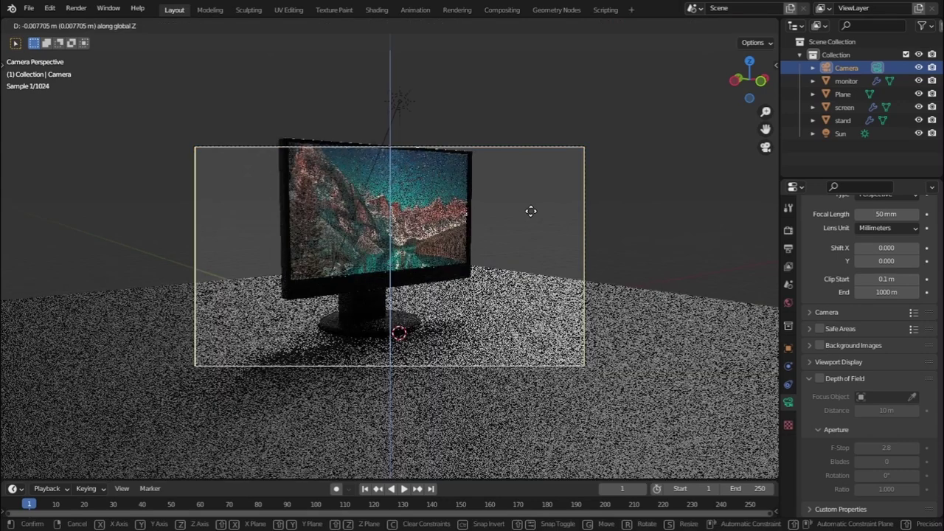
key(z)
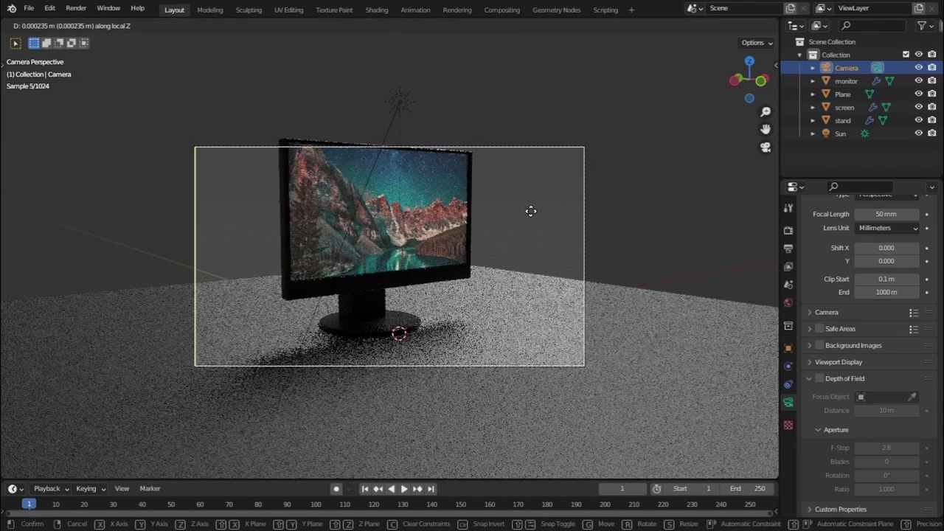
click(530, 294)
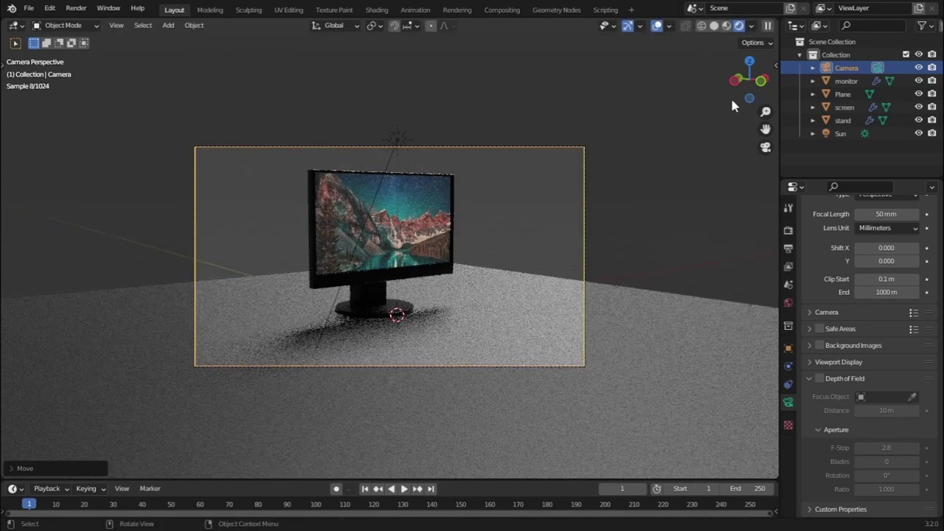
click(657, 26)
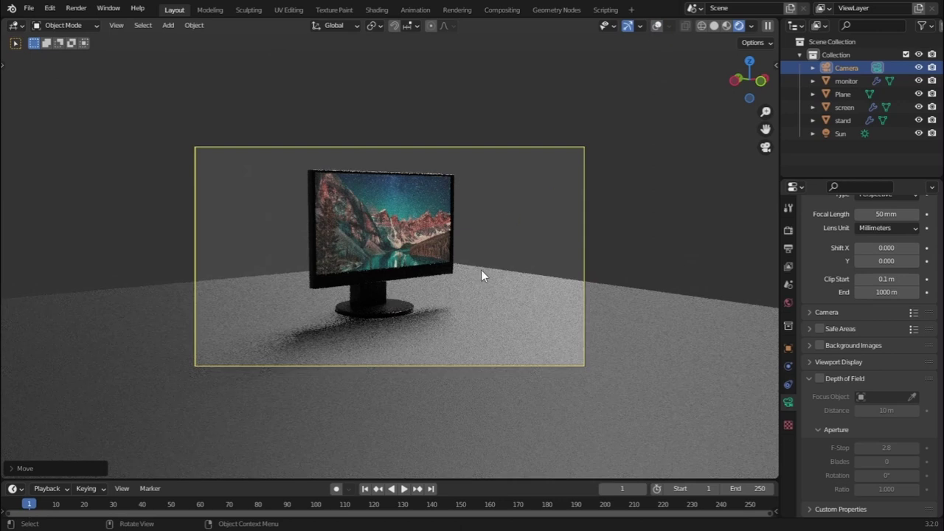
click(656, 30)
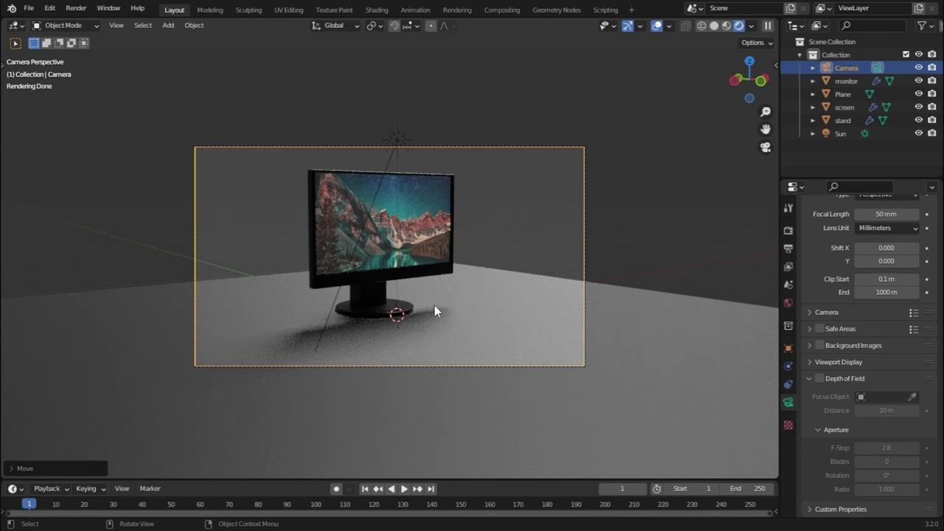
Extrude the ground plane's rear edge straight up along the global Z axis to form a tall back wall.
middle_drag(414, 295, 509, 283)
click(508, 279)
click(64, 26)
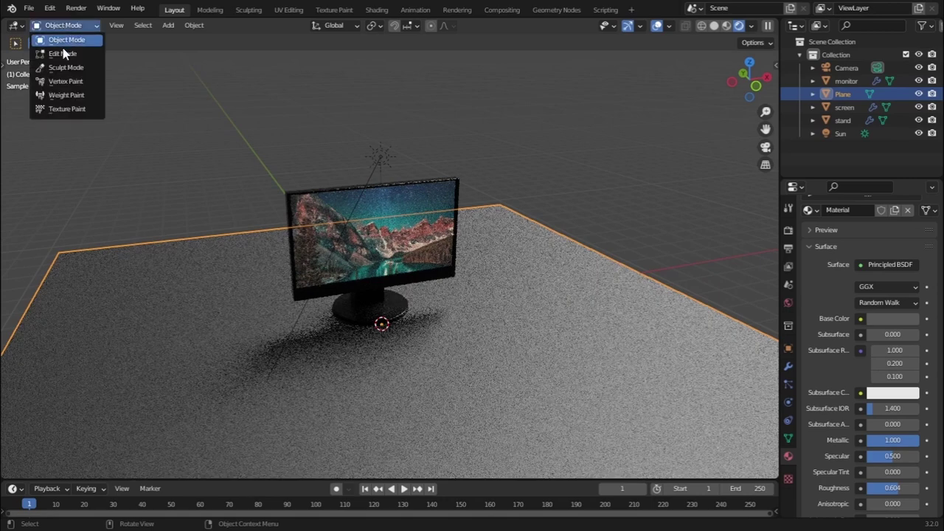
click(63, 52)
click(123, 26)
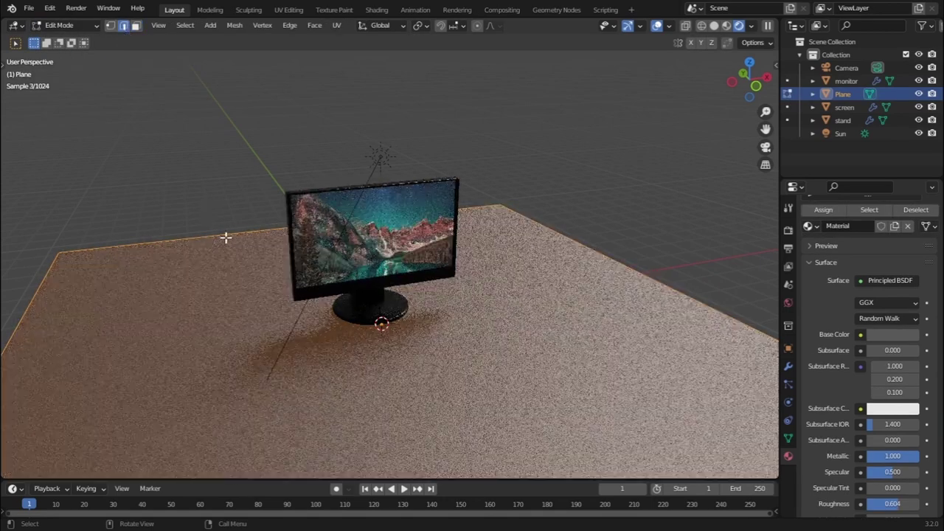
click(364, 262)
key(g)
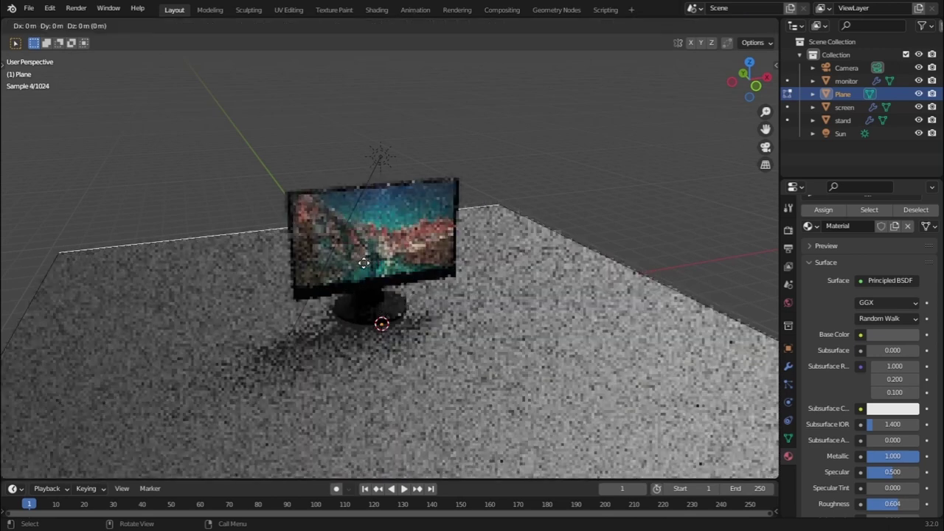
key(z)
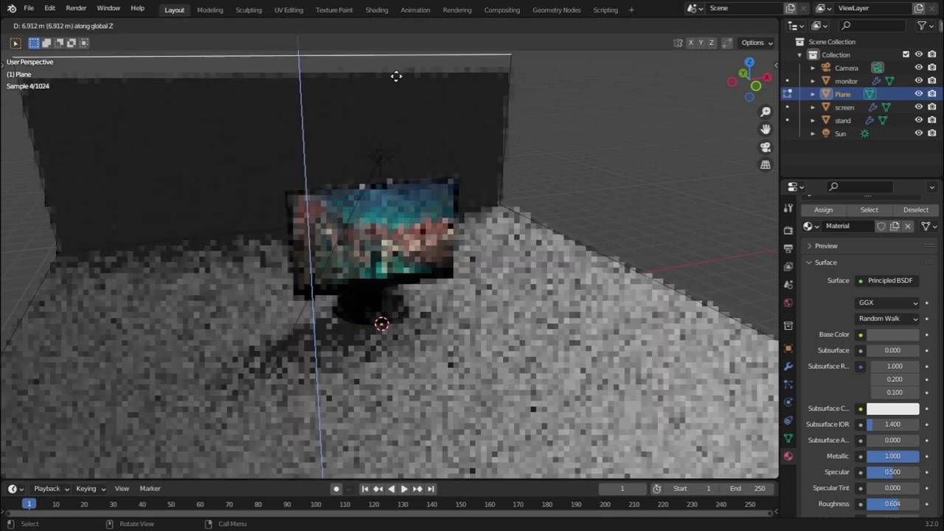
click(405, 370)
Move the back wall's top edge along the global Y axis so the wall leans away from the monitor.
scroll(402, 362, down, 5)
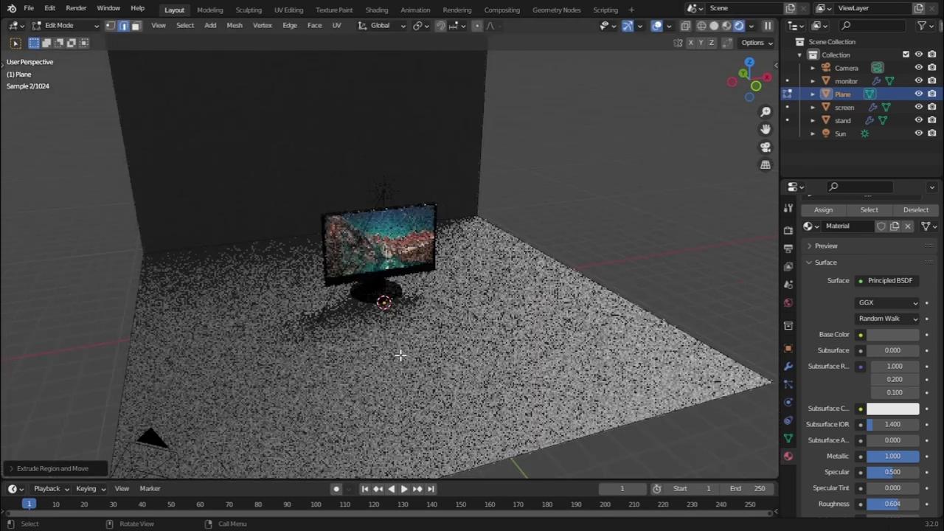
middle_drag(401, 355, 450, 275)
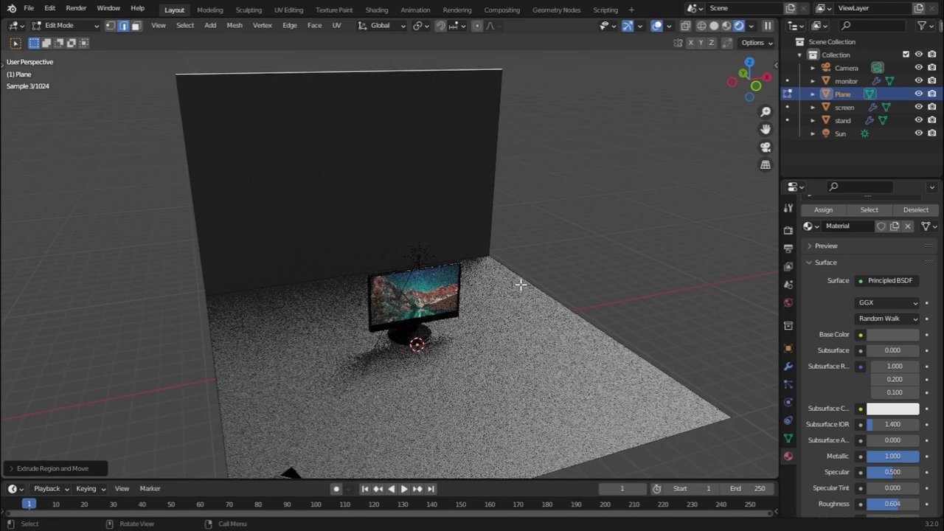
key(g)
key(y)
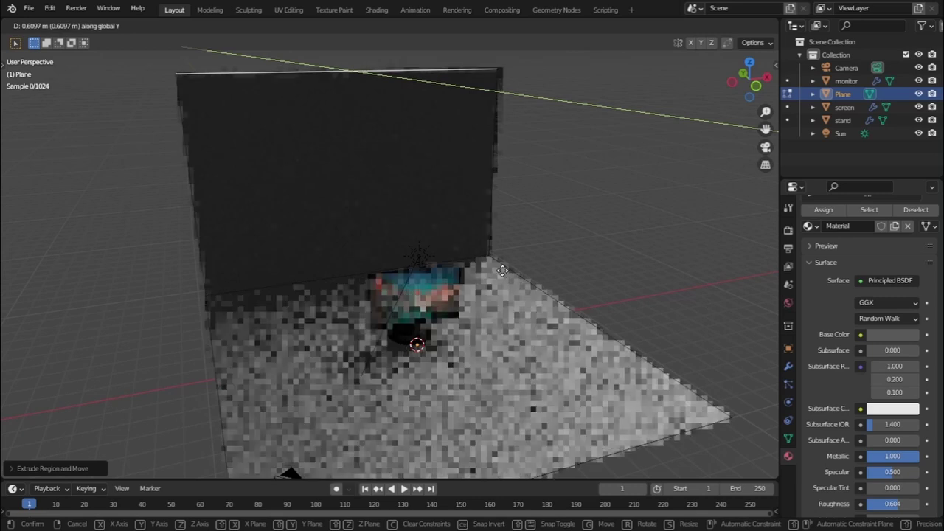
click(488, 256)
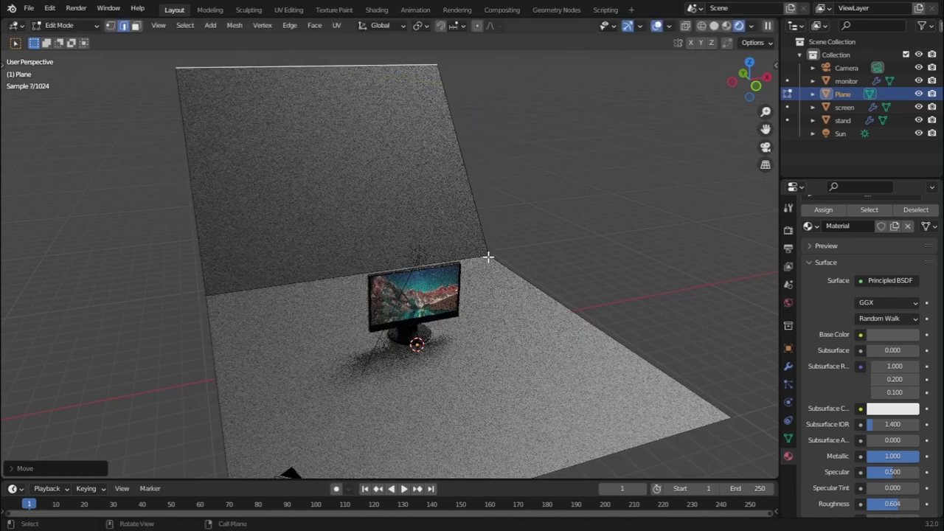
Bevel the edge between floor and wall about 0.44 m wide with 8 segments, and return to Object Mode in camera view.
click(320, 279)
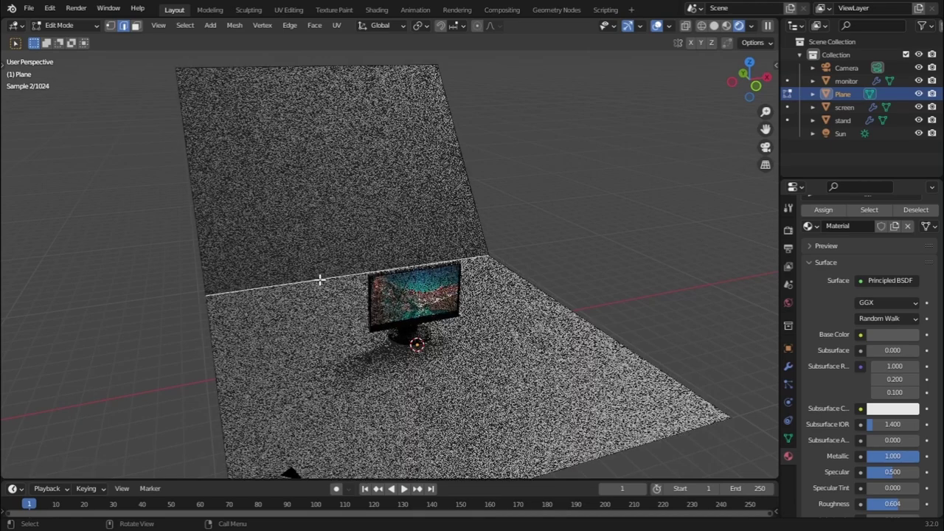
key(ctrl+b)
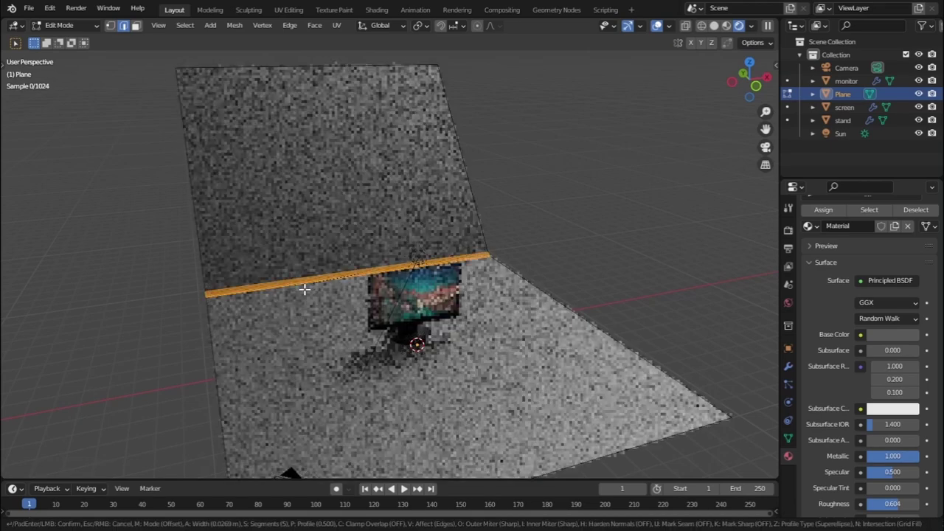
scroll(275, 343, up, 6)
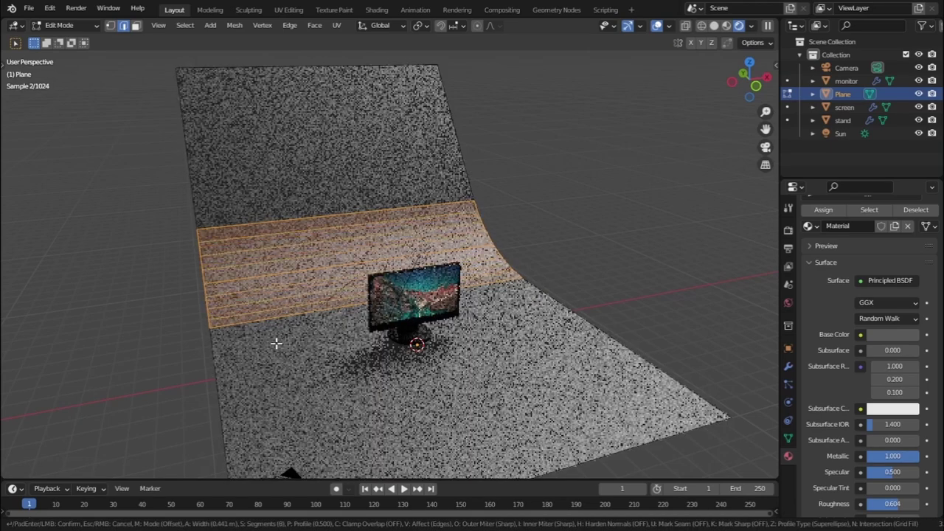
click(276, 343)
click(68, 25)
click(69, 38)
key(KP_0)
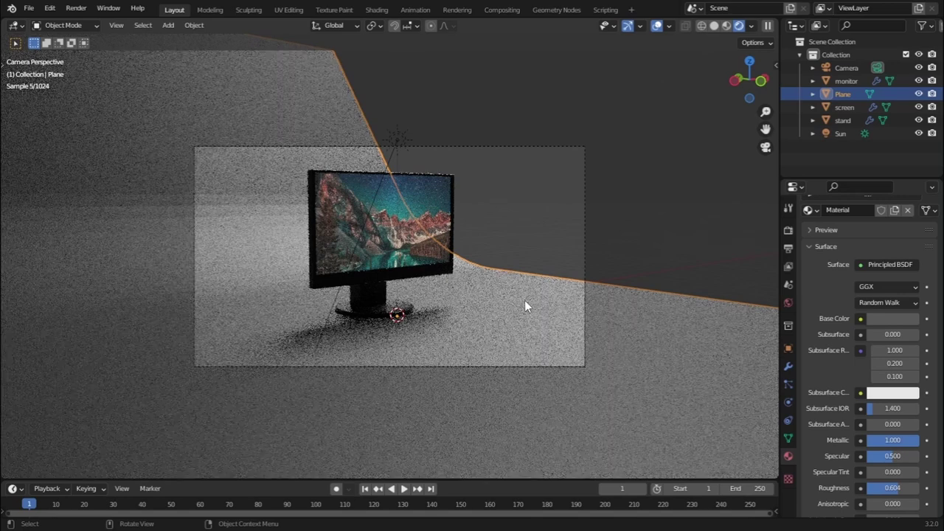
key(r)
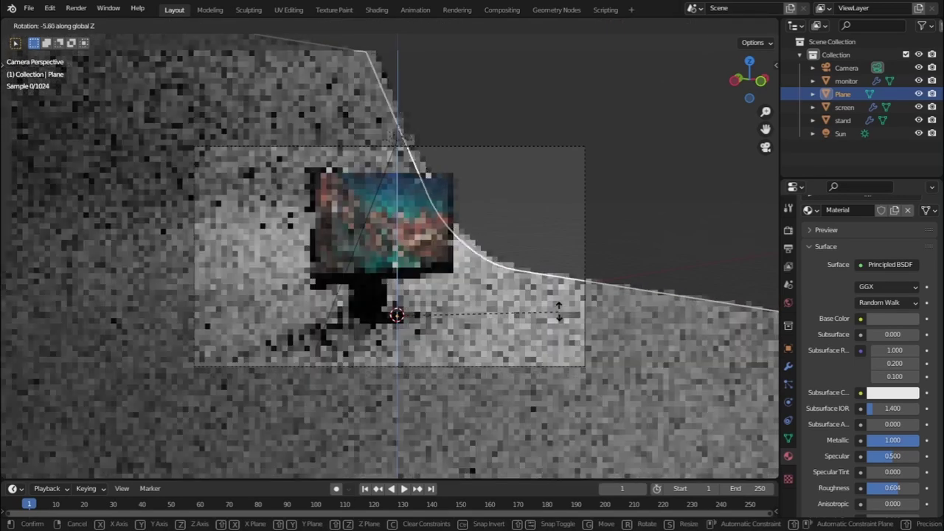
click(549, 306)
key(g)
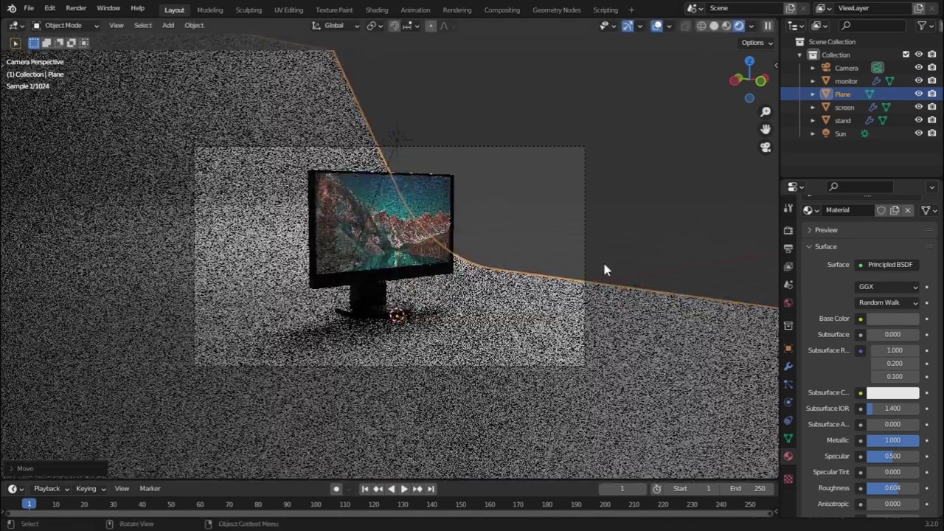
click(630, 246)
Widen the backdrop plane along the global X axis until it fills the whole camera frame.
key(s)
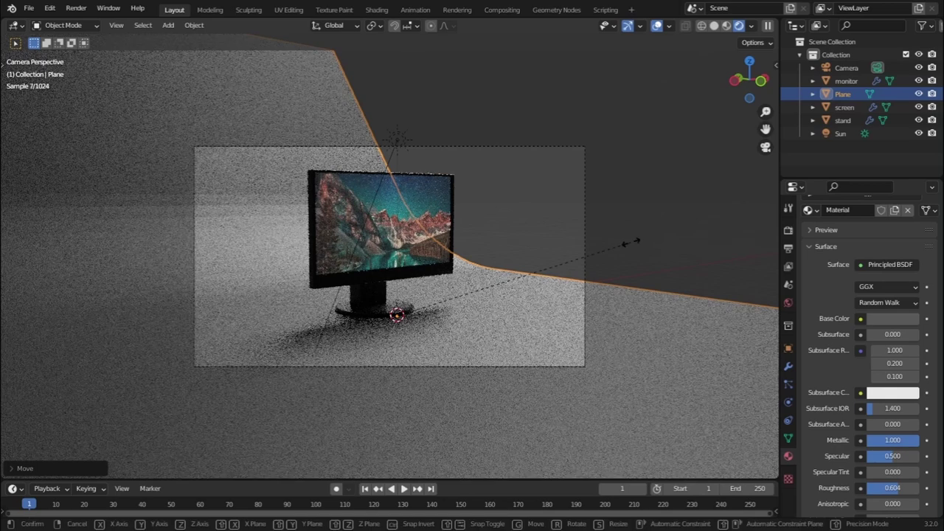
key(x)
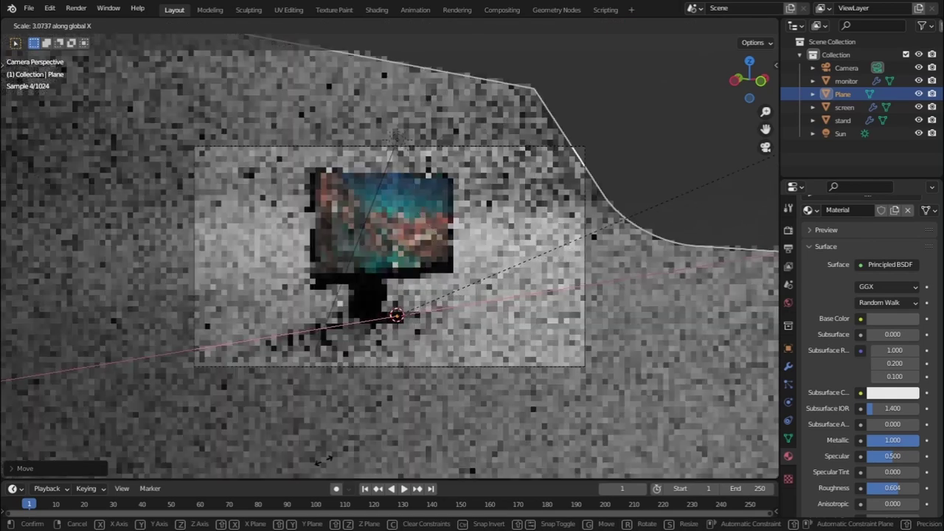
click(404, 441)
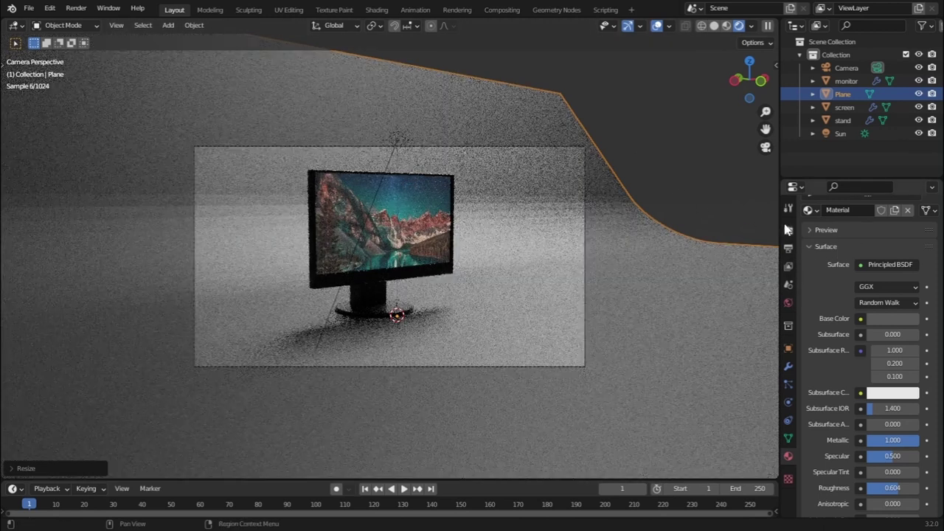
Enable Render Region in the output settings and shade the backdrop plane smooth.
click(788, 249)
click(864, 244)
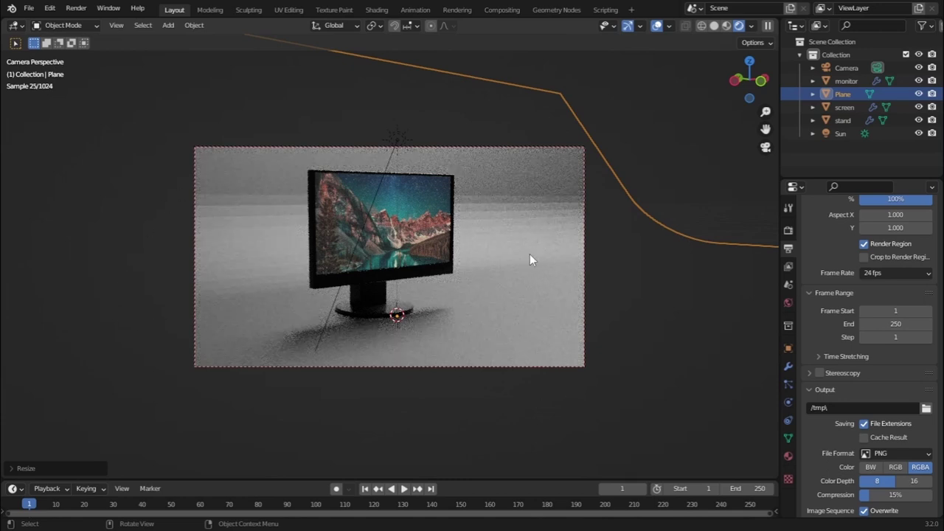
right_click(505, 221)
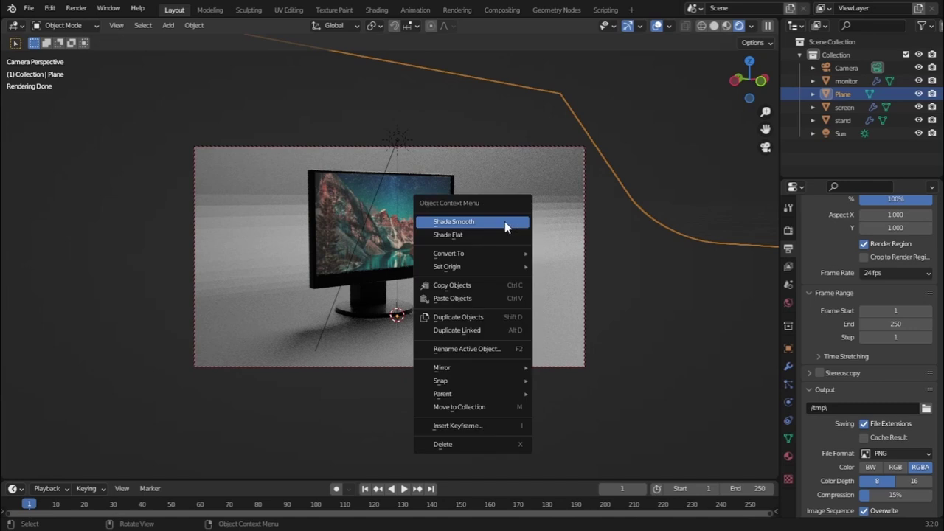
click(505, 221)
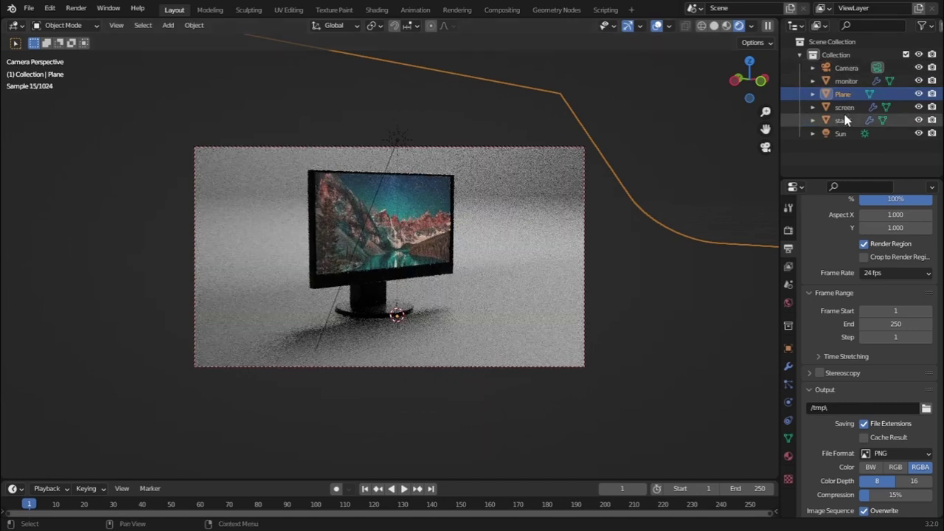
Raise the camera slightly along the global Z axis to lower the monitor within the frame.
click(847, 67)
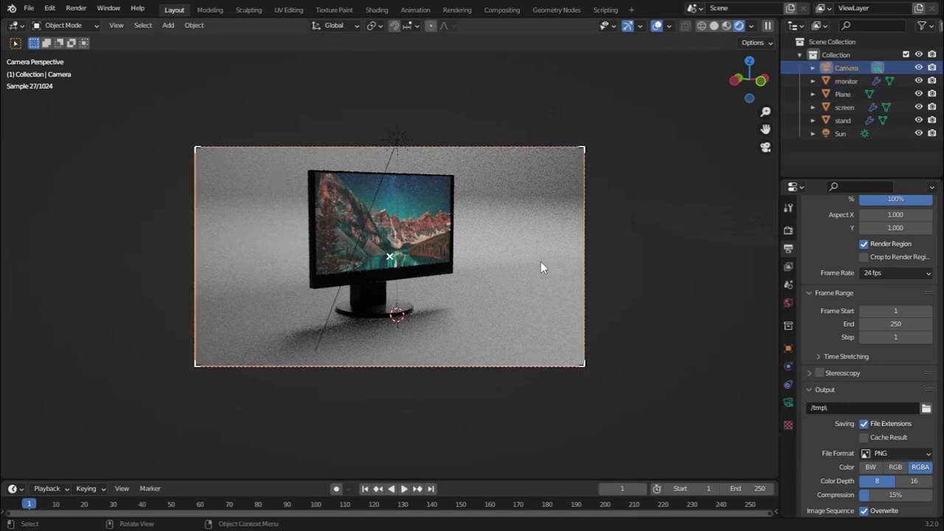
key(g)
key(z)
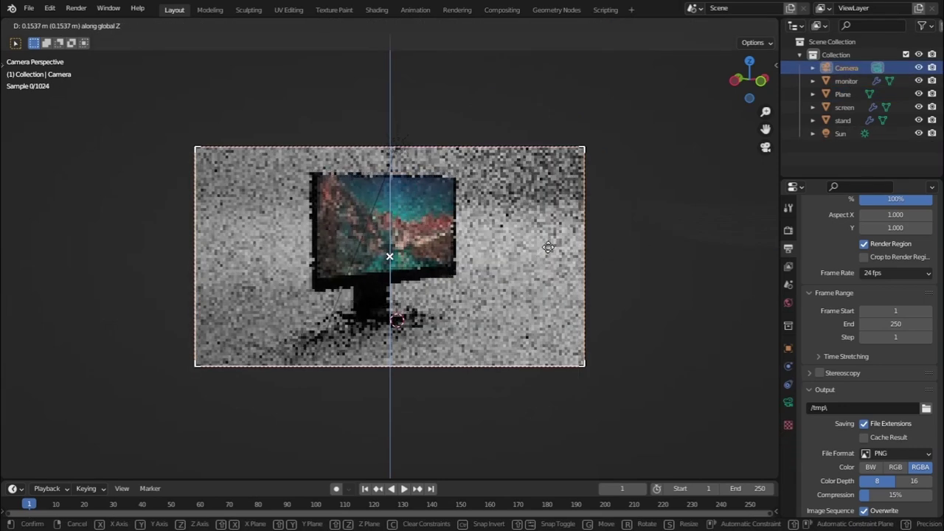
click(551, 242)
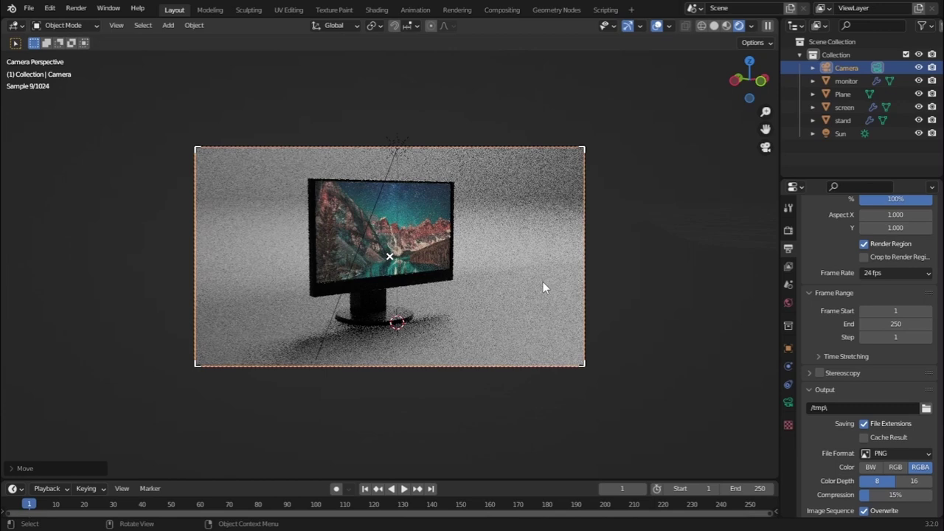
Adjust the Roughness of the monitor object's image-textured material, and select the backdrop plane.
click(396, 288)
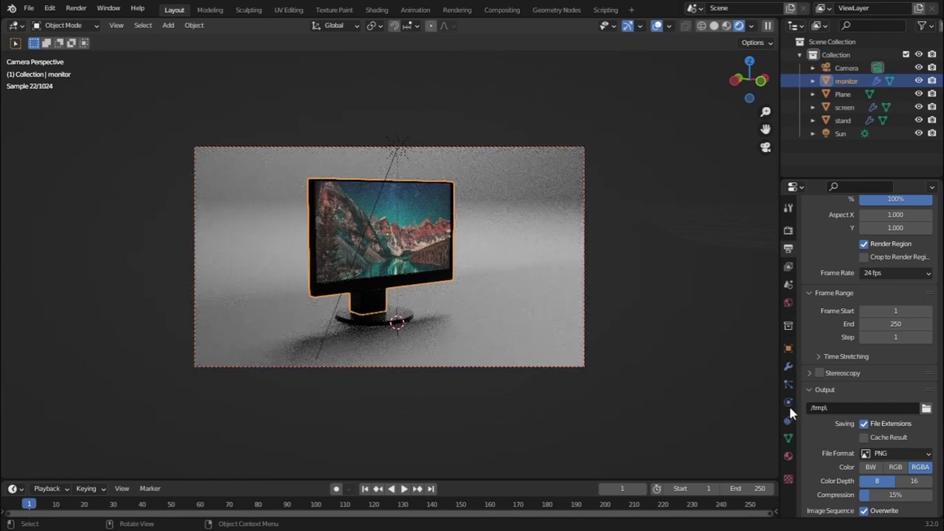
click(789, 453)
scroll(836, 389, down, 1)
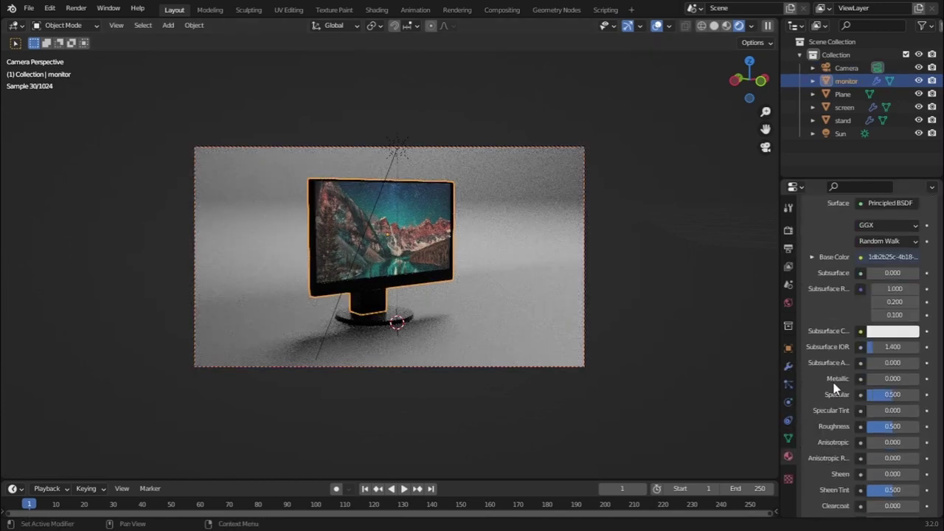
drag(891, 426, 902, 431)
click(545, 327)
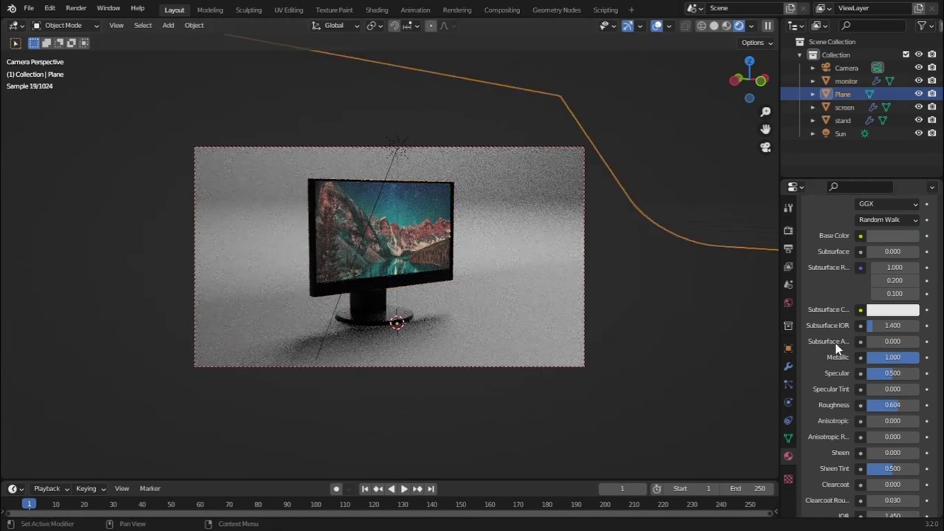
Change the backdrop plane material's Base Color to white and set its Roughness to about 0.695.
click(881, 239)
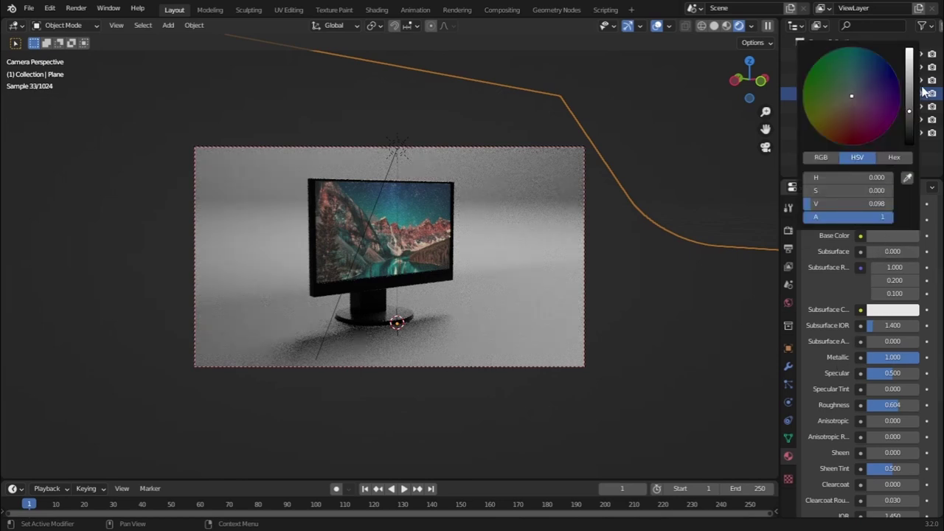
drag(912, 82, 910, 50)
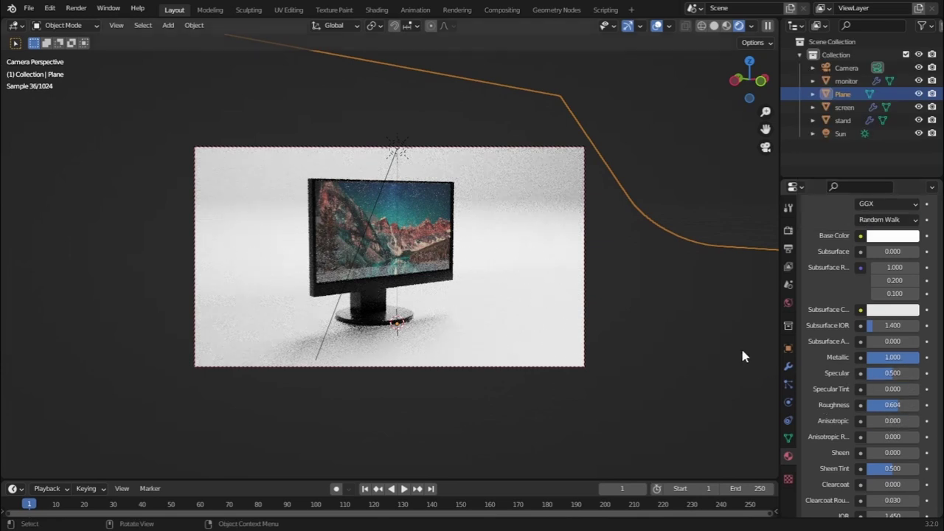
mouse_move(903, 405)
mouse_down()
mouse_move(943, 405)
mouse_move(914, 405)
mouse_up()
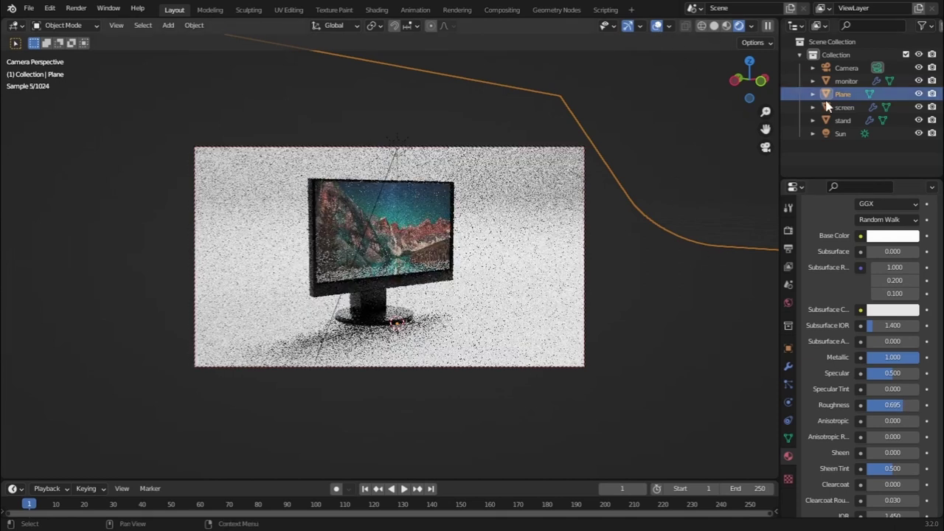
Rotate the camera about 5° around the global Z axis.
click(846, 68)
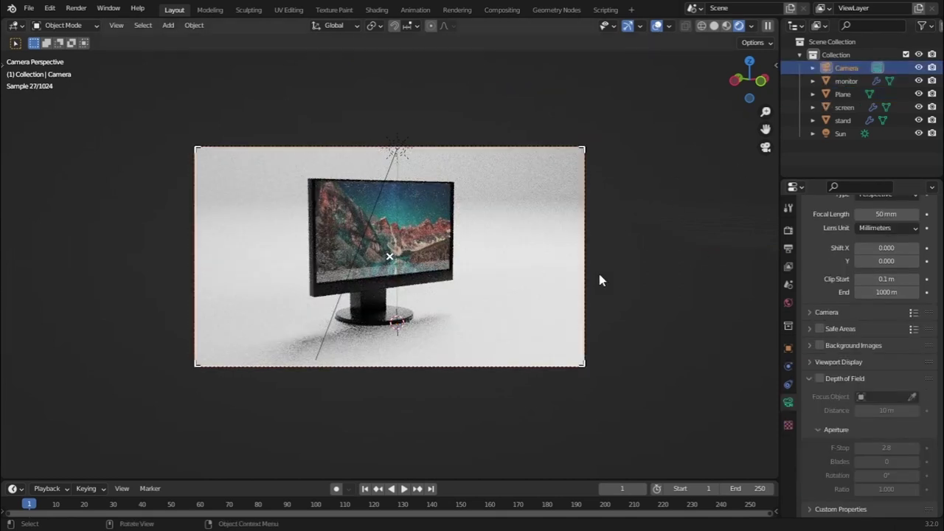
key(r)
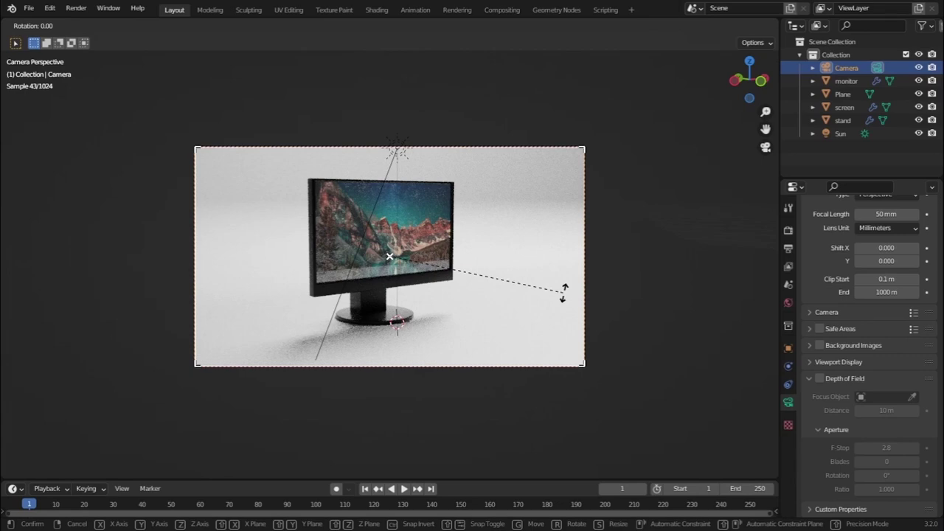
key(z)
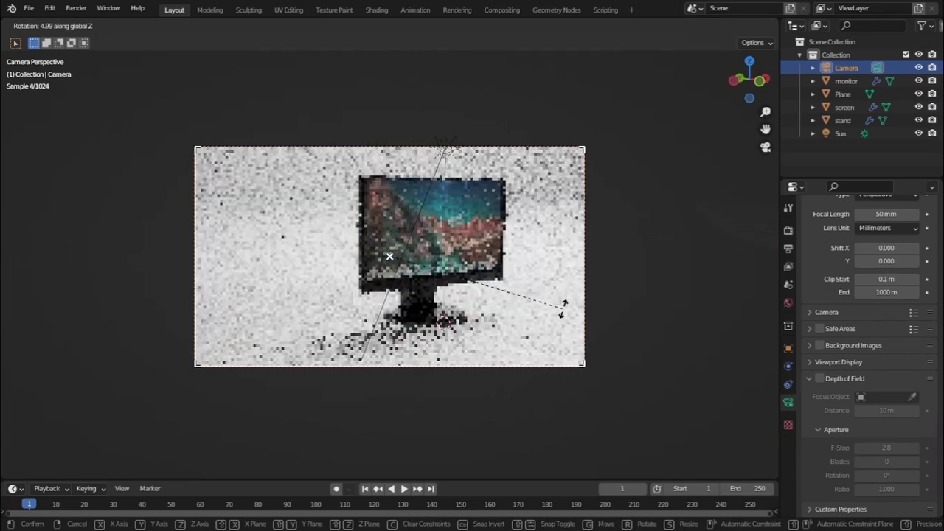
click(562, 308)
Slide the camera along its local X axis until the monitor is back near the centre of the frame.
key(g)
key(x)
key(x)
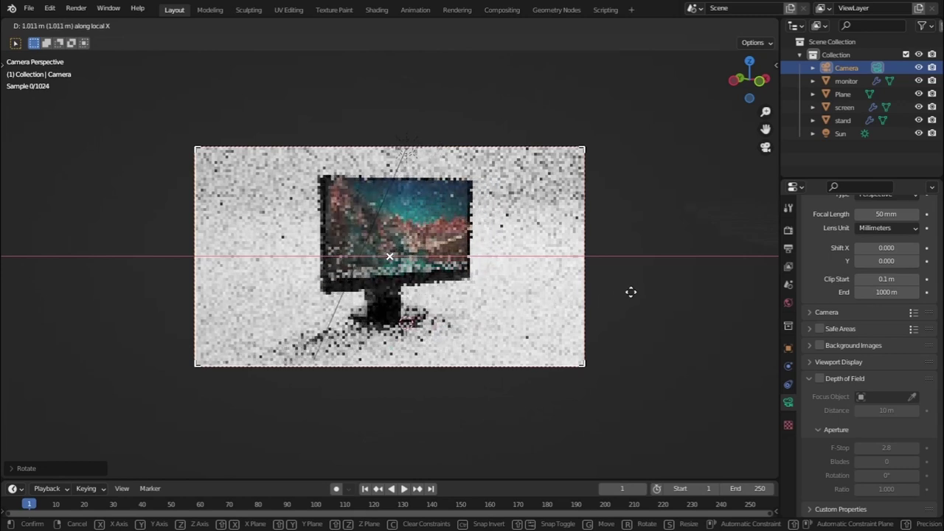
click(648, 287)
scroll(539, 272, up, 2)
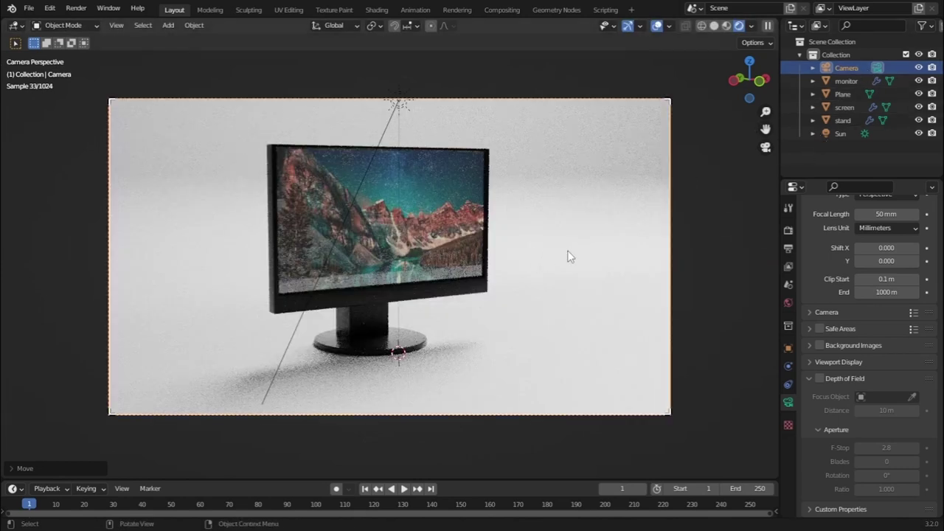
Move the camera about 1 m closer to the monitor along its local Z axis.
key(g)
key(z)
key(z)
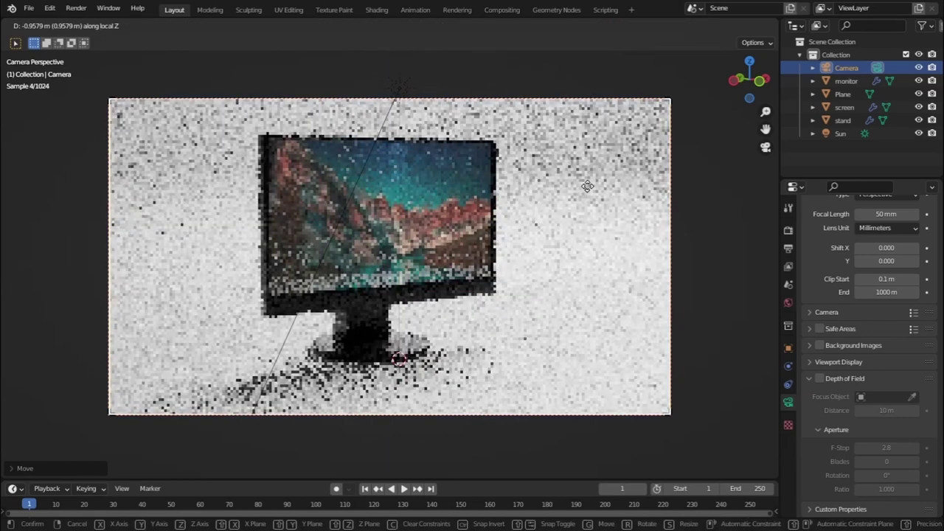
click(595, 233)
Tilt the camera around its local X axis and lower it along the global Z axis to reframe the monitor.
key(r)
key(x)
key(x)
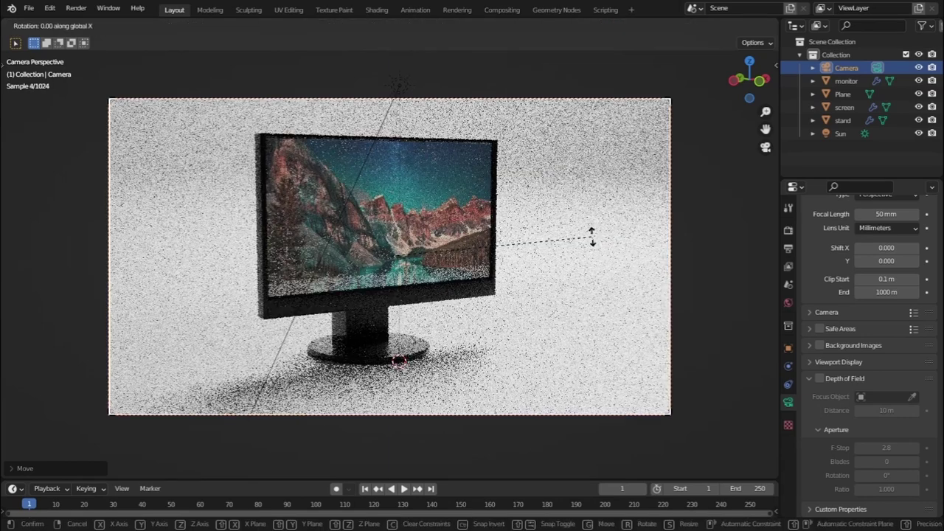
click(595, 225)
key(g)
key(z)
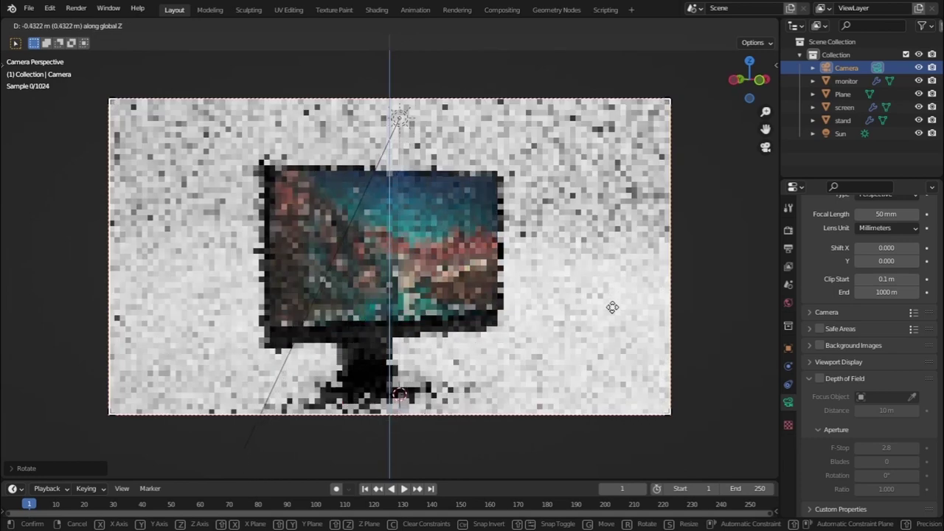
click(614, 336)
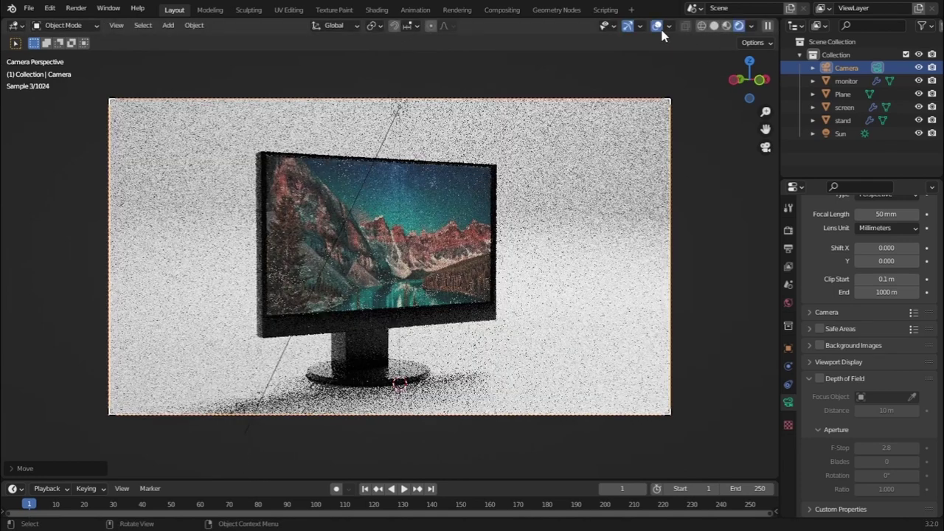
Raise the Emission Strength of the monitor object's walpaper material to 2.000.
click(447, 299)
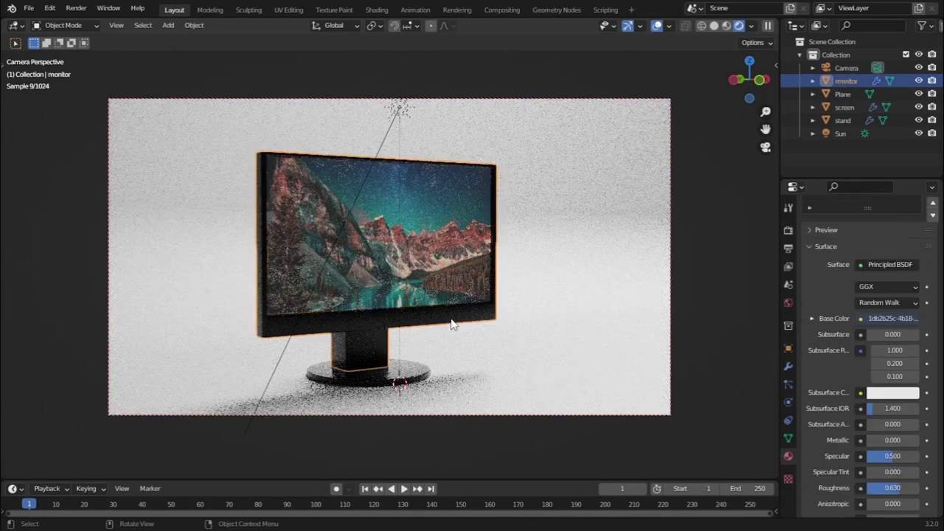
scroll(852, 323, up, 2)
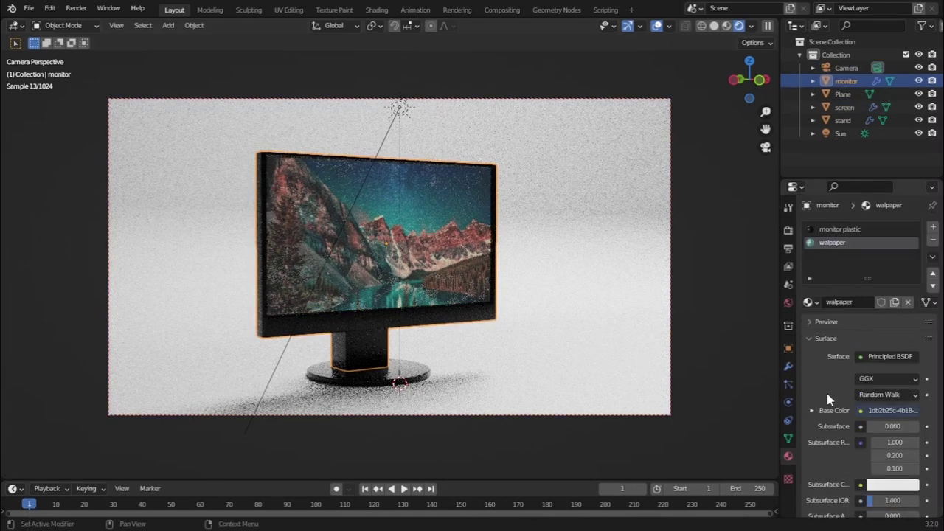
scroll(827, 393, down, 8)
scroll(838, 403, down, 2)
click(915, 395)
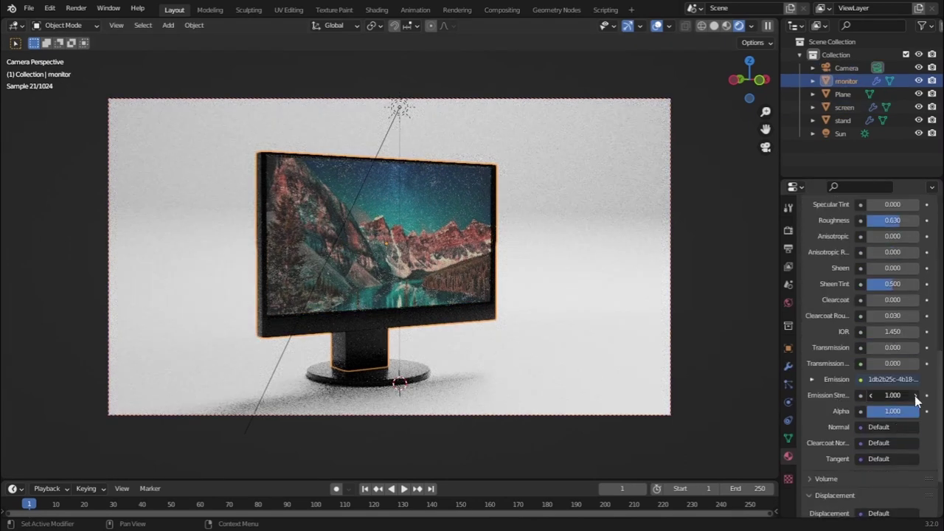
click(915, 395)
click(915, 395)
click(915, 396)
click(915, 396)
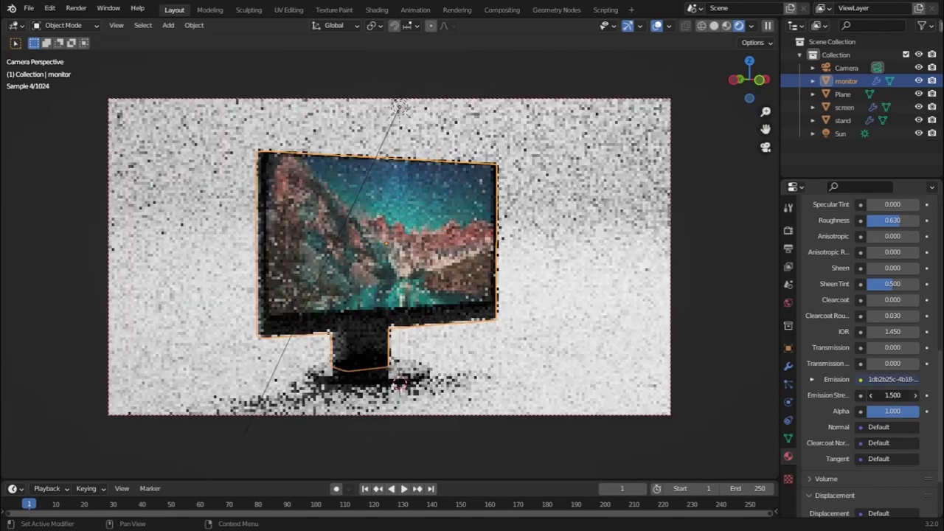
click(915, 395)
click(916, 395)
click(916, 396)
click(916, 395)
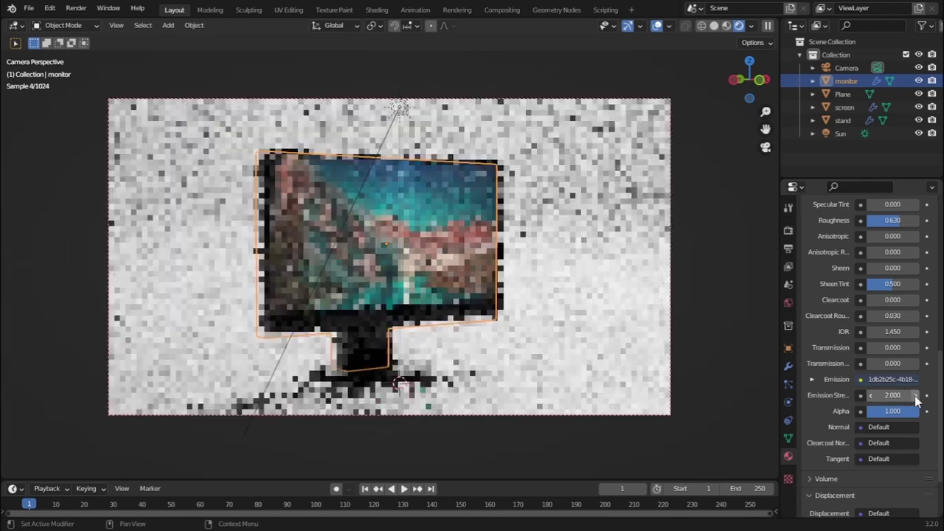
click(916, 396)
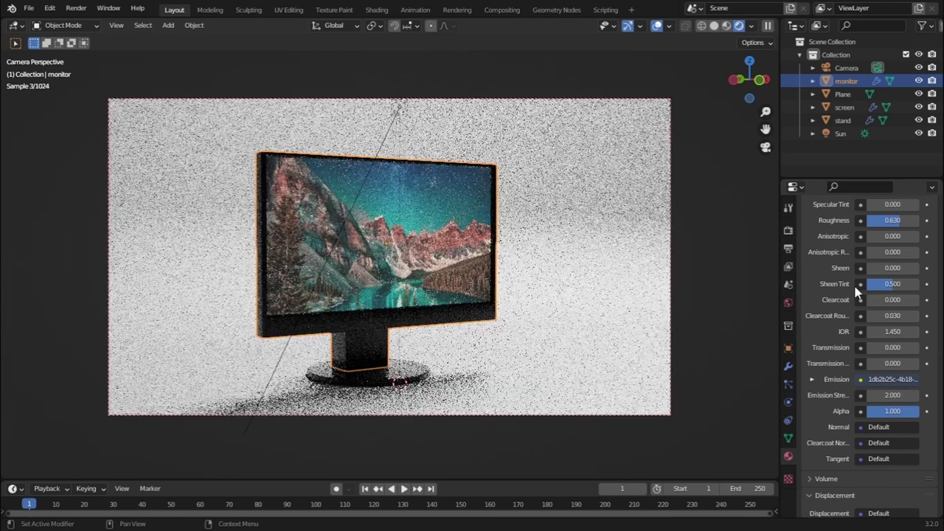
Hide the viewport overlays and show the Cycles render sampling settings.
click(656, 25)
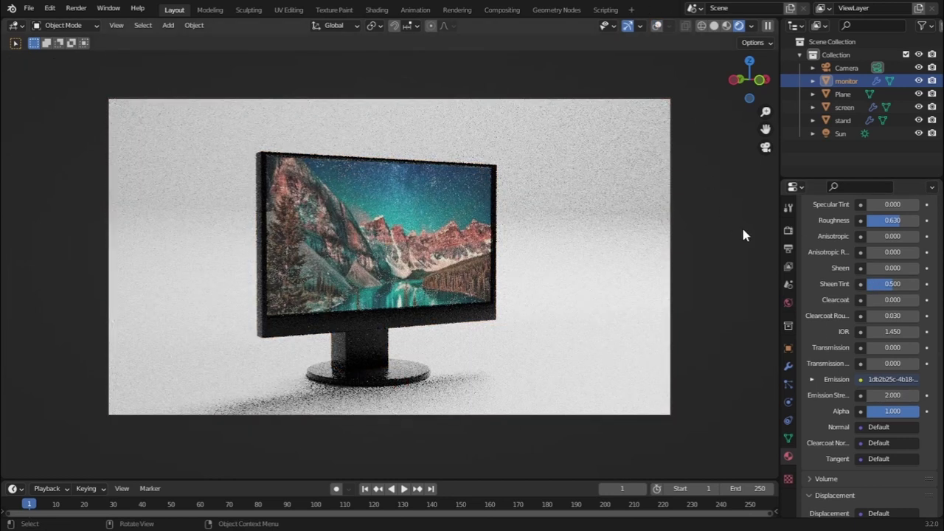
click(789, 230)
scroll(819, 280, up, 5)
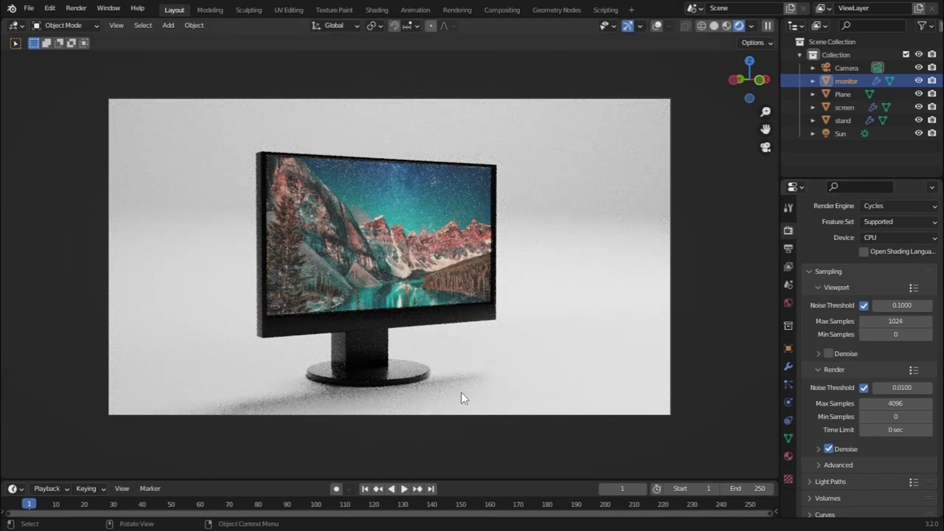
Try viewport denoising on the rendered preview of the monitor.
click(829, 354)
click(440, 216)
click(828, 353)
Set the render Max Samples to 300, run a test render of the frame and leave it.
scroll(853, 379, down, 3)
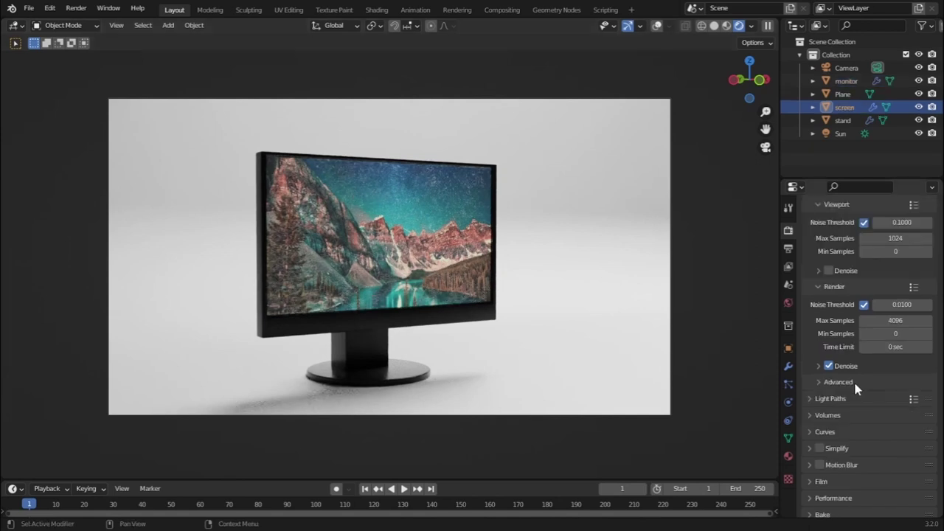
scroll(853, 378, up, 4)
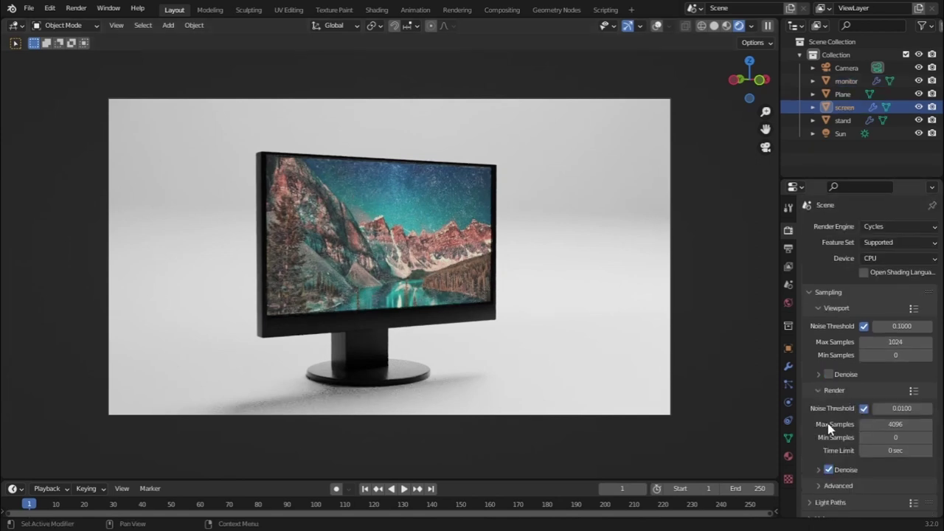
click(884, 425)
text(300)
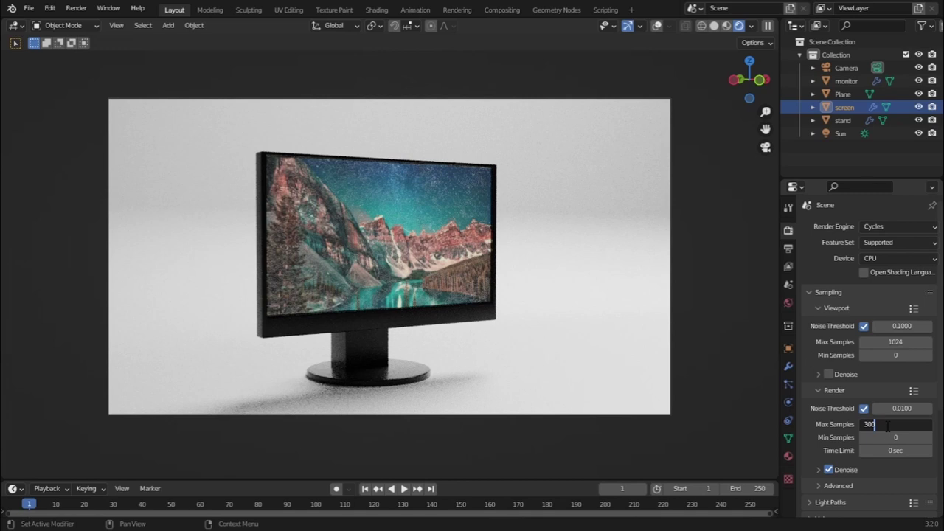
key(Return)
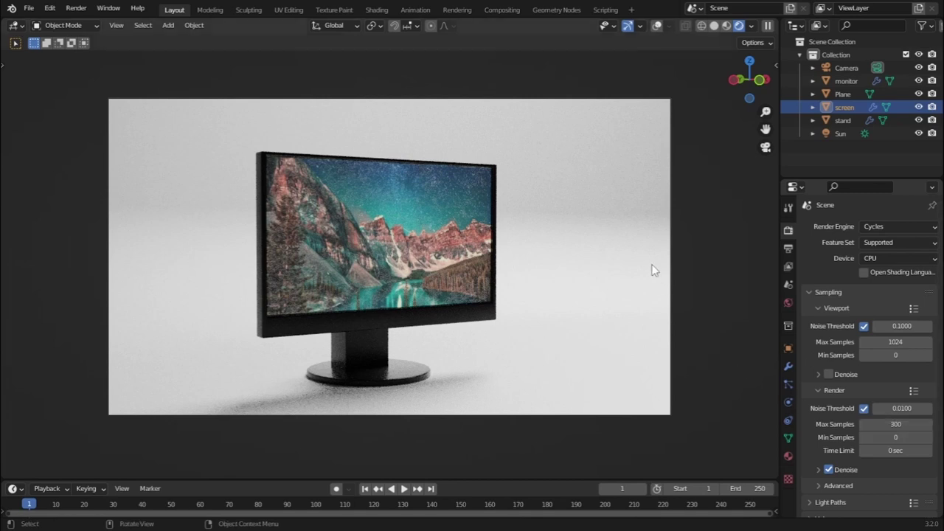
key(F12)
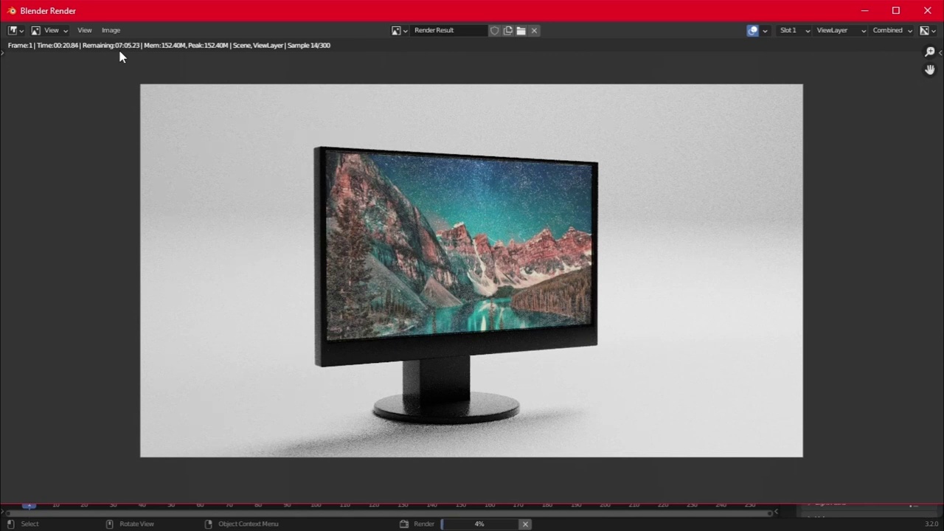
key(Escape)
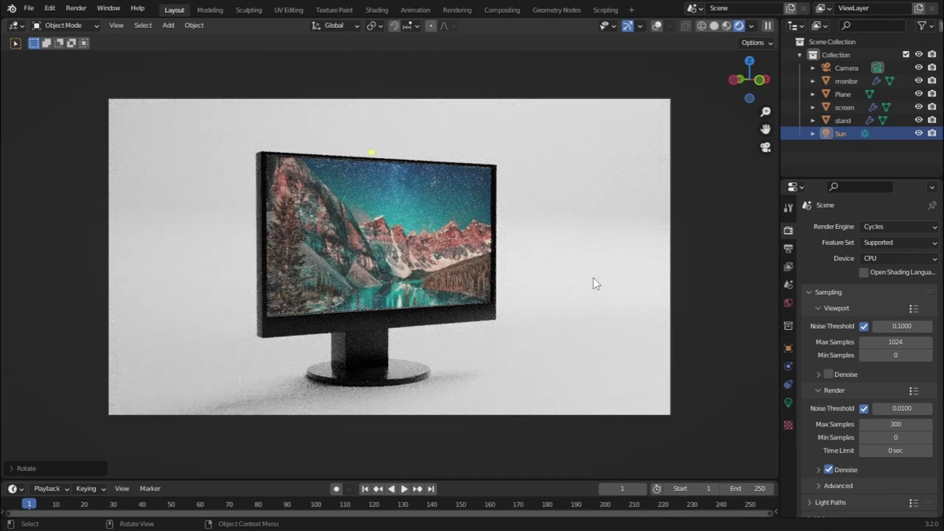
Rotate the Sun light by about -66° around the global Z axis to redirect the monitor's shadow.
key(r)
key(z)
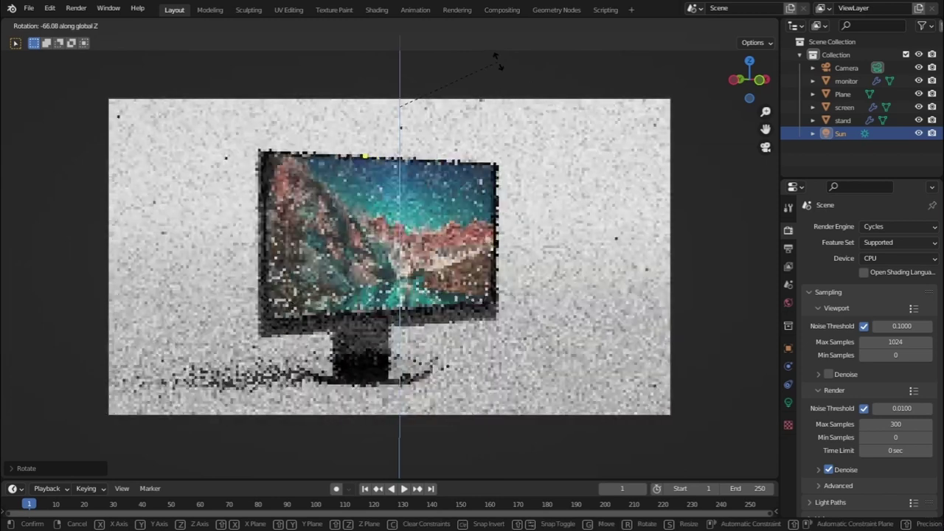
click(499, 68)
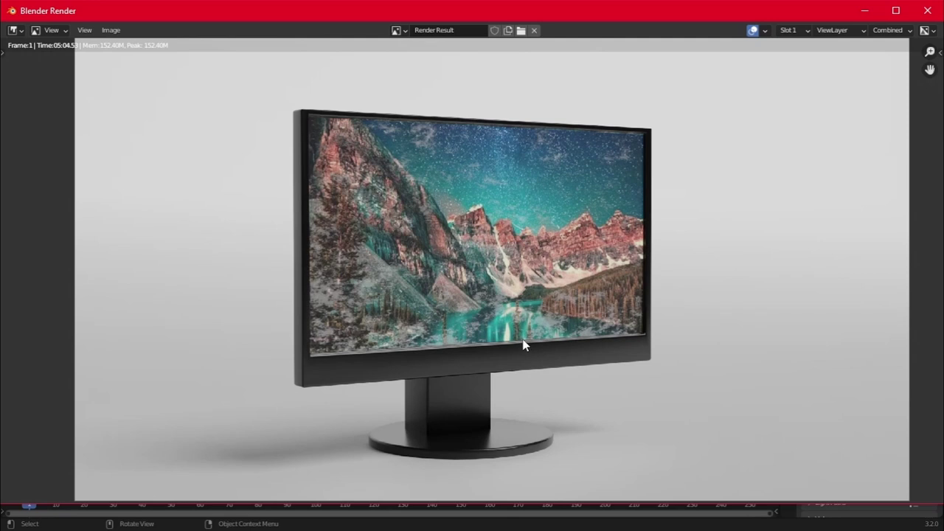
Inspect the finished render closely, start saving it as an image file and open the file format choices.
scroll(515, 339, down, 1)
scroll(515, 338, up, 1)
scroll(395, 333, up, 1)
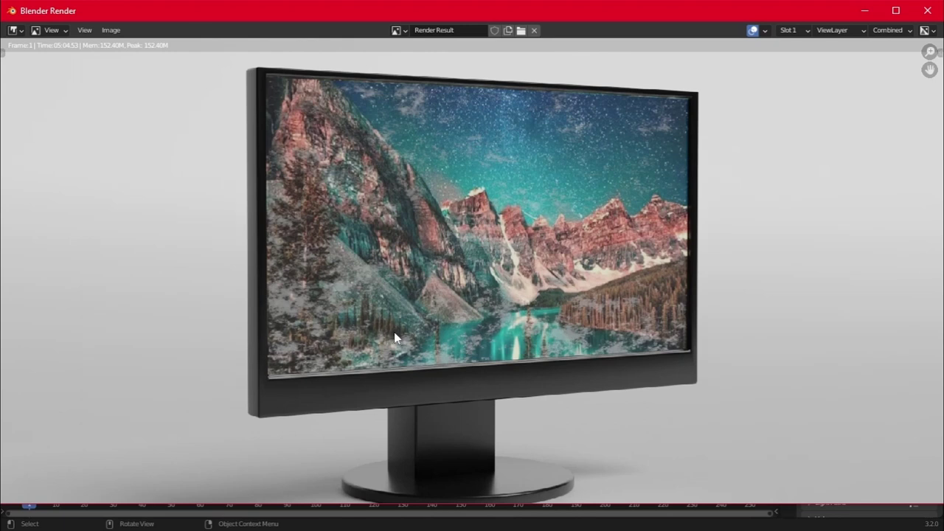
scroll(538, 301, down, 1)
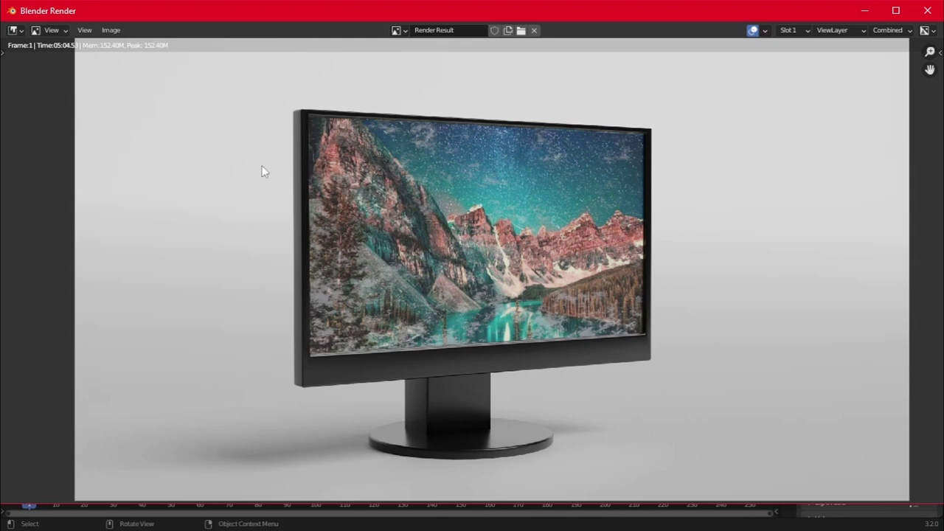
click(110, 30)
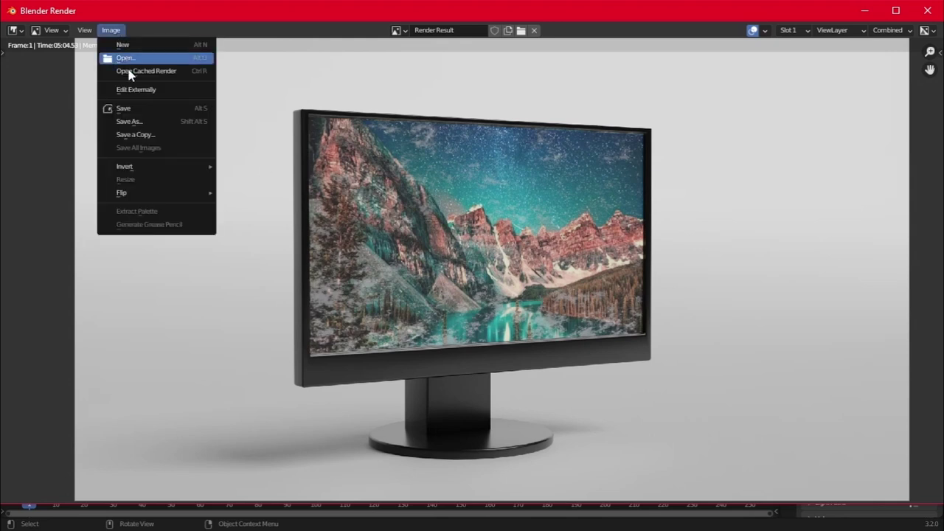
click(132, 107)
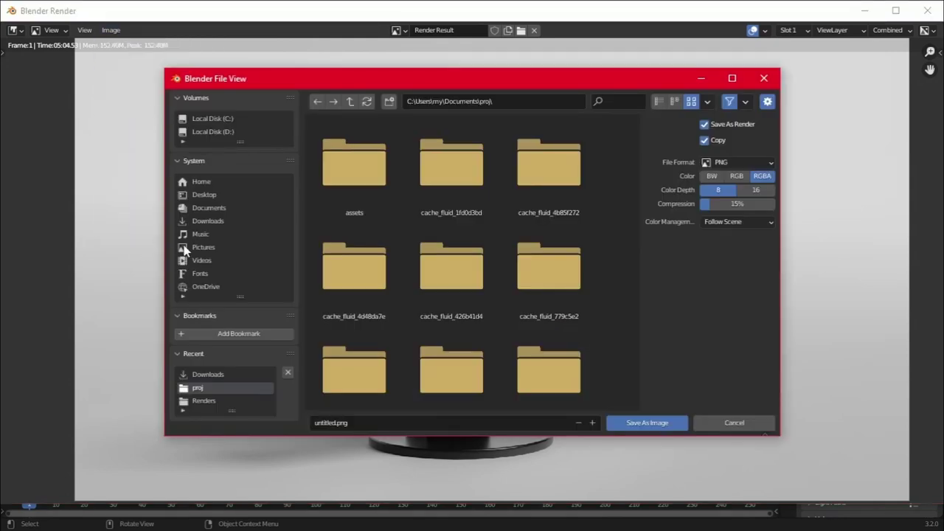
click(720, 163)
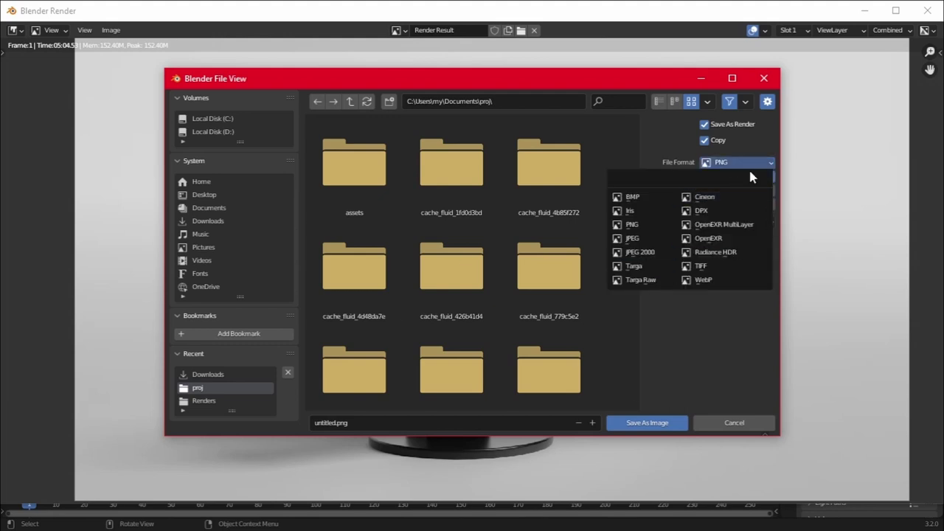